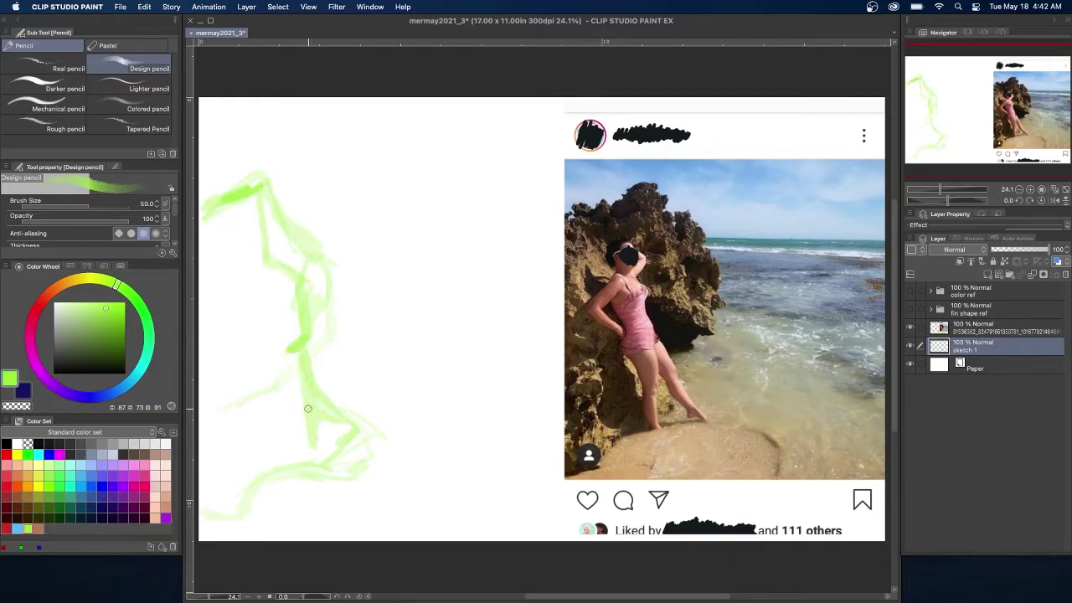
Rough out the tall rock formation with its arched top and overhang in light green, scaling the sketch down.
{"action": "mouse_move", "coordinate": [375, 284]}
{"action": "left_mouse_down"}
{"action": "mouse_move", "coordinate": [421, 297]}
{"action": "mouse_move", "coordinate": [281, 167]}
{"action": "mouse_move", "coordinate": [277, 180]}
{"action": "left_mouse_up"}
{"action": "mouse_move", "coordinate": [424, 319]}
{"action": "left_mouse_down"}
{"action": "mouse_move", "coordinate": [393, 341]}
{"action": "mouse_move", "coordinate": [398, 370]}
{"action": "mouse_move", "coordinate": [443, 291]}
{"action": "mouse_move", "coordinate": [397, 160]}
{"action": "mouse_move", "coordinate": [272, 168]}
{"action": "left_mouse_up"}
{"action": "key", "text": "ctrl+t"}
{"action": "left_click_drag", "start_coordinate": [482, 102], "coordinate": [445, 133]}
{"action": "key", "text": "Return"}
{"action": "left_click_drag", "start_coordinate": [378, 187], "coordinate": [433, 255]}
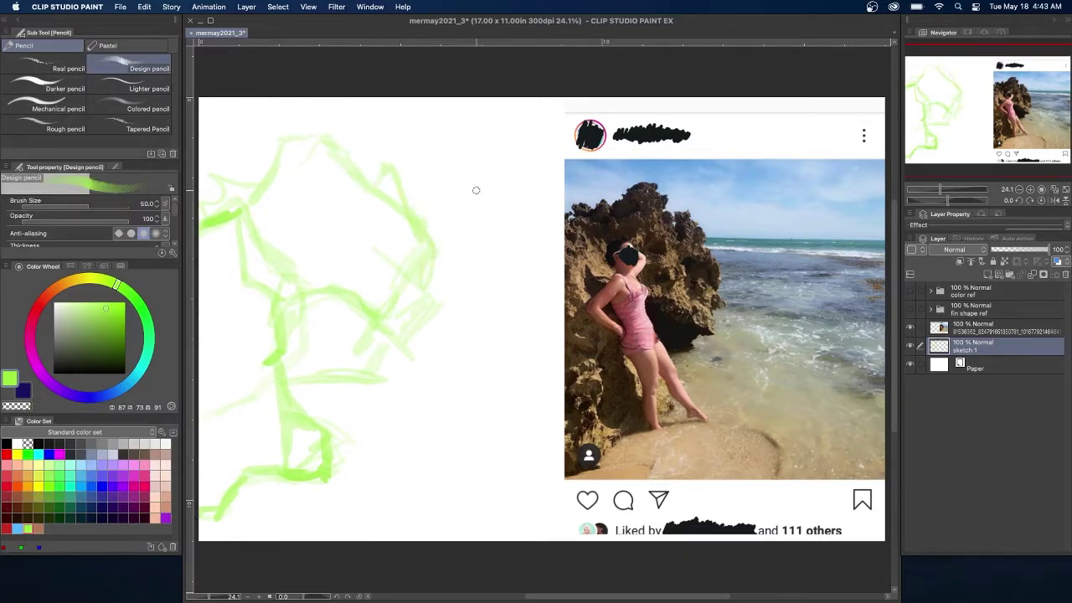
Sketch the horizon line and curved foreground edge, and scale the whole sketch down slightly.
{"action": "left_click_drag", "start_coordinate": [395, 209], "coordinate": [563, 212]}
{"action": "left_click_drag", "start_coordinate": [492, 456], "coordinate": [505, 493]}
{"action": "key", "text": "super+t"}
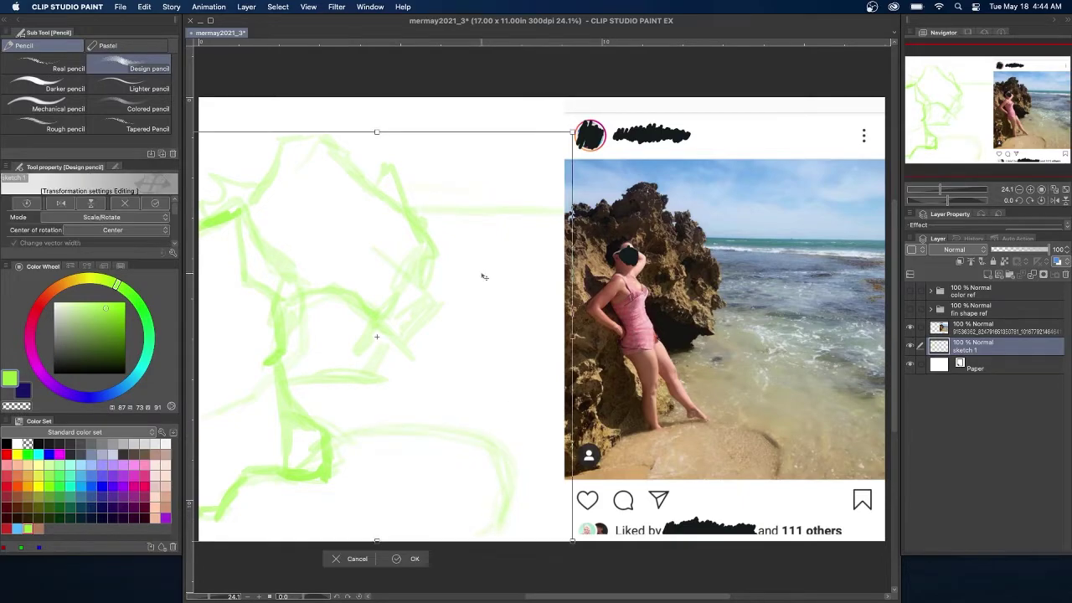
{"action": "left_click_drag", "start_coordinate": [572, 133], "coordinate": [536, 171]}
{"action": "left_click_drag", "start_coordinate": [380, 439], "coordinate": [377, 416]}
{"action": "key", "text": "Return"}
{"action": "mouse_move", "coordinate": [471, 432]}
{"action": "left_mouse_down"}
{"action": "mouse_move", "coordinate": [496, 502]}
{"action": "mouse_move", "coordinate": [449, 533]}
{"action": "left_mouse_up"}
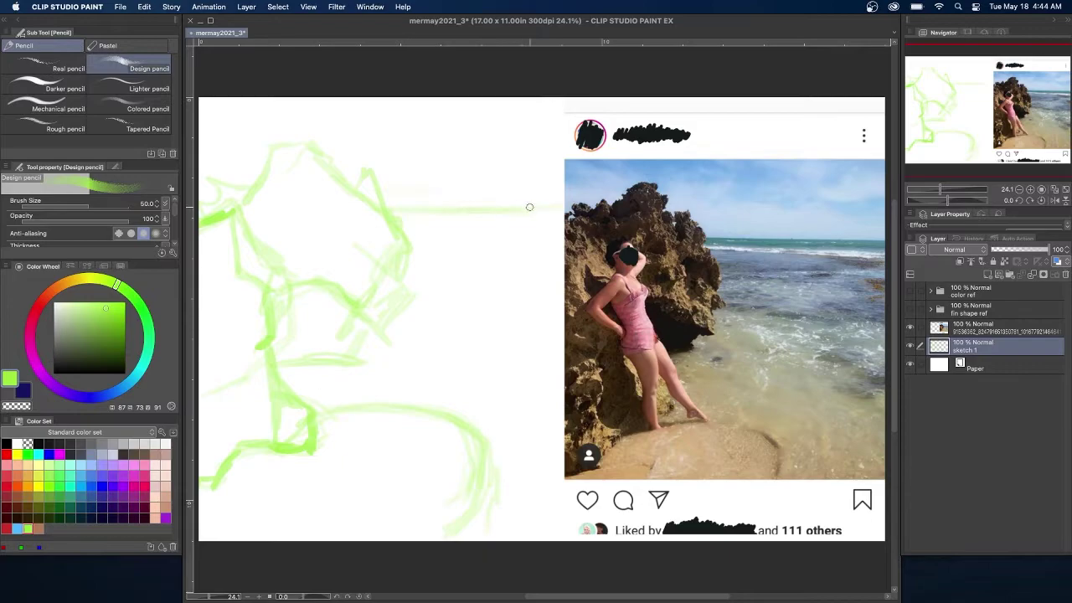
Add a line beneath the horizon and block in the seated figure, repositioning it beside the rocks.
{"action": "left_click_drag", "start_coordinate": [411, 235], "coordinate": [508, 239]}
{"action": "mouse_move", "coordinate": [341, 319]}
{"action": "left_mouse_down"}
{"action": "mouse_move", "coordinate": [331, 344]}
{"action": "mouse_move", "coordinate": [279, 333]}
{"action": "left_mouse_up"}
{"action": "mouse_move", "coordinate": [386, 367]}
{"action": "left_mouse_down"}
{"action": "mouse_move", "coordinate": [398, 378]}
{"action": "mouse_move", "coordinate": [381, 412]}
{"action": "mouse_move", "coordinate": [402, 434]}
{"action": "mouse_move", "coordinate": [357, 433]}
{"action": "mouse_move", "coordinate": [360, 452]}
{"action": "mouse_move", "coordinate": [371, 438]}
{"action": "mouse_move", "coordinate": [364, 452]}
{"action": "mouse_move", "coordinate": [394, 481]}
{"action": "mouse_move", "coordinate": [334, 507]}
{"action": "mouse_move", "coordinate": [395, 509]}
{"action": "mouse_move", "coordinate": [372, 535]}
{"action": "mouse_move", "coordinate": [343, 526]}
{"action": "mouse_move", "coordinate": [337, 502]}
{"action": "mouse_move", "coordinate": [376, 518]}
{"action": "mouse_move", "coordinate": [432, 457]}
{"action": "left_mouse_up"}
{"action": "mouse_move", "coordinate": [402, 502]}
{"action": "left_mouse_down"}
{"action": "mouse_move", "coordinate": [440, 449]}
{"action": "mouse_move", "coordinate": [420, 454]}
{"action": "mouse_move", "coordinate": [473, 427]}
{"action": "mouse_move", "coordinate": [505, 355]}
{"action": "mouse_move", "coordinate": [531, 406]}
{"action": "mouse_move", "coordinate": [438, 386]}
{"action": "mouse_move", "coordinate": [425, 418]}
{"action": "mouse_move", "coordinate": [403, 399]}
{"action": "mouse_move", "coordinate": [441, 362]}
{"action": "mouse_move", "coordinate": [544, 382]}
{"action": "mouse_move", "coordinate": [494, 420]}
{"action": "mouse_move", "coordinate": [506, 347]}
{"action": "mouse_move", "coordinate": [498, 469]}
{"action": "mouse_move", "coordinate": [477, 523]}
{"action": "mouse_move", "coordinate": [469, 322]}
{"action": "mouse_move", "coordinate": [500, 367]}
{"action": "mouse_move", "coordinate": [508, 439]}
{"action": "mouse_move", "coordinate": [439, 394]}
{"action": "mouse_move", "coordinate": [391, 417]}
{"action": "mouse_move", "coordinate": [426, 463]}
{"action": "mouse_move", "coordinate": [406, 508]}
{"action": "mouse_move", "coordinate": [356, 470]}
{"action": "mouse_move", "coordinate": [367, 463]}
{"action": "mouse_move", "coordinate": [405, 525]}
{"action": "left_mouse_up"}
{"action": "key", "text": "m"}
{"action": "key", "text": "super+t"}
{"action": "mouse_move", "coordinate": [445, 438]}
{"action": "left_mouse_down"}
{"action": "mouse_move", "coordinate": [455, 398]}
{"action": "mouse_move", "coordinate": [494, 457]}
{"action": "mouse_move", "coordinate": [481, 442]}
{"action": "left_mouse_up"}
{"action": "key", "text": "Return"}
{"action": "left_click", "coordinate": [354, 519]}
Build up the seated mermaid's body and arms and rough in her tail with a large fan-shaped fin.
{"action": "key", "text": "p"}
{"action": "left_click_drag", "start_coordinate": [320, 438], "coordinate": [466, 434]}
{"action": "left_click_drag", "start_coordinate": [468, 509], "coordinate": [452, 521]}
{"action": "left_click_drag", "start_coordinate": [493, 457], "coordinate": [466, 526]}
{"action": "left_click_drag", "start_coordinate": [362, 392], "coordinate": [328, 479]}
{"action": "left_click_drag", "start_coordinate": [344, 442], "coordinate": [315, 487]}
{"action": "mouse_move", "coordinate": [419, 444]}
{"action": "left_mouse_down"}
{"action": "mouse_move", "coordinate": [423, 416]}
{"action": "mouse_move", "coordinate": [414, 486]}
{"action": "mouse_move", "coordinate": [427, 491]}
{"action": "left_mouse_up"}
{"action": "left_click_drag", "start_coordinate": [397, 394], "coordinate": [418, 394]}
{"action": "mouse_move", "coordinate": [544, 367]}
{"action": "left_mouse_down"}
{"action": "mouse_move", "coordinate": [553, 344]}
{"action": "mouse_move", "coordinate": [467, 360]}
{"action": "mouse_move", "coordinate": [451, 443]}
{"action": "left_mouse_up"}
{"action": "mouse_move", "coordinate": [460, 394]}
{"action": "left_mouse_down"}
{"action": "mouse_move", "coordinate": [419, 435]}
{"action": "mouse_move", "coordinate": [402, 494]}
{"action": "mouse_move", "coordinate": [474, 393]}
{"action": "mouse_move", "coordinate": [444, 464]}
{"action": "left_mouse_up"}
Select the mermaid's tail fin with the Selection pen, then reposition and rotate it.
{"action": "key", "text": "m"}
{"action": "mouse_move", "coordinate": [436, 469]}
{"action": "left_mouse_down"}
{"action": "mouse_move", "coordinate": [466, 375]}
{"action": "mouse_move", "coordinate": [427, 342]}
{"action": "mouse_move", "coordinate": [487, 273]}
{"action": "mouse_move", "coordinate": [541, 295]}
{"action": "mouse_move", "coordinate": [582, 287]}
{"action": "left_mouse_up"}
{"action": "key", "text": "super+t"}
{"action": "left_click_drag", "start_coordinate": [468, 401], "coordinate": [519, 433]}
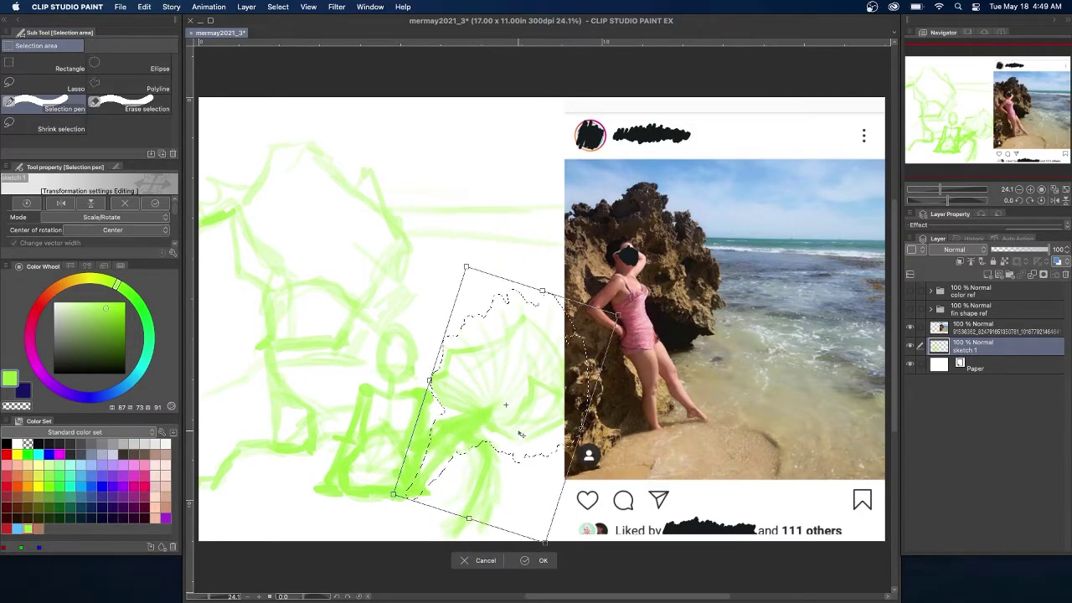
{"action": "key", "text": "Return"}
{"action": "key", "text": "super+d"}
Reselect the fan-shaped fin and rotate it back toward the mermaid, raising it higher beside her.
{"action": "mouse_move", "coordinate": [530, 296]}
{"action": "left_mouse_down"}
{"action": "mouse_move", "coordinate": [569, 409]}
{"action": "mouse_move", "coordinate": [472, 421]}
{"action": "mouse_move", "coordinate": [500, 439]}
{"action": "mouse_move", "coordinate": [596, 370]}
{"action": "left_mouse_up"}
{"action": "left_click", "coordinate": [478, 386]}
{"action": "left_click_drag", "start_coordinate": [443, 419], "coordinate": [467, 437]}
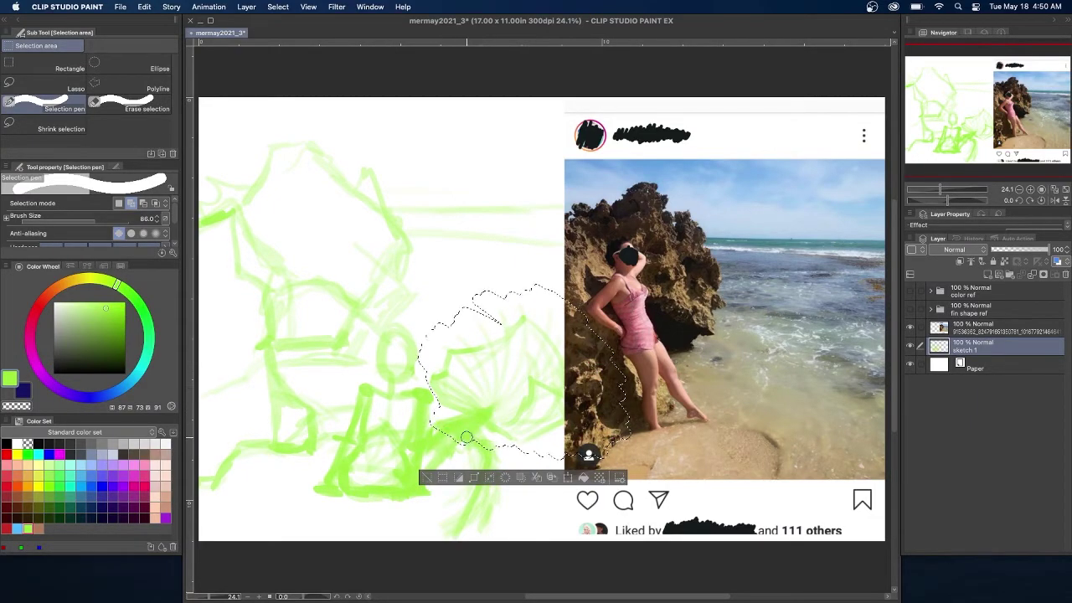
{"action": "key", "text": "super+t"}
{"action": "left_click_drag", "start_coordinate": [503, 381], "coordinate": [543, 397]}
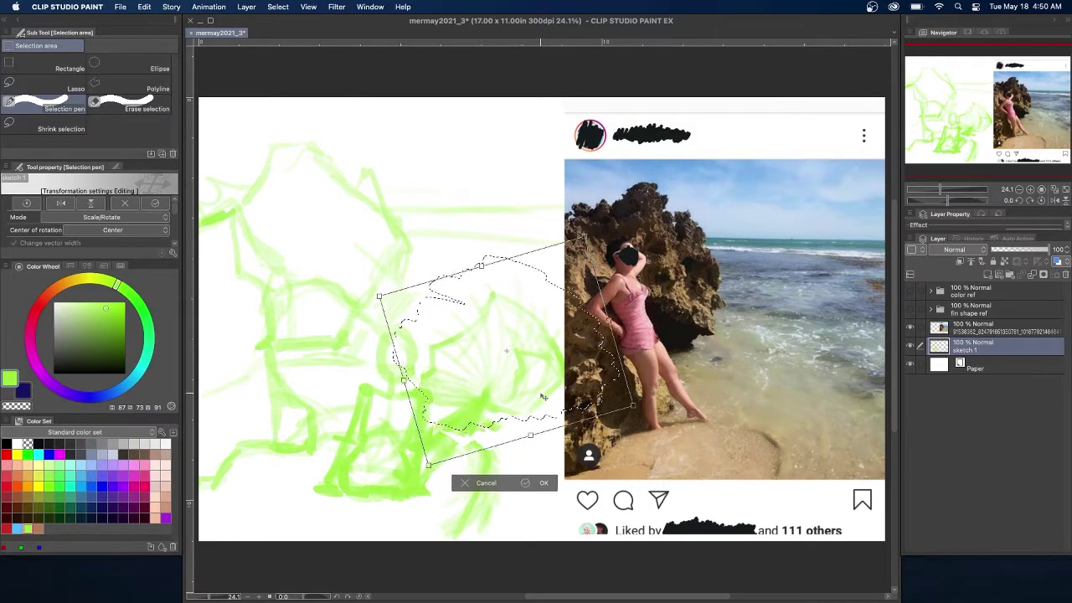
{"action": "key", "text": "Return"}
{"action": "key", "text": "super+d"}
Strengthen the rough sketch with the Design pencil, adding jagged rock contours and reinforcing the head, tail and foreground curve.
{"action": "key", "text": "p"}
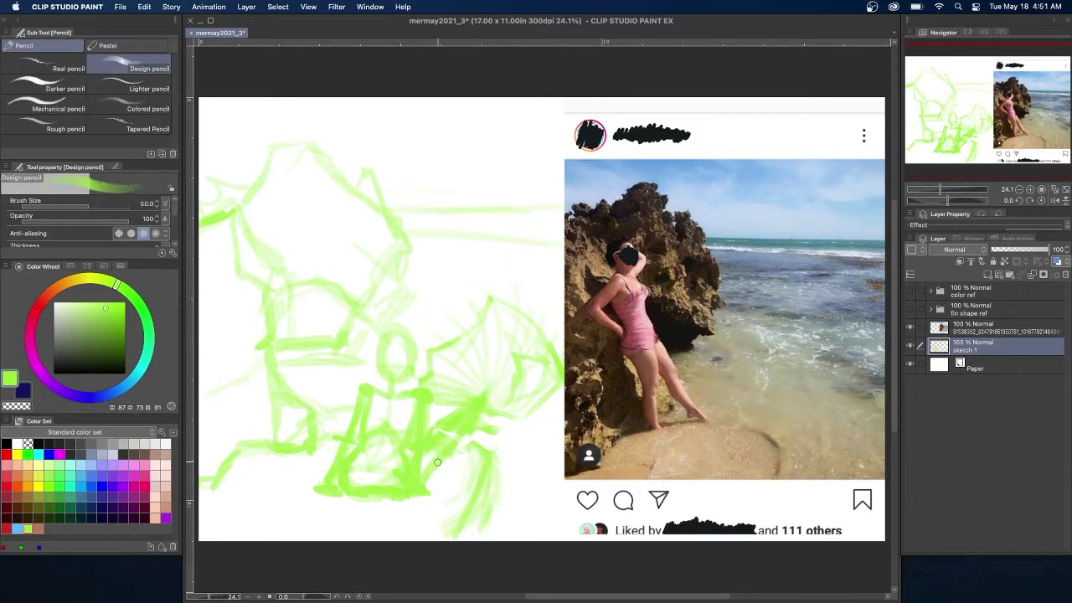
{"action": "mouse_move", "coordinate": [257, 329]}
{"action": "left_mouse_down"}
{"action": "mouse_move", "coordinate": [227, 387]}
{"action": "mouse_move", "coordinate": [225, 421]}
{"action": "mouse_move", "coordinate": [218, 400]}
{"action": "mouse_move", "coordinate": [267, 385]}
{"action": "mouse_move", "coordinate": [258, 347]}
{"action": "mouse_move", "coordinate": [274, 346]}
{"action": "mouse_move", "coordinate": [226, 375]}
{"action": "mouse_move", "coordinate": [214, 405]}
{"action": "mouse_move", "coordinate": [199, 384]}
{"action": "mouse_move", "coordinate": [238, 408]}
{"action": "mouse_move", "coordinate": [213, 424]}
{"action": "mouse_move", "coordinate": [273, 444]}
{"action": "left_mouse_up"}
{"action": "mouse_move", "coordinate": [247, 437]}
{"action": "left_mouse_down"}
{"action": "mouse_move", "coordinate": [274, 411]}
{"action": "mouse_move", "coordinate": [270, 368]}
{"action": "mouse_move", "coordinate": [301, 449]}
{"action": "left_mouse_up"}
{"action": "mouse_move", "coordinate": [242, 355]}
{"action": "left_mouse_down"}
{"action": "mouse_move", "coordinate": [210, 378]}
{"action": "mouse_move", "coordinate": [251, 354]}
{"action": "mouse_move", "coordinate": [255, 344]}
{"action": "mouse_move", "coordinate": [222, 373]}
{"action": "mouse_move", "coordinate": [228, 350]}
{"action": "mouse_move", "coordinate": [214, 356]}
{"action": "mouse_move", "coordinate": [246, 303]}
{"action": "mouse_move", "coordinate": [226, 340]}
{"action": "mouse_move", "coordinate": [281, 292]}
{"action": "mouse_move", "coordinate": [254, 276]}
{"action": "left_mouse_up"}
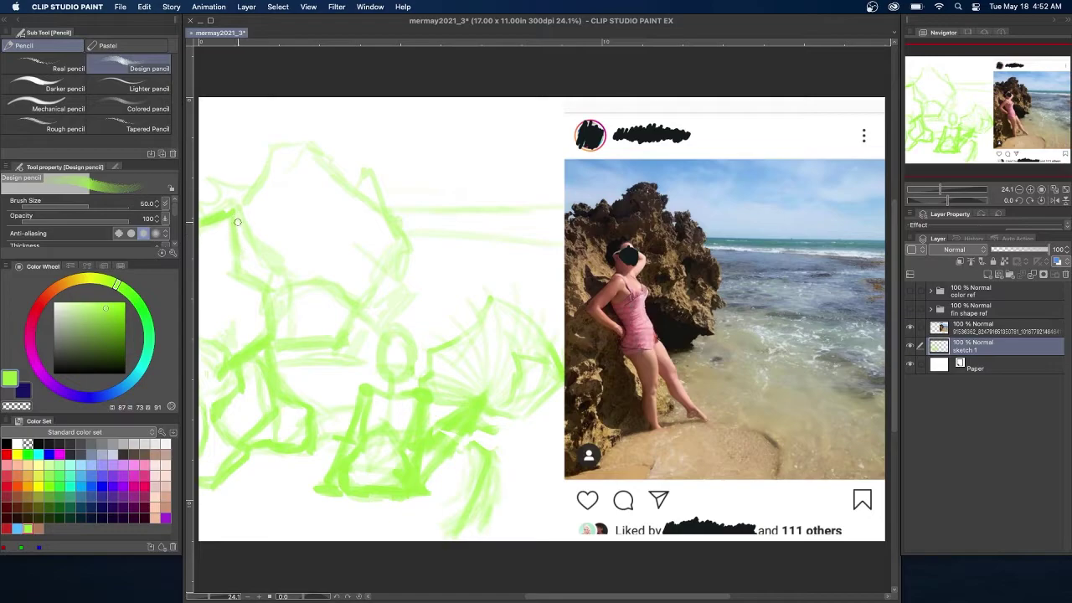
{"action": "left_click_drag", "start_coordinate": [271, 333], "coordinate": [286, 290]}
{"action": "mouse_move", "coordinate": [205, 226]}
{"action": "left_mouse_down"}
{"action": "mouse_move", "coordinate": [228, 191]}
{"action": "mouse_move", "coordinate": [241, 181]}
{"action": "mouse_move", "coordinate": [224, 186]}
{"action": "mouse_move", "coordinate": [305, 112]}
{"action": "mouse_move", "coordinate": [334, 117]}
{"action": "mouse_move", "coordinate": [349, 138]}
{"action": "mouse_move", "coordinate": [338, 178]}
{"action": "mouse_move", "coordinate": [362, 258]}
{"action": "mouse_move", "coordinate": [337, 302]}
{"action": "mouse_move", "coordinate": [386, 331]}
{"action": "mouse_move", "coordinate": [393, 323]}
{"action": "mouse_move", "coordinate": [335, 242]}
{"action": "mouse_move", "coordinate": [328, 182]}
{"action": "mouse_move", "coordinate": [314, 214]}
{"action": "mouse_move", "coordinate": [346, 242]}
{"action": "mouse_move", "coordinate": [330, 245]}
{"action": "mouse_move", "coordinate": [295, 211]}
{"action": "mouse_move", "coordinate": [238, 216]}
{"action": "mouse_move", "coordinate": [266, 263]}
{"action": "mouse_move", "coordinate": [220, 303]}
{"action": "mouse_move", "coordinate": [354, 197]}
{"action": "mouse_move", "coordinate": [343, 163]}
{"action": "mouse_move", "coordinate": [363, 233]}
{"action": "mouse_move", "coordinate": [369, 171]}
{"action": "mouse_move", "coordinate": [413, 281]}
{"action": "mouse_move", "coordinate": [437, 305]}
{"action": "mouse_move", "coordinate": [359, 320]}
{"action": "mouse_move", "coordinate": [348, 364]}
{"action": "mouse_move", "coordinate": [275, 308]}
{"action": "left_mouse_up"}
{"action": "left_click_drag", "start_coordinate": [463, 442], "coordinate": [472, 493]}
{"action": "mouse_move", "coordinate": [403, 375]}
{"action": "left_mouse_down"}
{"action": "mouse_move", "coordinate": [415, 348]}
{"action": "mouse_move", "coordinate": [374, 350]}
{"action": "left_mouse_up"}
{"action": "left_click_drag", "start_coordinate": [486, 417], "coordinate": [544, 390]}
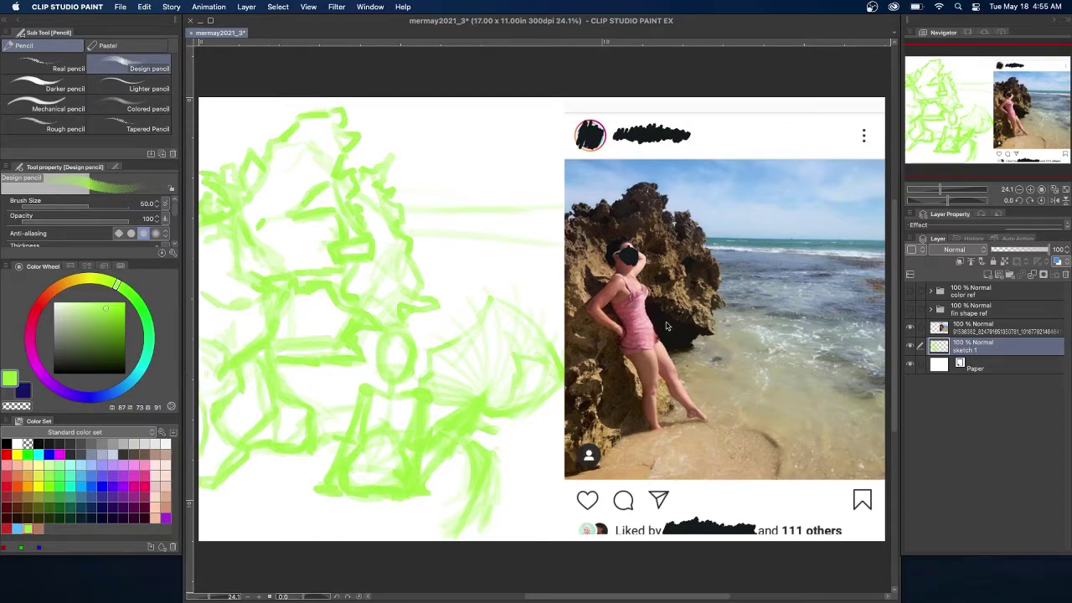
Set the sketch 1 layer's opacity to 50% and add a layer above it named "sketch 2".
{"action": "left_click", "coordinate": [1020, 249]}
{"action": "left_click", "coordinate": [988, 274]}
{"action": "double_click", "coordinate": [961, 350]}
{"action": "type", "text": "sketch 2"}
{"action": "key", "text": "Return"}
Draw the mermaid's neck, torso and arms in light blue with the Design pencil at brush size 40.
{"action": "left_click", "coordinate": [17, 529]}
{"action": "left_click", "coordinate": [147, 204]}
{"action": "type", "text": "30"}
{"action": "key", "text": "Return"}
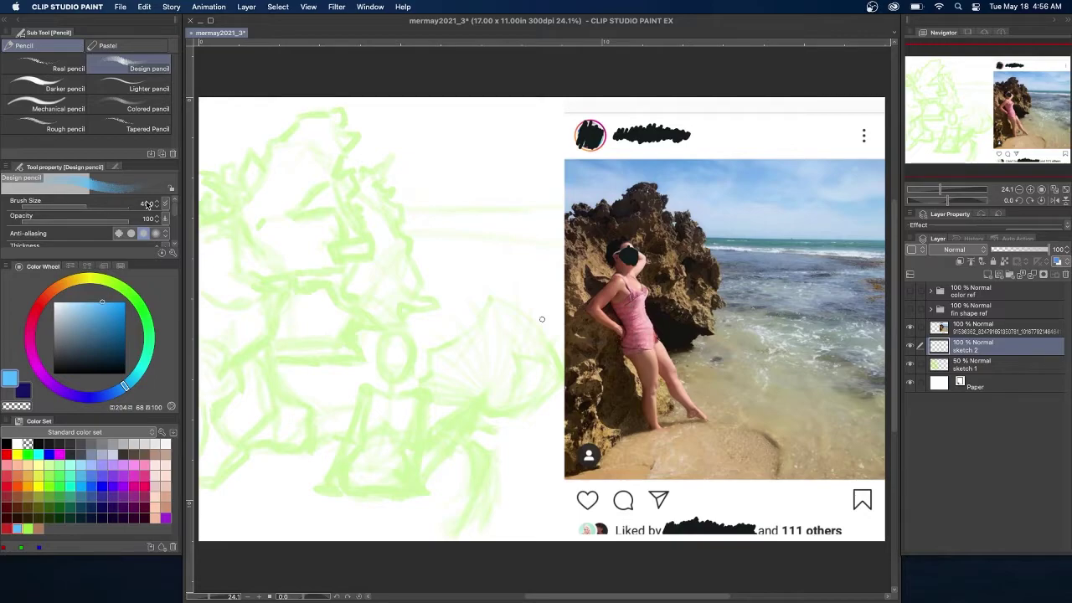
{"action": "mouse_move", "coordinate": [389, 382]}
{"action": "left_mouse_down"}
{"action": "mouse_move", "coordinate": [359, 401]}
{"action": "mouse_move", "coordinate": [426, 412]}
{"action": "mouse_move", "coordinate": [369, 464]}
{"action": "mouse_move", "coordinate": [344, 444]}
{"action": "left_mouse_up"}
{"action": "left_click_drag", "start_coordinate": [425, 410], "coordinate": [423, 450]}
{"action": "left_click_drag", "start_coordinate": [406, 415], "coordinate": [403, 438]}
{"action": "left_click_drag", "start_coordinate": [367, 407], "coordinate": [363, 443]}
{"action": "left_click_drag", "start_coordinate": [345, 491], "coordinate": [386, 494]}
{"action": "left_click_drag", "start_coordinate": [422, 440], "coordinate": [420, 486]}
{"action": "left_click_drag", "start_coordinate": [408, 435], "coordinate": [408, 501]}
{"action": "mouse_move", "coordinate": [340, 443]}
{"action": "left_mouse_down"}
{"action": "mouse_move", "coordinate": [325, 486]}
{"action": "mouse_move", "coordinate": [339, 492]}
{"action": "left_mouse_up"}
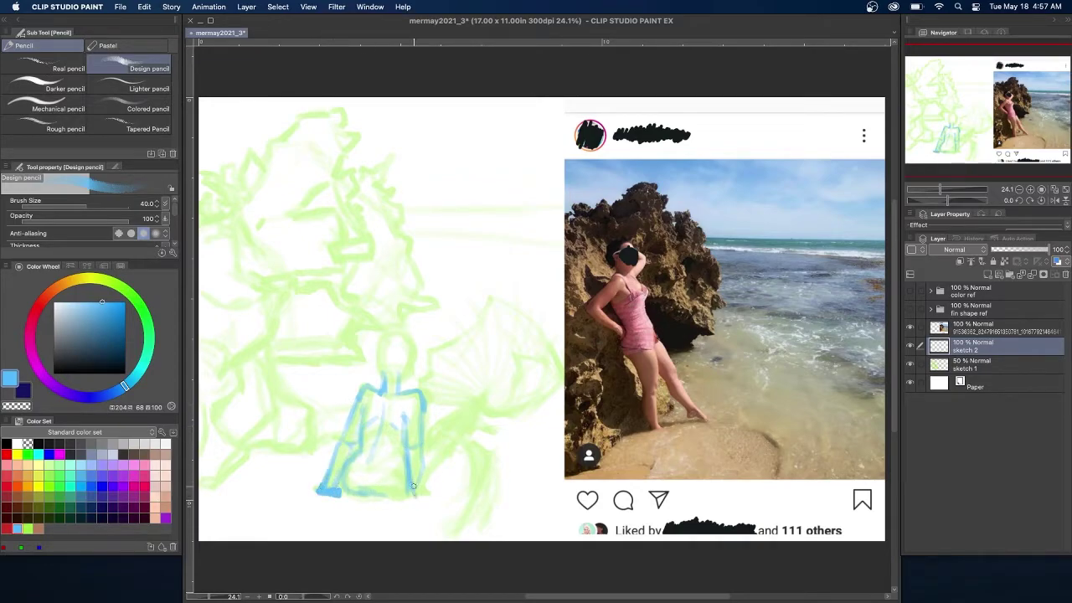
Draw the mermaid's supporting hand and rounded head in light blue.
{"action": "key", "text": "e"}
{"action": "key", "text": "p"}
{"action": "mouse_move", "coordinate": [420, 462]}
{"action": "left_mouse_down"}
{"action": "mouse_move", "coordinate": [408, 492]}
{"action": "mouse_move", "coordinate": [441, 489]}
{"action": "mouse_move", "coordinate": [371, 491]}
{"action": "left_mouse_up"}
{"action": "key", "text": "super+z"}
{"action": "left_click_drag", "start_coordinate": [405, 374], "coordinate": [408, 343]}
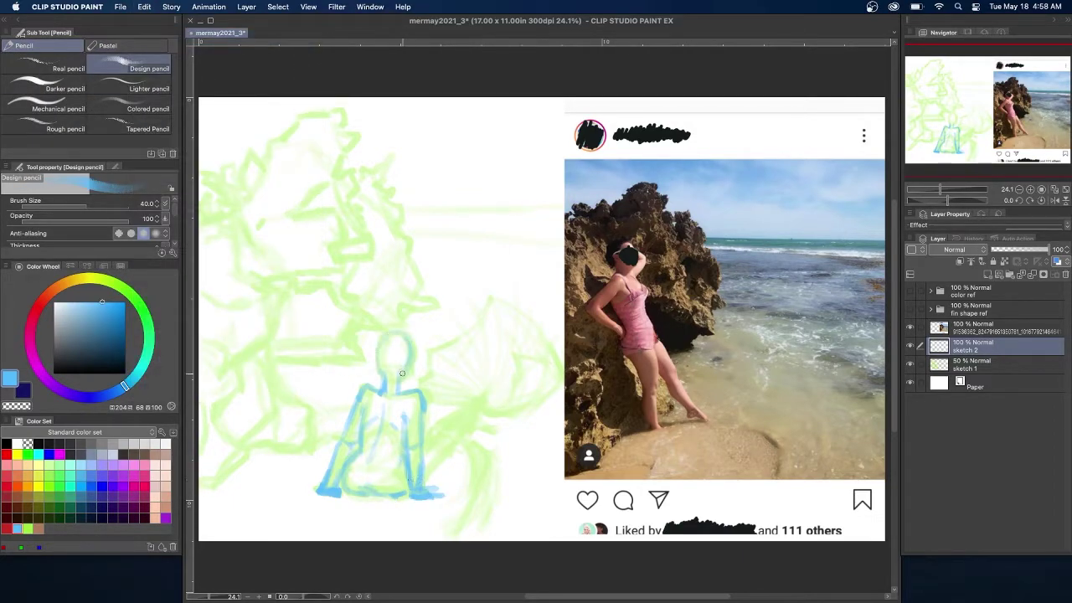
Draw the mermaid's tail, the ribbed fan-shaped fin and the foreground curve in light blue.
{"action": "left_click_drag", "start_coordinate": [476, 419], "coordinate": [428, 472]}
{"action": "left_click_drag", "start_coordinate": [486, 396], "coordinate": [428, 433]}
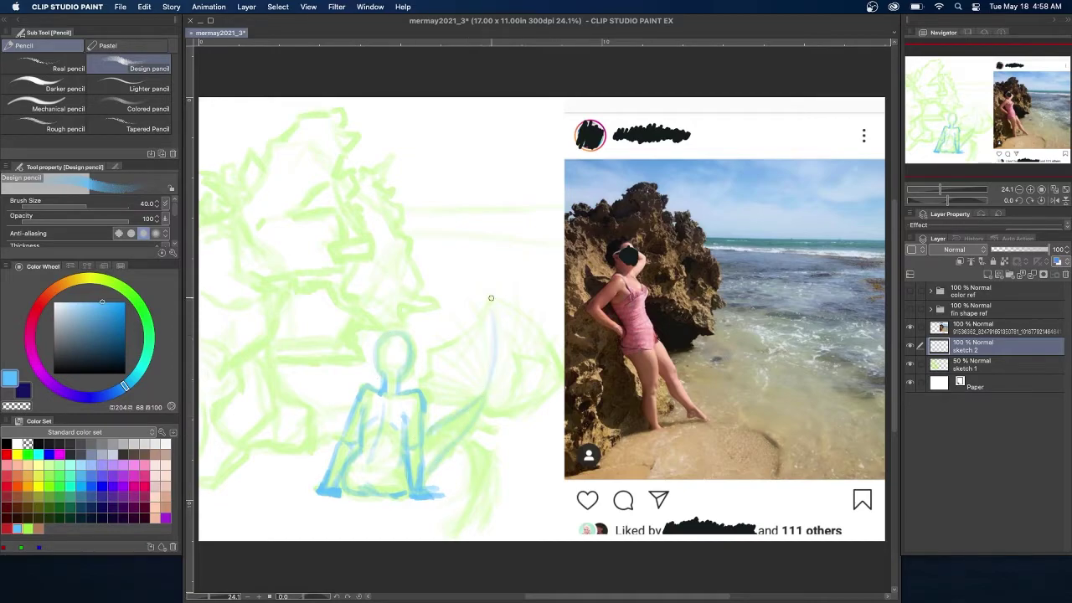
{"action": "left_click_drag", "start_coordinate": [465, 311], "coordinate": [427, 400]}
{"action": "mouse_move", "coordinate": [560, 332]}
{"action": "left_mouse_down"}
{"action": "mouse_move", "coordinate": [543, 374]}
{"action": "mouse_move", "coordinate": [484, 416]}
{"action": "left_mouse_up"}
{"action": "left_click_drag", "start_coordinate": [483, 311], "coordinate": [461, 384]}
{"action": "left_click_drag", "start_coordinate": [525, 285], "coordinate": [514, 338]}
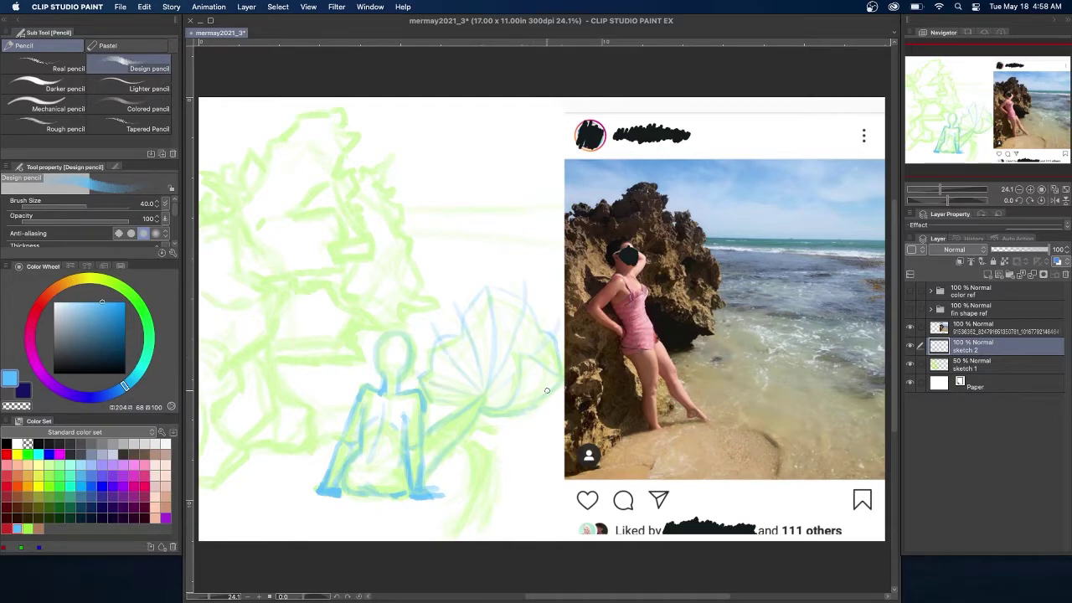
{"action": "left_click_drag", "start_coordinate": [484, 302], "coordinate": [470, 400]}
{"action": "left_click_drag", "start_coordinate": [478, 439], "coordinate": [466, 527]}
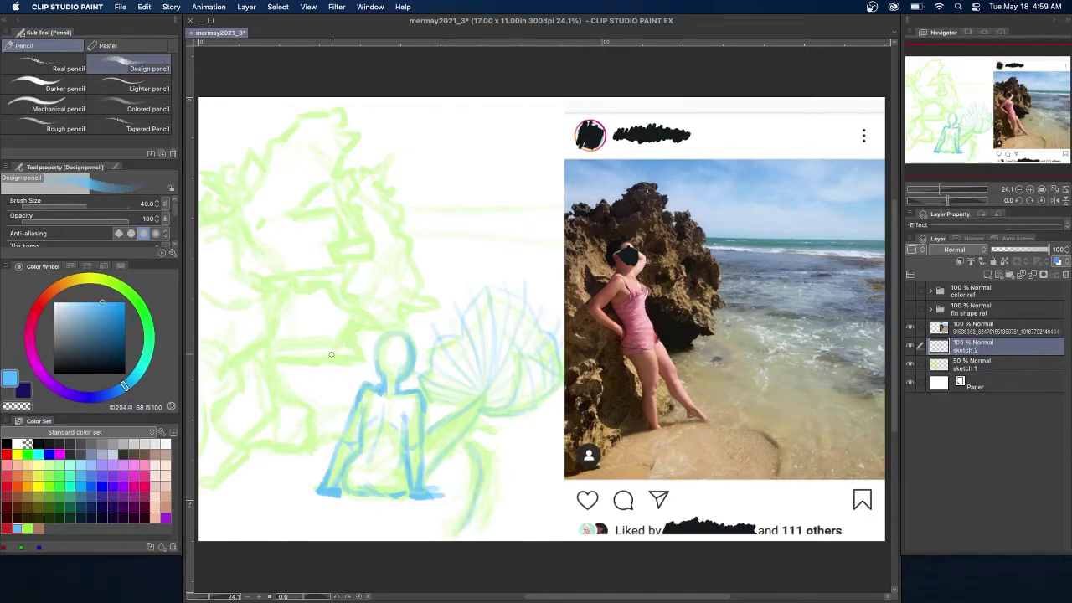
Trace the horizon line and refine the lower rocks with jagged outlines and inner contours in light blue.
{"action": "left_click_drag", "start_coordinate": [407, 205], "coordinate": [563, 206]}
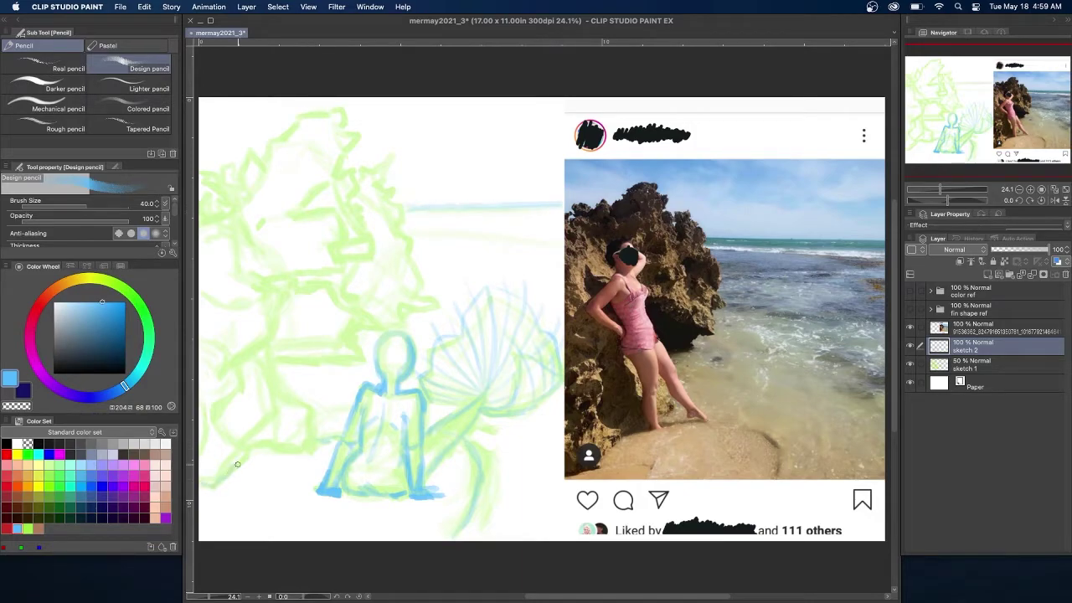
{"action": "left_click_drag", "start_coordinate": [239, 446], "coordinate": [239, 375]}
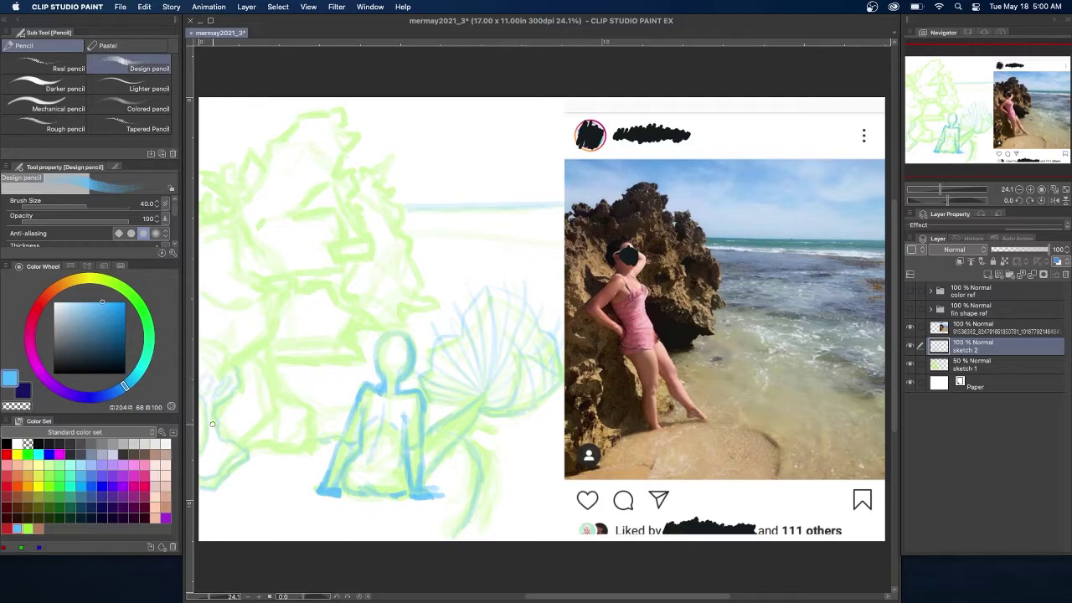
{"action": "left_click_drag", "start_coordinate": [227, 444], "coordinate": [240, 461]}
{"action": "mouse_move", "coordinate": [240, 357]}
{"action": "left_mouse_down"}
{"action": "mouse_move", "coordinate": [269, 337]}
{"action": "mouse_move", "coordinate": [279, 301]}
{"action": "left_mouse_up"}
{"action": "mouse_move", "coordinate": [214, 385]}
{"action": "left_mouse_down"}
{"action": "mouse_move", "coordinate": [253, 330]}
{"action": "mouse_move", "coordinate": [204, 299]}
{"action": "left_mouse_up"}
{"action": "left_click_drag", "start_coordinate": [203, 341], "coordinate": [225, 348]}
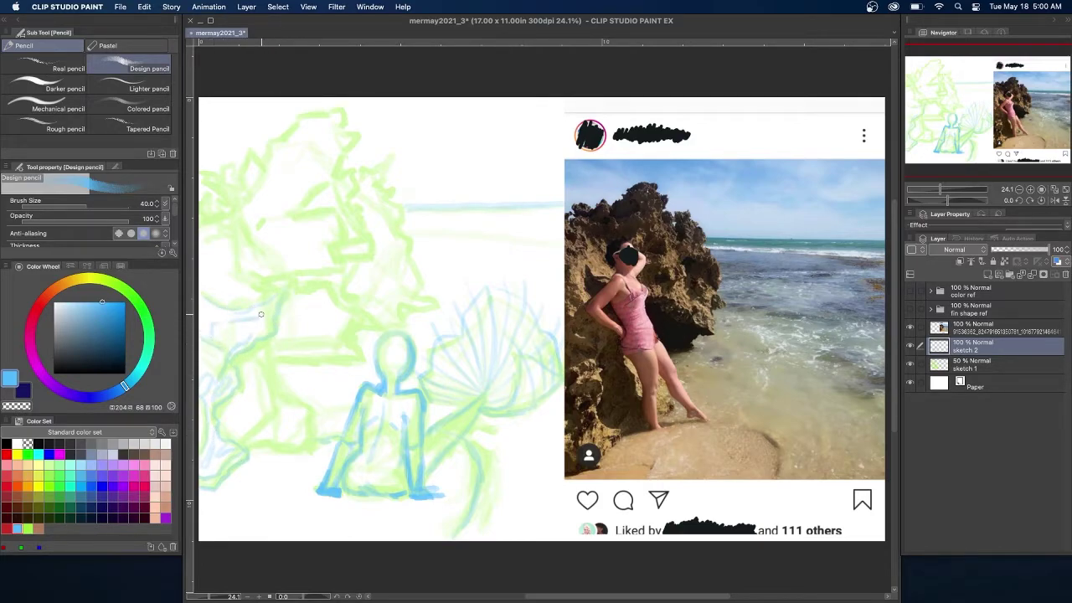
{"action": "left_click_drag", "start_coordinate": [263, 361], "coordinate": [252, 431]}
{"action": "left_click_drag", "start_coordinate": [270, 348], "coordinate": [307, 402]}
{"action": "mouse_move", "coordinate": [312, 450]}
{"action": "left_mouse_down"}
{"action": "mouse_move", "coordinate": [250, 446]}
{"action": "mouse_move", "coordinate": [296, 435]}
{"action": "left_mouse_up"}
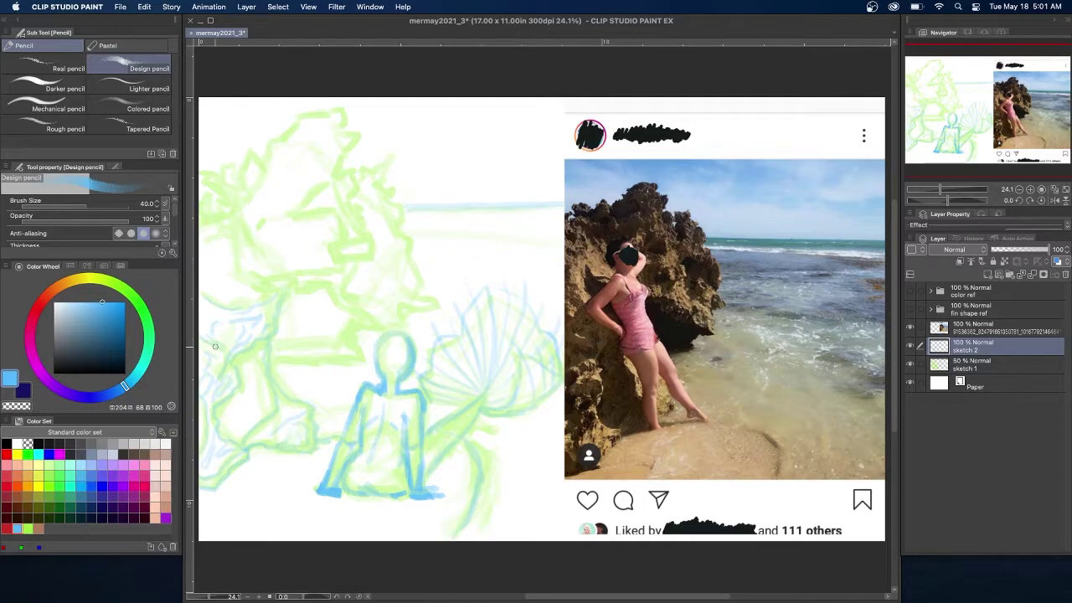
Refine the upper rock formation with spiky outlines and inner surface contours in light blue.
{"action": "mouse_move", "coordinate": [244, 280]}
{"action": "left_mouse_down"}
{"action": "mouse_move", "coordinate": [216, 253]}
{"action": "mouse_move", "coordinate": [210, 289]}
{"action": "left_mouse_up"}
{"action": "left_click_drag", "start_coordinate": [234, 223], "coordinate": [208, 238]}
{"action": "mouse_move", "coordinate": [217, 199]}
{"action": "left_mouse_down"}
{"action": "mouse_move", "coordinate": [219, 218]}
{"action": "mouse_move", "coordinate": [302, 119]}
{"action": "mouse_move", "coordinate": [347, 132]}
{"action": "mouse_move", "coordinate": [343, 164]}
{"action": "mouse_move", "coordinate": [356, 182]}
{"action": "mouse_move", "coordinate": [293, 210]}
{"action": "mouse_move", "coordinate": [329, 183]}
{"action": "left_mouse_up"}
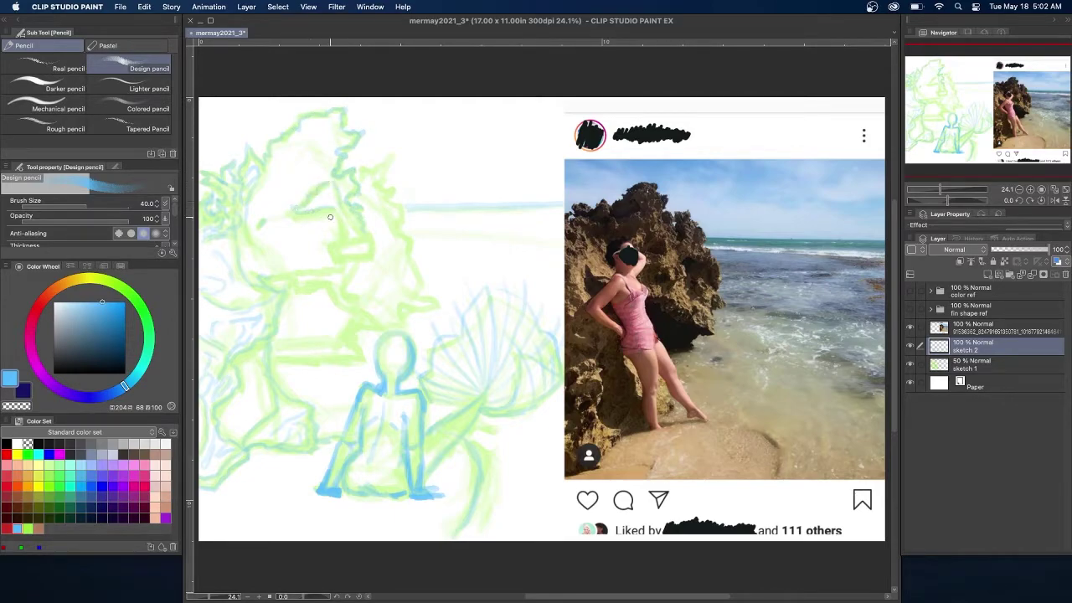
{"action": "mouse_move", "coordinate": [274, 280]}
{"action": "left_mouse_down"}
{"action": "mouse_move", "coordinate": [339, 265]}
{"action": "mouse_move", "coordinate": [361, 243]}
{"action": "mouse_move", "coordinate": [361, 301]}
{"action": "left_mouse_up"}
{"action": "mouse_move", "coordinate": [291, 174]}
{"action": "left_mouse_down"}
{"action": "mouse_move", "coordinate": [267, 180]}
{"action": "mouse_move", "coordinate": [312, 139]}
{"action": "left_mouse_up"}
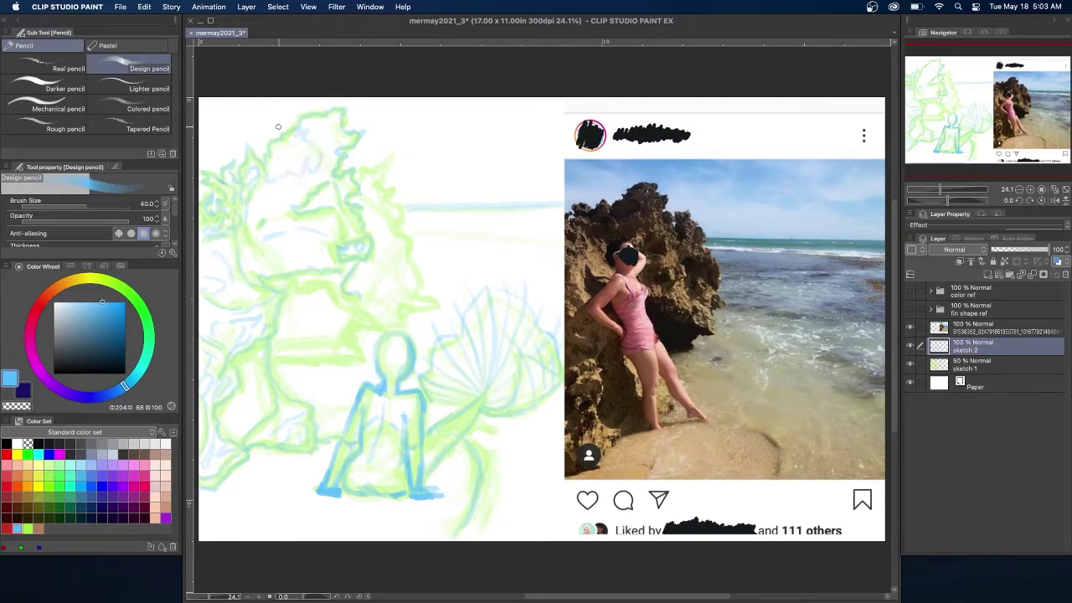
{"action": "mouse_move", "coordinate": [265, 194]}
{"action": "left_mouse_down"}
{"action": "mouse_move", "coordinate": [283, 186]}
{"action": "mouse_move", "coordinate": [277, 231]}
{"action": "left_mouse_up"}
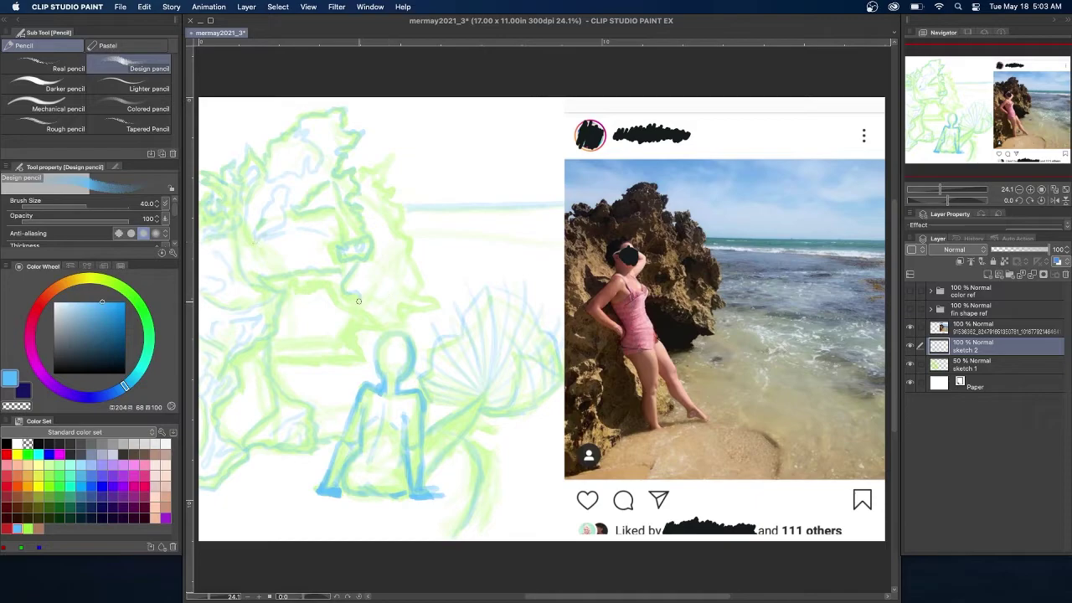
Trace the overhang's underside and jagged sea-facing edge in light blue, adding surface detail.
{"action": "mouse_move", "coordinate": [403, 327]}
{"action": "left_mouse_down"}
{"action": "mouse_move", "coordinate": [303, 286]}
{"action": "mouse_move", "coordinate": [278, 292]}
{"action": "left_mouse_up"}
{"action": "mouse_move", "coordinate": [359, 178]}
{"action": "left_mouse_down"}
{"action": "mouse_move", "coordinate": [384, 167]}
{"action": "mouse_move", "coordinate": [402, 216]}
{"action": "mouse_move", "coordinate": [420, 287]}
{"action": "mouse_move", "coordinate": [409, 323]}
{"action": "left_mouse_up"}
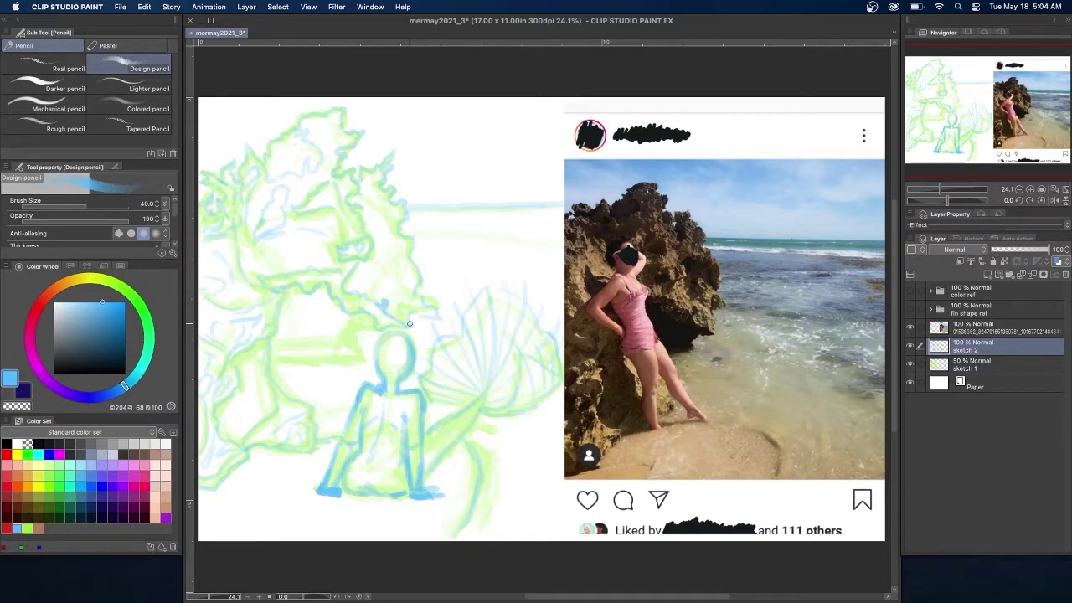
{"action": "left_click_drag", "start_coordinate": [371, 191], "coordinate": [362, 211]}
{"action": "mouse_move", "coordinate": [388, 276]}
{"action": "left_mouse_down"}
{"action": "mouse_move", "coordinate": [405, 305]}
{"action": "mouse_move", "coordinate": [345, 346]}
{"action": "mouse_move", "coordinate": [285, 358]}
{"action": "left_mouse_up"}
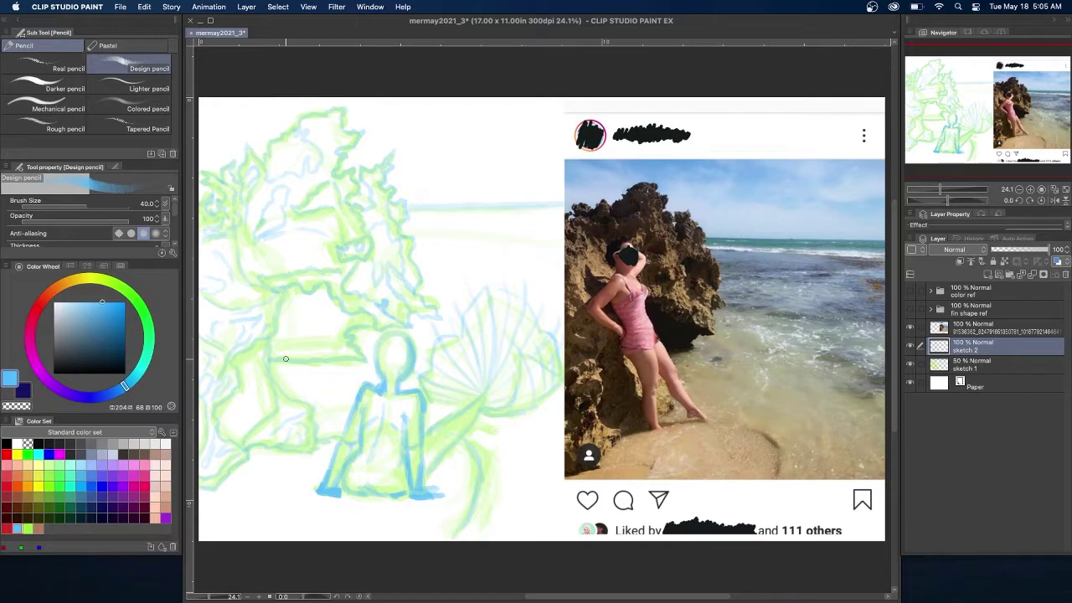
Lower the layer opacity of sketch 2 to 50% and of sketch 1 to 25%.
{"action": "left_click", "coordinate": [1020, 249]}
{"action": "left_click", "coordinate": [1001, 367]}
{"action": "left_click", "coordinate": [1005, 249]}
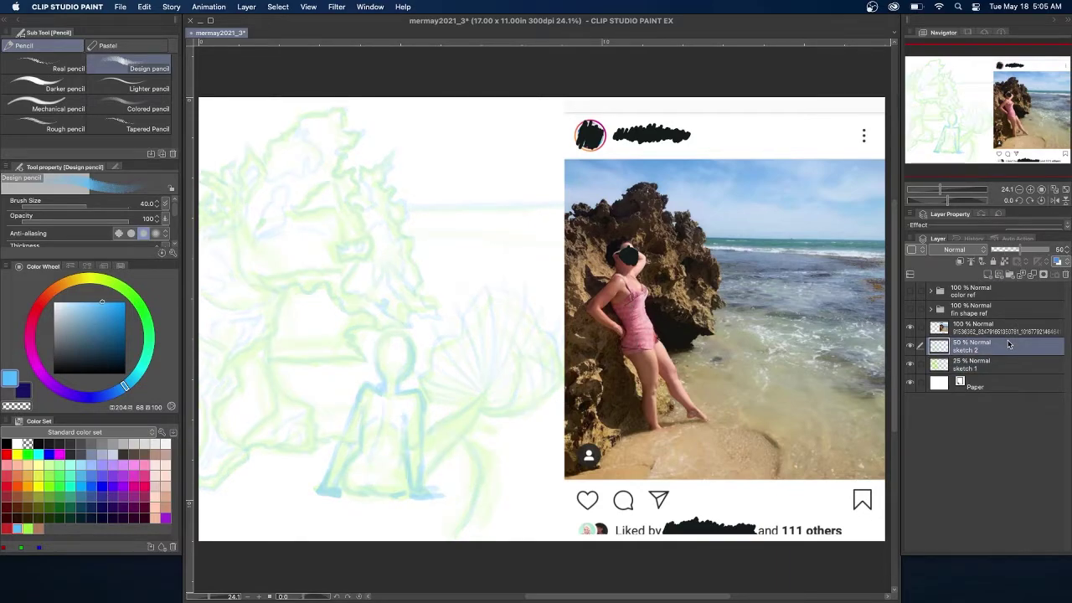
Add a new layer above sketch 2 and name it "sketch 3".
{"action": "key", "text": "super+shift+n"}
{"action": "double_click", "coordinate": [968, 353]}
{"action": "type", "text": "sketch 3"}
{"action": "key", "text": "Return"}
Trace the horizon and the line beneath it in dark red with the pencil at brush size 30.
{"action": "left_click", "coordinate": [6, 528]}
{"action": "left_click", "coordinate": [145, 203]}
{"action": "left_click", "coordinate": [146, 204]}
{"action": "type", "text": "30"}
{"action": "key", "text": "Return"}
{"action": "left_click_drag", "start_coordinate": [560, 201], "coordinate": [411, 205]}
{"action": "left_click_drag", "start_coordinate": [555, 243], "coordinate": [409, 232]}
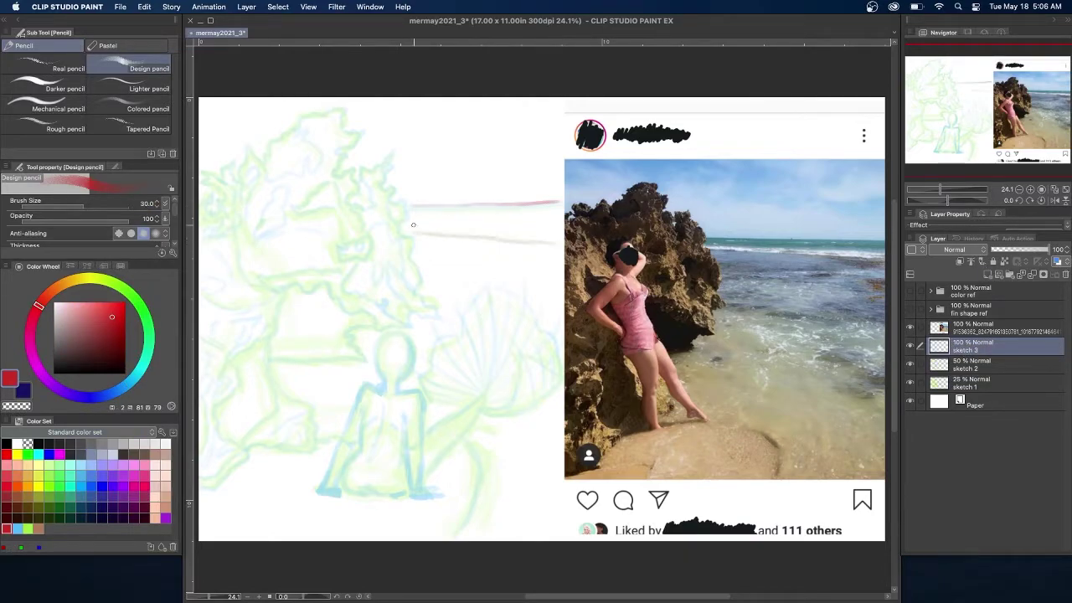
Trace the mermaid's neck, back, arms and hands in red, redoing stray strokes.
{"action": "mouse_move", "coordinate": [385, 370]}
{"action": "left_mouse_down"}
{"action": "mouse_move", "coordinate": [357, 399]}
{"action": "mouse_move", "coordinate": [406, 452]}
{"action": "left_mouse_up"}
{"action": "mouse_move", "coordinate": [422, 412]}
{"action": "left_mouse_down"}
{"action": "mouse_move", "coordinate": [406, 474]}
{"action": "mouse_move", "coordinate": [419, 500]}
{"action": "mouse_move", "coordinate": [438, 494]}
{"action": "left_mouse_up"}
{"action": "key", "text": "super+z"}
{"action": "key", "text": "super+z"}
{"action": "left_click_drag", "start_coordinate": [423, 492], "coordinate": [441, 487]}
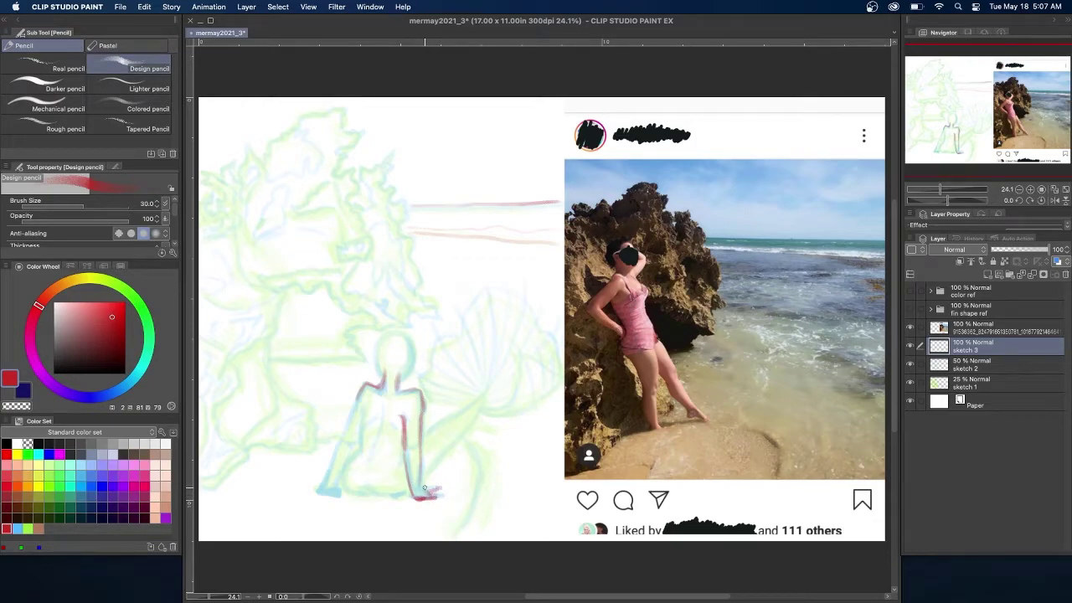
{"action": "left_click_drag", "start_coordinate": [339, 489], "coordinate": [324, 490]}
{"action": "mouse_move", "coordinate": [363, 407]}
{"action": "left_mouse_down"}
{"action": "mouse_move", "coordinate": [343, 486]}
{"action": "mouse_move", "coordinate": [407, 494]}
{"action": "left_mouse_up"}
{"action": "key", "text": "super+z"}
{"action": "mouse_move", "coordinate": [357, 402]}
{"action": "left_mouse_down"}
{"action": "mouse_move", "coordinate": [353, 443]}
{"action": "mouse_move", "coordinate": [335, 455]}
{"action": "mouse_move", "coordinate": [328, 483]}
{"action": "left_mouse_up"}
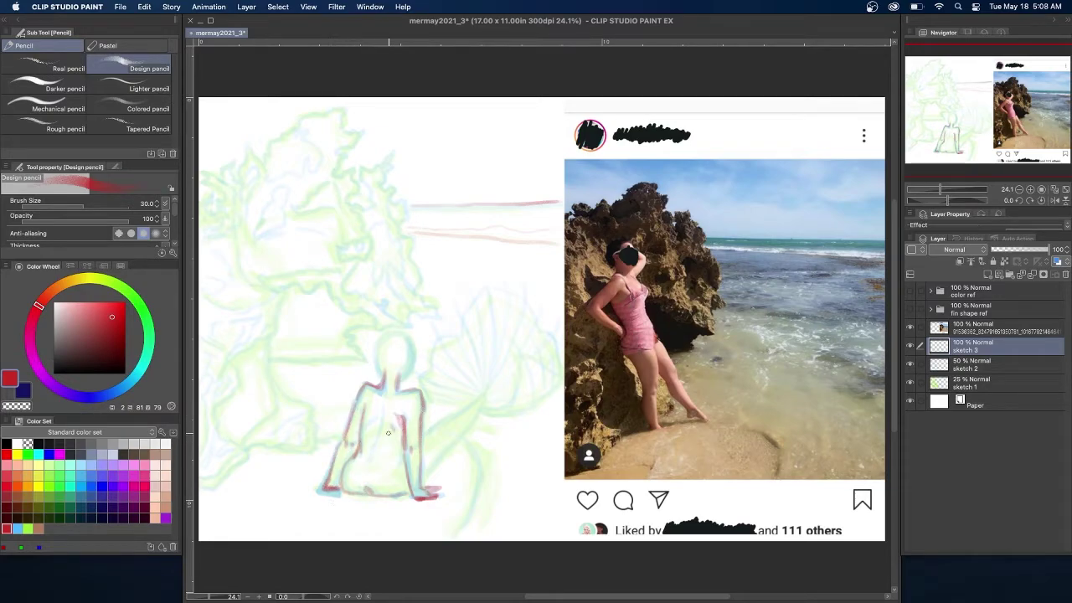
Trace the mermaid's raised tail and the foreground curve in red.
{"action": "left_click_drag", "start_coordinate": [470, 425], "coordinate": [426, 476]}
{"action": "left_click_drag", "start_coordinate": [490, 373], "coordinate": [422, 441]}
{"action": "mouse_move", "coordinate": [482, 397]}
{"action": "left_mouse_down"}
{"action": "mouse_move", "coordinate": [445, 449]}
{"action": "mouse_move", "coordinate": [459, 532]}
{"action": "left_mouse_up"}
Trace the fan-shaped tail fin in red, drawing its outer edges and radiating ribs.
{"action": "mouse_move", "coordinate": [491, 387]}
{"action": "left_mouse_down"}
{"action": "mouse_move", "coordinate": [486, 285]}
{"action": "mouse_move", "coordinate": [524, 280]}
{"action": "mouse_move", "coordinate": [561, 343]}
{"action": "left_mouse_up"}
{"action": "mouse_move", "coordinate": [514, 370]}
{"action": "left_mouse_down"}
{"action": "mouse_move", "coordinate": [555, 353]}
{"action": "mouse_move", "coordinate": [545, 331]}
{"action": "mouse_move", "coordinate": [490, 409]}
{"action": "mouse_move", "coordinate": [506, 417]}
{"action": "mouse_move", "coordinate": [529, 377]}
{"action": "left_mouse_up"}
{"action": "mouse_move", "coordinate": [503, 414]}
{"action": "left_mouse_down"}
{"action": "mouse_move", "coordinate": [539, 387]}
{"action": "mouse_move", "coordinate": [531, 408]}
{"action": "mouse_move", "coordinate": [547, 353]}
{"action": "left_mouse_up"}
{"action": "mouse_move", "coordinate": [540, 400]}
{"action": "left_mouse_down"}
{"action": "mouse_move", "coordinate": [563, 352]}
{"action": "mouse_move", "coordinate": [535, 346]}
{"action": "mouse_move", "coordinate": [524, 375]}
{"action": "mouse_move", "coordinate": [555, 371]}
{"action": "mouse_move", "coordinate": [514, 367]}
{"action": "mouse_move", "coordinate": [484, 440]}
{"action": "mouse_move", "coordinate": [518, 372]}
{"action": "mouse_move", "coordinate": [525, 386]}
{"action": "mouse_move", "coordinate": [559, 374]}
{"action": "mouse_move", "coordinate": [551, 325]}
{"action": "mouse_move", "coordinate": [500, 285]}
{"action": "mouse_move", "coordinate": [464, 307]}
{"action": "left_mouse_up"}
{"action": "key", "text": "super+z"}
{"action": "left_click_drag", "start_coordinate": [466, 305], "coordinate": [478, 375]}
{"action": "mouse_move", "coordinate": [429, 362]}
{"action": "left_mouse_down"}
{"action": "mouse_move", "coordinate": [461, 388]}
{"action": "mouse_move", "coordinate": [466, 299]}
{"action": "left_mouse_up"}
{"action": "left_click_drag", "start_coordinate": [419, 336], "coordinate": [434, 394]}
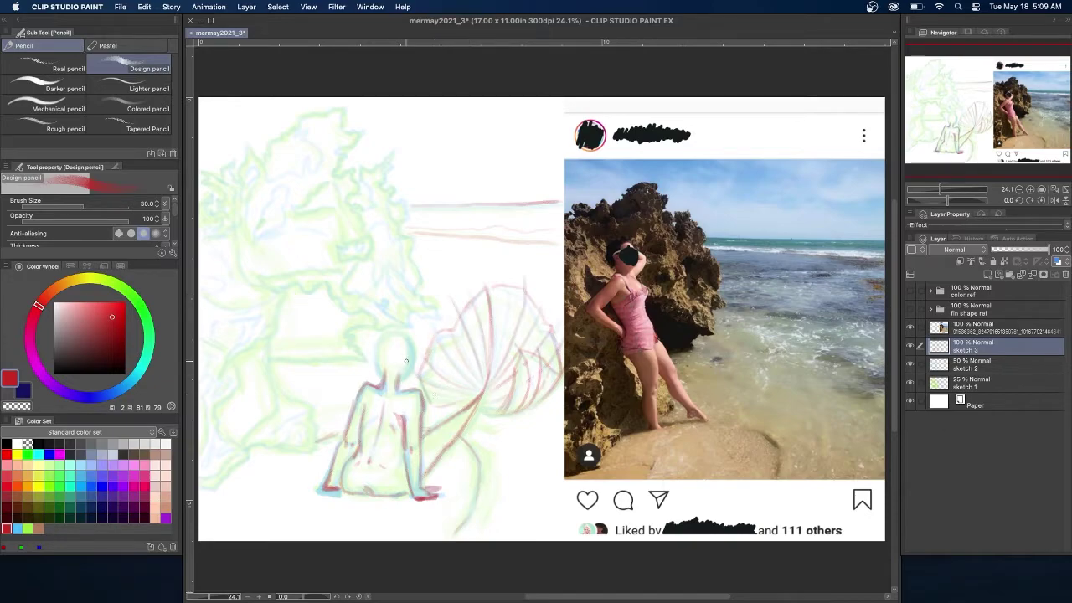
Draw the mermaid's head and long hair falling over her shoulders and back in red.
{"action": "mouse_move", "coordinate": [389, 351]}
{"action": "left_mouse_down"}
{"action": "mouse_move", "coordinate": [387, 368]}
{"action": "mouse_move", "coordinate": [412, 360]}
{"action": "mouse_move", "coordinate": [408, 372]}
{"action": "left_mouse_up"}
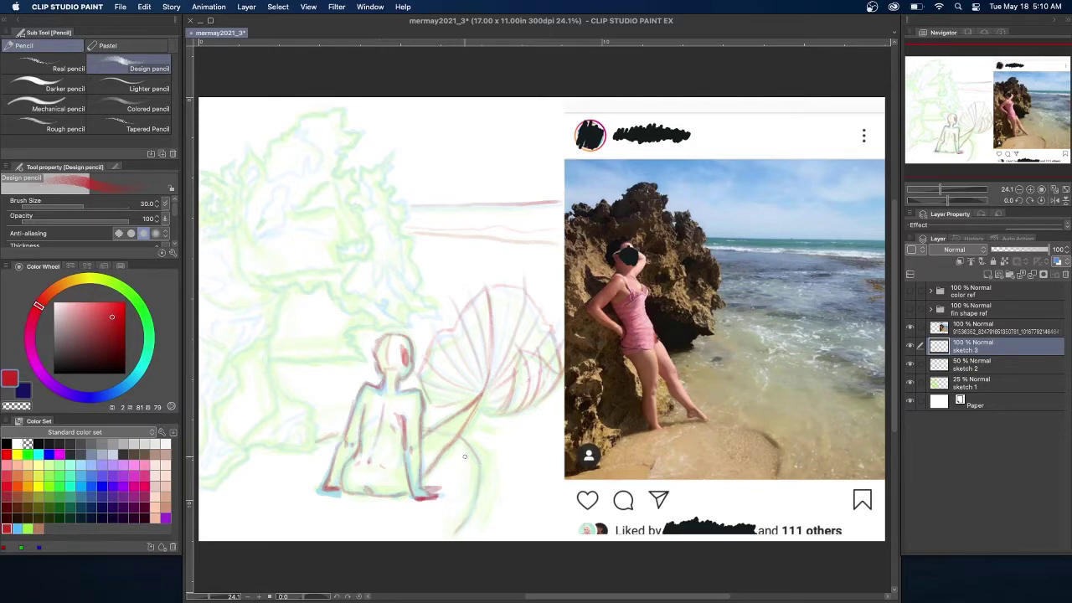
{"action": "left_click_drag", "start_coordinate": [394, 337], "coordinate": [369, 427]}
{"action": "mouse_move", "coordinate": [400, 360]}
{"action": "left_mouse_down"}
{"action": "mouse_move", "coordinate": [387, 440]}
{"action": "mouse_move", "coordinate": [374, 430]}
{"action": "left_mouse_up"}
{"action": "left_click_drag", "start_coordinate": [404, 367], "coordinate": [410, 409]}
{"action": "left_click_drag", "start_coordinate": [377, 367], "coordinate": [365, 398]}
{"action": "left_click_drag", "start_coordinate": [379, 347], "coordinate": [406, 335]}
{"action": "left_click_drag", "start_coordinate": [405, 341], "coordinate": [408, 403]}
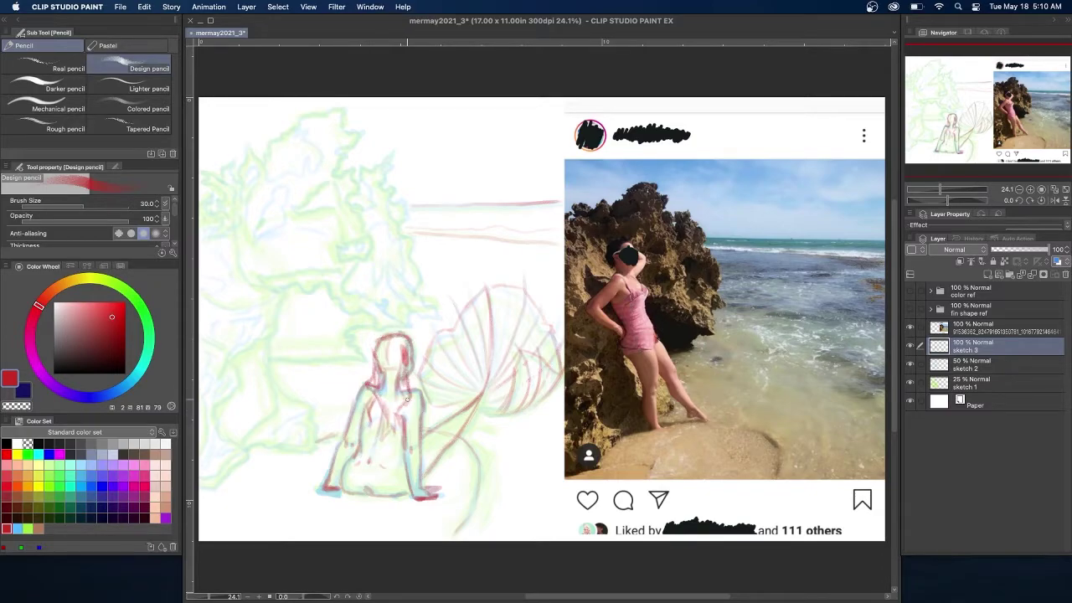
{"action": "mouse_move", "coordinate": [203, 491]}
{"action": "left_mouse_down"}
{"action": "mouse_move", "coordinate": [248, 454]}
{"action": "mouse_move", "coordinate": [212, 411]}
{"action": "left_mouse_up"}
{"action": "left_click_drag", "start_coordinate": [234, 362], "coordinate": [280, 300]}
{"action": "key", "text": "super+z"}
{"action": "key", "text": "super+z"}
{"action": "key", "text": "super+z"}
Trace the lower rocks' jagged outlines in red and fill in their inner contours.
{"action": "mouse_move", "coordinate": [200, 489]}
{"action": "left_mouse_down"}
{"action": "mouse_move", "coordinate": [251, 458]}
{"action": "mouse_move", "coordinate": [230, 465]}
{"action": "mouse_move", "coordinate": [247, 452]}
{"action": "mouse_move", "coordinate": [215, 418]}
{"action": "left_mouse_up"}
{"action": "mouse_move", "coordinate": [233, 367]}
{"action": "left_mouse_down"}
{"action": "mouse_move", "coordinate": [255, 338]}
{"action": "mouse_move", "coordinate": [272, 343]}
{"action": "mouse_move", "coordinate": [287, 294]}
{"action": "mouse_move", "coordinate": [253, 285]}
{"action": "left_mouse_up"}
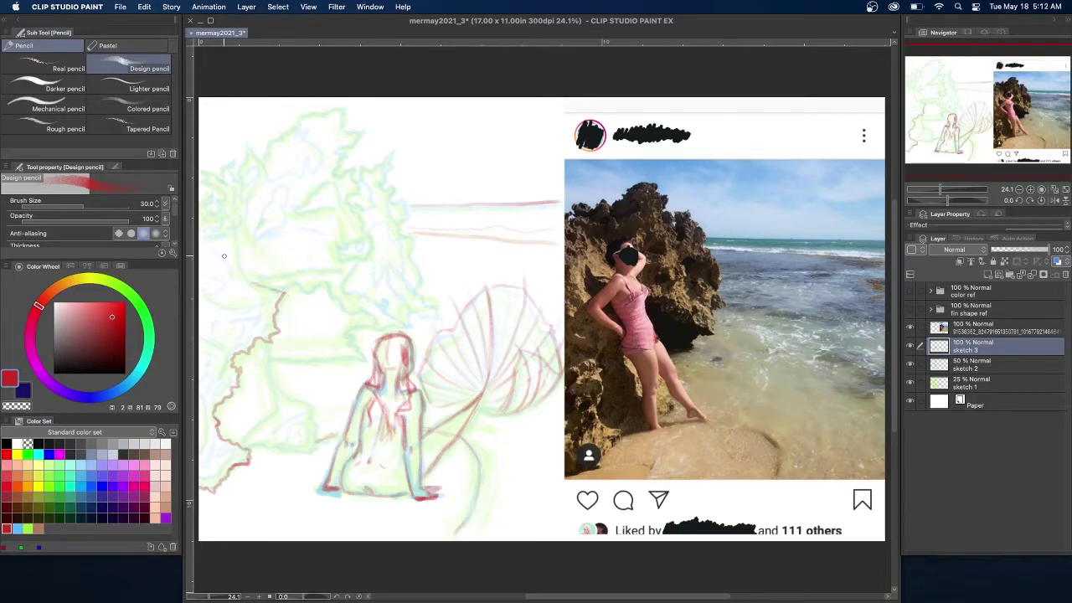
{"action": "mouse_move", "coordinate": [278, 344]}
{"action": "left_mouse_down"}
{"action": "mouse_move", "coordinate": [270, 376]}
{"action": "mouse_move", "coordinate": [307, 402]}
{"action": "mouse_move", "coordinate": [314, 450]}
{"action": "mouse_move", "coordinate": [260, 455]}
{"action": "mouse_move", "coordinate": [216, 377]}
{"action": "mouse_move", "coordinate": [245, 453]}
{"action": "mouse_move", "coordinate": [210, 479]}
{"action": "mouse_move", "coordinate": [212, 460]}
{"action": "mouse_move", "coordinate": [241, 453]}
{"action": "mouse_move", "coordinate": [203, 459]}
{"action": "mouse_move", "coordinate": [215, 441]}
{"action": "mouse_move", "coordinate": [199, 454]}
{"action": "mouse_move", "coordinate": [210, 408]}
{"action": "mouse_move", "coordinate": [199, 385]}
{"action": "mouse_move", "coordinate": [228, 381]}
{"action": "mouse_move", "coordinate": [199, 345]}
{"action": "mouse_move", "coordinate": [216, 323]}
{"action": "mouse_move", "coordinate": [245, 340]}
{"action": "mouse_move", "coordinate": [223, 316]}
{"action": "mouse_move", "coordinate": [225, 347]}
{"action": "left_mouse_up"}
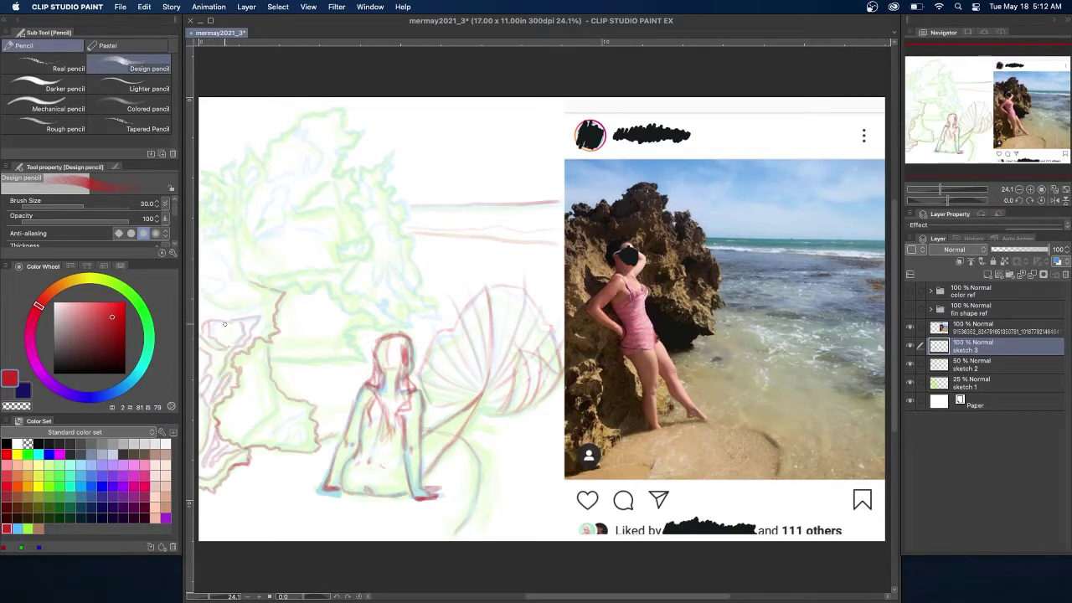
{"action": "mouse_move", "coordinate": [231, 442]}
{"action": "left_mouse_down"}
{"action": "mouse_move", "coordinate": [273, 384]}
{"action": "mouse_move", "coordinate": [261, 349]}
{"action": "left_mouse_up"}
{"action": "mouse_move", "coordinate": [226, 439]}
{"action": "left_mouse_down"}
{"action": "mouse_move", "coordinate": [261, 392]}
{"action": "mouse_move", "coordinate": [260, 363]}
{"action": "mouse_move", "coordinate": [239, 425]}
{"action": "mouse_move", "coordinate": [249, 367]}
{"action": "mouse_move", "coordinate": [291, 431]}
{"action": "left_mouse_up"}
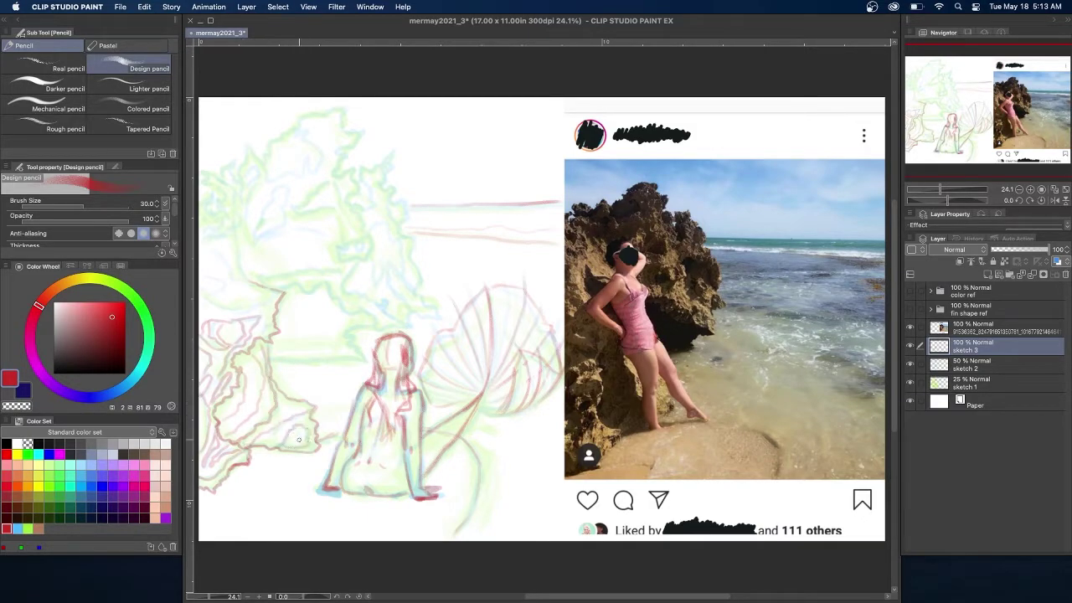
Trace the upper part of the nearest cliff and its knobbly top in red with surface details.
{"action": "left_click_drag", "start_coordinate": [255, 305], "coordinate": [289, 289]}
{"action": "left_click_drag", "start_coordinate": [201, 278], "coordinate": [220, 287]}
{"action": "mouse_move", "coordinate": [201, 171]}
{"action": "left_mouse_down"}
{"action": "mouse_move", "coordinate": [229, 212]}
{"action": "mouse_move", "coordinate": [245, 277]}
{"action": "left_mouse_up"}
{"action": "left_click_drag", "start_coordinate": [230, 283], "coordinate": [213, 244]}
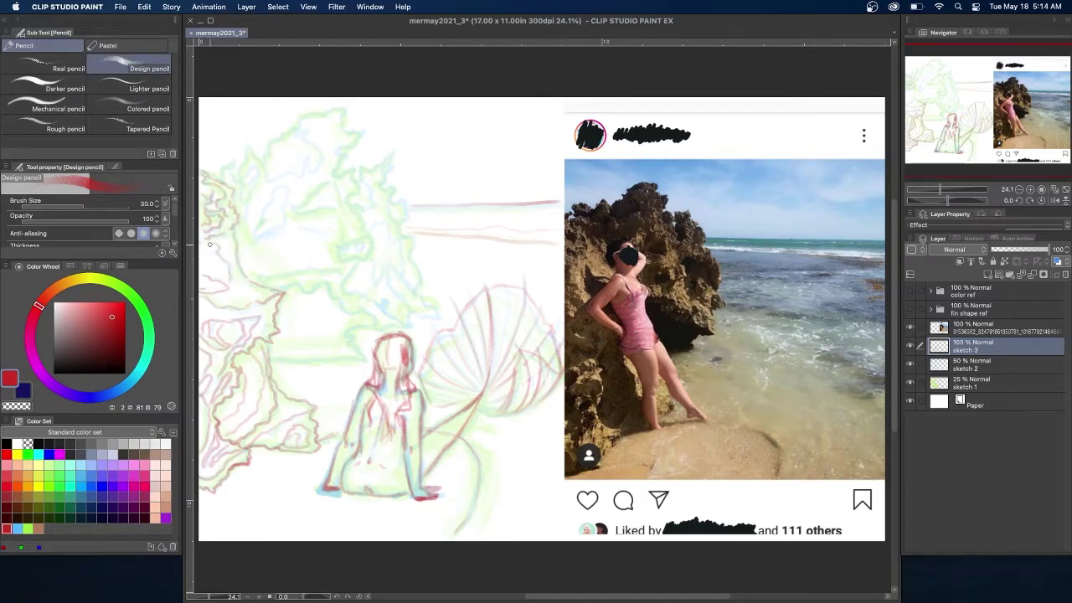
Trace the jagged outline of the large middle rock's peak in red and draw contours inside it.
{"action": "mouse_move", "coordinate": [228, 172]}
{"action": "left_mouse_down"}
{"action": "mouse_move", "coordinate": [248, 148]}
{"action": "mouse_move", "coordinate": [244, 185]}
{"action": "left_mouse_up"}
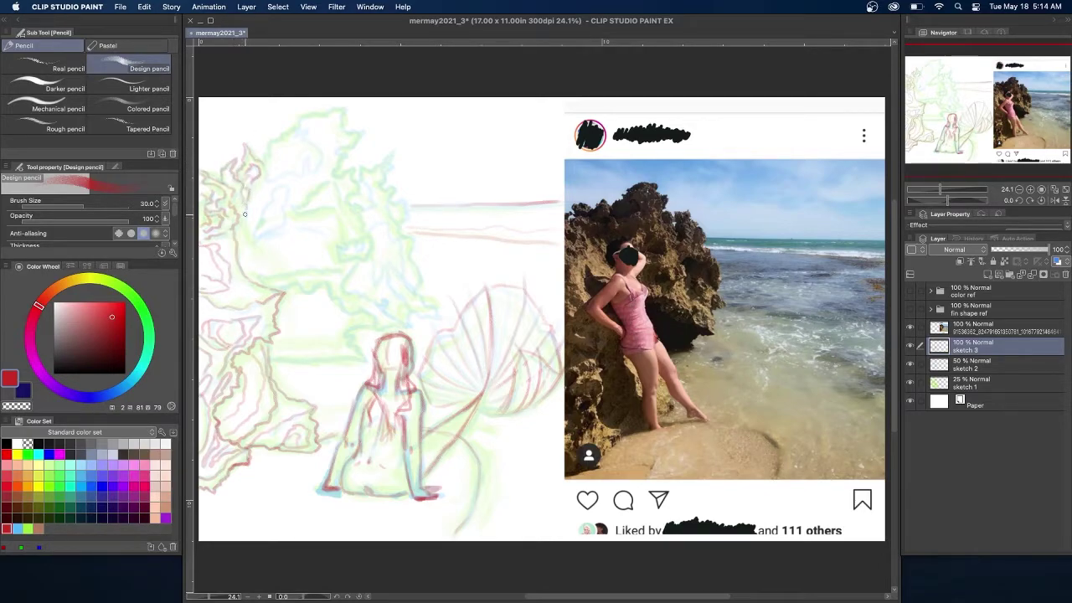
{"action": "mouse_move", "coordinate": [258, 238]}
{"action": "left_mouse_down"}
{"action": "mouse_move", "coordinate": [287, 202]}
{"action": "mouse_move", "coordinate": [273, 189]}
{"action": "mouse_move", "coordinate": [275, 221]}
{"action": "mouse_move", "coordinate": [283, 172]}
{"action": "mouse_move", "coordinate": [265, 177]}
{"action": "mouse_move", "coordinate": [308, 161]}
{"action": "mouse_move", "coordinate": [299, 136]}
{"action": "mouse_move", "coordinate": [271, 147]}
{"action": "mouse_move", "coordinate": [290, 165]}
{"action": "mouse_move", "coordinate": [265, 176]}
{"action": "mouse_move", "coordinate": [291, 154]}
{"action": "left_mouse_up"}
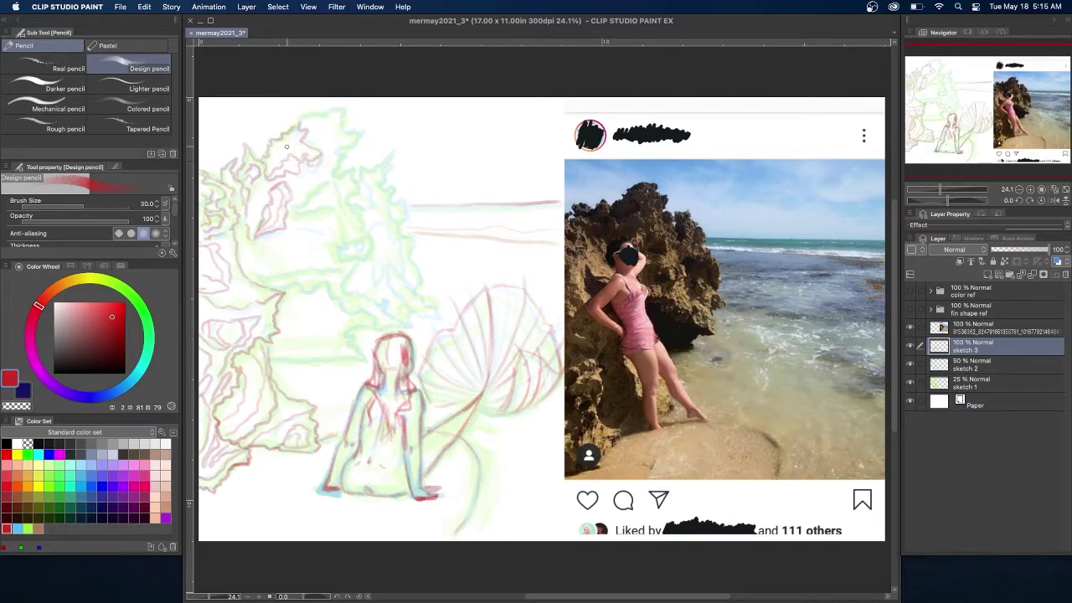
{"action": "mouse_move", "coordinate": [343, 117]}
{"action": "left_mouse_down"}
{"action": "mouse_move", "coordinate": [362, 144]}
{"action": "mouse_move", "coordinate": [344, 177]}
{"action": "left_mouse_up"}
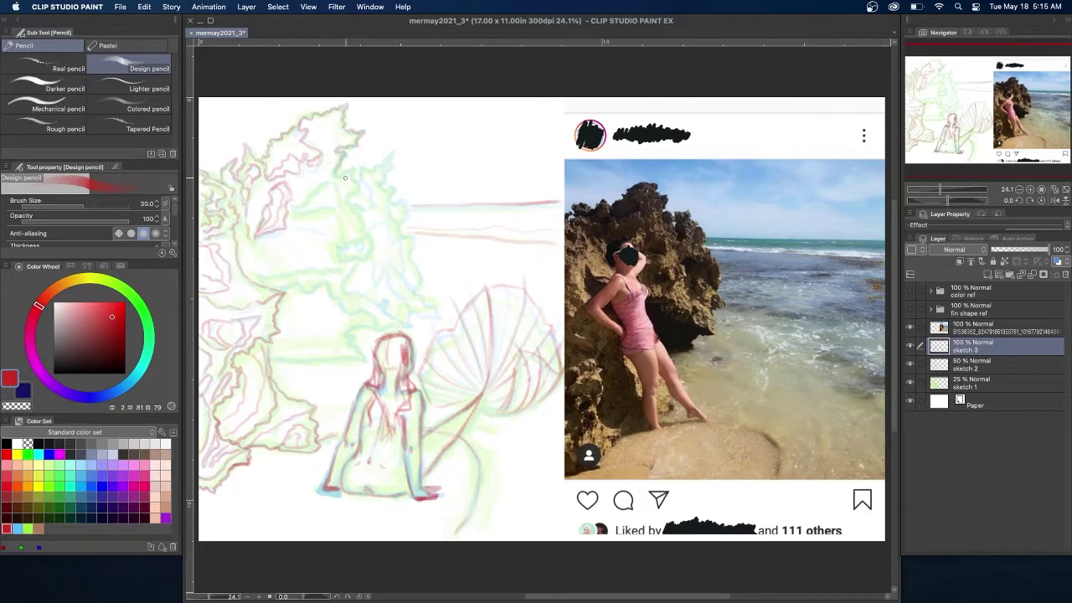
{"action": "mouse_move", "coordinate": [308, 124]}
{"action": "left_mouse_down"}
{"action": "mouse_move", "coordinate": [326, 147]}
{"action": "mouse_move", "coordinate": [339, 129]}
{"action": "mouse_move", "coordinate": [312, 131]}
{"action": "mouse_move", "coordinate": [338, 118]}
{"action": "mouse_move", "coordinate": [373, 234]}
{"action": "left_mouse_up"}
{"action": "left_click_drag", "start_coordinate": [330, 206], "coordinate": [304, 203]}
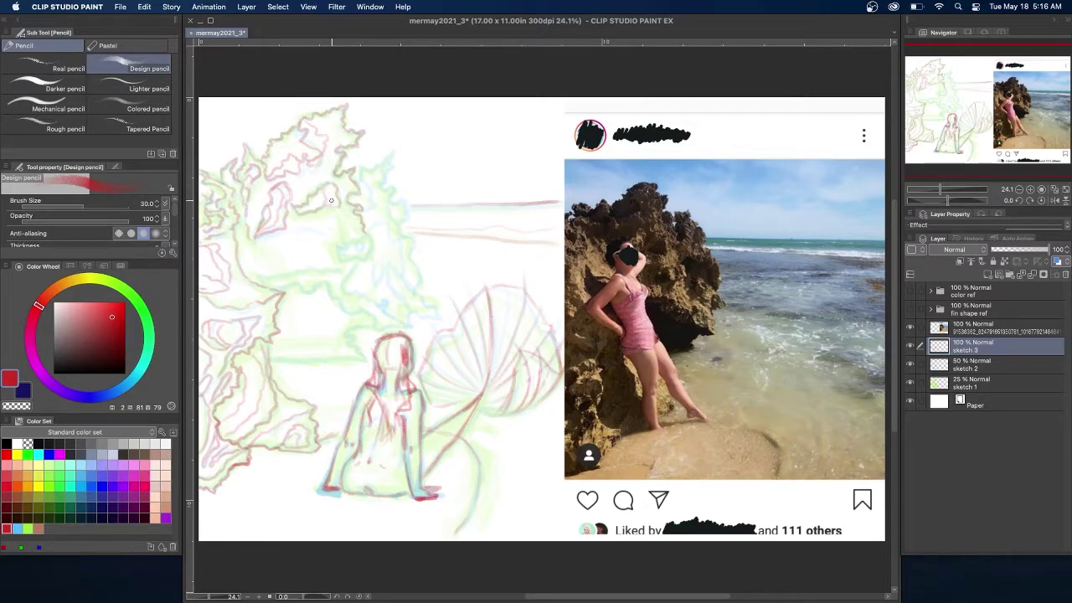
Trace the middle rock's arch, waterline and seaward outcrop in red, adding surface contours.
{"action": "mouse_move", "coordinate": [367, 248]}
{"action": "left_mouse_down"}
{"action": "mouse_move", "coordinate": [335, 246]}
{"action": "mouse_move", "coordinate": [362, 238]}
{"action": "mouse_move", "coordinate": [360, 253]}
{"action": "mouse_move", "coordinate": [341, 216]}
{"action": "left_mouse_up"}
{"action": "mouse_move", "coordinate": [275, 274]}
{"action": "left_mouse_down"}
{"action": "mouse_move", "coordinate": [324, 271]}
{"action": "mouse_move", "coordinate": [404, 321]}
{"action": "left_mouse_up"}
{"action": "left_click_drag", "start_coordinate": [318, 286], "coordinate": [303, 294]}
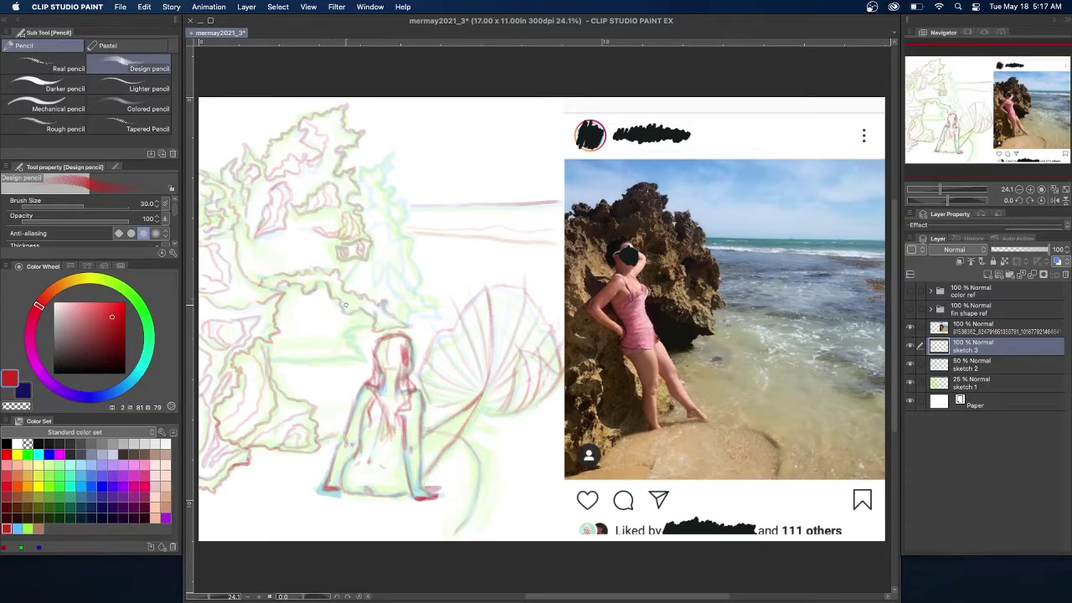
{"action": "mouse_move", "coordinate": [358, 328]}
{"action": "left_mouse_down"}
{"action": "mouse_move", "coordinate": [363, 339]}
{"action": "mouse_move", "coordinate": [317, 360]}
{"action": "mouse_move", "coordinate": [270, 360]}
{"action": "left_mouse_up"}
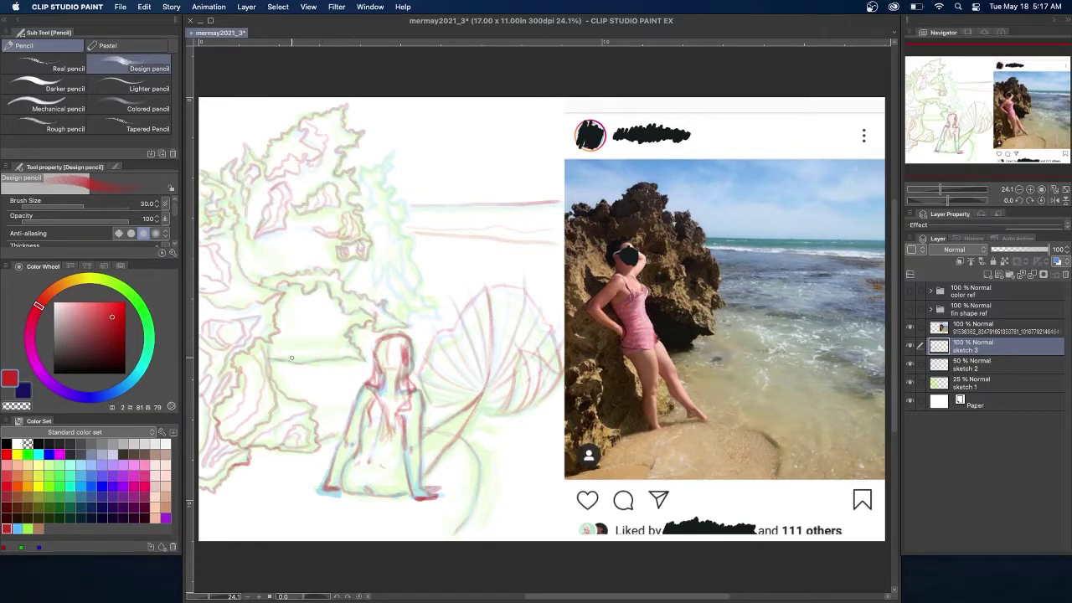
{"action": "mouse_move", "coordinate": [352, 179]}
{"action": "left_mouse_down"}
{"action": "mouse_move", "coordinate": [396, 163]}
{"action": "mouse_move", "coordinate": [441, 320]}
{"action": "mouse_move", "coordinate": [362, 207]}
{"action": "mouse_move", "coordinate": [403, 259]}
{"action": "mouse_move", "coordinate": [379, 252]}
{"action": "left_mouse_up"}
{"action": "left_click_drag", "start_coordinate": [387, 201], "coordinate": [393, 209]}
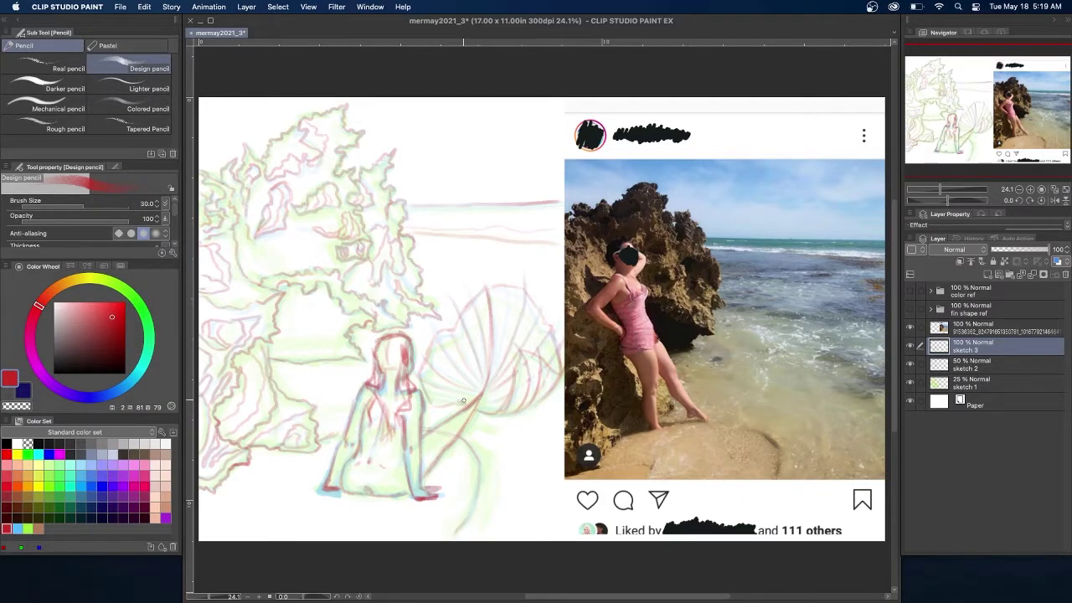
Set the layer opacity to 50% for sketch 3, 25% for sketch 2 and 12% for sketch 1.
{"action": "left_click", "coordinate": [1022, 251]}
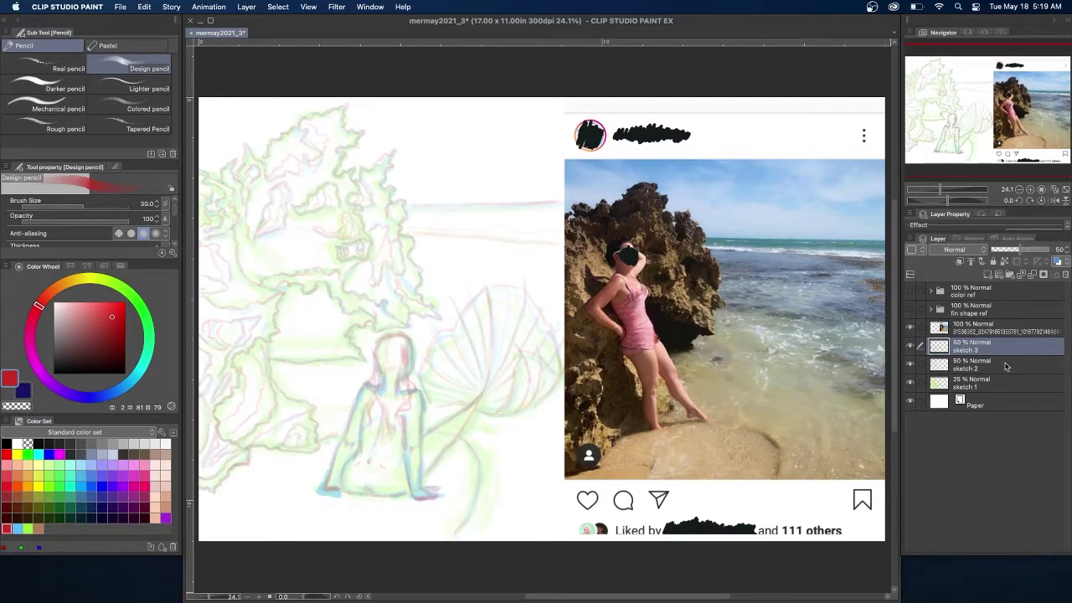
{"action": "left_click", "coordinate": [1005, 363]}
{"action": "left_click", "coordinate": [1005, 249]}
{"action": "left_click", "coordinate": [1001, 385]}
{"action": "left_click", "coordinate": [998, 249]}
Add a layer named sketch 4 above sketch 3 and set the pencil to size 20 in purple.
{"action": "left_click", "coordinate": [995, 346]}
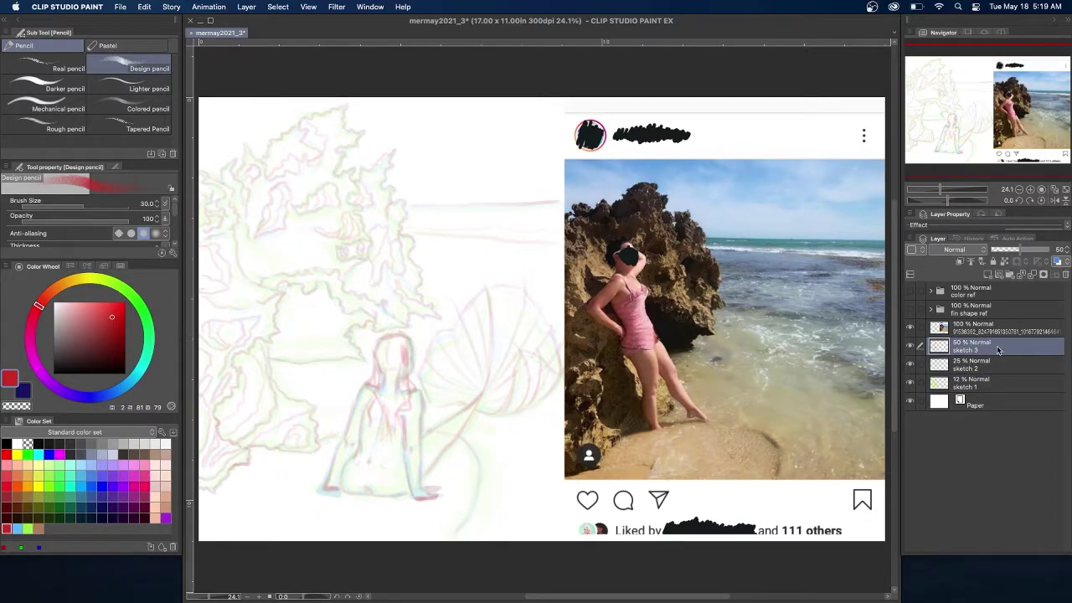
{"action": "left_click", "coordinate": [989, 275]}
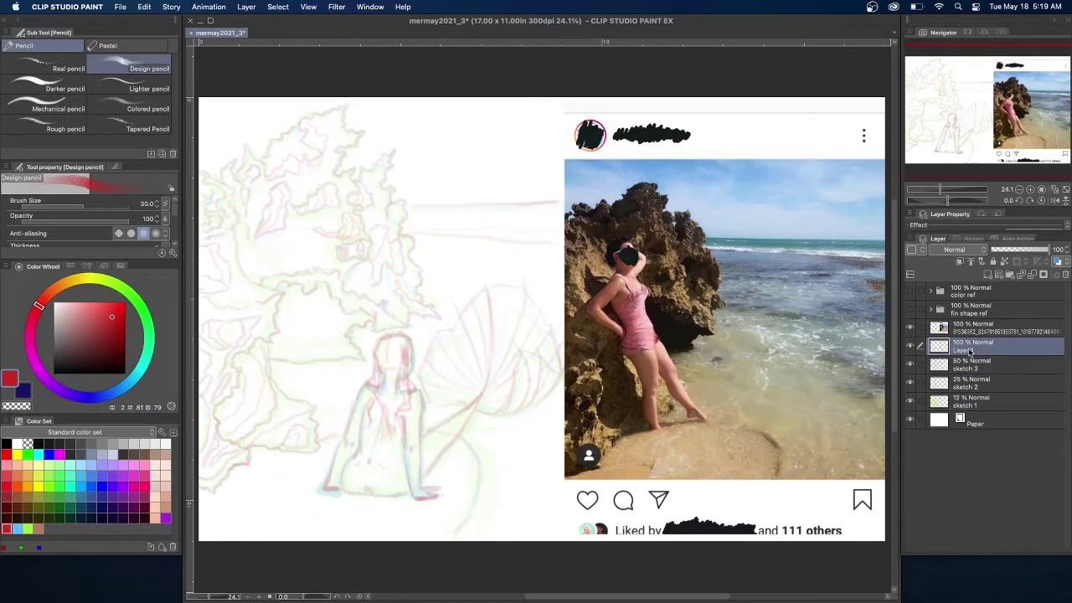
{"action": "key", "text": "super+z"}
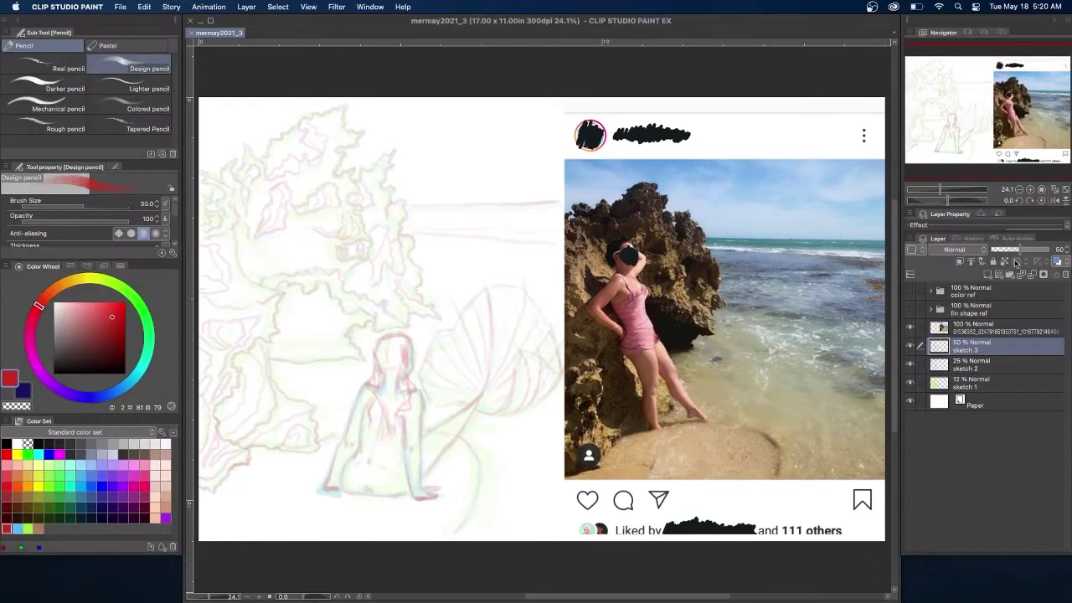
{"action": "key", "text": "bracketleft"}
{"action": "key", "text": "bracketleft"}
{"action": "left_click", "coordinate": [165, 518]}
Outline the mermaid's head and the long hair falling down her back in purple.
{"action": "scroll", "coordinate": [400, 368], "scroll_direction": "up", "scroll_amount": 4}
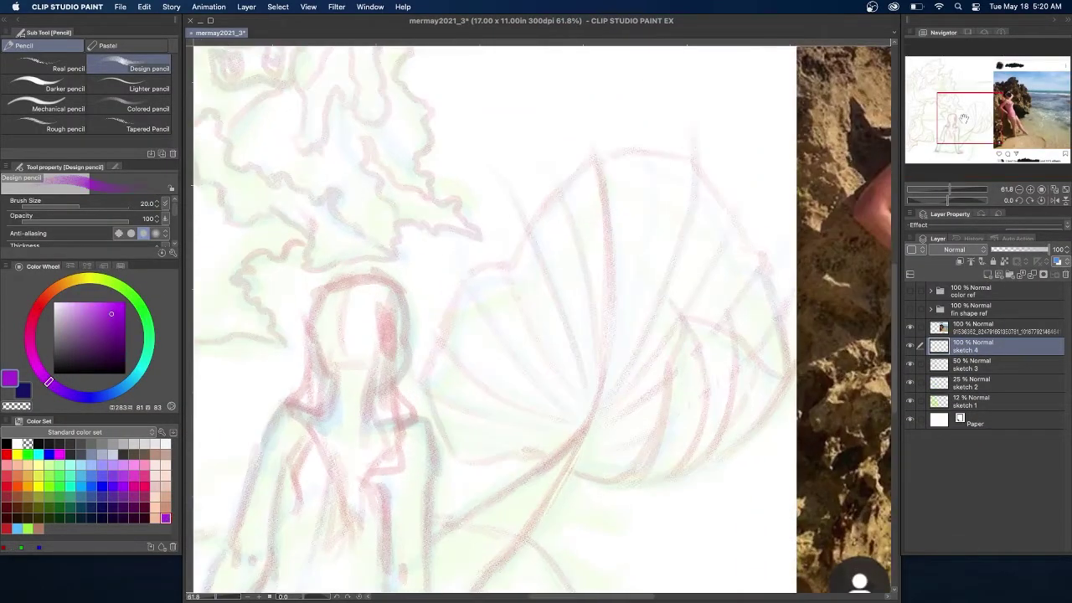
{"action": "left_click_drag", "start_coordinate": [400, 369], "coordinate": [543, 205]}
{"action": "mouse_move", "coordinate": [558, 159]}
{"action": "left_mouse_down"}
{"action": "mouse_move", "coordinate": [555, 186]}
{"action": "mouse_move", "coordinate": [550, 139]}
{"action": "mouse_move", "coordinate": [558, 189]}
{"action": "left_mouse_up"}
{"action": "left_click_drag", "start_coordinate": [472, 149], "coordinate": [474, 160]}
{"action": "mouse_move", "coordinate": [564, 139]}
{"action": "left_mouse_down"}
{"action": "mouse_move", "coordinate": [563, 122]}
{"action": "mouse_move", "coordinate": [487, 127]}
{"action": "mouse_move", "coordinate": [455, 236]}
{"action": "mouse_move", "coordinate": [567, 210]}
{"action": "mouse_move", "coordinate": [563, 289]}
{"action": "mouse_move", "coordinate": [578, 235]}
{"action": "mouse_move", "coordinate": [557, 196]}
{"action": "left_mouse_up"}
{"action": "mouse_move", "coordinate": [457, 240]}
{"action": "left_mouse_down"}
{"action": "mouse_move", "coordinate": [477, 268]}
{"action": "mouse_move", "coordinate": [465, 343]}
{"action": "mouse_move", "coordinate": [482, 199]}
{"action": "mouse_move", "coordinate": [553, 278]}
{"action": "mouse_move", "coordinate": [548, 210]}
{"action": "mouse_move", "coordinate": [539, 303]}
{"action": "left_mouse_up"}
{"action": "key", "text": "super+z"}
{"action": "mouse_move", "coordinate": [481, 275]}
{"action": "left_mouse_down"}
{"action": "mouse_move", "coordinate": [507, 319]}
{"action": "mouse_move", "coordinate": [518, 381]}
{"action": "left_mouse_up"}
{"action": "left_click_drag", "start_coordinate": [519, 312], "coordinate": [535, 339]}
Draw the mermaid's shoulder, supporting arm and hand on the tail side in purple.
{"action": "left_click_drag", "start_coordinate": [585, 251], "coordinate": [602, 311]}
{"action": "left_click_drag", "start_coordinate": [543, 316], "coordinate": [551, 392]}
{"action": "left_click_drag", "start_coordinate": [600, 300], "coordinate": [593, 369]}
{"action": "left_click_drag", "start_coordinate": [585, 256], "coordinate": [592, 503]}
{"action": "mouse_move", "coordinate": [549, 395]}
{"action": "left_mouse_down"}
{"action": "mouse_move", "coordinate": [566, 491]}
{"action": "mouse_move", "coordinate": [594, 530]}
{"action": "mouse_move", "coordinate": [641, 512]}
{"action": "mouse_move", "coordinate": [596, 508]}
{"action": "mouse_move", "coordinate": [622, 527]}
{"action": "mouse_move", "coordinate": [596, 508]}
{"action": "left_mouse_up"}
{"action": "mouse_move", "coordinate": [574, 510]}
{"action": "left_mouse_down"}
{"action": "mouse_move", "coordinate": [589, 532]}
{"action": "mouse_move", "coordinate": [647, 527]}
{"action": "left_mouse_up"}
{"action": "key", "text": "super+z"}
Add individual purple strands to the hair around the mermaid's head and shoulders.
{"action": "left_click_drag", "start_coordinate": [546, 185], "coordinate": [536, 262]}
{"action": "left_click_drag", "start_coordinate": [546, 216], "coordinate": [553, 276]}
{"action": "left_click_drag", "start_coordinate": [546, 187], "coordinate": [544, 224]}
{"action": "left_click_drag", "start_coordinate": [495, 183], "coordinate": [500, 251]}
{"action": "left_click_drag", "start_coordinate": [502, 169], "coordinate": [504, 203]}
{"action": "left_click_drag", "start_coordinate": [495, 260], "coordinate": [529, 312]}
{"action": "left_click_drag", "start_coordinate": [512, 124], "coordinate": [513, 201]}
{"action": "left_click_drag", "start_coordinate": [516, 271], "coordinate": [513, 338]}
Draw the mermaid's other arm, waist and lower back in purple, with short marks for the back muscles.
{"action": "left_click_drag", "start_coordinate": [447, 259], "coordinate": [432, 442]}
{"action": "left_click_drag", "start_coordinate": [488, 444], "coordinate": [503, 457]}
{"action": "mouse_move", "coordinate": [462, 426]}
{"action": "left_mouse_down"}
{"action": "mouse_move", "coordinate": [392, 508]}
{"action": "mouse_move", "coordinate": [495, 520]}
{"action": "mouse_move", "coordinate": [465, 521]}
{"action": "left_mouse_up"}
{"action": "left_click_drag", "start_coordinate": [547, 401], "coordinate": [543, 454]}
{"action": "key", "text": "super+z"}
{"action": "key", "text": "super+z"}
{"action": "left_click_drag", "start_coordinate": [549, 392], "coordinate": [545, 457]}
{"action": "mouse_move", "coordinate": [435, 262]}
{"action": "left_mouse_down"}
{"action": "mouse_move", "coordinate": [397, 395]}
{"action": "mouse_move", "coordinate": [372, 437]}
{"action": "mouse_move", "coordinate": [386, 505]}
{"action": "mouse_move", "coordinate": [355, 502]}
{"action": "mouse_move", "coordinate": [394, 504]}
{"action": "left_mouse_up"}
{"action": "key", "text": "super+z"}
{"action": "key", "text": "super+z"}
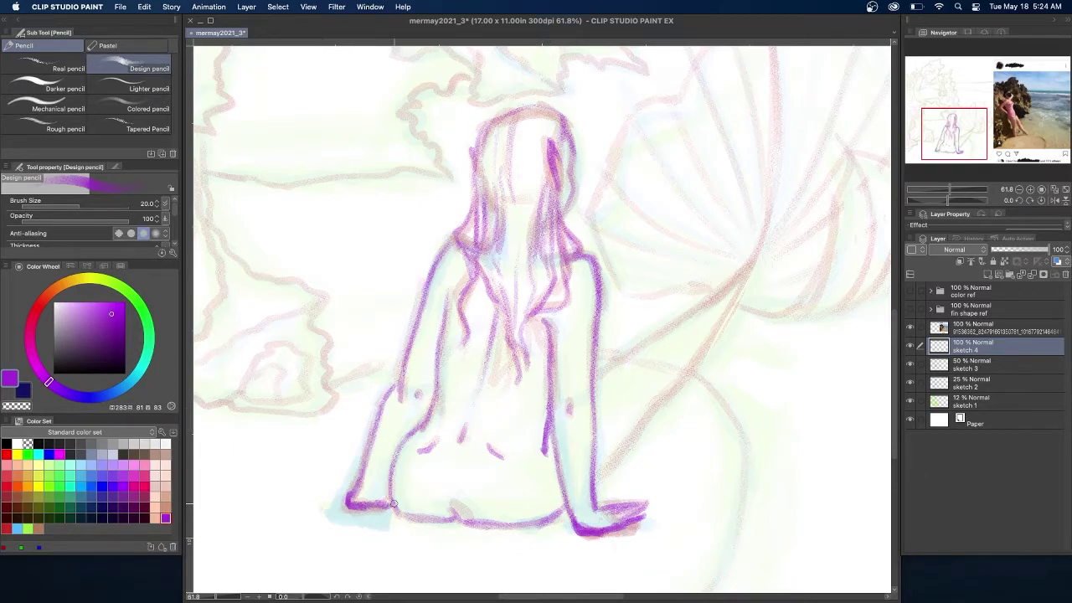
Trace the tail stem and the fin's folded-over lobe with its curved inner ribs in purple.
{"action": "mouse_move", "coordinate": [757, 251]}
{"action": "left_mouse_down"}
{"action": "mouse_move", "coordinate": [701, 355]}
{"action": "mouse_move", "coordinate": [605, 471]}
{"action": "mouse_move", "coordinate": [627, 352]}
{"action": "mouse_move", "coordinate": [598, 374]}
{"action": "mouse_move", "coordinate": [604, 425]}
{"action": "left_mouse_up"}
{"action": "left_click", "coordinate": [971, 124]}
{"action": "mouse_move", "coordinate": [656, 325]}
{"action": "left_mouse_down"}
{"action": "mouse_move", "coordinate": [627, 412]}
{"action": "mouse_move", "coordinate": [659, 243]}
{"action": "left_mouse_up"}
{"action": "left_click_drag", "start_coordinate": [655, 416], "coordinate": [714, 247]}
{"action": "left_click_drag", "start_coordinate": [701, 397], "coordinate": [788, 285]}
{"action": "left_click_drag", "start_coordinate": [652, 328], "coordinate": [654, 305]}
{"action": "left_click_drag", "start_coordinate": [701, 394], "coordinate": [746, 302]}
{"action": "left_click_drag", "start_coordinate": [674, 403], "coordinate": [702, 267]}
{"action": "left_click_drag", "start_coordinate": [639, 415], "coordinate": [659, 269]}
{"action": "left_click_drag", "start_coordinate": [763, 300], "coordinate": [779, 283]}
{"action": "mouse_move", "coordinate": [779, 237]}
{"action": "left_mouse_down"}
{"action": "mouse_move", "coordinate": [746, 288]}
{"action": "mouse_move", "coordinate": [776, 243]}
{"action": "left_mouse_up"}
Draw the purple fin ribs running behind and beneath the folded lobe towards the tail stem.
{"action": "left_click_drag", "start_coordinate": [753, 197], "coordinate": [719, 266]}
{"action": "mouse_move", "coordinate": [727, 147]}
{"action": "left_mouse_down"}
{"action": "mouse_move", "coordinate": [695, 227]}
{"action": "mouse_move", "coordinate": [585, 362]}
{"action": "mouse_move", "coordinate": [573, 399]}
{"action": "mouse_move", "coordinate": [624, 417]}
{"action": "left_mouse_up"}
{"action": "left_click_drag", "start_coordinate": [727, 189], "coordinate": [685, 254]}
{"action": "left_click_drag", "start_coordinate": [650, 307], "coordinate": [614, 338]}
{"action": "left_click_drag", "start_coordinate": [635, 354], "coordinate": [605, 366]}
Draw the main purple ribs fanning upward from the base of the tail fin.
{"action": "left_click_drag", "start_coordinate": [679, 68], "coordinate": [589, 360]}
{"action": "left_click_drag", "start_coordinate": [577, 76], "coordinate": [596, 358]}
{"action": "left_click_drag", "start_coordinate": [708, 126], "coordinate": [622, 304]}
{"action": "mouse_move", "coordinate": [629, 108]}
{"action": "left_mouse_down"}
{"action": "mouse_move", "coordinate": [615, 251]}
{"action": "mouse_move", "coordinate": [590, 349]}
{"action": "left_mouse_up"}
{"action": "left_click_drag", "start_coordinate": [549, 132], "coordinate": [586, 295]}
{"action": "left_click_drag", "start_coordinate": [491, 130], "coordinate": [578, 352]}
{"action": "mouse_move", "coordinate": [485, 183]}
{"action": "left_mouse_down"}
{"action": "mouse_move", "coordinate": [501, 235]}
{"action": "mouse_move", "coordinate": [576, 352]}
{"action": "left_mouse_up"}
{"action": "left_click_drag", "start_coordinate": [565, 111], "coordinate": [587, 266]}
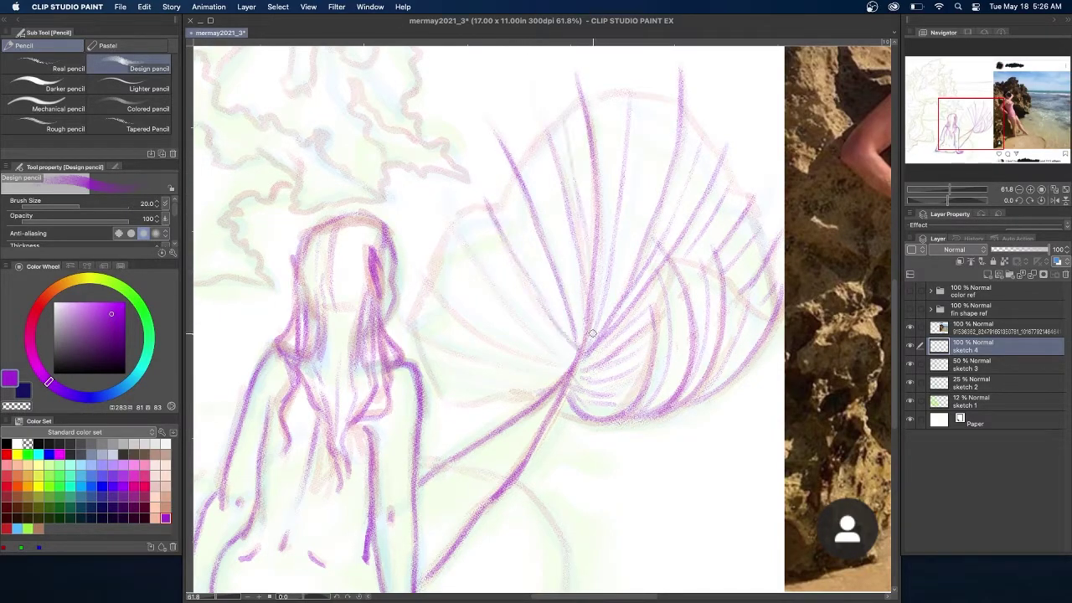
Fill the side of the fin nearest the mermaid with more purple ribs converging at its base.
{"action": "left_click_drag", "start_coordinate": [563, 114], "coordinate": [587, 281]}
{"action": "left_click_drag", "start_coordinate": [525, 136], "coordinate": [582, 336]}
{"action": "left_click_drag", "start_coordinate": [501, 179], "coordinate": [568, 324]}
{"action": "mouse_move", "coordinate": [444, 209]}
{"action": "left_mouse_down"}
{"action": "mouse_move", "coordinate": [498, 292]}
{"action": "mouse_move", "coordinate": [573, 360]}
{"action": "left_mouse_up"}
{"action": "left_click_drag", "start_coordinate": [470, 216], "coordinate": [578, 350]}
{"action": "left_click_drag", "start_coordinate": [438, 257], "coordinate": [570, 363]}
{"action": "left_click_drag", "start_coordinate": [427, 324], "coordinate": [553, 371]}
{"action": "left_click_drag", "start_coordinate": [432, 376], "coordinate": [555, 373]}
{"action": "left_click_drag", "start_coordinate": [429, 400], "coordinate": [561, 379]}
Draw the fin's scalloped outer edge between the rib tips and reinforce the folded lobe's edge in purple.
{"action": "mouse_move", "coordinate": [437, 393]}
{"action": "left_mouse_down"}
{"action": "mouse_move", "coordinate": [438, 248]}
{"action": "mouse_move", "coordinate": [488, 203]}
{"action": "mouse_move", "coordinate": [523, 141]}
{"action": "left_mouse_up"}
{"action": "left_click_drag", "start_coordinate": [535, 101], "coordinate": [549, 142]}
{"action": "mouse_move", "coordinate": [525, 137]}
{"action": "left_mouse_down"}
{"action": "mouse_move", "coordinate": [631, 86]}
{"action": "mouse_move", "coordinate": [708, 134]}
{"action": "mouse_move", "coordinate": [759, 231]}
{"action": "mouse_move", "coordinate": [778, 303]}
{"action": "mouse_move", "coordinate": [746, 300]}
{"action": "mouse_move", "coordinate": [675, 256]}
{"action": "mouse_move", "coordinate": [647, 310]}
{"action": "left_mouse_up"}
{"action": "mouse_move", "coordinate": [628, 411]}
{"action": "left_mouse_down"}
{"action": "mouse_move", "coordinate": [651, 293]}
{"action": "mouse_move", "coordinate": [630, 272]}
{"action": "left_mouse_up"}
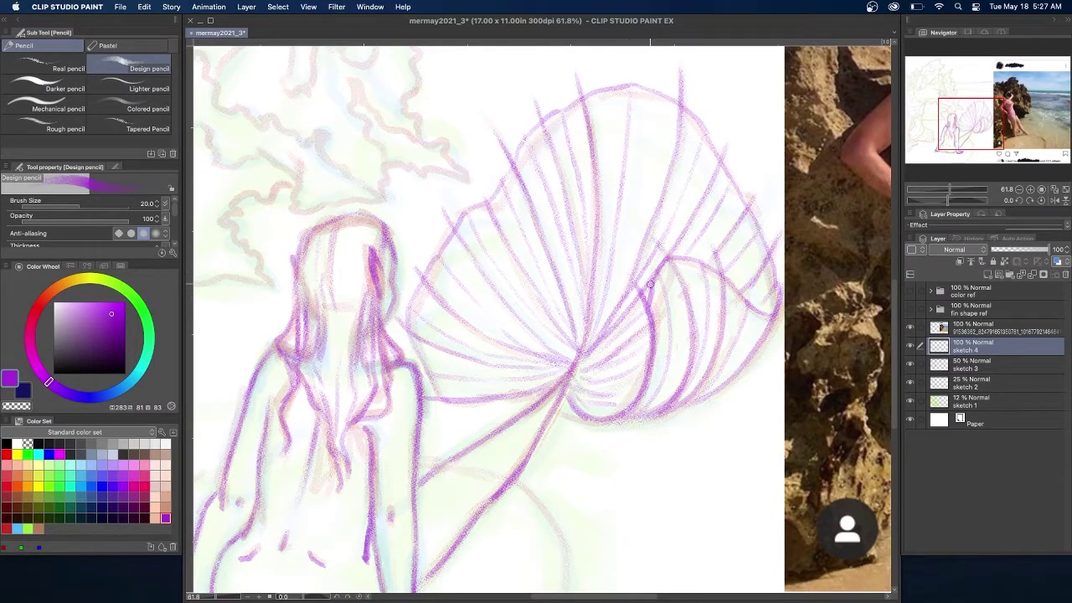
Trace the nearest lower rock's jagged edge in purple and add contours inside it.
{"action": "scroll", "coordinate": [630, 273], "scroll_direction": "down", "scroll_amount": 5}
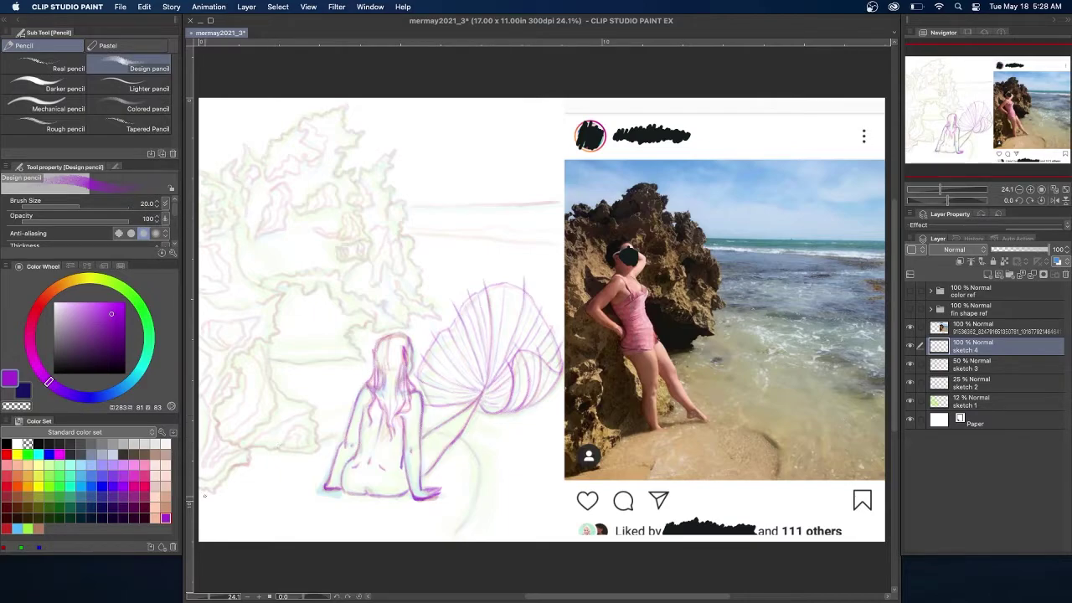
{"action": "scroll", "coordinate": [347, 352], "scroll_direction": "up", "scroll_amount": 2}
{"action": "scroll", "coordinate": [348, 352], "scroll_direction": "down", "scroll_amount": 1}
{"action": "mouse_move", "coordinate": [239, 525]}
{"action": "left_mouse_down"}
{"action": "mouse_move", "coordinate": [297, 488]}
{"action": "mouse_move", "coordinate": [269, 466]}
{"action": "mouse_move", "coordinate": [259, 434]}
{"action": "left_mouse_up"}
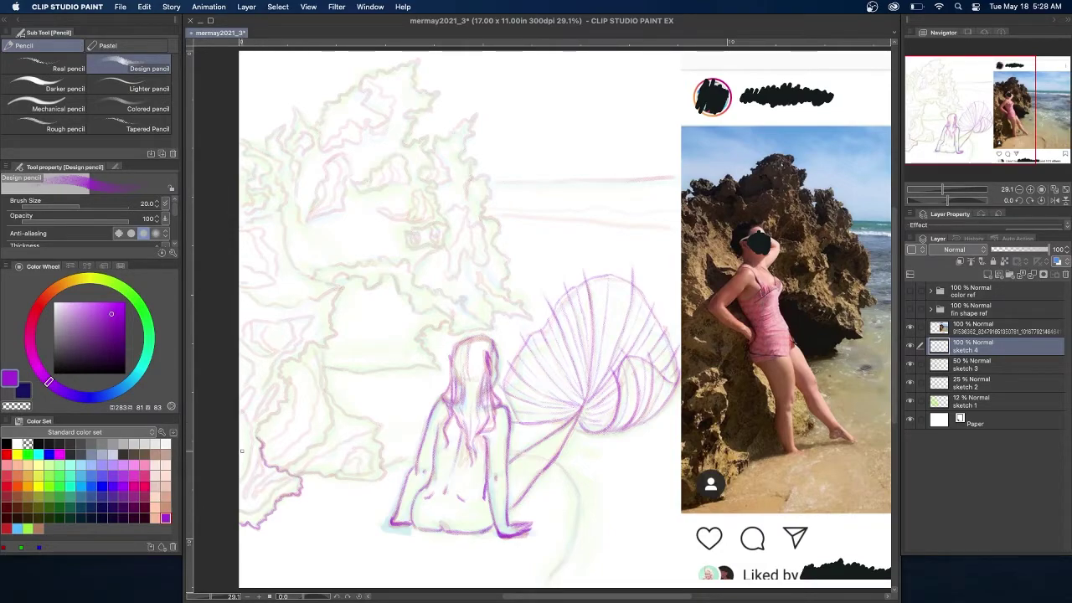
{"action": "left_click_drag", "start_coordinate": [300, 480], "coordinate": [302, 495]}
{"action": "mouse_move", "coordinate": [285, 469]}
{"action": "left_mouse_down"}
{"action": "mouse_move", "coordinate": [261, 425]}
{"action": "mouse_move", "coordinate": [288, 359]}
{"action": "mouse_move", "coordinate": [331, 328]}
{"action": "left_mouse_up"}
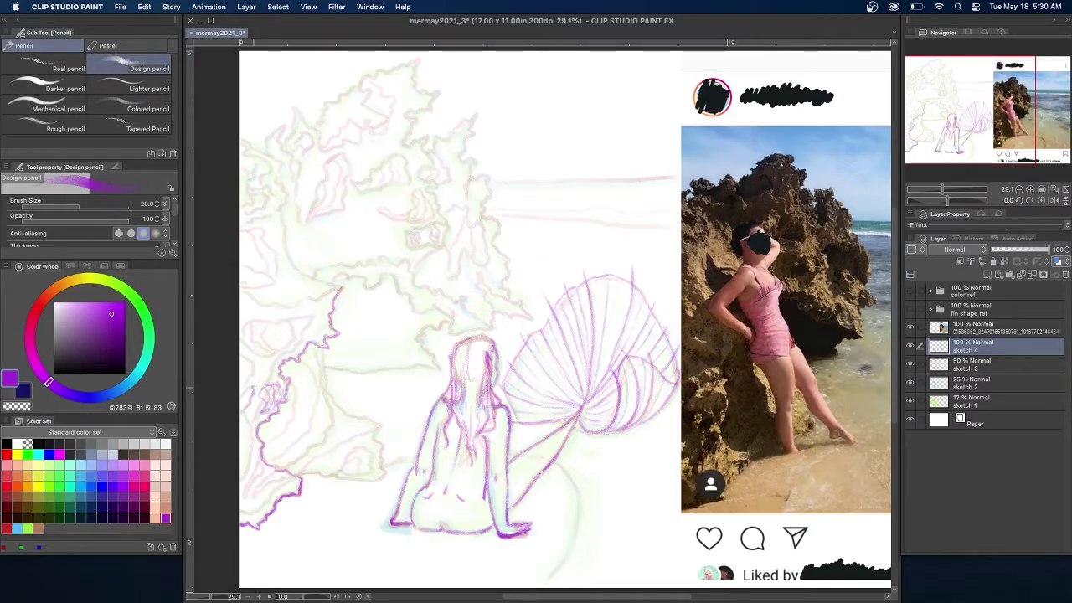
{"action": "left_click_drag", "start_coordinate": [243, 480], "coordinate": [254, 375]}
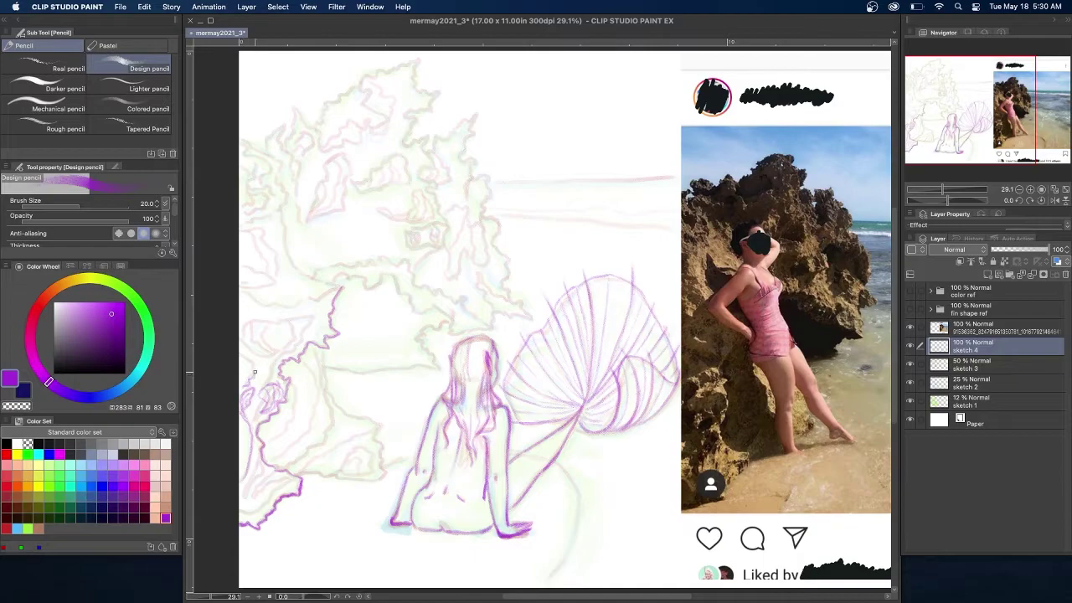
{"action": "mouse_move", "coordinate": [259, 464]}
{"action": "left_mouse_down"}
{"action": "mouse_move", "coordinate": [245, 487]}
{"action": "mouse_move", "coordinate": [251, 506]}
{"action": "mouse_move", "coordinate": [283, 478]}
{"action": "mouse_move", "coordinate": [269, 488]}
{"action": "left_mouse_up"}
{"action": "key", "text": "super+z"}
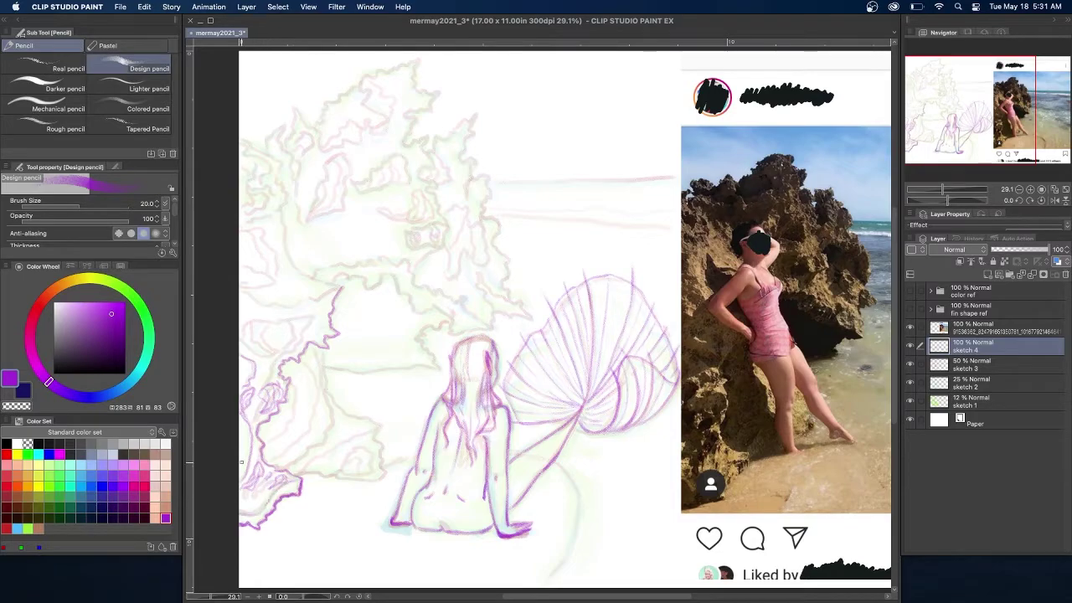
Outline the low rock beside the mermaid in purple and fill it with nested contour lines.
{"action": "mouse_move", "coordinate": [322, 352]}
{"action": "left_mouse_down"}
{"action": "mouse_move", "coordinate": [342, 410]}
{"action": "mouse_move", "coordinate": [359, 419]}
{"action": "mouse_move", "coordinate": [297, 476]}
{"action": "left_mouse_up"}
{"action": "mouse_move", "coordinate": [375, 428]}
{"action": "left_mouse_down"}
{"action": "mouse_move", "coordinate": [385, 470]}
{"action": "mouse_move", "coordinate": [298, 476]}
{"action": "mouse_move", "coordinate": [376, 473]}
{"action": "mouse_move", "coordinate": [374, 446]}
{"action": "left_mouse_up"}
{"action": "left_click_drag", "start_coordinate": [369, 444], "coordinate": [342, 462]}
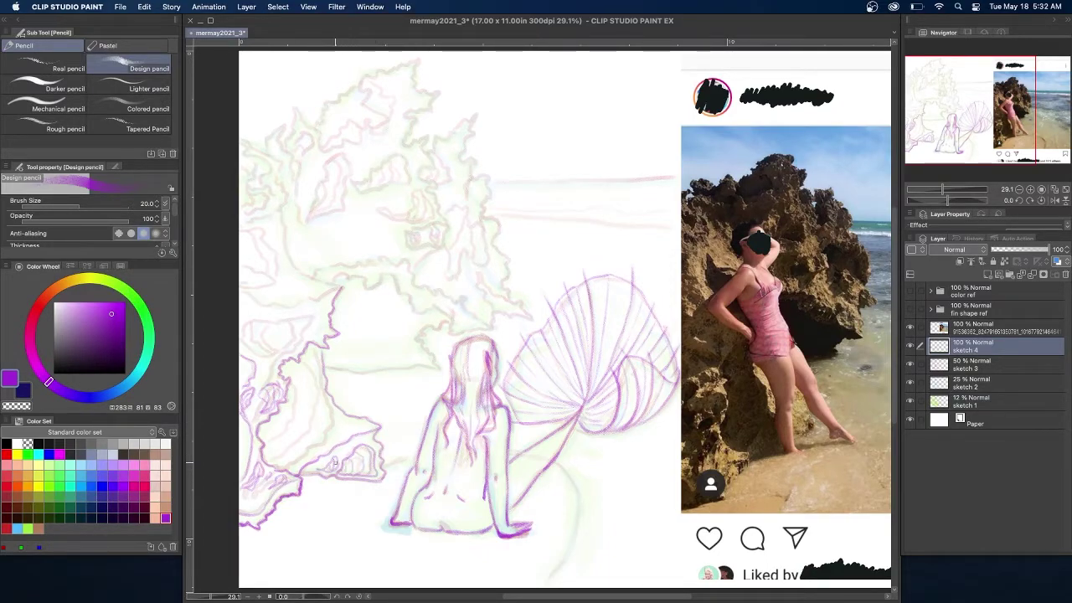
{"action": "mouse_move", "coordinate": [280, 470]}
{"action": "left_mouse_down"}
{"action": "mouse_move", "coordinate": [325, 432]}
{"action": "mouse_move", "coordinate": [332, 373]}
{"action": "mouse_move", "coordinate": [322, 386]}
{"action": "mouse_move", "coordinate": [312, 344]}
{"action": "mouse_move", "coordinate": [313, 425]}
{"action": "mouse_move", "coordinate": [270, 463]}
{"action": "left_mouse_up"}
{"action": "left_click_drag", "start_coordinate": [298, 371], "coordinate": [274, 441]}
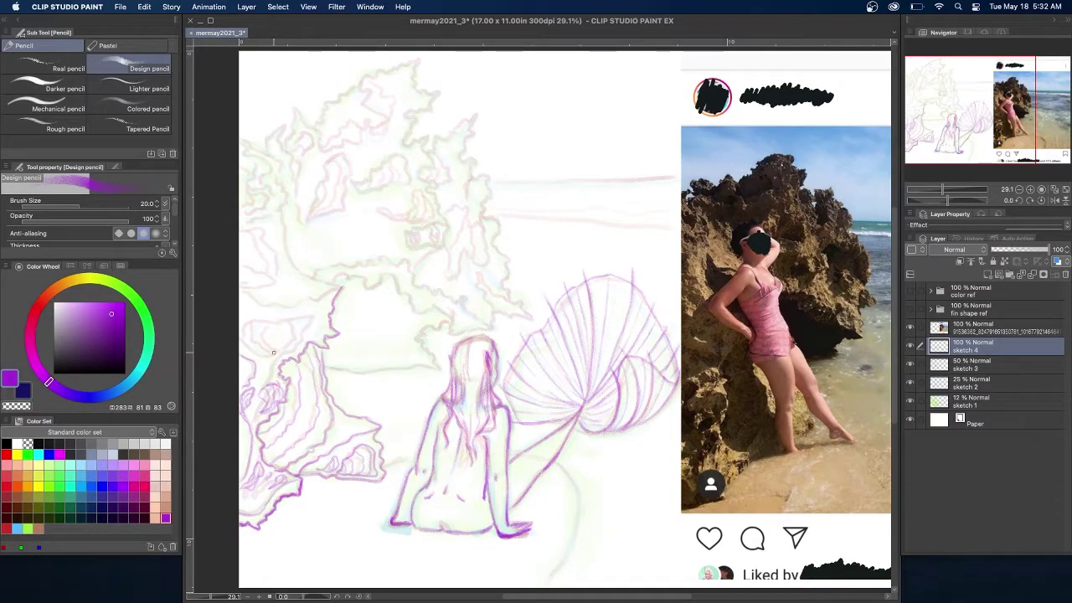
Draw nested purple contours and the upper edge of the nearest cliff's middle section.
{"action": "mouse_move", "coordinate": [280, 355]}
{"action": "left_mouse_down"}
{"action": "mouse_move", "coordinate": [309, 319]}
{"action": "mouse_move", "coordinate": [272, 322]}
{"action": "mouse_move", "coordinate": [248, 346]}
{"action": "mouse_move", "coordinate": [291, 312]}
{"action": "mouse_move", "coordinate": [252, 323]}
{"action": "mouse_move", "coordinate": [312, 317]}
{"action": "mouse_move", "coordinate": [289, 347]}
{"action": "mouse_move", "coordinate": [266, 351]}
{"action": "mouse_move", "coordinate": [288, 324]}
{"action": "left_mouse_up"}
{"action": "left_click_drag", "start_coordinate": [279, 356], "coordinate": [292, 324]}
{"action": "mouse_move", "coordinate": [276, 350]}
{"action": "left_mouse_down"}
{"action": "mouse_move", "coordinate": [277, 333]}
{"action": "mouse_move", "coordinate": [263, 348]}
{"action": "left_mouse_up"}
{"action": "key", "text": "super+z"}
{"action": "mouse_move", "coordinate": [253, 305]}
{"action": "left_mouse_down"}
{"action": "mouse_move", "coordinate": [317, 301]}
{"action": "mouse_move", "coordinate": [342, 287]}
{"action": "left_mouse_up"}
Trace the upper part of the nearest cliff and its knobbly top in purple with nested contours.
{"action": "left_click_drag", "start_coordinate": [240, 141], "coordinate": [275, 180]}
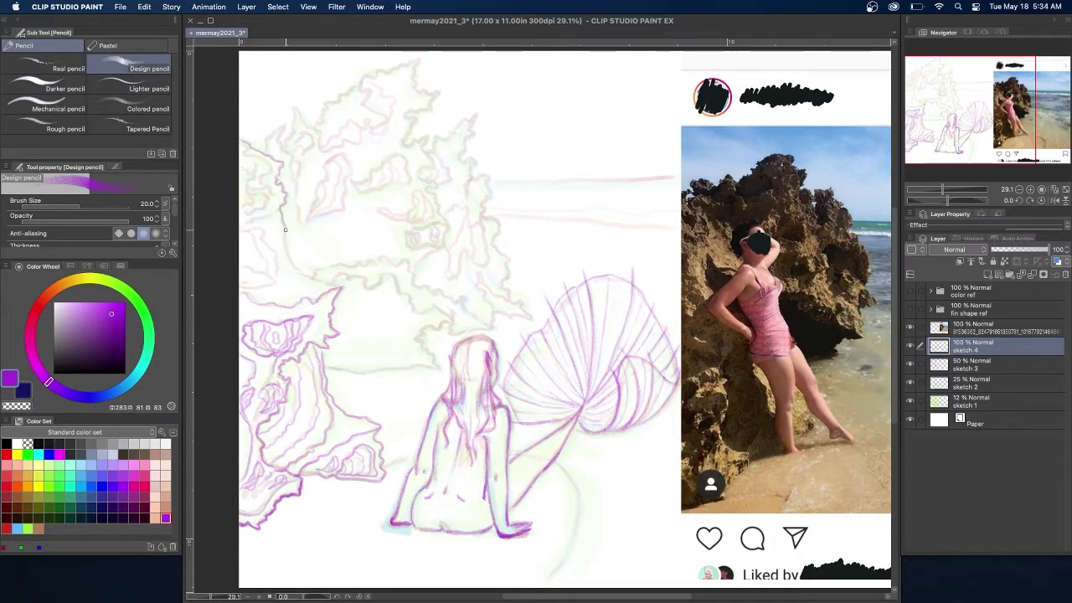
{"action": "left_click_drag", "start_coordinate": [285, 226], "coordinate": [341, 287]}
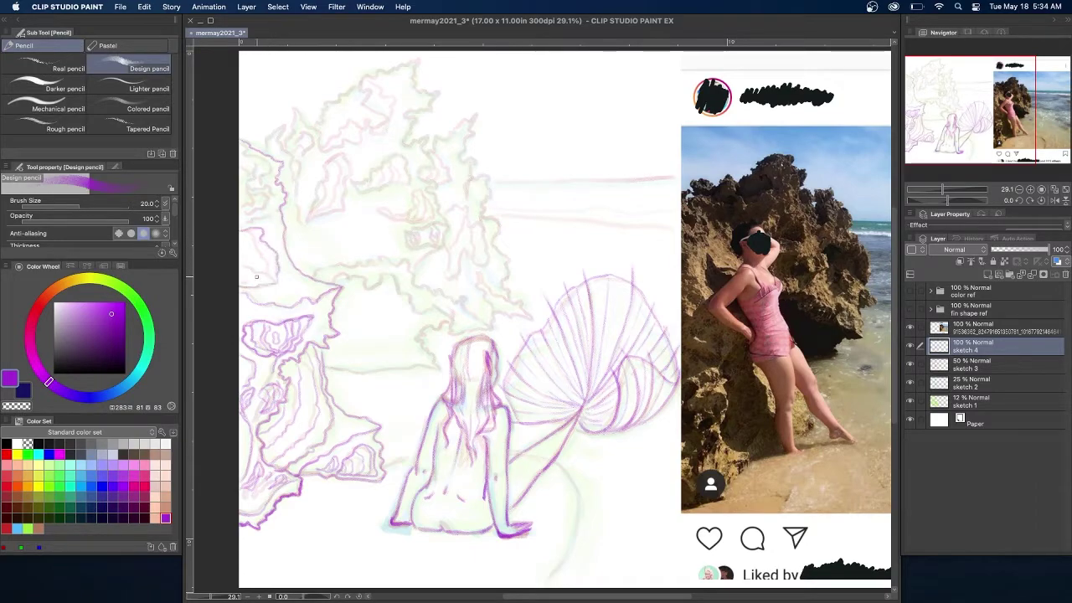
{"action": "left_click_drag", "start_coordinate": [250, 233], "coordinate": [270, 278]}
{"action": "mouse_move", "coordinate": [241, 147]}
{"action": "left_mouse_down"}
{"action": "mouse_move", "coordinate": [264, 161]}
{"action": "mouse_move", "coordinate": [248, 184]}
{"action": "mouse_move", "coordinate": [244, 150]}
{"action": "left_mouse_up"}
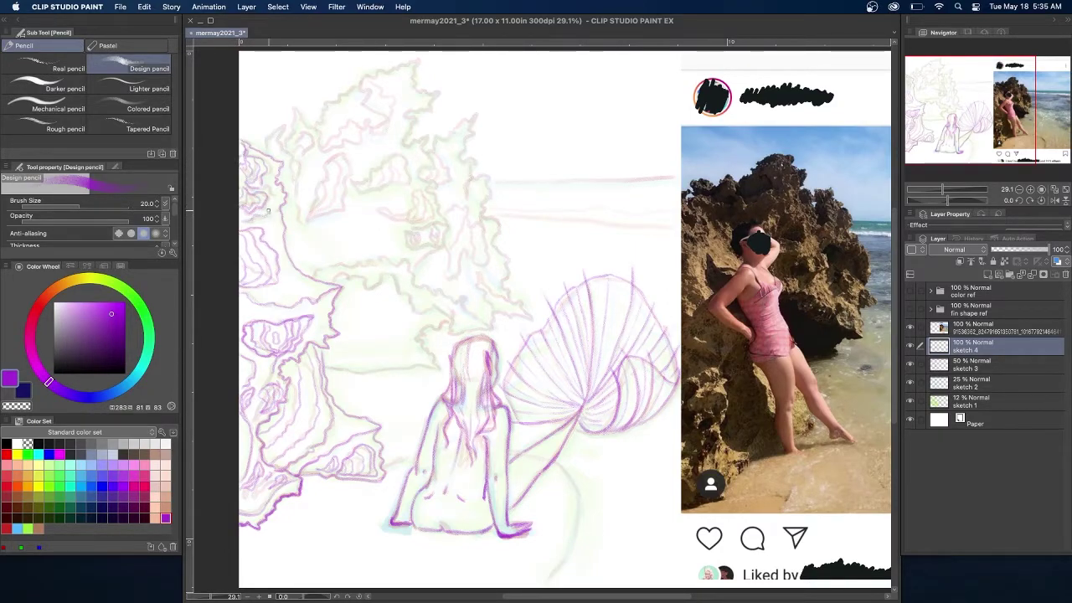
{"action": "mouse_move", "coordinate": [256, 149]}
{"action": "left_mouse_down"}
{"action": "mouse_move", "coordinate": [287, 119]}
{"action": "mouse_move", "coordinate": [289, 159]}
{"action": "left_mouse_up"}
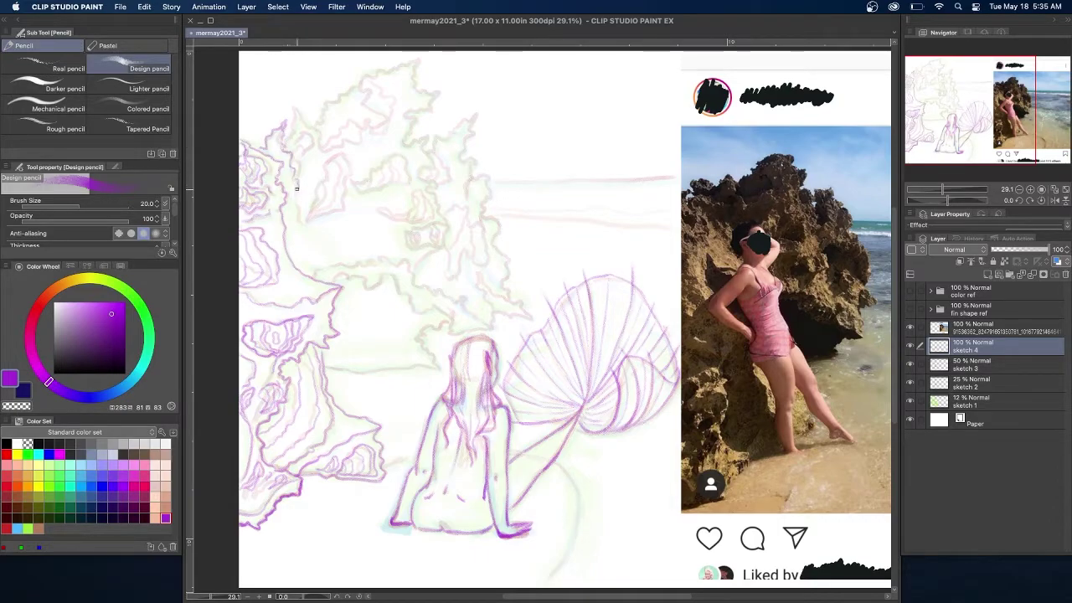
{"action": "left_click_drag", "start_coordinate": [301, 225], "coordinate": [294, 201]}
{"action": "mouse_move", "coordinate": [287, 135]}
{"action": "left_mouse_down"}
{"action": "mouse_move", "coordinate": [296, 111]}
{"action": "mouse_move", "coordinate": [317, 134]}
{"action": "mouse_move", "coordinate": [298, 136]}
{"action": "mouse_move", "coordinate": [311, 152]}
{"action": "mouse_move", "coordinate": [298, 149]}
{"action": "mouse_move", "coordinate": [302, 175]}
{"action": "left_mouse_up"}
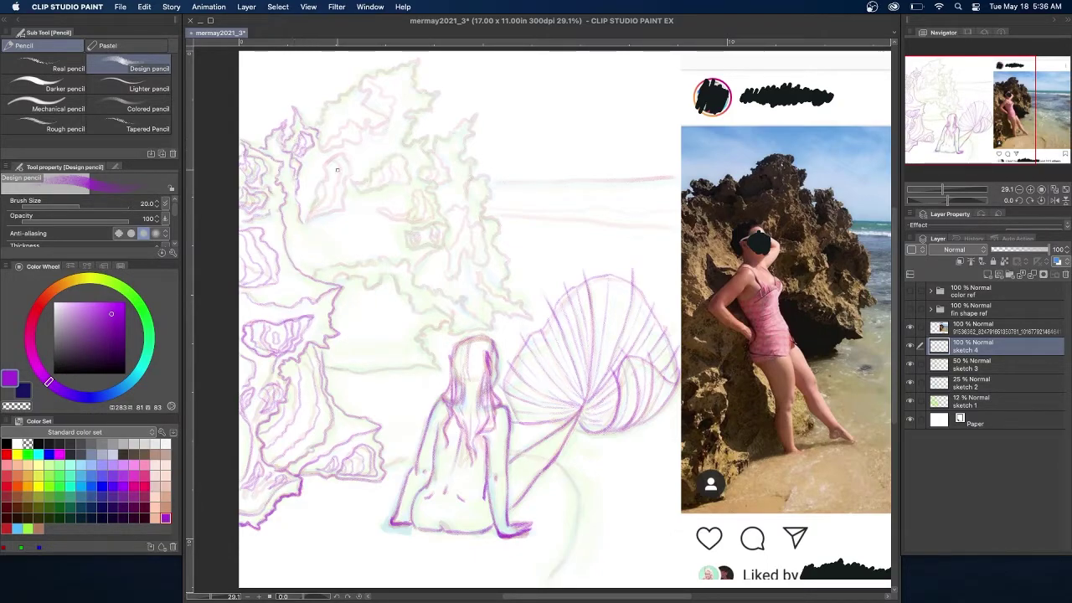
Trace the large middle rock's peak outline in purple and draw the hollows across its face.
{"action": "mouse_move", "coordinate": [308, 220]}
{"action": "left_mouse_down"}
{"action": "mouse_move", "coordinate": [324, 164]}
{"action": "mouse_move", "coordinate": [363, 169]}
{"action": "mouse_move", "coordinate": [342, 178]}
{"action": "mouse_move", "coordinate": [344, 208]}
{"action": "mouse_move", "coordinate": [307, 217]}
{"action": "mouse_move", "coordinate": [330, 205]}
{"action": "mouse_move", "coordinate": [338, 179]}
{"action": "mouse_move", "coordinate": [319, 197]}
{"action": "left_mouse_up"}
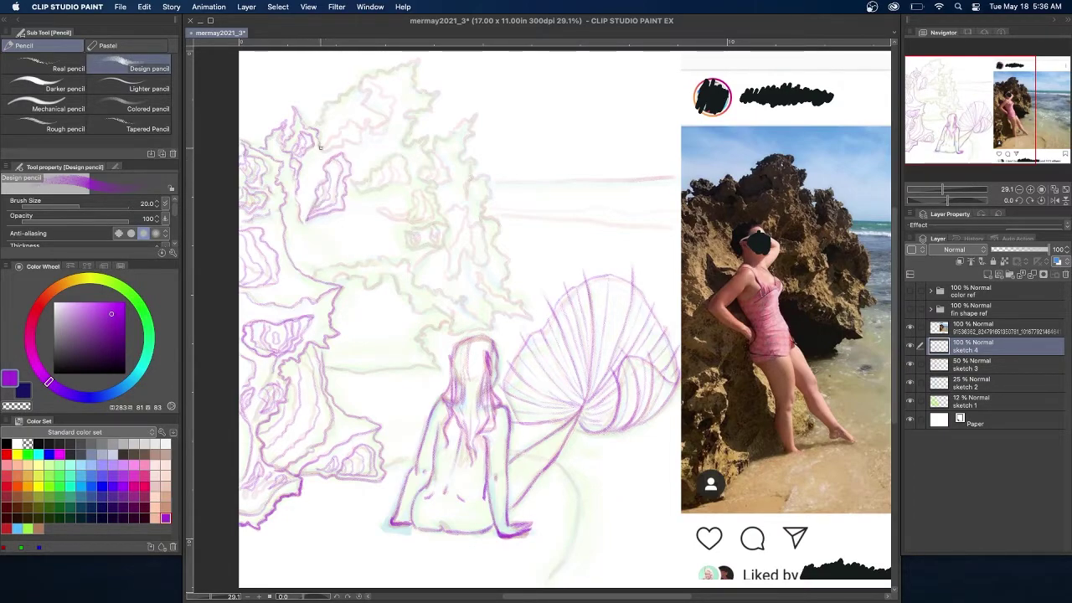
{"action": "mouse_move", "coordinate": [359, 134]}
{"action": "left_mouse_down"}
{"action": "mouse_move", "coordinate": [387, 119]}
{"action": "mouse_move", "coordinate": [364, 74]}
{"action": "mouse_move", "coordinate": [379, 73]}
{"action": "mouse_move", "coordinate": [328, 101]}
{"action": "mouse_move", "coordinate": [321, 116]}
{"action": "mouse_move", "coordinate": [340, 131]}
{"action": "mouse_move", "coordinate": [354, 117]}
{"action": "mouse_move", "coordinate": [320, 149]}
{"action": "left_mouse_up"}
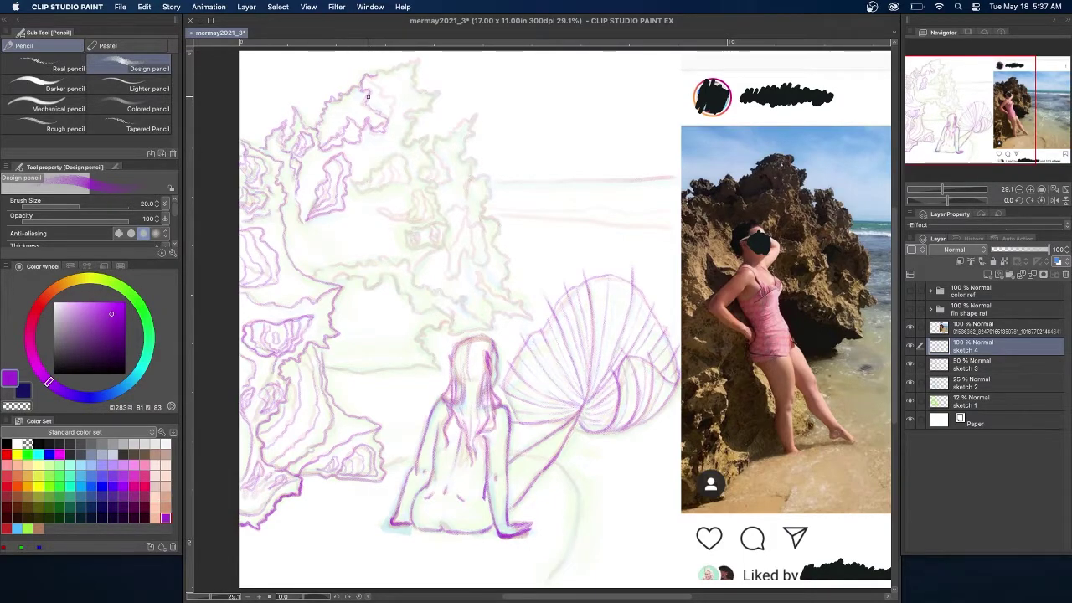
{"action": "mouse_move", "coordinate": [372, 82]}
{"action": "left_mouse_down"}
{"action": "mouse_move", "coordinate": [390, 109]}
{"action": "mouse_move", "coordinate": [372, 82]}
{"action": "mouse_move", "coordinate": [382, 103]}
{"action": "mouse_move", "coordinate": [377, 80]}
{"action": "mouse_move", "coordinate": [417, 60]}
{"action": "mouse_move", "coordinate": [409, 77]}
{"action": "mouse_move", "coordinate": [440, 86]}
{"action": "mouse_move", "coordinate": [418, 112]}
{"action": "mouse_move", "coordinate": [372, 84]}
{"action": "mouse_move", "coordinate": [411, 104]}
{"action": "mouse_move", "coordinate": [410, 89]}
{"action": "mouse_move", "coordinate": [403, 99]}
{"action": "mouse_move", "coordinate": [413, 100]}
{"action": "mouse_move", "coordinate": [388, 83]}
{"action": "mouse_move", "coordinate": [412, 88]}
{"action": "mouse_move", "coordinate": [408, 136]}
{"action": "mouse_move", "coordinate": [447, 133]}
{"action": "left_mouse_up"}
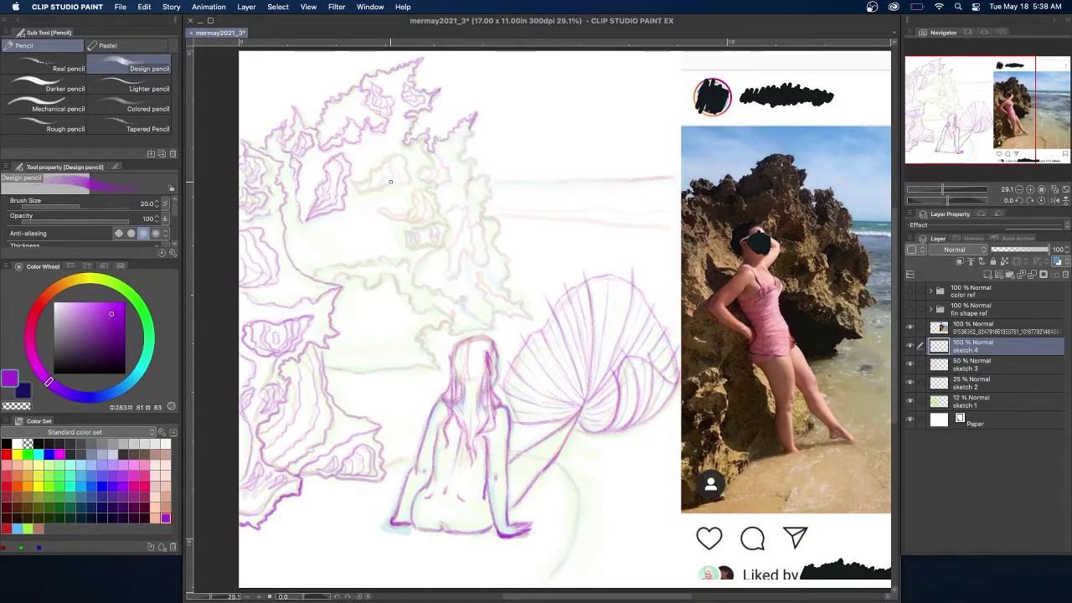
{"action": "mouse_move", "coordinate": [388, 159]}
{"action": "left_mouse_down"}
{"action": "mouse_move", "coordinate": [352, 180]}
{"action": "mouse_move", "coordinate": [365, 190]}
{"action": "mouse_move", "coordinate": [399, 168]}
{"action": "mouse_move", "coordinate": [366, 188]}
{"action": "mouse_move", "coordinate": [365, 144]}
{"action": "mouse_move", "coordinate": [421, 141]}
{"action": "mouse_move", "coordinate": [449, 225]}
{"action": "mouse_move", "coordinate": [371, 235]}
{"action": "mouse_move", "coordinate": [429, 247]}
{"action": "mouse_move", "coordinate": [429, 229]}
{"action": "mouse_move", "coordinate": [427, 243]}
{"action": "mouse_move", "coordinate": [425, 232]}
{"action": "mouse_move", "coordinate": [405, 240]}
{"action": "mouse_move", "coordinate": [379, 204]}
{"action": "mouse_move", "coordinate": [416, 193]}
{"action": "left_mouse_up"}
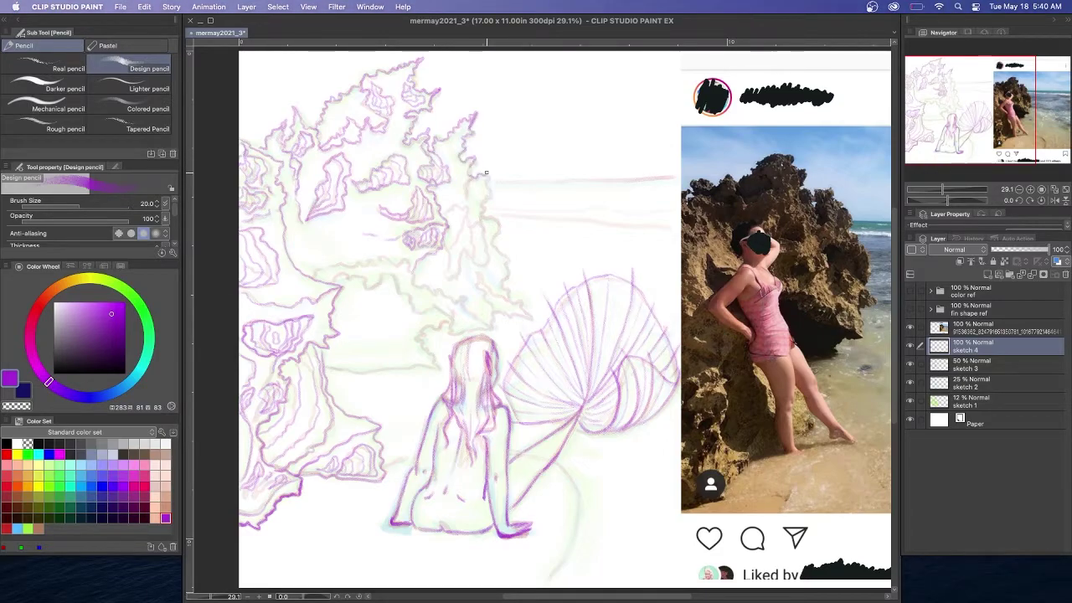
Trace the middle rock's seaward edge in purple and draw nested contours beside it.
{"action": "left_click_drag", "start_coordinate": [484, 216], "coordinate": [514, 301]}
{"action": "mouse_move", "coordinate": [454, 257]}
{"action": "left_mouse_down"}
{"action": "mouse_move", "coordinate": [451, 208]}
{"action": "mouse_move", "coordinate": [476, 248]}
{"action": "left_mouse_up"}
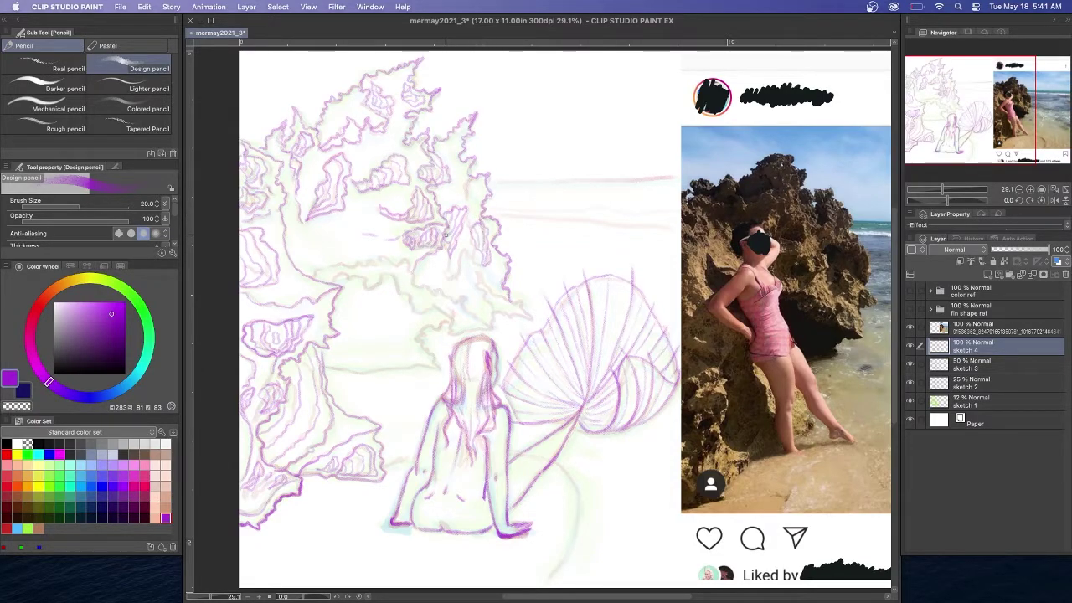
{"action": "key", "text": "super+z"}
{"action": "key", "text": "super+z"}
{"action": "left_click_drag", "start_coordinate": [469, 226], "coordinate": [475, 245]}
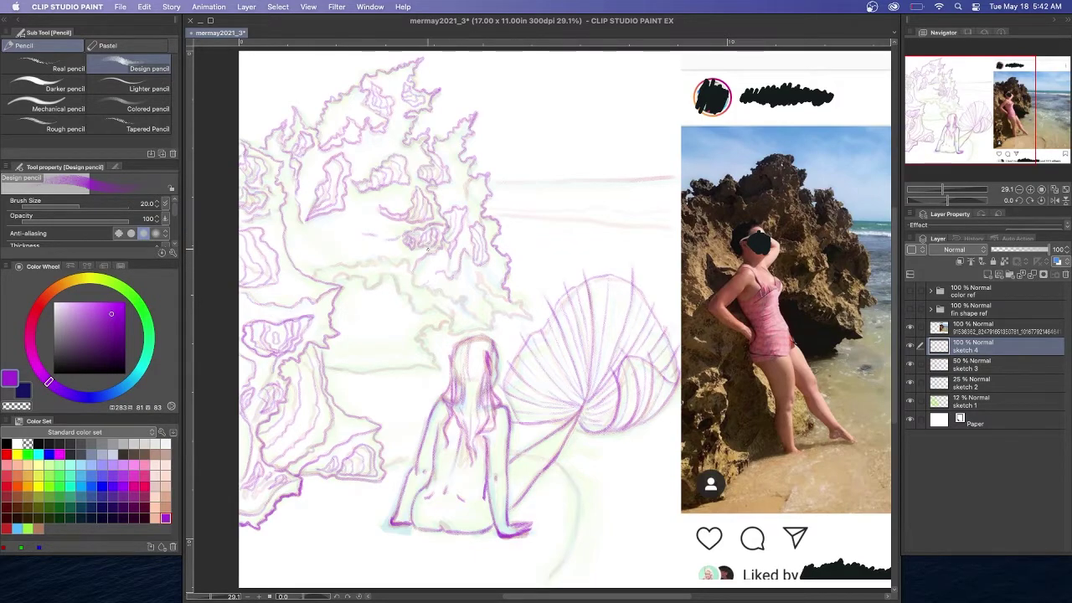
Trace the middle rock's underside, arch opening and waterline behind the mermaid in purple.
{"action": "mouse_move", "coordinate": [532, 303]}
{"action": "left_mouse_down"}
{"action": "mouse_move", "coordinate": [492, 320]}
{"action": "mouse_move", "coordinate": [441, 293]}
{"action": "mouse_move", "coordinate": [445, 322]}
{"action": "mouse_move", "coordinate": [418, 357]}
{"action": "left_mouse_up"}
{"action": "mouse_move", "coordinate": [312, 274]}
{"action": "left_mouse_down"}
{"action": "mouse_move", "coordinate": [386, 256]}
{"action": "mouse_move", "coordinate": [481, 322]}
{"action": "left_mouse_up"}
{"action": "mouse_move", "coordinate": [331, 272]}
{"action": "left_mouse_down"}
{"action": "mouse_move", "coordinate": [469, 328]}
{"action": "mouse_move", "coordinate": [375, 369]}
{"action": "mouse_move", "coordinate": [338, 368]}
{"action": "left_mouse_up"}
Draw the horizon and the wave lines below it in purple beyond the middle rock.
{"action": "left_click_drag", "start_coordinate": [489, 182], "coordinate": [672, 176]}
{"action": "left_click_drag", "start_coordinate": [506, 214], "coordinate": [640, 227]}
{"action": "left_click_drag", "start_coordinate": [577, 212], "coordinate": [661, 213]}
Set the layer opacity to 50% for sketch 4, 25% for sketch 3, 12% for sketch 2 and 6% for sketch 1.
{"action": "left_click", "coordinate": [1017, 249]}
{"action": "left_click", "coordinate": [1066, 248]}
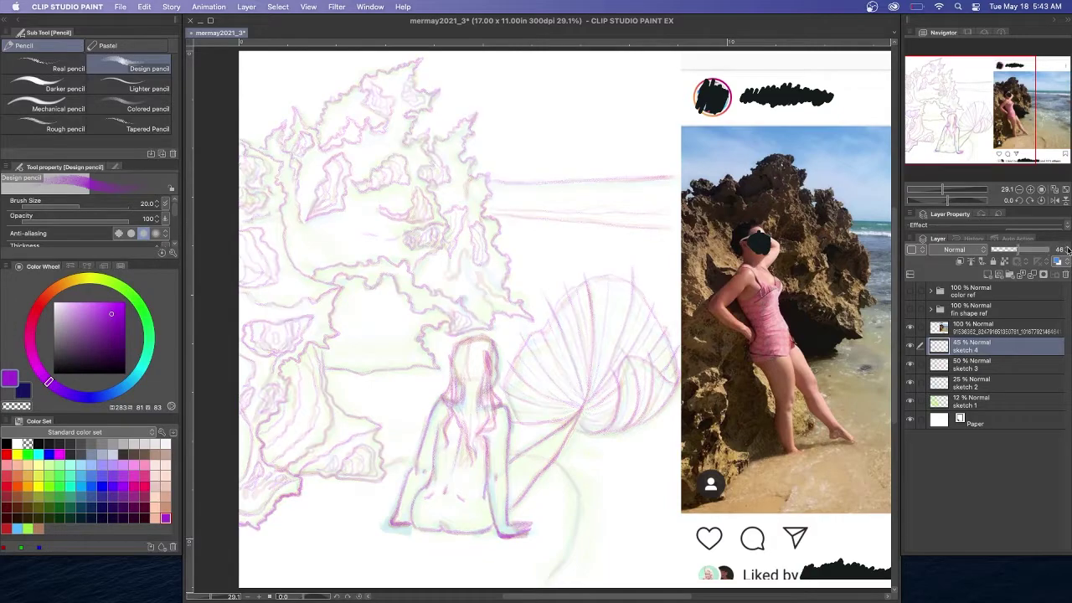
{"action": "left_click", "coordinate": [1067, 248]}
{"action": "left_click", "coordinate": [988, 364]}
{"action": "left_click", "coordinate": [1006, 249]}
{"action": "left_click_drag", "start_coordinate": [999, 252], "coordinate": [995, 251]}
{"action": "left_click", "coordinate": [1007, 250]}
{"action": "left_click", "coordinate": [988, 382]}
{"action": "left_click", "coordinate": [999, 250]}
{"action": "left_click", "coordinate": [989, 401]}
{"action": "left_click", "coordinate": [995, 250]}
Reselect the sketch 4 layer and set the pencil's brush size to 15.
{"action": "left_click", "coordinate": [972, 345]}
{"action": "left_click", "coordinate": [144, 203]}
{"action": "type", "text": "15"}
{"action": "key", "text": "Return"}
{"action": "scroll", "coordinate": [525, 506], "scroll_direction": "up", "scroll_amount": 3}
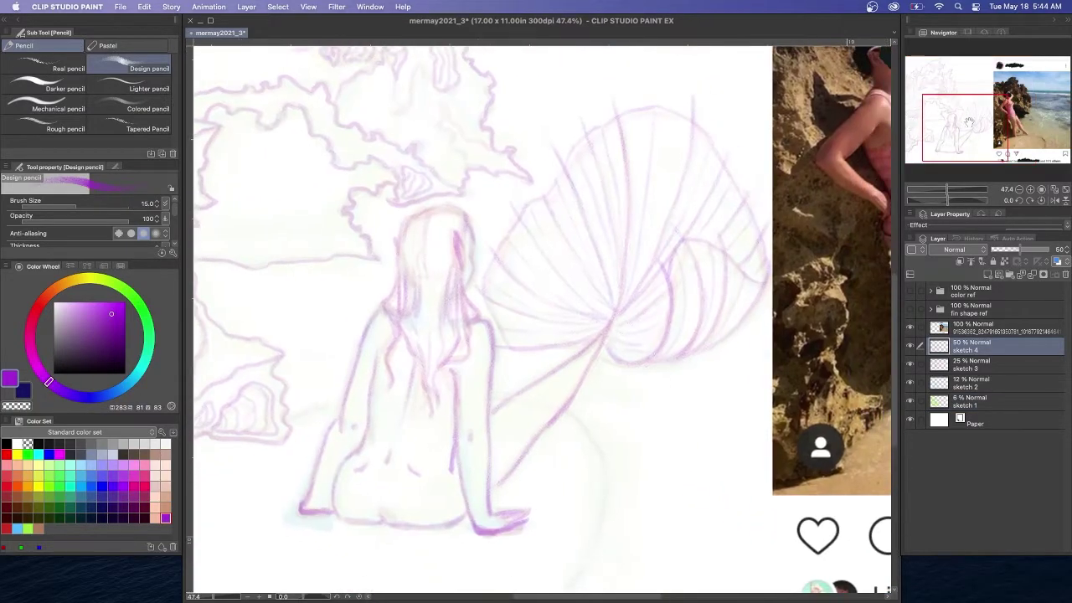
{"action": "left_click", "coordinate": [6, 528]}
{"action": "key", "text": "shift+super+n"}
{"action": "double_click", "coordinate": [963, 350]}
{"action": "type", "text": "sketch 5"}
{"action": "key", "text": "Return"}
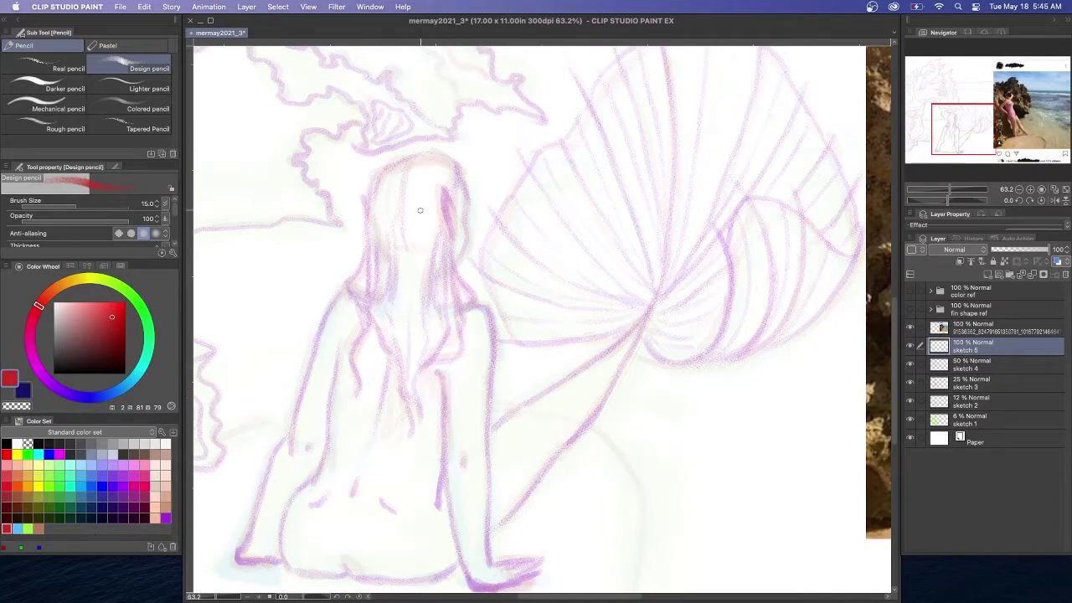
{"action": "key", "text": "p"}
{"action": "scroll", "coordinate": [377, 446], "scroll_direction": "down", "scroll_amount": 5}
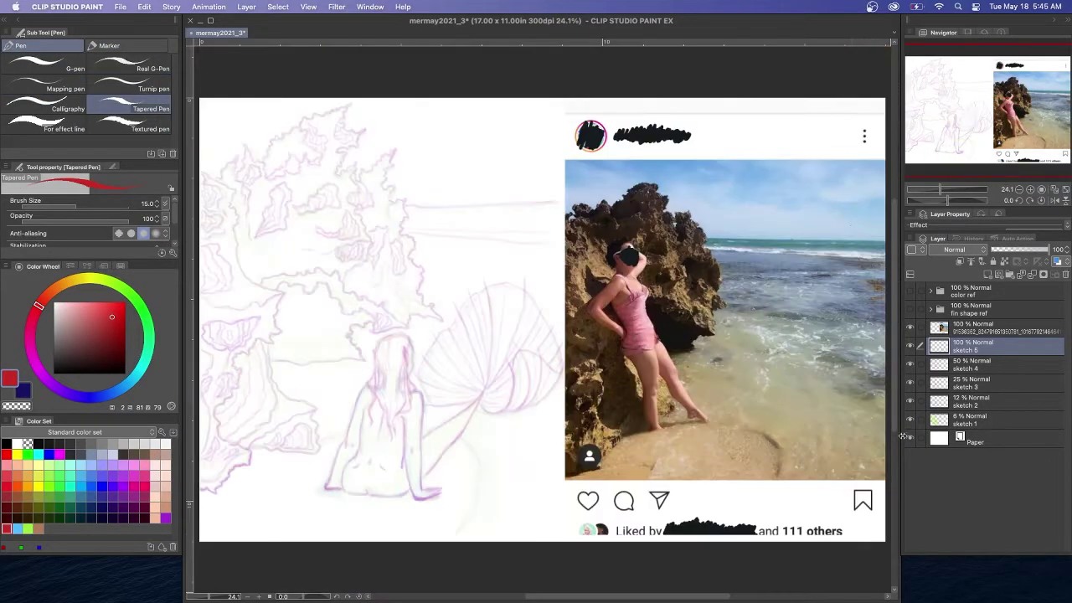
{"action": "left_click", "coordinate": [1065, 274]}
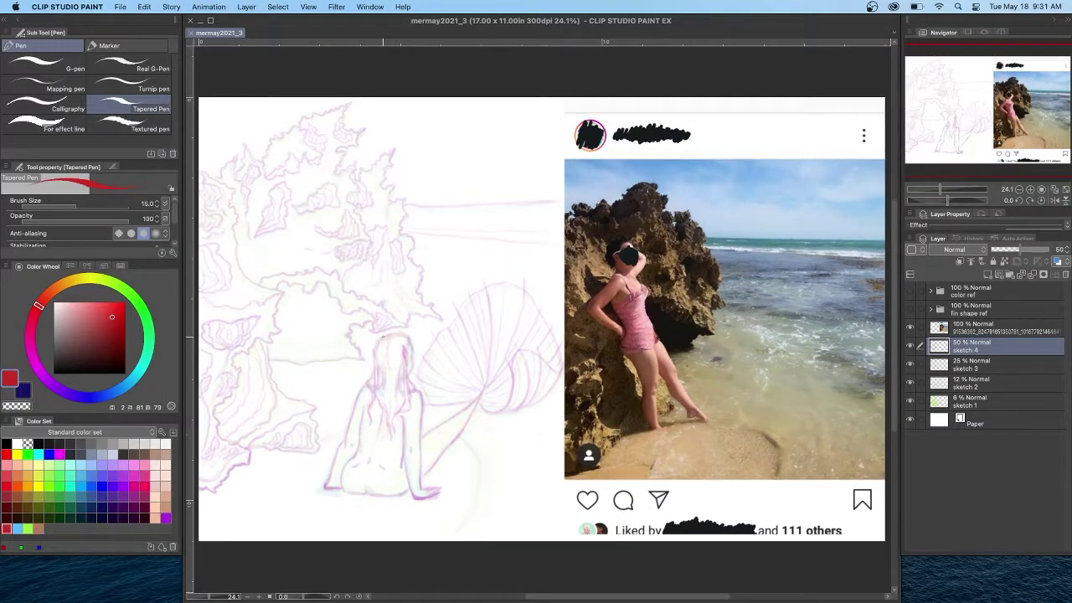
Hide the sketch 1 and sketch 2 layers and add a new layer directly above sketch 2.
{"action": "left_click", "coordinate": [989, 366]}
{"action": "left_click_drag", "start_coordinate": [911, 403], "coordinate": [910, 366]}
{"action": "left_click", "coordinate": [911, 365]}
{"action": "left_click", "coordinate": [975, 384]}
{"action": "key", "text": "super+shift+n"}
Paint the foreground sand with the Oil paint flat brush at size 70, using a sand colour sampled from the photo.
{"action": "key", "text": "b"}
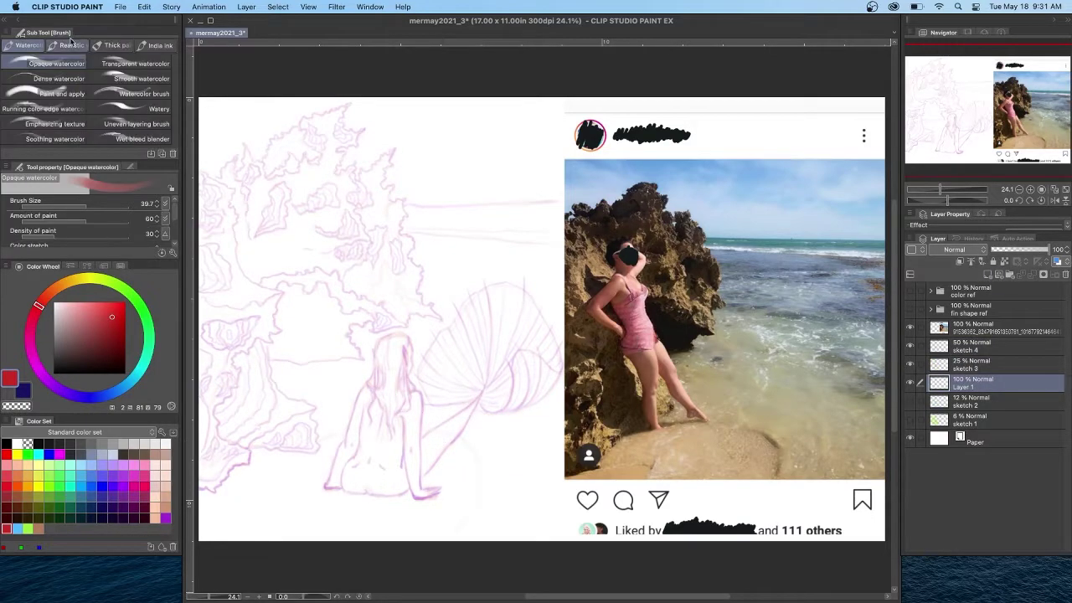
{"action": "left_click", "coordinate": [92, 206]}
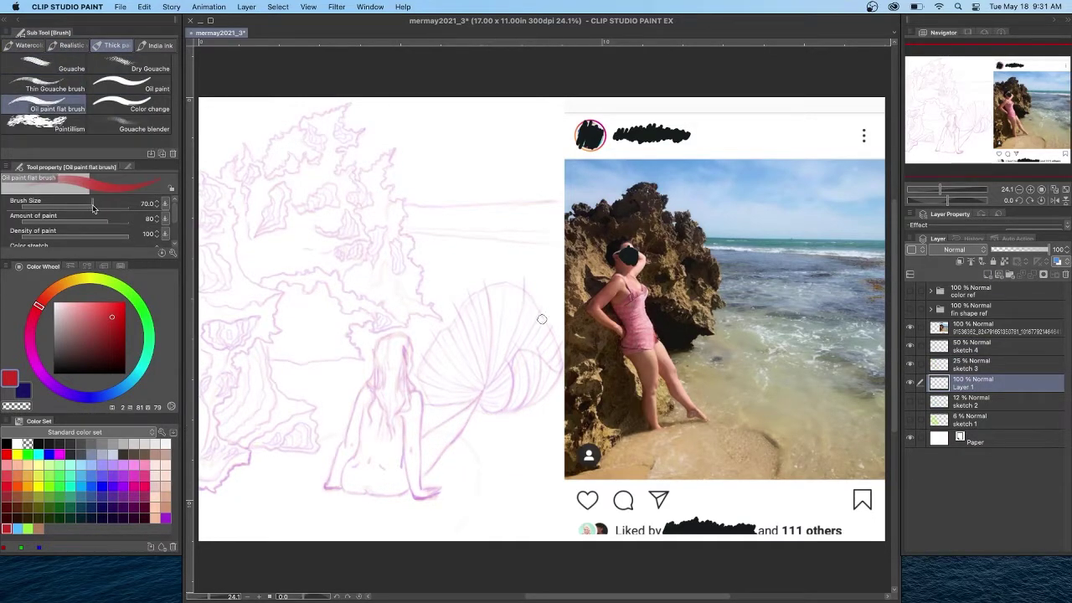
{"action": "left_click", "coordinate": [683, 446], "text": "alt"}
{"action": "mouse_move", "coordinate": [201, 543]}
{"action": "left_mouse_down"}
{"action": "mouse_move", "coordinate": [317, 553]}
{"action": "mouse_move", "coordinate": [308, 526]}
{"action": "mouse_move", "coordinate": [473, 537]}
{"action": "mouse_move", "coordinate": [499, 535]}
{"action": "mouse_move", "coordinate": [461, 515]}
{"action": "mouse_move", "coordinate": [548, 520]}
{"action": "mouse_move", "coordinate": [557, 502]}
{"action": "mouse_move", "coordinate": [483, 490]}
{"action": "mouse_move", "coordinate": [467, 507]}
{"action": "mouse_move", "coordinate": [466, 466]}
{"action": "mouse_move", "coordinate": [526, 467]}
{"action": "mouse_move", "coordinate": [476, 434]}
{"action": "mouse_move", "coordinate": [422, 427]}
{"action": "mouse_move", "coordinate": [360, 468]}
{"action": "mouse_move", "coordinate": [351, 499]}
{"action": "mouse_move", "coordinate": [376, 531]}
{"action": "mouse_move", "coordinate": [338, 529]}
{"action": "mouse_move", "coordinate": [283, 500]}
{"action": "mouse_move", "coordinate": [255, 464]}
{"action": "mouse_move", "coordinate": [274, 450]}
{"action": "mouse_move", "coordinate": [371, 454]}
{"action": "mouse_move", "coordinate": [335, 432]}
{"action": "mouse_move", "coordinate": [323, 389]}
{"action": "mouse_move", "coordinate": [458, 449]}
{"action": "mouse_move", "coordinate": [340, 409]}
{"action": "mouse_move", "coordinate": [351, 392]}
{"action": "mouse_move", "coordinate": [473, 412]}
{"action": "left_mouse_up"}
Paint the shallow water behind the mermaid up towards the tail fin in a greenish beige sampled from the photo.
{"action": "left_click", "coordinate": [794, 393], "text": "alt"}
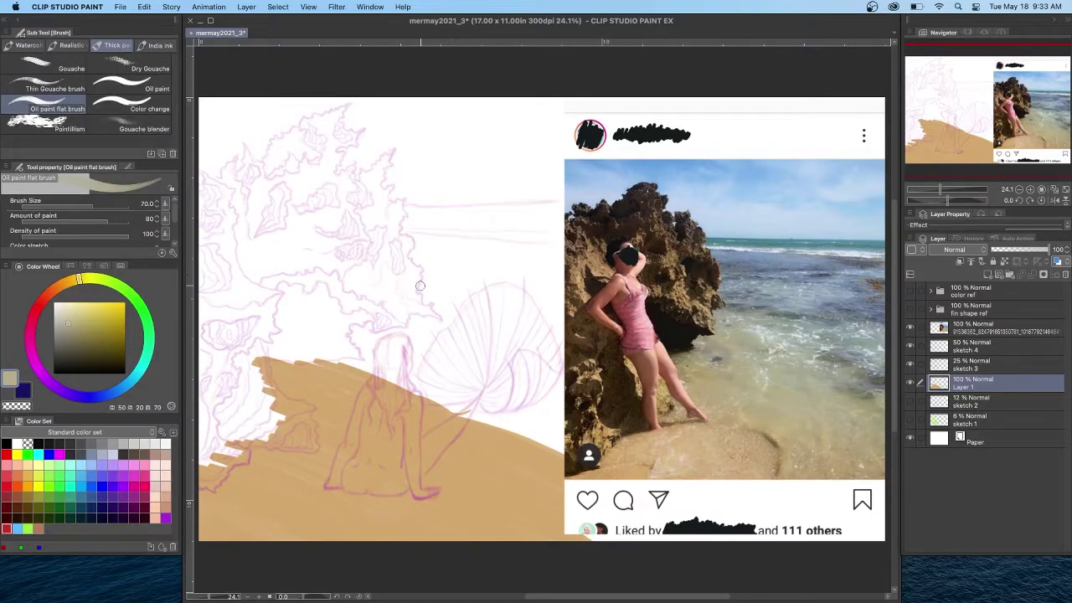
{"action": "left_click_drag", "start_coordinate": [411, 253], "coordinate": [470, 252]}
{"action": "key", "text": "super+z"}
{"action": "mouse_move", "coordinate": [421, 295]}
{"action": "left_mouse_down"}
{"action": "mouse_move", "coordinate": [570, 306]}
{"action": "mouse_move", "coordinate": [411, 318]}
{"action": "mouse_move", "coordinate": [561, 335]}
{"action": "mouse_move", "coordinate": [553, 367]}
{"action": "mouse_move", "coordinate": [347, 340]}
{"action": "mouse_move", "coordinate": [318, 377]}
{"action": "mouse_move", "coordinate": [331, 398]}
{"action": "left_mouse_up"}
{"action": "mouse_move", "coordinate": [413, 407]}
{"action": "left_mouse_down"}
{"action": "mouse_move", "coordinate": [553, 419]}
{"action": "mouse_move", "coordinate": [488, 388]}
{"action": "mouse_move", "coordinate": [535, 385]}
{"action": "mouse_move", "coordinate": [458, 421]}
{"action": "left_mouse_up"}
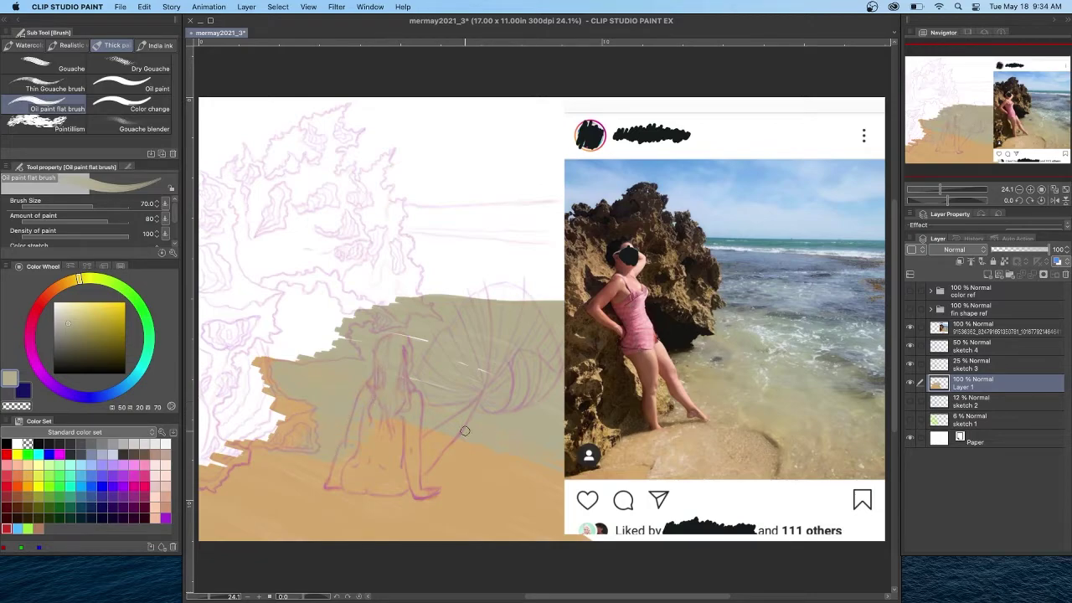
{"action": "mouse_move", "coordinate": [551, 433]}
{"action": "left_mouse_down"}
{"action": "mouse_move", "coordinate": [455, 364]}
{"action": "mouse_move", "coordinate": [417, 301]}
{"action": "mouse_move", "coordinate": [496, 280]}
{"action": "mouse_move", "coordinate": [413, 277]}
{"action": "mouse_move", "coordinate": [503, 283]}
{"action": "mouse_move", "coordinate": [559, 258]}
{"action": "left_mouse_up"}
{"action": "key", "text": "super+z"}
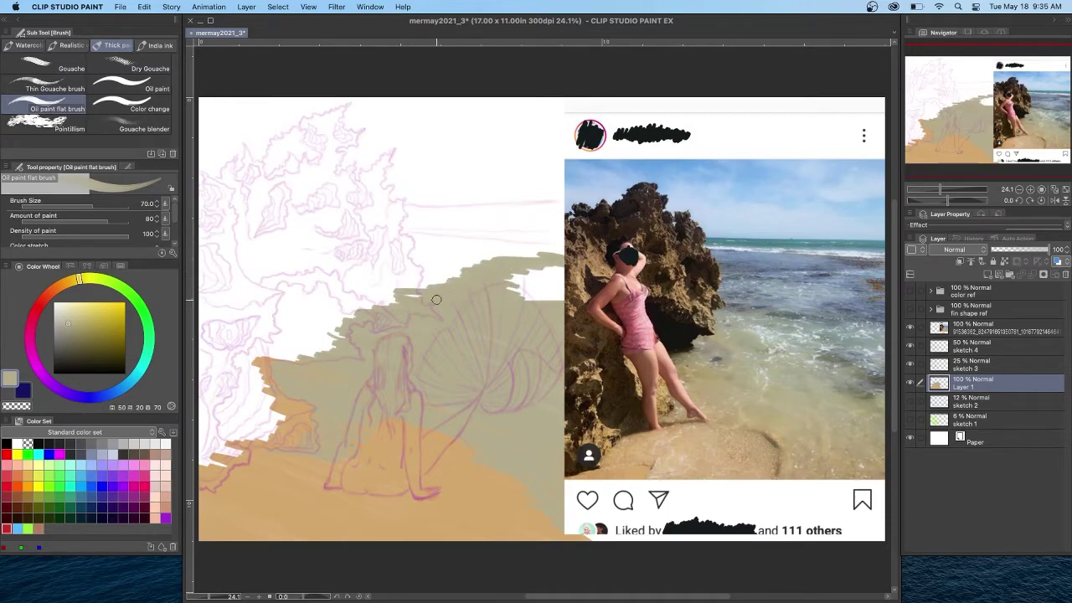
Paint blue patches across the deeper water and a teal band below the horizon, using colours sampled from the photo's sea.
{"action": "left_click", "coordinate": [802, 262], "text": "alt"}
{"action": "mouse_move", "coordinate": [459, 246]}
{"action": "left_mouse_down"}
{"action": "mouse_move", "coordinate": [502, 251]}
{"action": "mouse_move", "coordinate": [394, 264]}
{"action": "mouse_move", "coordinate": [419, 293]}
{"action": "left_mouse_up"}
{"action": "mouse_move", "coordinate": [545, 266]}
{"action": "left_mouse_down"}
{"action": "mouse_move", "coordinate": [559, 265]}
{"action": "mouse_move", "coordinate": [511, 288]}
{"action": "mouse_move", "coordinate": [502, 273]}
{"action": "mouse_move", "coordinate": [559, 320]}
{"action": "mouse_move", "coordinate": [494, 344]}
{"action": "mouse_move", "coordinate": [387, 302]}
{"action": "mouse_move", "coordinate": [485, 345]}
{"action": "mouse_move", "coordinate": [560, 402]}
{"action": "mouse_move", "coordinate": [350, 360]}
{"action": "mouse_move", "coordinate": [361, 341]}
{"action": "left_mouse_up"}
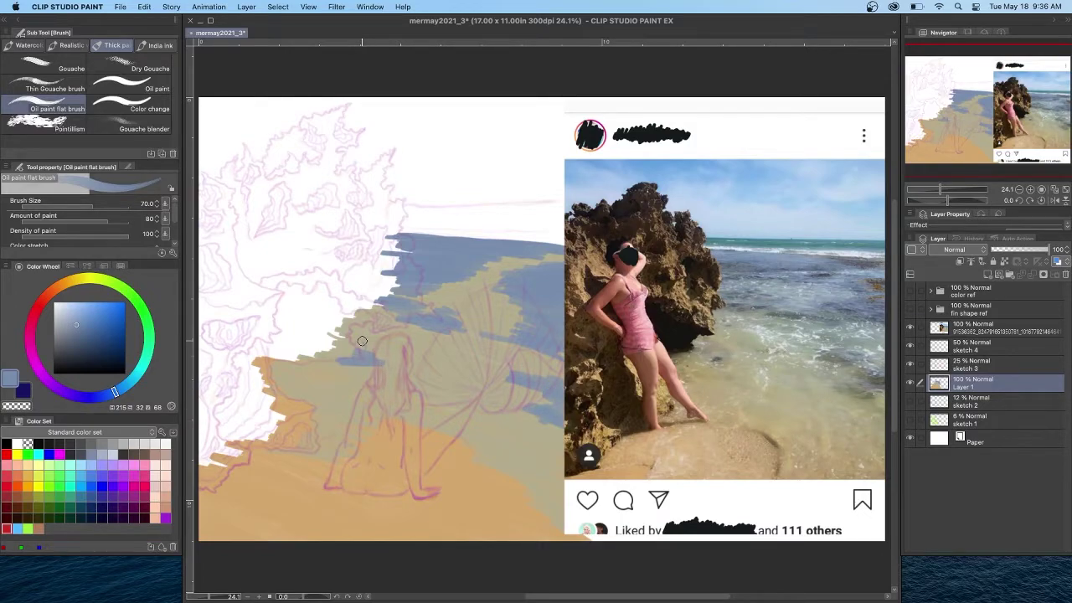
{"action": "left_click", "coordinate": [766, 241], "text": "alt"}
{"action": "mouse_move", "coordinate": [406, 214]}
{"action": "left_mouse_down"}
{"action": "mouse_move", "coordinate": [561, 221]}
{"action": "mouse_move", "coordinate": [385, 228]}
{"action": "mouse_move", "coordinate": [561, 240]}
{"action": "mouse_move", "coordinate": [405, 210]}
{"action": "mouse_move", "coordinate": [597, 238]}
{"action": "left_mouse_up"}
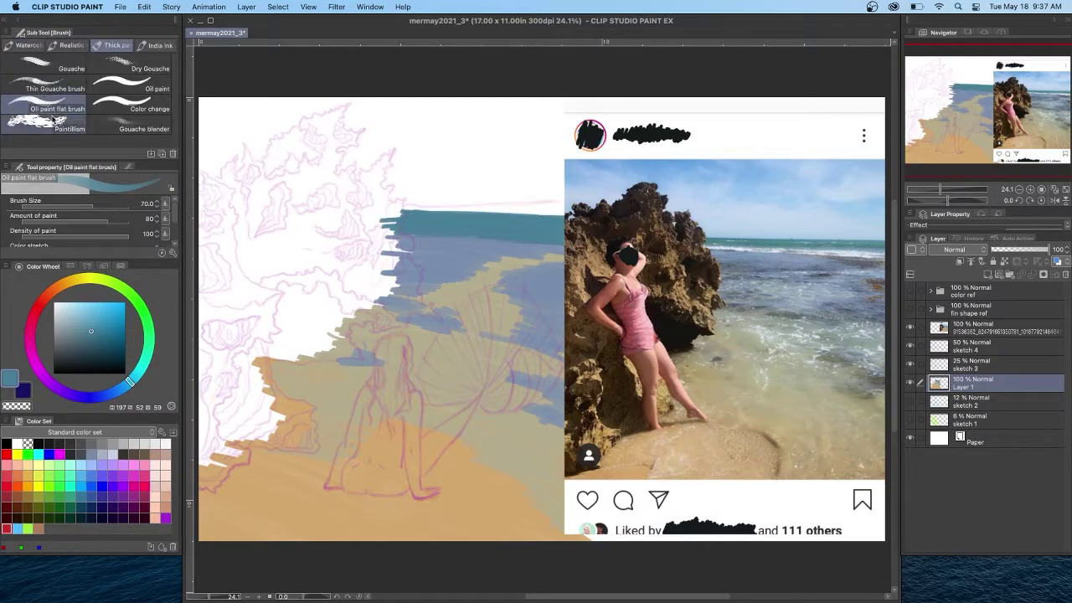
{"action": "left_click", "coordinate": [71, 45]}
{"action": "left_click", "coordinate": [23, 45]}
{"action": "left_click", "coordinate": [71, 45]}
{"action": "left_click", "coordinate": [119, 104]}
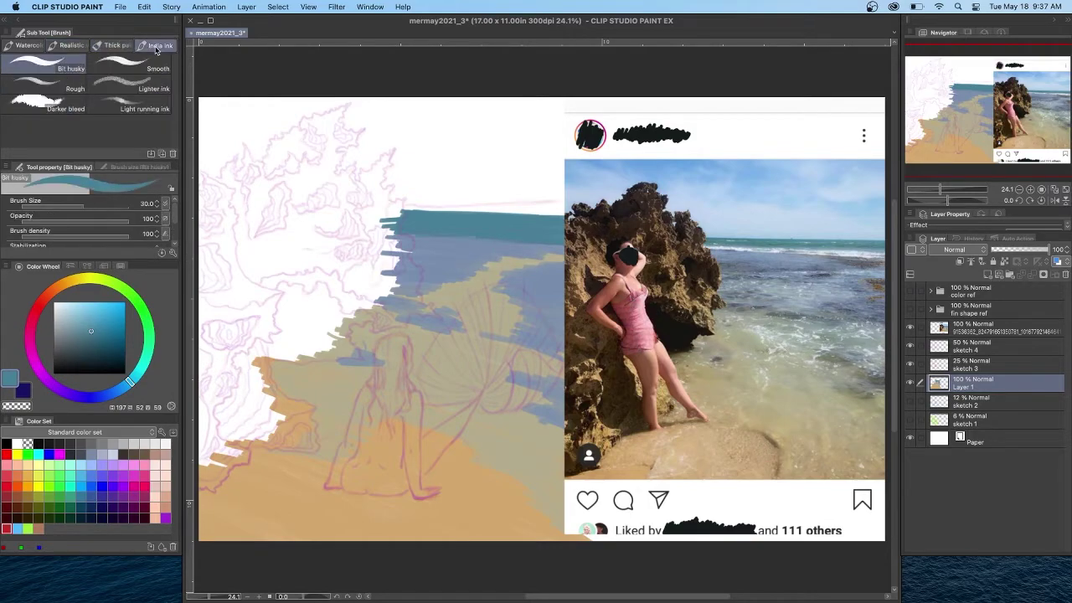
{"action": "left_click", "coordinate": [28, 45]}
Soften the transitions between the teal, blue and beige water areas with the Blend tool at size 54.1.
{"action": "key", "text": "j"}
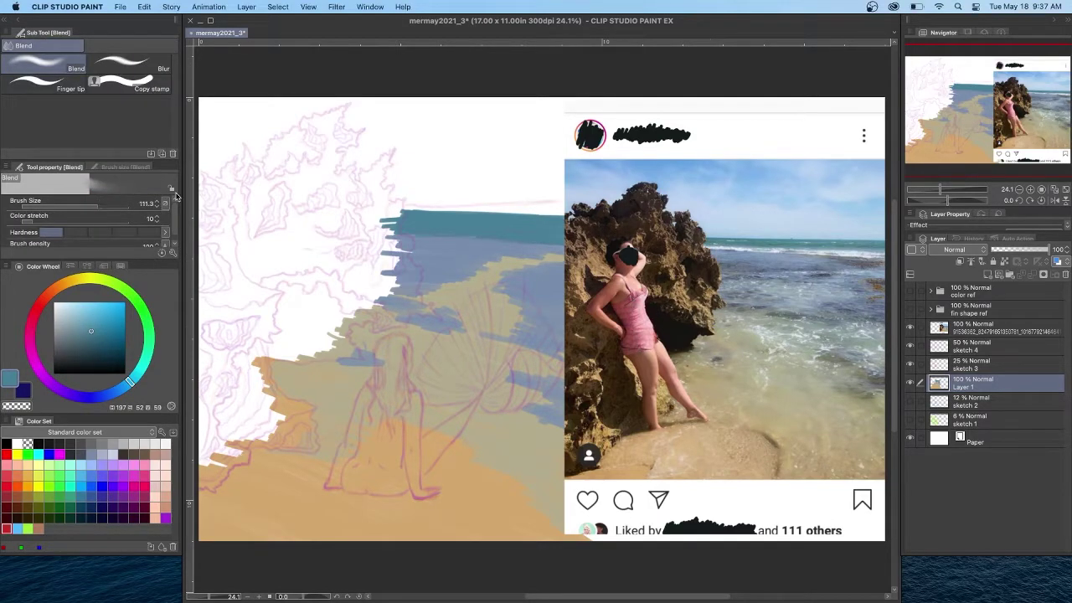
{"action": "left_click_drag", "start_coordinate": [531, 258], "coordinate": [521, 259]}
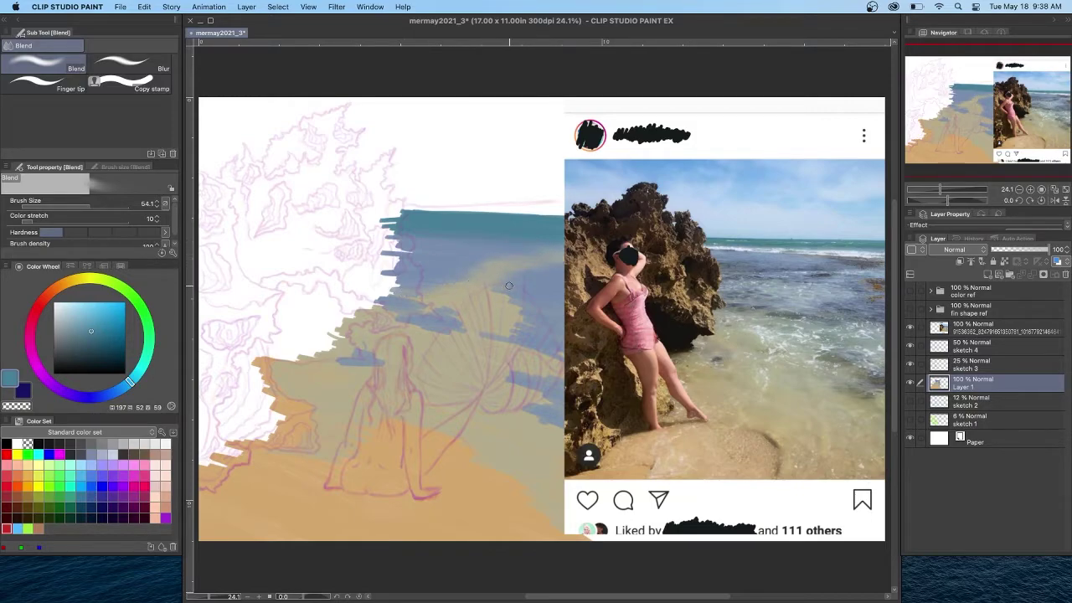
{"action": "mouse_move", "coordinate": [398, 307]}
{"action": "left_mouse_down"}
{"action": "mouse_move", "coordinate": [463, 312]}
{"action": "mouse_move", "coordinate": [404, 318]}
{"action": "mouse_move", "coordinate": [453, 336]}
{"action": "left_mouse_up"}
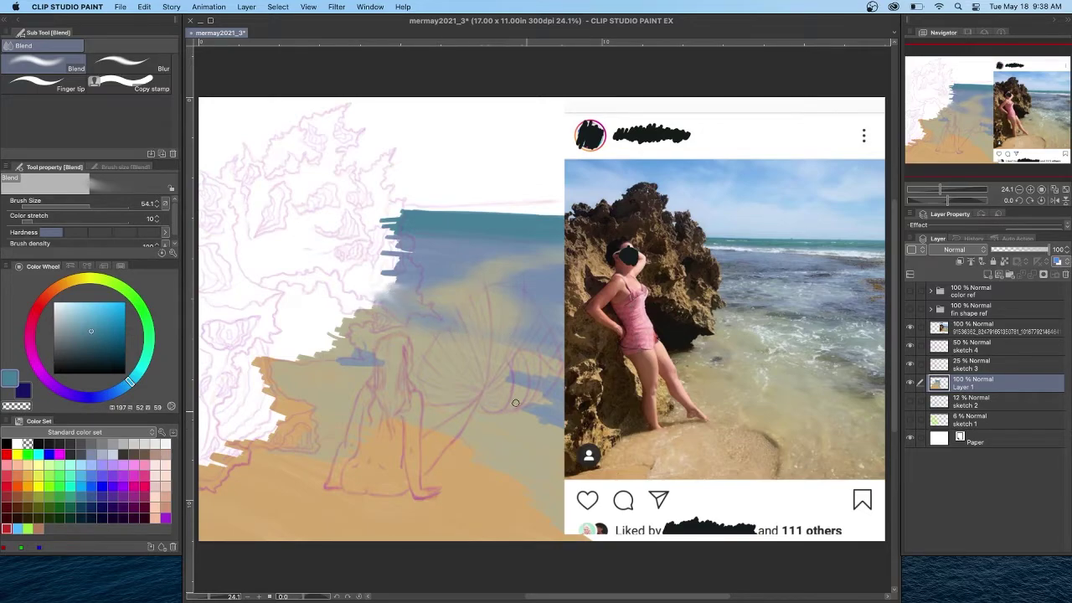
{"action": "mouse_move", "coordinate": [352, 339]}
{"action": "left_mouse_down"}
{"action": "mouse_move", "coordinate": [281, 392]}
{"action": "mouse_move", "coordinate": [315, 387]}
{"action": "mouse_move", "coordinate": [271, 390]}
{"action": "left_mouse_up"}
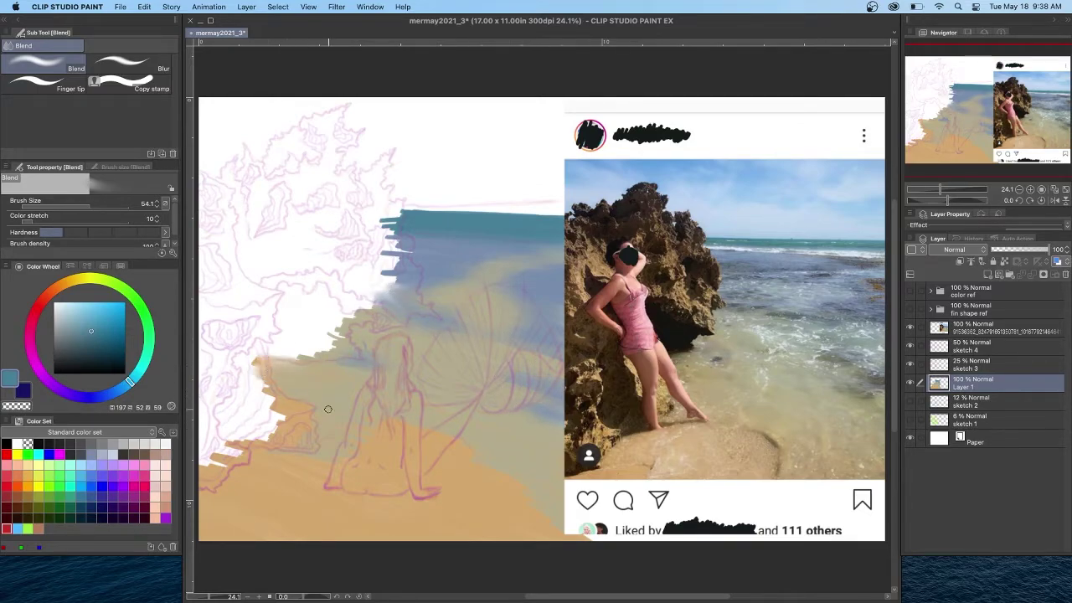
Straighten the teal water's horizon edge by repainting it with the Oil paint flat brush and erasing the excess.
{"action": "key", "text": "b"}
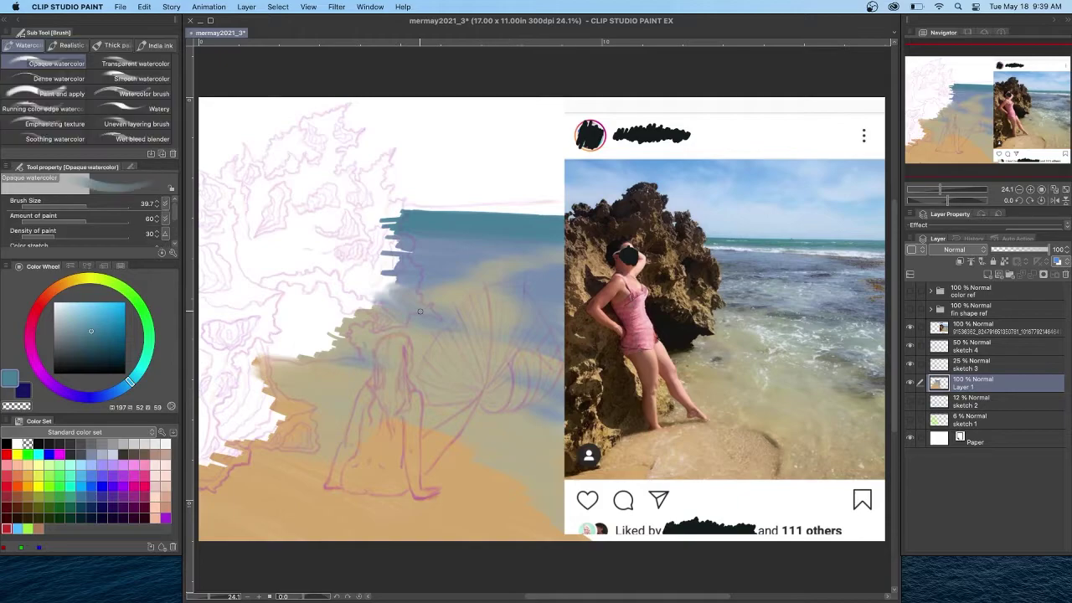
{"action": "left_click", "coordinate": [111, 46]}
{"action": "mouse_move", "coordinate": [403, 211]}
{"action": "left_mouse_down"}
{"action": "mouse_move", "coordinate": [579, 214]}
{"action": "mouse_move", "coordinate": [399, 205]}
{"action": "mouse_move", "coordinate": [563, 207]}
{"action": "left_mouse_up"}
{"action": "key", "text": "e"}
{"action": "mouse_move", "coordinate": [563, 209]}
{"action": "left_mouse_down"}
{"action": "mouse_move", "coordinate": [382, 206]}
{"action": "mouse_move", "coordinate": [409, 195]}
{"action": "mouse_move", "coordinate": [411, 212]}
{"action": "mouse_move", "coordinate": [553, 214]}
{"action": "left_mouse_up"}
Rename the painted layer "water" and add a new layer above it named "rock".
{"action": "double_click", "coordinate": [961, 389]}
{"action": "type", "text": "water"}
{"action": "key", "text": "Return"}
{"action": "left_click", "coordinate": [987, 274]}
{"action": "double_click", "coordinate": [964, 387]}
{"action": "type", "text": "rock"}
{"action": "key", "text": "Return"}
Hide the water layer and outline the rock's base, waterline, underside and seaward edge in tan sampled from the photo's rock.
{"action": "key", "text": "b"}
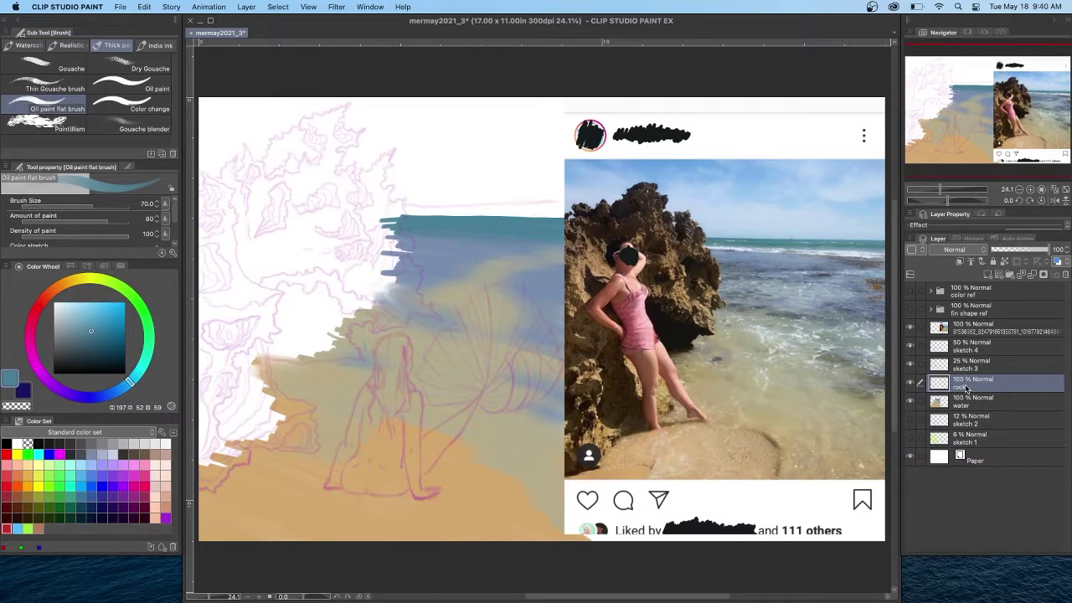
{"action": "left_click", "coordinate": [580, 279], "text": "alt"}
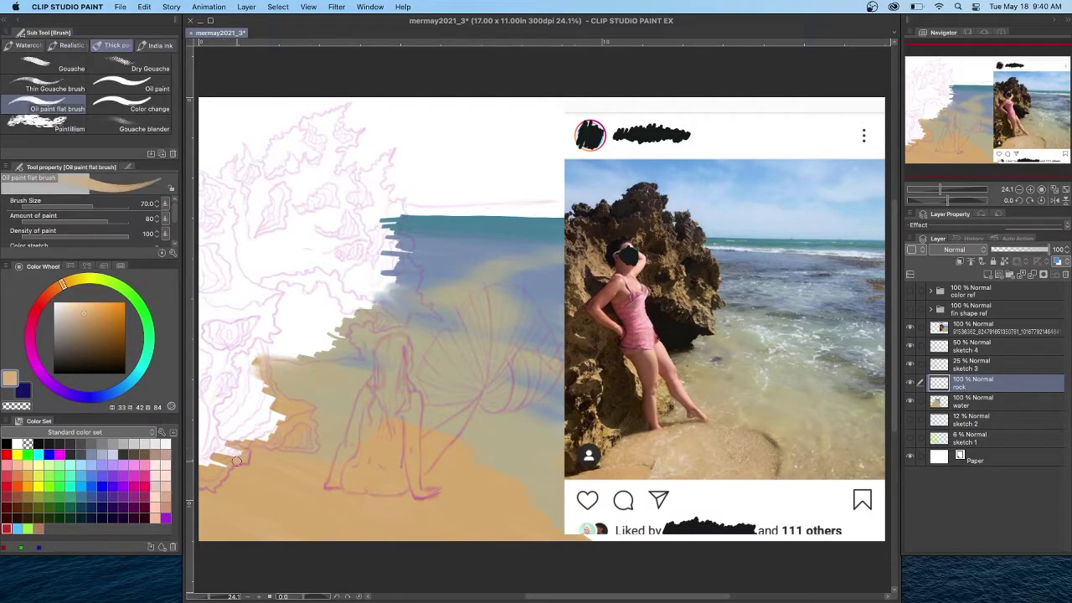
{"action": "left_click", "coordinate": [910, 401]}
{"action": "left_click_drag", "start_coordinate": [225, 475], "coordinate": [214, 490]}
{"action": "left_click_drag", "start_coordinate": [281, 449], "coordinate": [317, 436]}
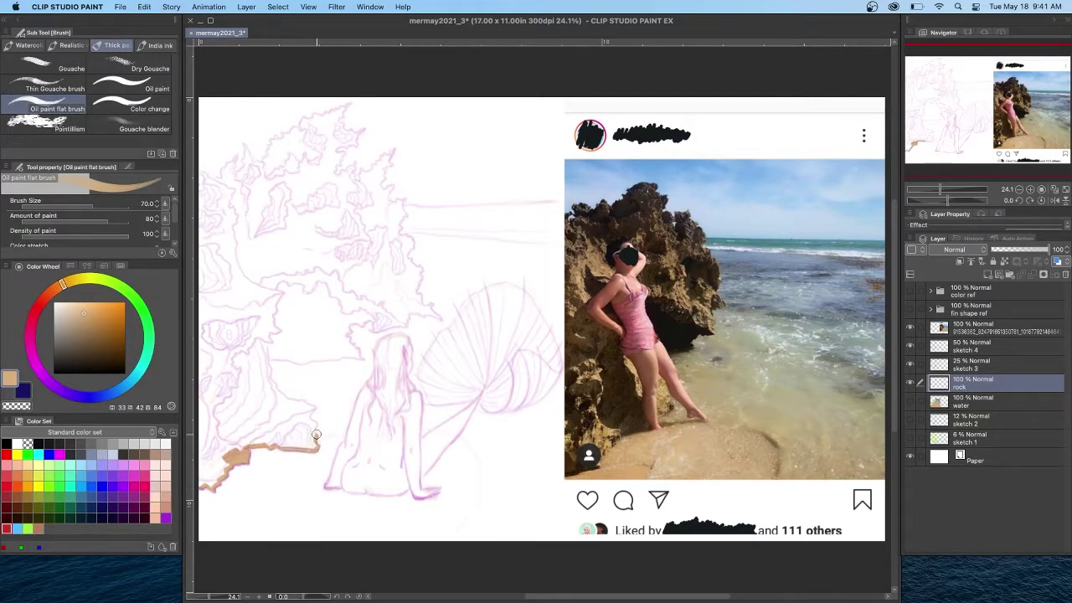
{"action": "left_click_drag", "start_coordinate": [289, 398], "coordinate": [270, 380]}
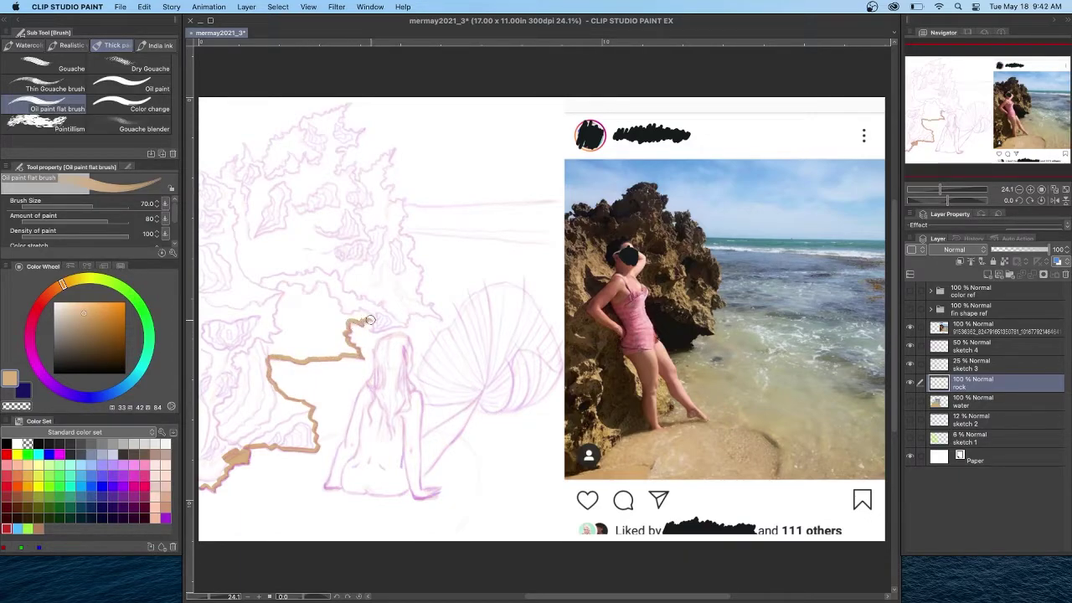
{"action": "left_click_drag", "start_coordinate": [376, 330], "coordinate": [419, 323]}
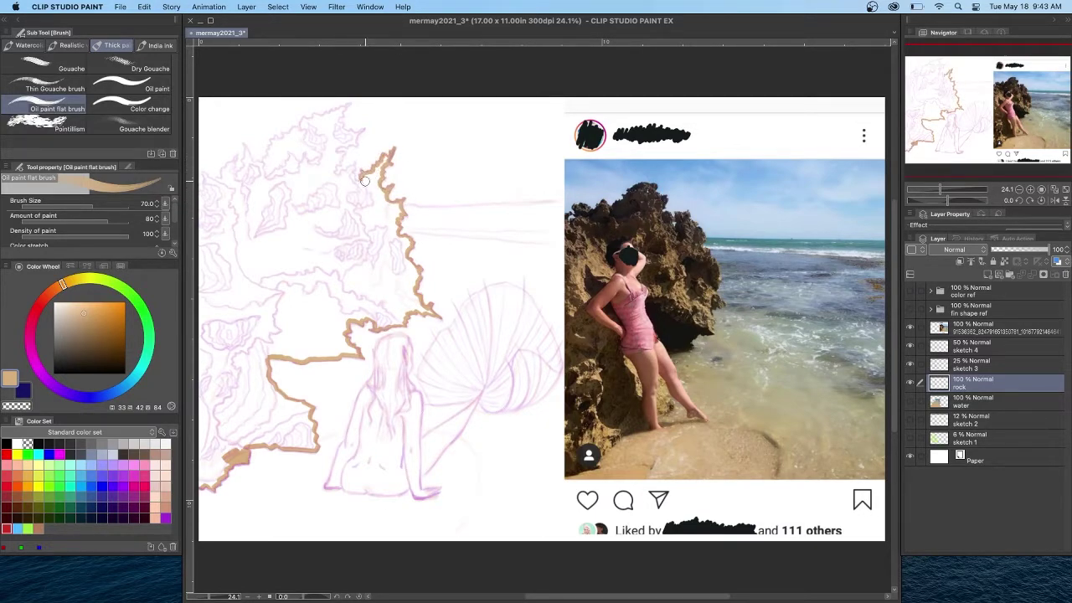
Outline the rock's jagged top out to the canvas edge in tan, and thicken the outline inward.
{"action": "left_click_drag", "start_coordinate": [335, 169], "coordinate": [343, 153]}
{"action": "left_click_drag", "start_coordinate": [336, 110], "coordinate": [323, 116]}
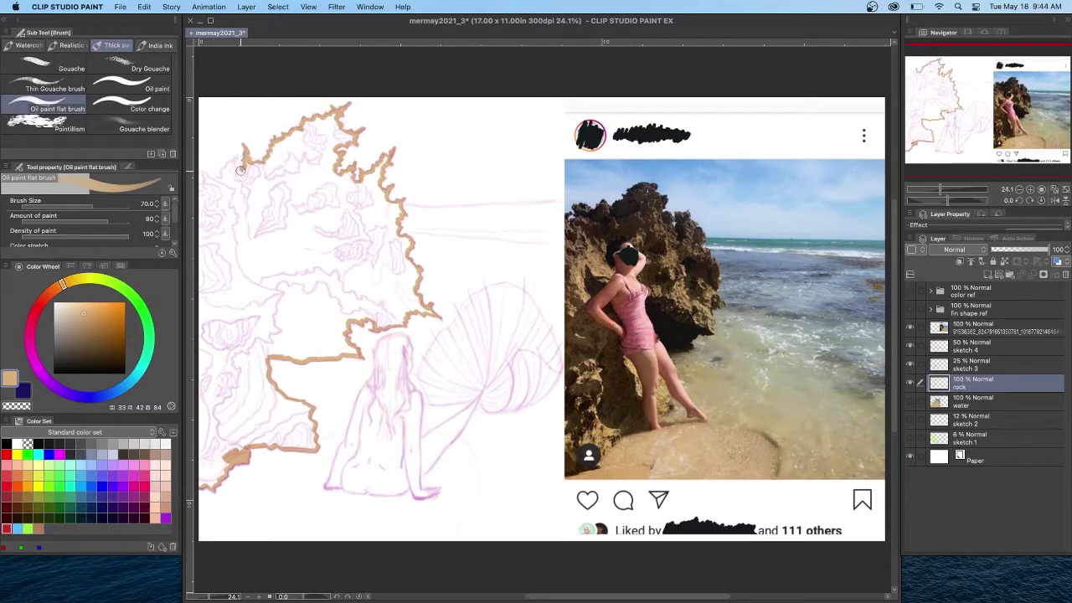
{"action": "left_click_drag", "start_coordinate": [224, 167], "coordinate": [206, 176]}
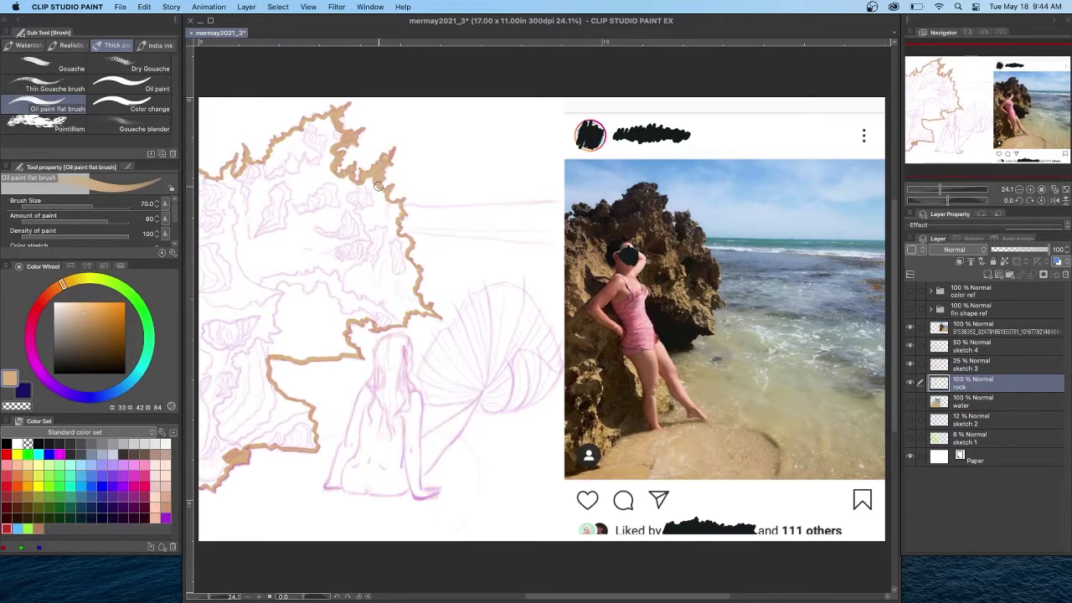
{"action": "mouse_move", "coordinate": [395, 233]}
{"action": "left_mouse_down"}
{"action": "mouse_move", "coordinate": [423, 310]}
{"action": "mouse_move", "coordinate": [358, 318]}
{"action": "left_mouse_up"}
{"action": "mouse_move", "coordinate": [335, 354]}
{"action": "left_mouse_down"}
{"action": "mouse_move", "coordinate": [283, 355]}
{"action": "mouse_move", "coordinate": [268, 384]}
{"action": "mouse_move", "coordinate": [307, 417]}
{"action": "left_mouse_up"}
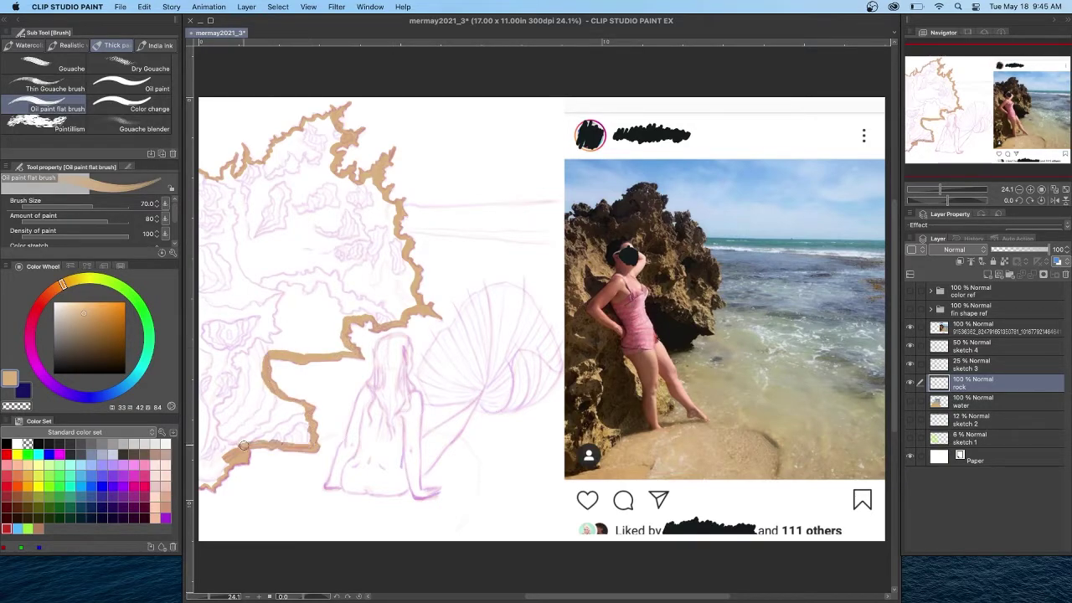
Fill the whole rock silhouette with tan and show the water layer again.
{"action": "mouse_move", "coordinate": [203, 483]}
{"action": "left_mouse_down"}
{"action": "mouse_move", "coordinate": [222, 457]}
{"action": "mouse_move", "coordinate": [198, 441]}
{"action": "mouse_move", "coordinate": [234, 447]}
{"action": "mouse_move", "coordinate": [306, 423]}
{"action": "mouse_move", "coordinate": [298, 438]}
{"action": "mouse_move", "coordinate": [228, 442]}
{"action": "mouse_move", "coordinate": [266, 397]}
{"action": "left_mouse_up"}
{"action": "mouse_move", "coordinate": [274, 356]}
{"action": "left_mouse_down"}
{"action": "mouse_move", "coordinate": [276, 406]}
{"action": "mouse_move", "coordinate": [216, 437]}
{"action": "mouse_move", "coordinate": [205, 421]}
{"action": "mouse_move", "coordinate": [202, 339]}
{"action": "mouse_move", "coordinate": [213, 334]}
{"action": "mouse_move", "coordinate": [258, 376]}
{"action": "mouse_move", "coordinate": [259, 346]}
{"action": "mouse_move", "coordinate": [344, 353]}
{"action": "mouse_move", "coordinate": [318, 348]}
{"action": "mouse_move", "coordinate": [334, 333]}
{"action": "mouse_move", "coordinate": [323, 311]}
{"action": "mouse_move", "coordinate": [252, 348]}
{"action": "mouse_move", "coordinate": [217, 316]}
{"action": "mouse_move", "coordinate": [283, 334]}
{"action": "mouse_move", "coordinate": [376, 320]}
{"action": "mouse_move", "coordinate": [413, 305]}
{"action": "mouse_move", "coordinate": [410, 268]}
{"action": "mouse_move", "coordinate": [384, 318]}
{"action": "mouse_move", "coordinate": [374, 313]}
{"action": "mouse_move", "coordinate": [409, 262]}
{"action": "mouse_move", "coordinate": [371, 181]}
{"action": "mouse_move", "coordinate": [331, 179]}
{"action": "mouse_move", "coordinate": [352, 165]}
{"action": "mouse_move", "coordinate": [316, 118]}
{"action": "mouse_move", "coordinate": [265, 164]}
{"action": "mouse_move", "coordinate": [232, 179]}
{"action": "mouse_move", "coordinate": [228, 169]}
{"action": "mouse_move", "coordinate": [225, 181]}
{"action": "mouse_move", "coordinate": [201, 176]}
{"action": "mouse_move", "coordinate": [239, 183]}
{"action": "mouse_move", "coordinate": [284, 145]}
{"action": "mouse_move", "coordinate": [323, 131]}
{"action": "mouse_move", "coordinate": [318, 155]}
{"action": "mouse_move", "coordinate": [375, 193]}
{"action": "mouse_move", "coordinate": [296, 176]}
{"action": "mouse_move", "coordinate": [334, 202]}
{"action": "mouse_move", "coordinate": [390, 295]}
{"action": "mouse_move", "coordinate": [340, 321]}
{"action": "mouse_move", "coordinate": [370, 236]}
{"action": "mouse_move", "coordinate": [348, 208]}
{"action": "mouse_move", "coordinate": [294, 320]}
{"action": "mouse_move", "coordinate": [314, 218]}
{"action": "mouse_move", "coordinate": [306, 240]}
{"action": "mouse_move", "coordinate": [288, 195]}
{"action": "mouse_move", "coordinate": [295, 300]}
{"action": "mouse_move", "coordinate": [282, 261]}
{"action": "mouse_move", "coordinate": [289, 196]}
{"action": "mouse_move", "coordinate": [270, 165]}
{"action": "mouse_move", "coordinate": [203, 191]}
{"action": "mouse_move", "coordinate": [209, 281]}
{"action": "mouse_move", "coordinate": [224, 293]}
{"action": "mouse_move", "coordinate": [252, 201]}
{"action": "mouse_move", "coordinate": [210, 251]}
{"action": "mouse_move", "coordinate": [241, 222]}
{"action": "left_mouse_up"}
{"action": "left_click", "coordinate": [912, 402]}
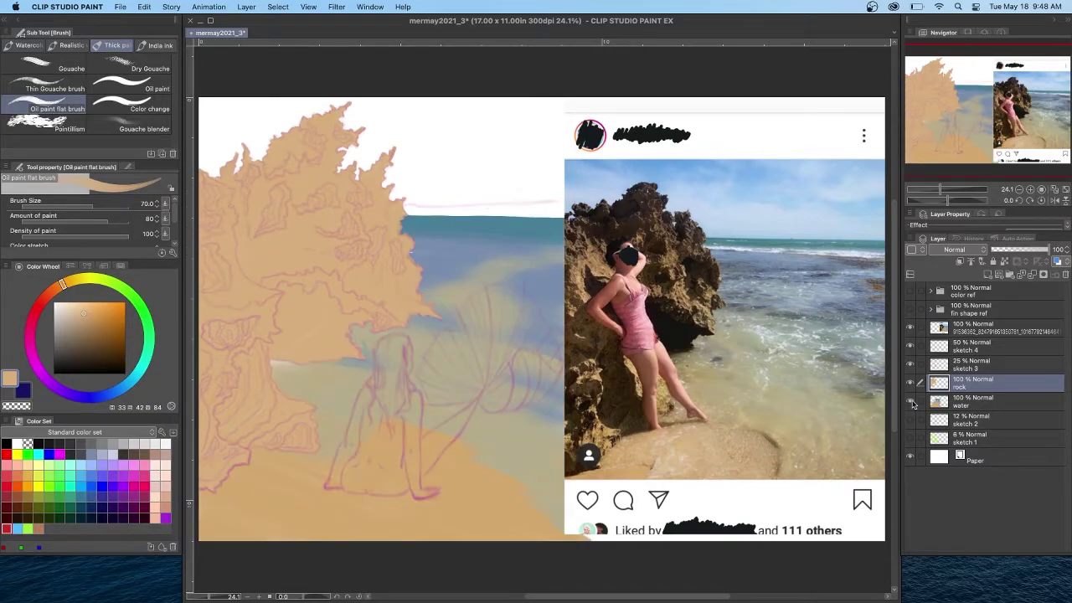
On the water layer, cover the white gaps along the rock's edge with sampled water colours and blend them in.
{"action": "left_click", "coordinate": [1008, 402]}
{"action": "left_click", "coordinate": [409, 251], "text": "alt"}
{"action": "left_click", "coordinate": [337, 396], "text": "alt"}
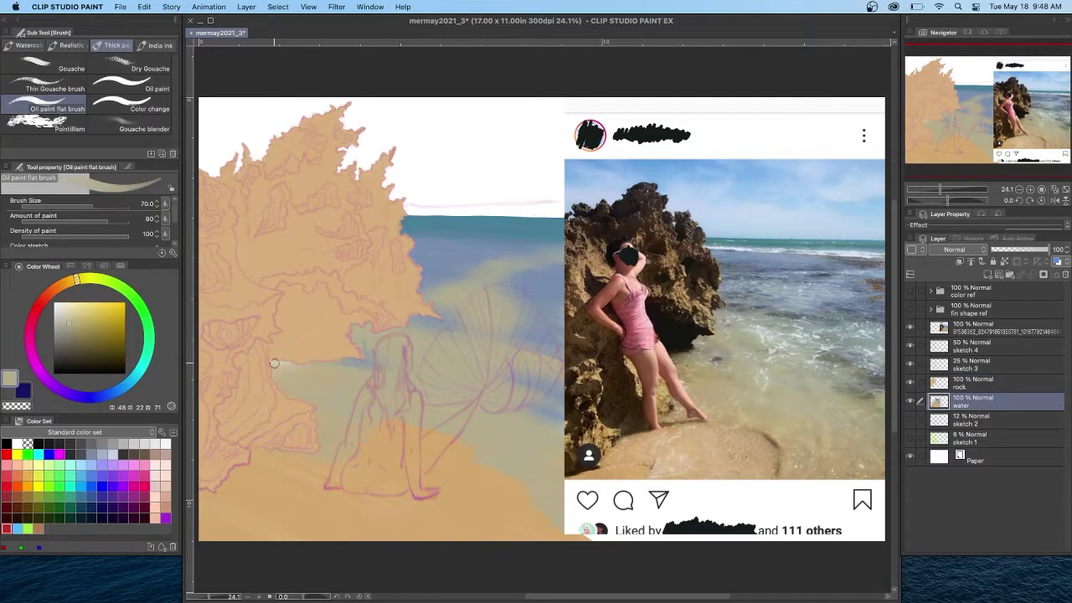
{"action": "key", "text": "j"}
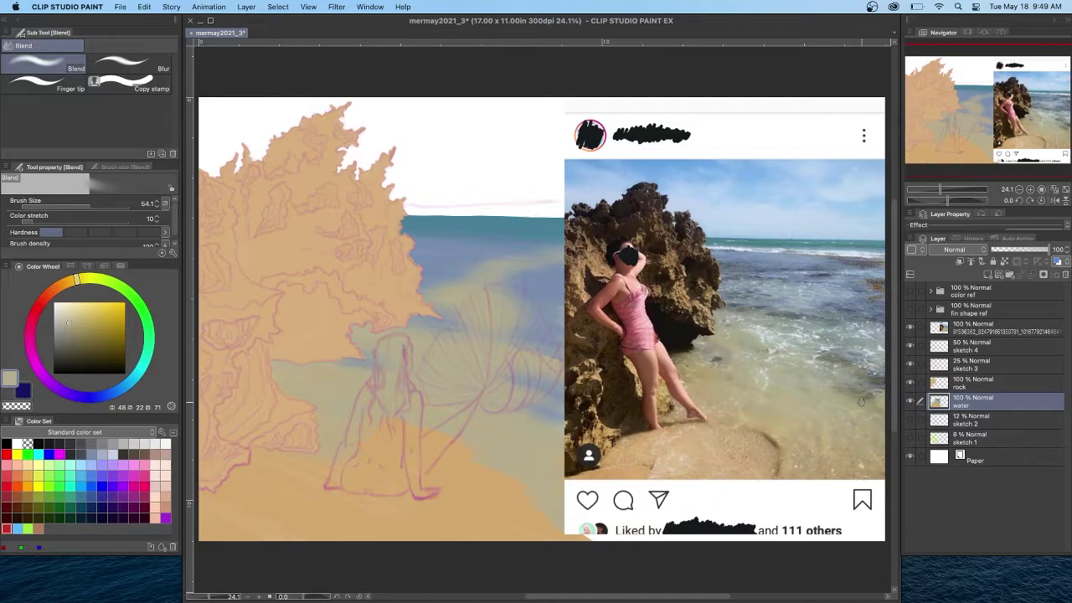
Add a new layer between water and sketch 2 and name it "sky".
{"action": "left_click", "coordinate": [965, 424]}
{"action": "key", "text": "super+shift+n"}
{"action": "double_click", "coordinate": [965, 425]}
{"action": "type", "text": "sky"}
{"action": "key", "text": "Return"}
Fill the sky down to the horizon with blue sampled from the photo and smooth the strokes with the blender brushes.
{"action": "left_click", "coordinate": [737, 180], "text": "alt"}
{"action": "key", "text": "b"}
{"action": "mouse_move", "coordinate": [562, 211]}
{"action": "left_mouse_down"}
{"action": "mouse_move", "coordinate": [342, 218]}
{"action": "mouse_move", "coordinate": [532, 188]}
{"action": "mouse_move", "coordinate": [558, 108]}
{"action": "mouse_move", "coordinate": [395, 91]}
{"action": "mouse_move", "coordinate": [511, 130]}
{"action": "mouse_move", "coordinate": [385, 172]}
{"action": "mouse_move", "coordinate": [335, 147]}
{"action": "mouse_move", "coordinate": [469, 133]}
{"action": "mouse_move", "coordinate": [202, 113]}
{"action": "mouse_move", "coordinate": [201, 172]}
{"action": "left_mouse_up"}
{"action": "left_click", "coordinate": [124, 129]}
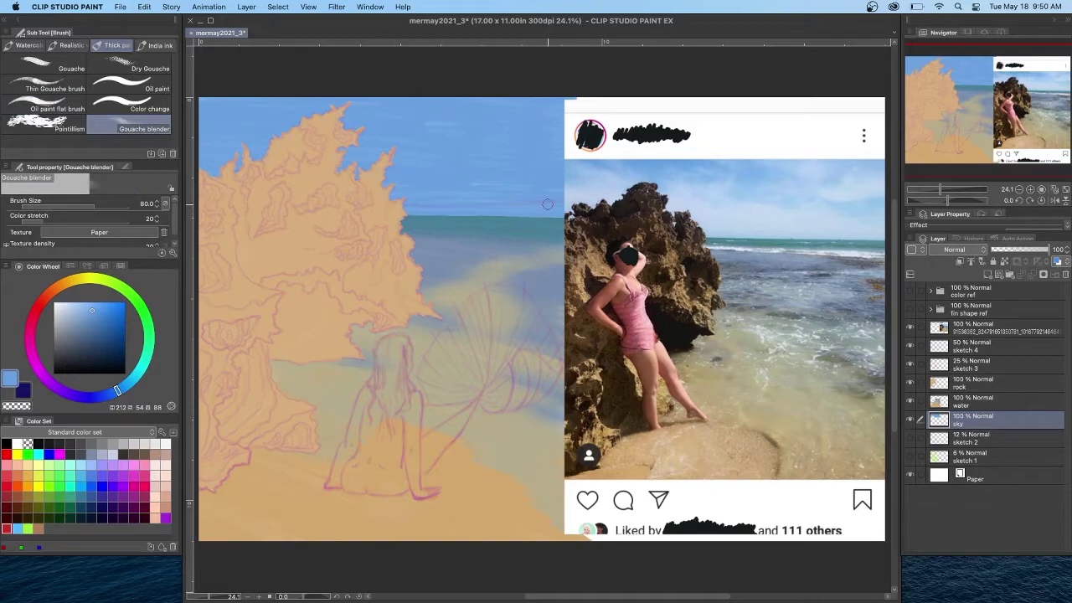
{"action": "left_click", "coordinate": [25, 46]}
{"action": "left_click", "coordinate": [64, 44]}
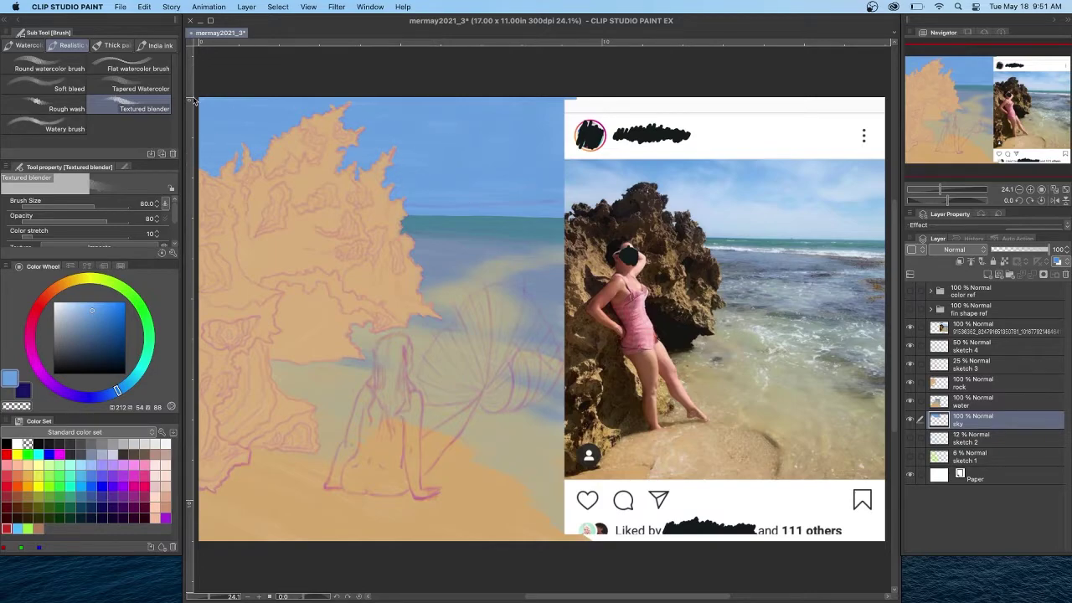
Paint streaky clouds with the Watery brush in pale blue sampled from the photo, and soften them with the Textured blender.
{"action": "left_click", "coordinate": [52, 126]}
{"action": "left_click", "coordinate": [745, 210], "text": "alt"}
{"action": "mouse_move", "coordinate": [452, 210]}
{"action": "left_mouse_down"}
{"action": "mouse_move", "coordinate": [359, 184]}
{"action": "mouse_move", "coordinate": [483, 214]}
{"action": "mouse_move", "coordinate": [503, 201]}
{"action": "mouse_move", "coordinate": [403, 194]}
{"action": "mouse_move", "coordinate": [519, 180]}
{"action": "mouse_move", "coordinate": [341, 135]}
{"action": "mouse_move", "coordinate": [402, 167]}
{"action": "mouse_move", "coordinate": [218, 164]}
{"action": "mouse_move", "coordinate": [285, 105]}
{"action": "left_mouse_up"}
{"action": "left_click_drag", "start_coordinate": [578, 107], "coordinate": [562, 136]}
{"action": "left_click", "coordinate": [129, 103]}
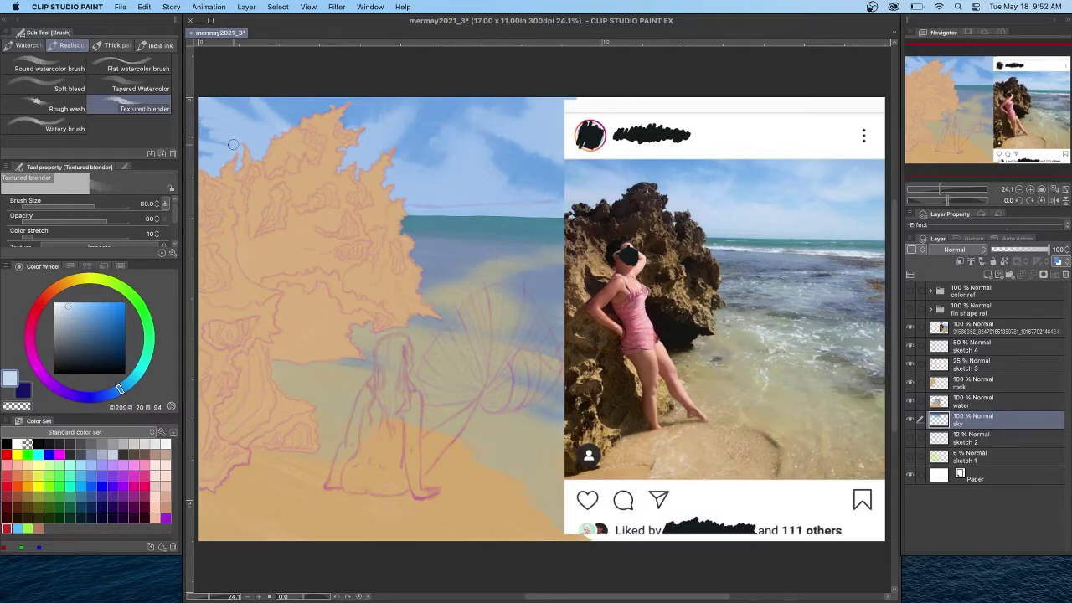
Build up brighter clouds above the horizon and around the rock's top with the Watery brush, and blend them at size 80.
{"action": "left_click", "coordinate": [43, 105]}
{"action": "left_click", "coordinate": [44, 124]}
{"action": "mouse_move", "coordinate": [452, 210]}
{"action": "left_mouse_down"}
{"action": "mouse_move", "coordinate": [393, 197]}
{"action": "mouse_move", "coordinate": [503, 193]}
{"action": "mouse_move", "coordinate": [343, 152]}
{"action": "mouse_move", "coordinate": [401, 124]}
{"action": "left_mouse_up"}
{"action": "left_click_drag", "start_coordinate": [261, 157], "coordinate": [220, 121]}
{"action": "left_click_drag", "start_coordinate": [536, 141], "coordinate": [569, 104]}
{"action": "left_click_drag", "start_coordinate": [460, 147], "coordinate": [544, 97]}
{"action": "left_click", "coordinate": [129, 104]}
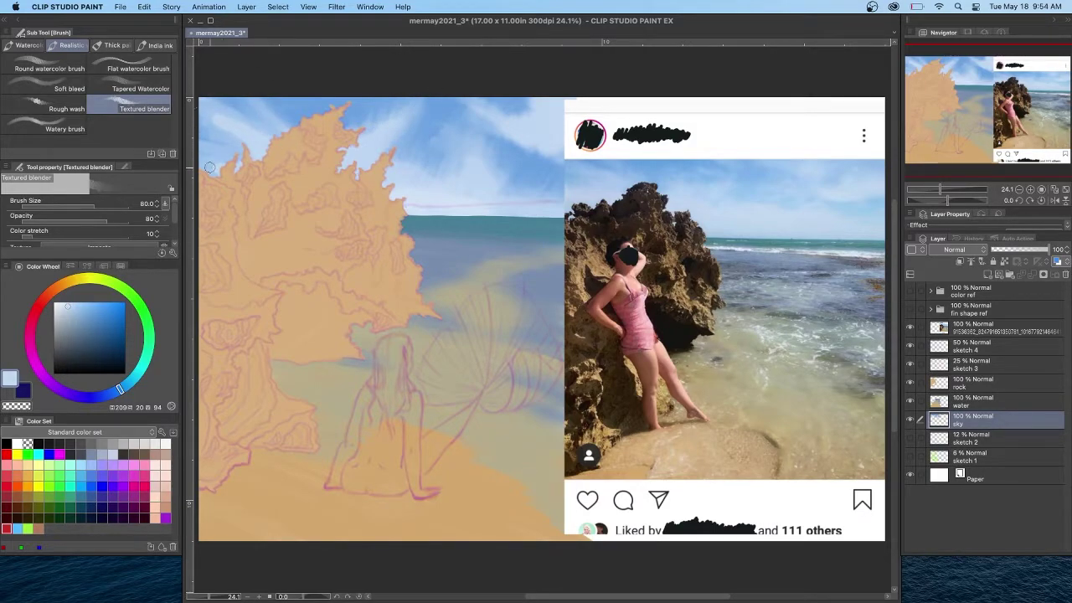
Add another pass of pale blue Watery brush strokes along the horizon, beside the rock and in the upper sky.
{"action": "left_click", "coordinate": [44, 104]}
{"action": "left_click", "coordinate": [43, 124]}
{"action": "left_click", "coordinate": [43, 85]}
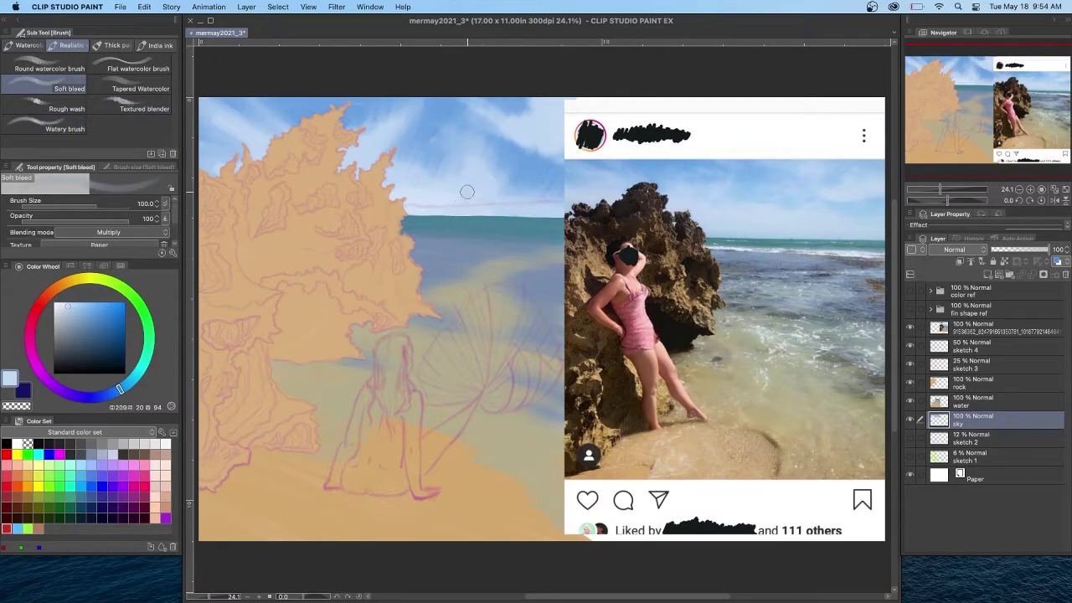
{"action": "left_click", "coordinate": [44, 124]}
{"action": "left_click_drag", "start_coordinate": [553, 211], "coordinate": [415, 210]}
{"action": "mouse_move", "coordinate": [472, 179]}
{"action": "left_mouse_down"}
{"action": "mouse_move", "coordinate": [463, 201]}
{"action": "mouse_move", "coordinate": [487, 202]}
{"action": "mouse_move", "coordinate": [360, 151]}
{"action": "left_mouse_up"}
{"action": "left_click_drag", "start_coordinate": [259, 157], "coordinate": [256, 137]}
{"action": "mouse_move", "coordinate": [558, 132]}
{"action": "left_mouse_down"}
{"action": "mouse_move", "coordinate": [536, 108]}
{"action": "mouse_move", "coordinate": [528, 132]}
{"action": "left_mouse_up"}
Soften the clouds with the Textured blender at sizes 196.3 and 750.6, and switch to the Soft bleed brush.
{"action": "left_click", "coordinate": [98, 107]}
{"action": "left_click_drag", "start_coordinate": [441, 153], "coordinate": [434, 170]}
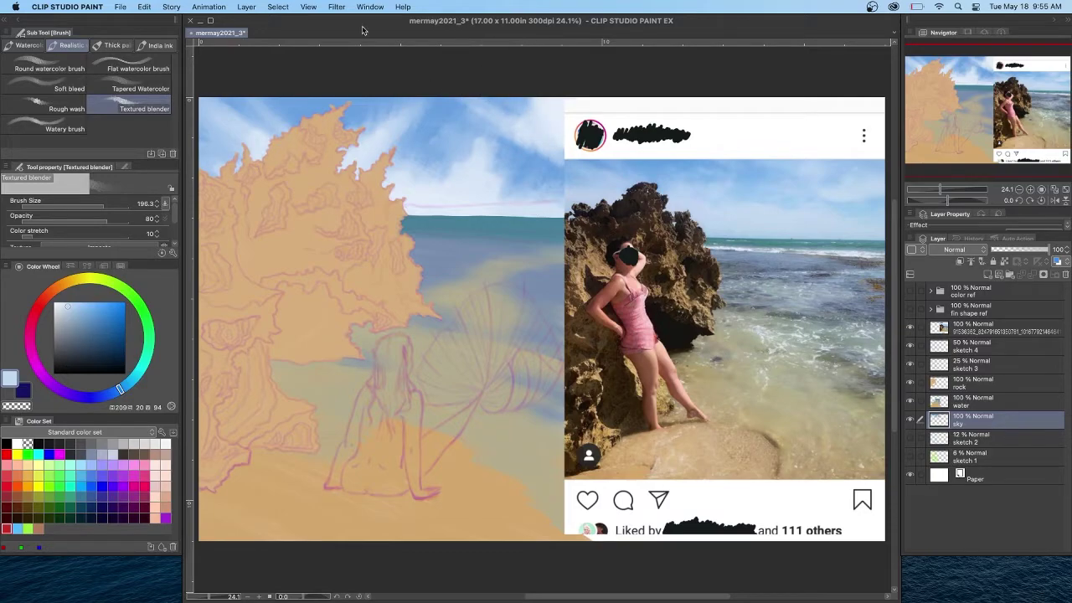
{"action": "left_click", "coordinate": [127, 206]}
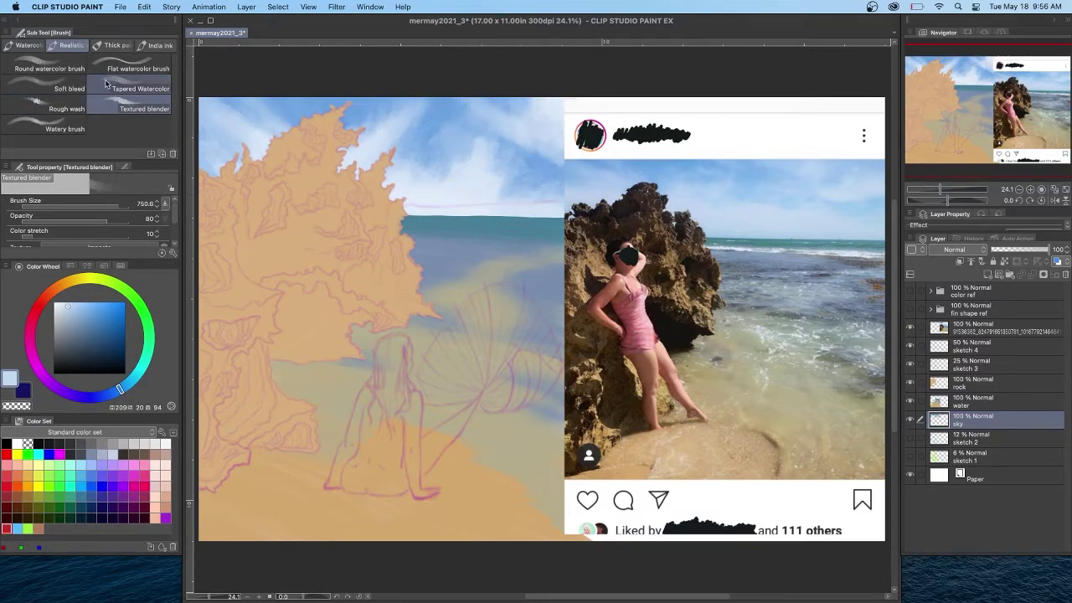
{"action": "left_click", "coordinate": [54, 85]}
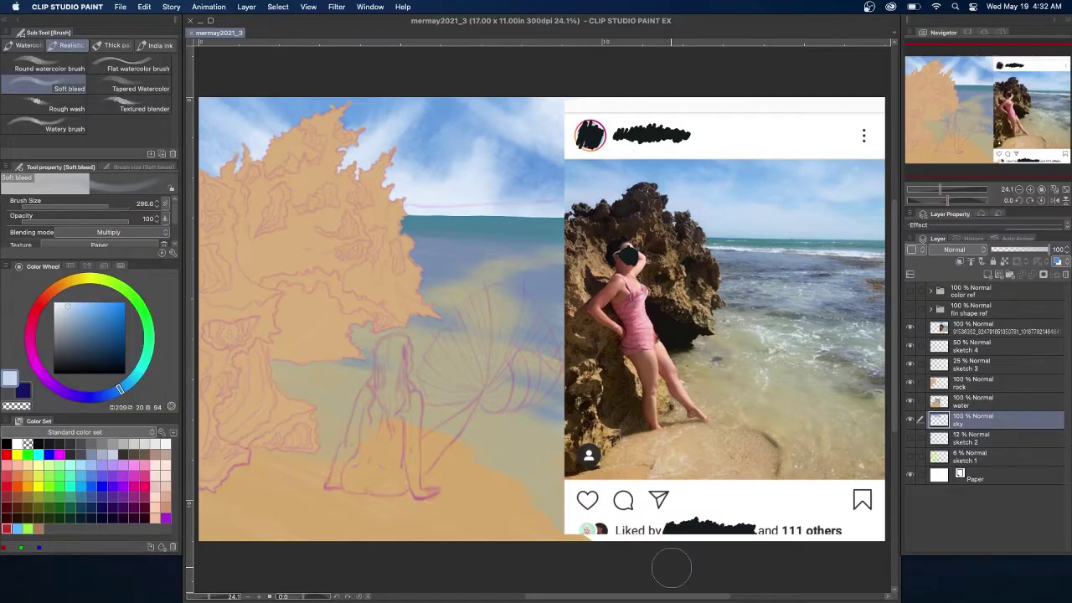
Deepen the upper sky with the Soft bleed brush in blue sampled from the painting, and undo the last stroke.
{"action": "left_click", "coordinate": [426, 167]}
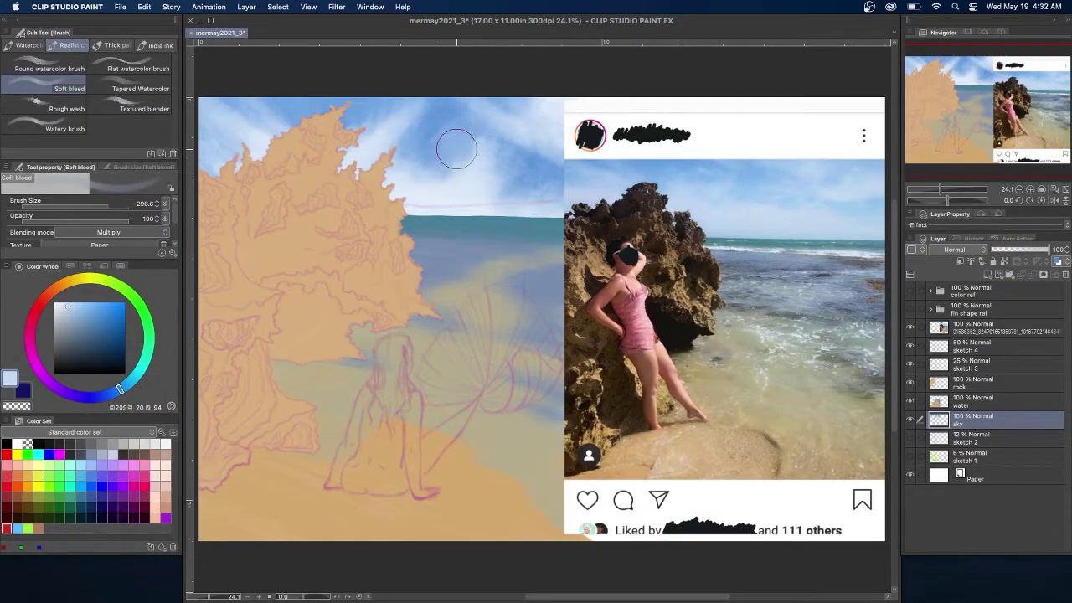
{"action": "left_click", "coordinate": [555, 186], "text": "alt"}
{"action": "mouse_move", "coordinate": [447, 147]}
{"action": "left_mouse_down"}
{"action": "mouse_move", "coordinate": [433, 160]}
{"action": "mouse_move", "coordinate": [416, 153]}
{"action": "mouse_move", "coordinate": [422, 179]}
{"action": "mouse_move", "coordinate": [404, 151]}
{"action": "mouse_move", "coordinate": [436, 99]}
{"action": "mouse_move", "coordinate": [473, 122]}
{"action": "mouse_move", "coordinate": [490, 77]}
{"action": "mouse_move", "coordinate": [527, 179]}
{"action": "mouse_move", "coordinate": [507, 186]}
{"action": "mouse_move", "coordinate": [486, 124]}
{"action": "mouse_move", "coordinate": [386, 90]}
{"action": "mouse_move", "coordinate": [368, 118]}
{"action": "mouse_move", "coordinate": [334, 121]}
{"action": "mouse_move", "coordinate": [289, 91]}
{"action": "mouse_move", "coordinate": [273, 126]}
{"action": "mouse_move", "coordinate": [283, 132]}
{"action": "mouse_move", "coordinate": [201, 125]}
{"action": "mouse_move", "coordinate": [211, 166]}
{"action": "mouse_move", "coordinate": [214, 119]}
{"action": "mouse_move", "coordinate": [285, 130]}
{"action": "mouse_move", "coordinate": [235, 139]}
{"action": "left_mouse_up"}
{"action": "key", "text": "super+z"}
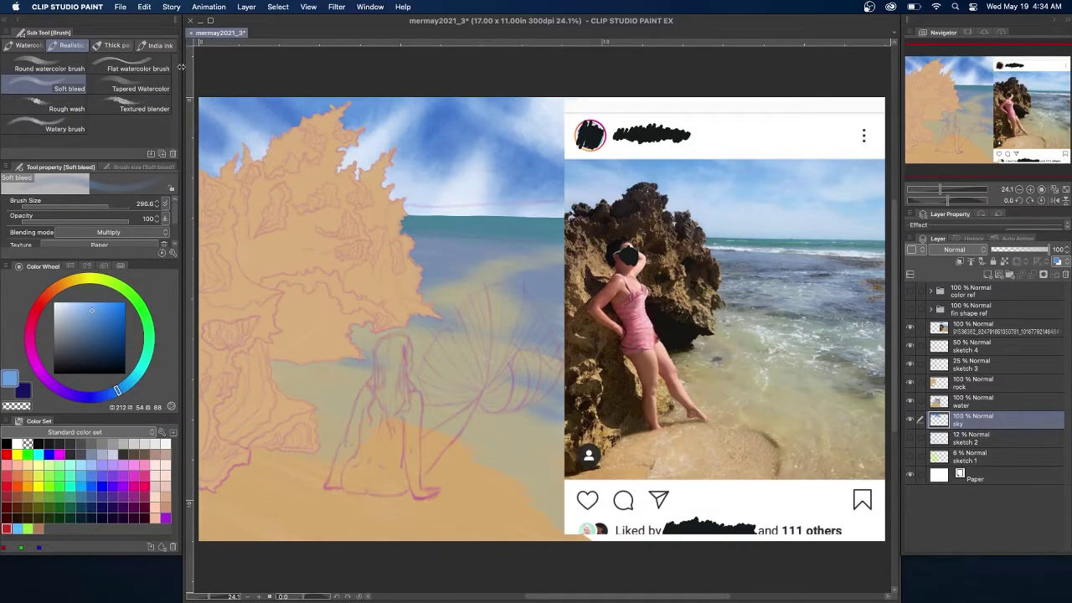
Sample light blue from the photo's sky and glaze it over the clouds above the horizon with the Soft bleed brush.
{"action": "left_click", "coordinate": [854, 209], "text": "alt"}
{"action": "mouse_move", "coordinate": [549, 193]}
{"action": "left_mouse_down"}
{"action": "mouse_move", "coordinate": [560, 196]}
{"action": "mouse_move", "coordinate": [536, 186]}
{"action": "left_mouse_up"}
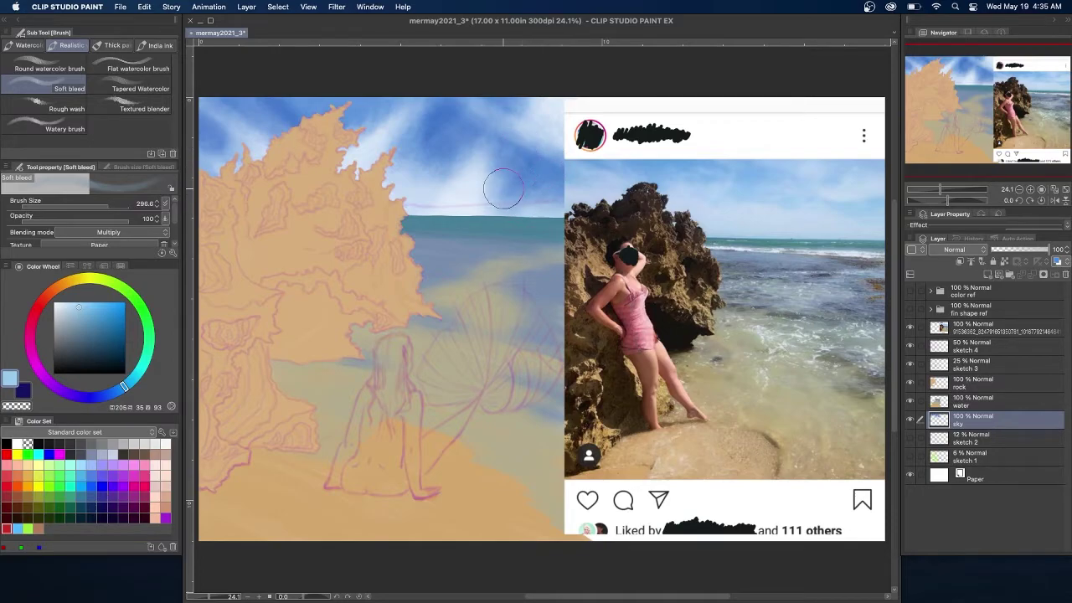
{"action": "left_click_drag", "start_coordinate": [497, 146], "coordinate": [435, 197]}
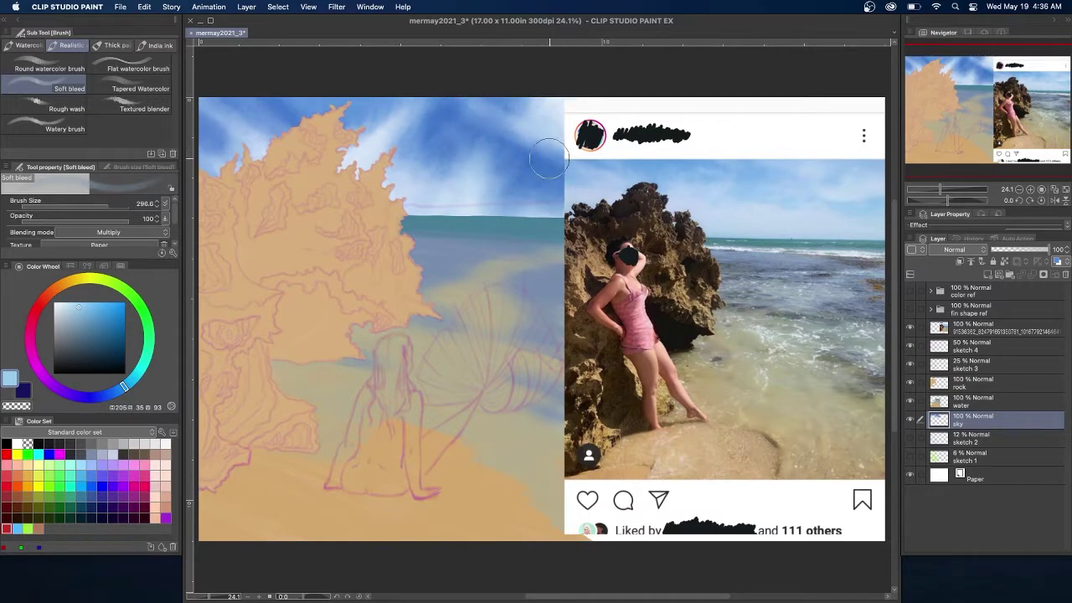
{"action": "mouse_move", "coordinate": [479, 155]}
{"action": "left_mouse_down"}
{"action": "mouse_move", "coordinate": [480, 220]}
{"action": "mouse_move", "coordinate": [498, 163]}
{"action": "mouse_move", "coordinate": [481, 150]}
{"action": "mouse_move", "coordinate": [488, 131]}
{"action": "mouse_move", "coordinate": [449, 160]}
{"action": "left_mouse_up"}
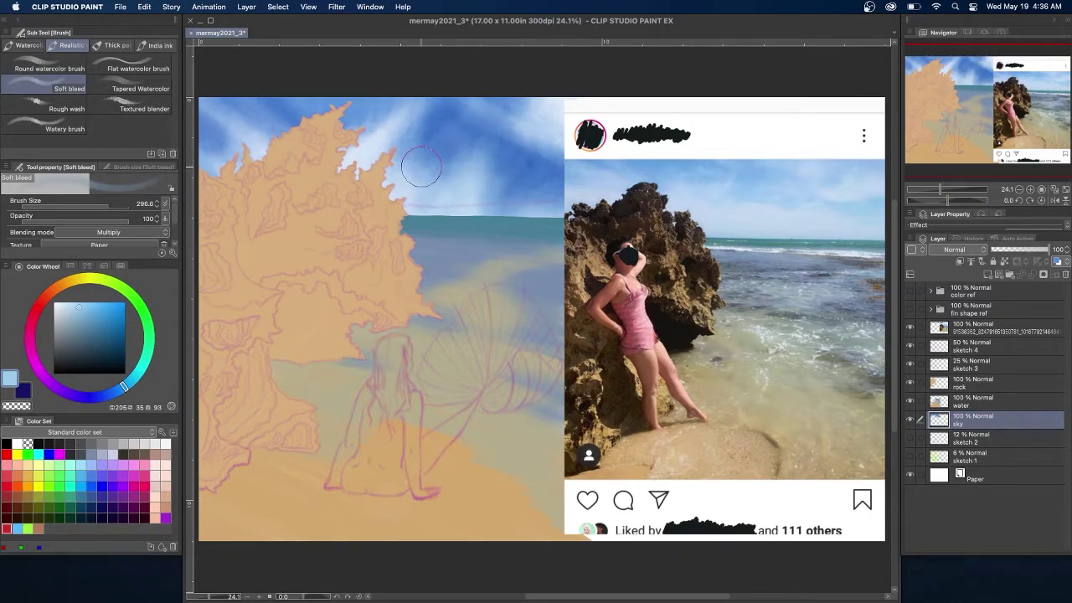
Lower the sky layer's opacity to 85%, and glaze light blue across the sky on a new layer above it.
{"action": "left_click_drag", "start_coordinate": [1044, 249], "coordinate": [1035, 260]}
{"action": "left_click", "coordinate": [988, 275]}
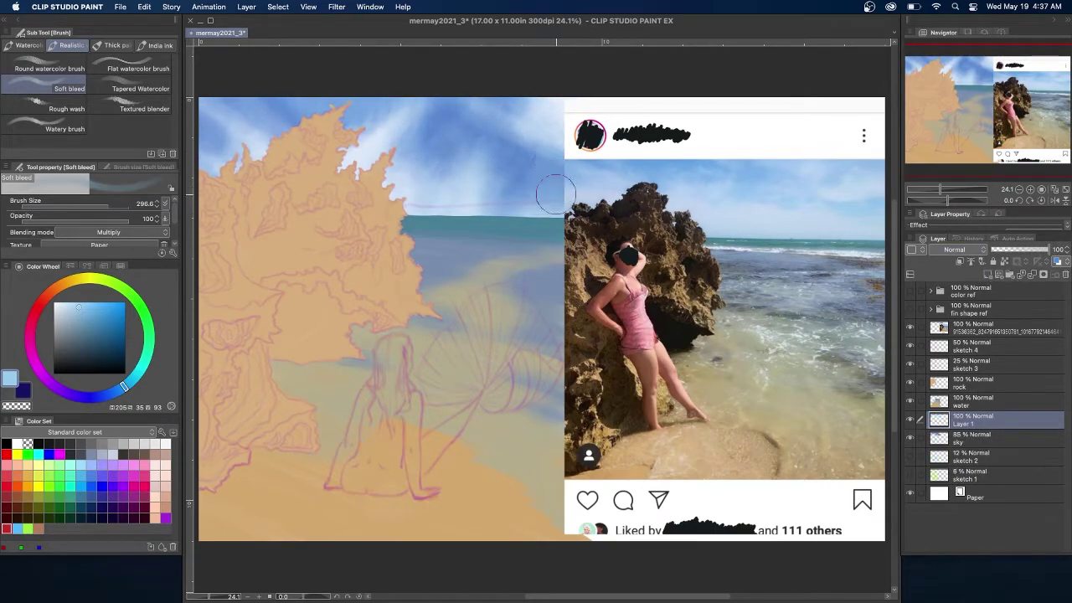
{"action": "mouse_move", "coordinate": [525, 179]}
{"action": "left_mouse_down"}
{"action": "mouse_move", "coordinate": [531, 163]}
{"action": "mouse_move", "coordinate": [482, 142]}
{"action": "left_mouse_up"}
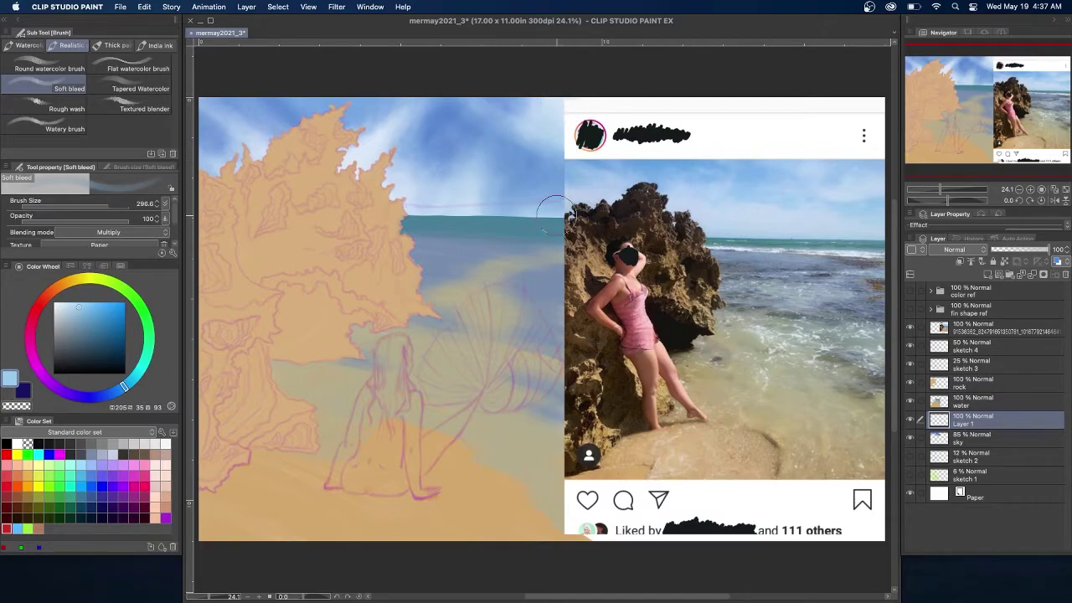
{"action": "mouse_move", "coordinate": [232, 173]}
{"action": "left_mouse_down"}
{"action": "mouse_move", "coordinate": [244, 115]}
{"action": "mouse_move", "coordinate": [330, 178]}
{"action": "mouse_move", "coordinate": [291, 122]}
{"action": "mouse_move", "coordinate": [394, 198]}
{"action": "left_mouse_up"}
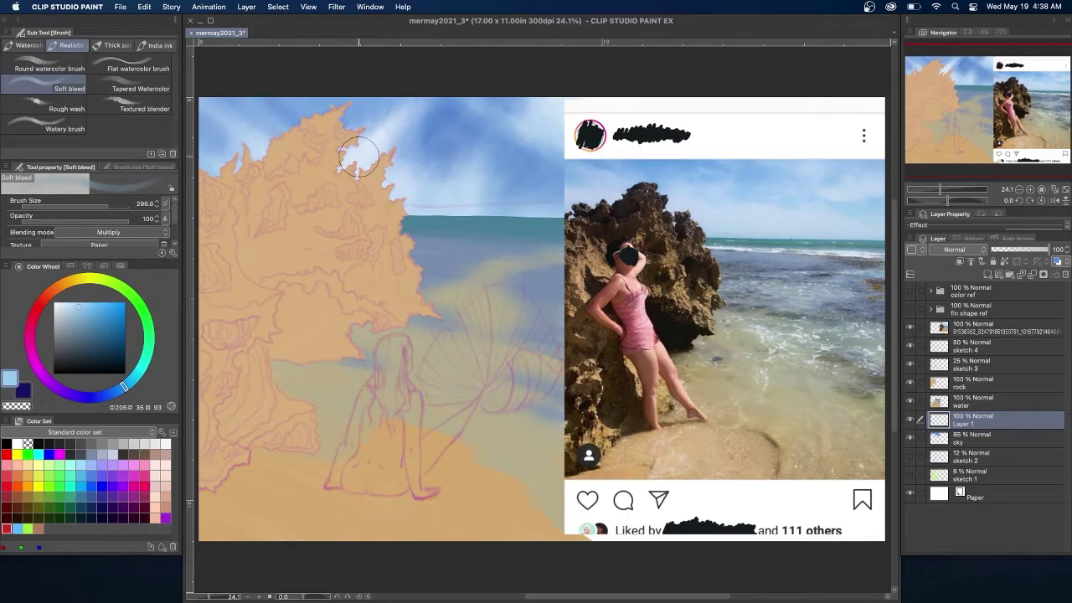
Texture the sky beside the rock with Rough wash softened by the Textured blender, and merge the new layer into the sky layer.
{"action": "left_click", "coordinate": [52, 107]}
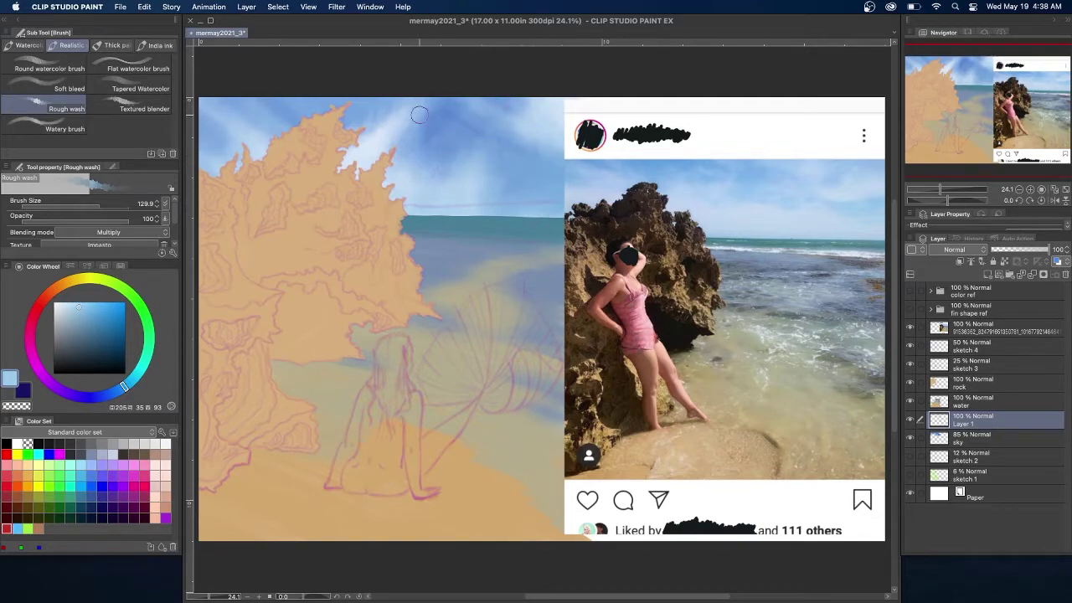
{"action": "mouse_move", "coordinate": [417, 132]}
{"action": "left_mouse_down"}
{"action": "mouse_move", "coordinate": [434, 171]}
{"action": "mouse_move", "coordinate": [403, 147]}
{"action": "mouse_move", "coordinate": [453, 129]}
{"action": "mouse_move", "coordinate": [411, 131]}
{"action": "left_mouse_up"}
{"action": "left_click", "coordinate": [130, 105]}
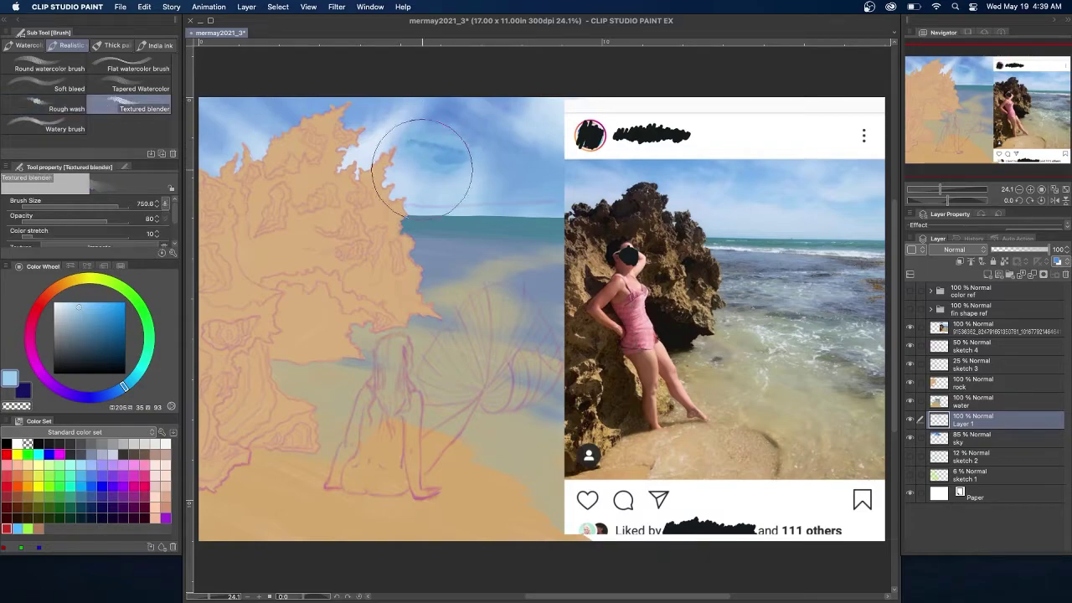
{"action": "mouse_move", "coordinate": [472, 155]}
{"action": "left_mouse_down"}
{"action": "mouse_move", "coordinate": [402, 143]}
{"action": "mouse_move", "coordinate": [380, 125]}
{"action": "mouse_move", "coordinate": [429, 147]}
{"action": "mouse_move", "coordinate": [431, 107]}
{"action": "mouse_move", "coordinate": [428, 128]}
{"action": "mouse_move", "coordinate": [462, 169]}
{"action": "mouse_move", "coordinate": [429, 173]}
{"action": "mouse_move", "coordinate": [390, 132]}
{"action": "left_mouse_up"}
{"action": "key", "text": "comma"}
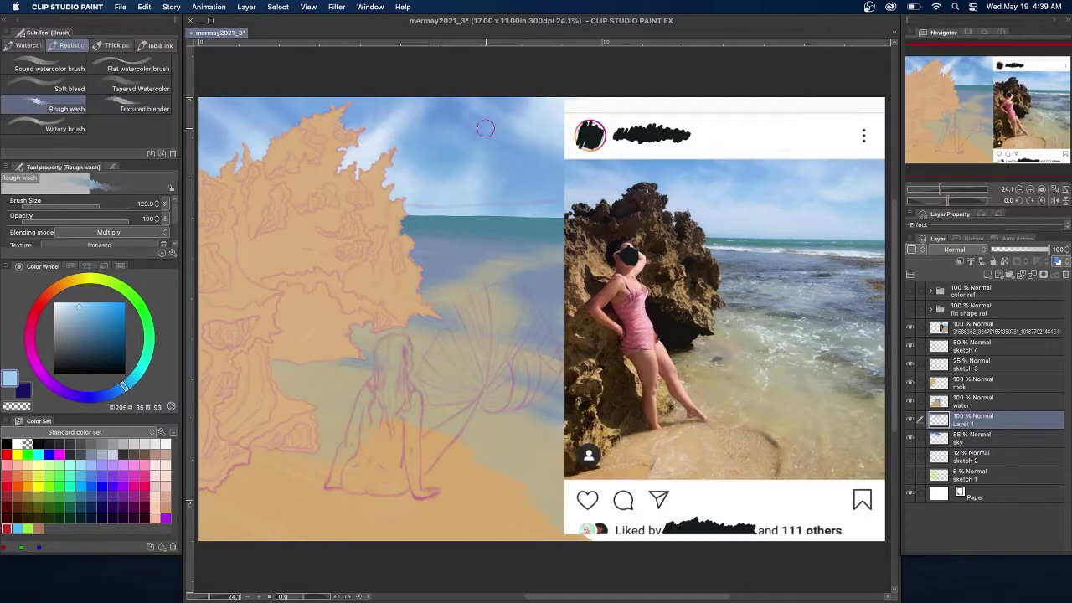
{"action": "key", "text": "period"}
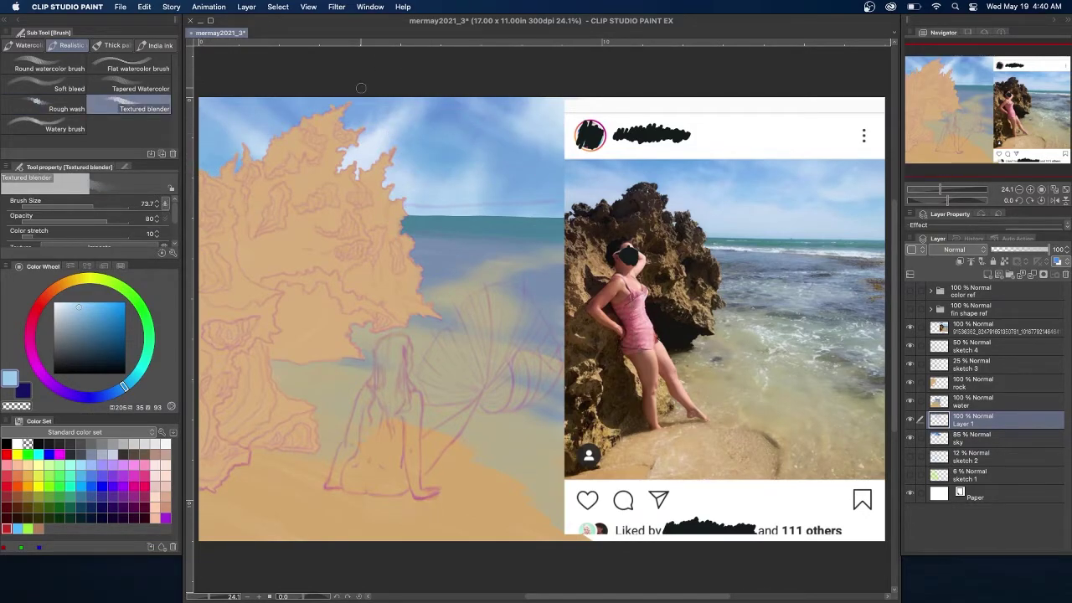
{"action": "right_click", "coordinate": [1005, 425]}
{"action": "left_click", "coordinate": [992, 364]}
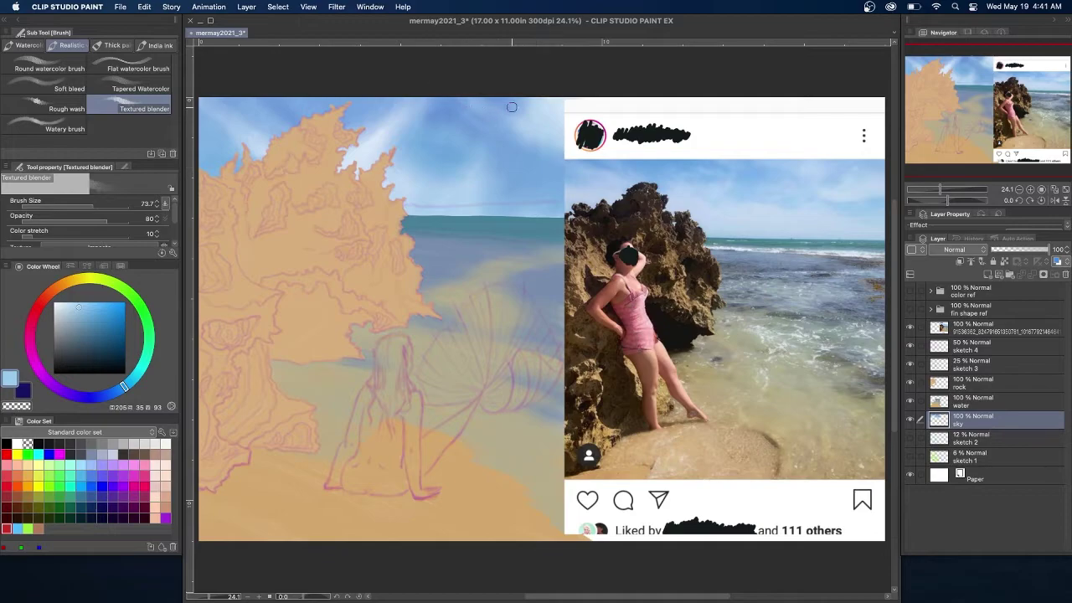
Brighten the clouds in pale blue with the Rough wash and Watery brushes, and soften them with the Textured blender up to size 136.8.
{"action": "left_click", "coordinate": [59, 108]}
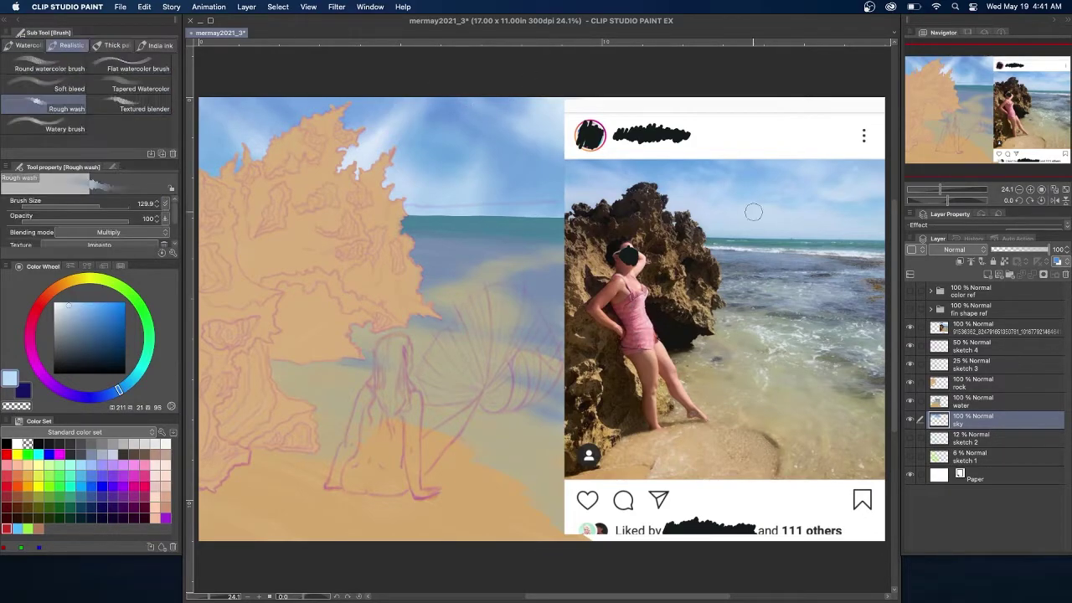
{"action": "left_click", "coordinate": [50, 129]}
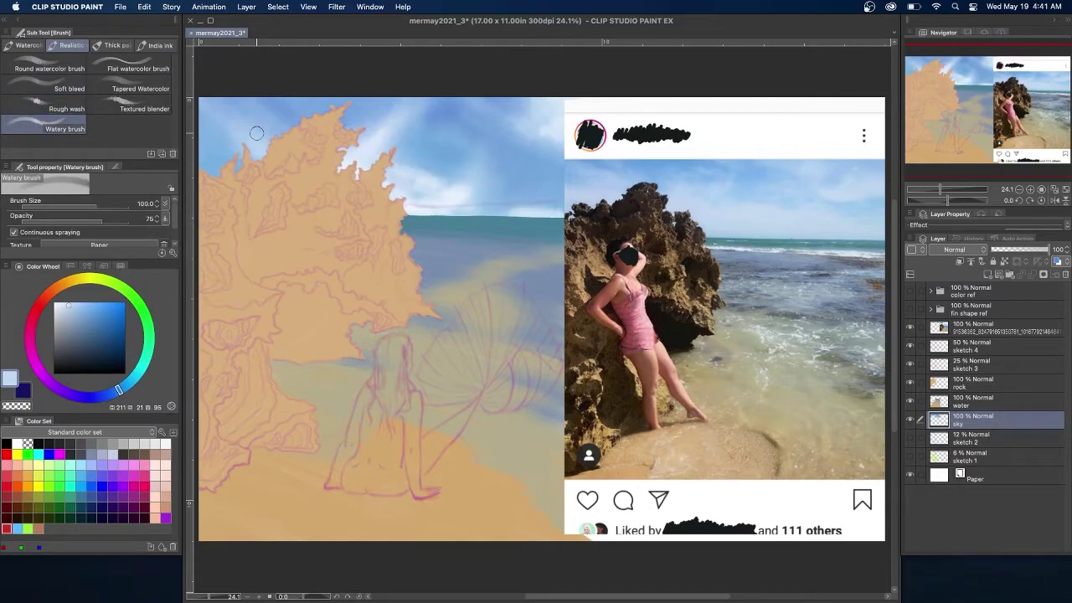
{"action": "left_click", "coordinate": [41, 111]}
{"action": "left_click", "coordinate": [138, 109]}
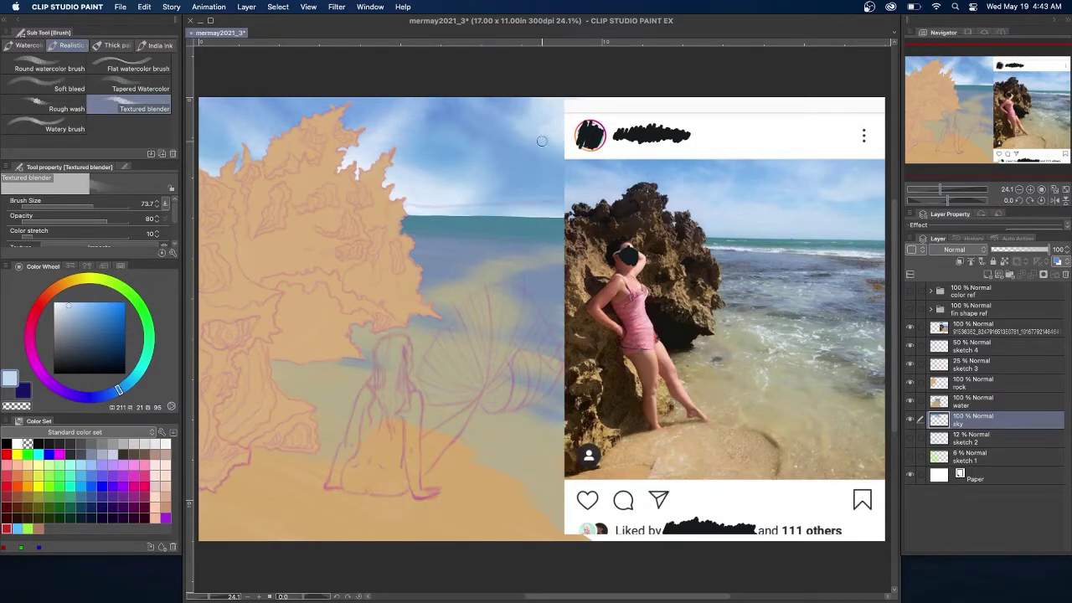
{"action": "left_click", "coordinate": [100, 206]}
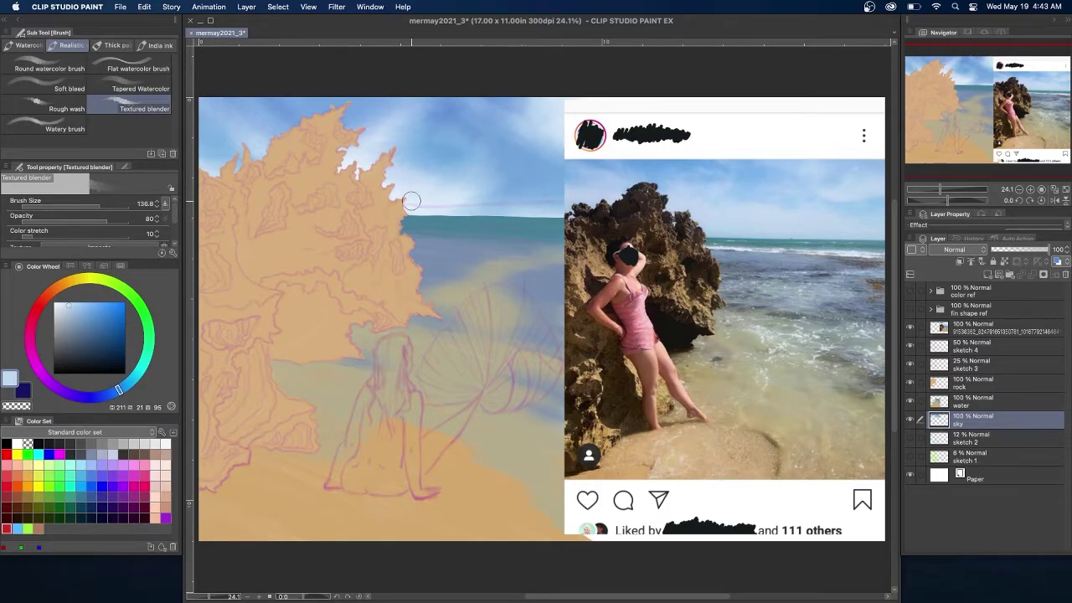
On the water layer, paint near-white foam lines below the horizon with the Thin Gouache brush at 24.9, and soften them with the Gouache blender.
{"action": "left_click", "coordinate": [1006, 404]}
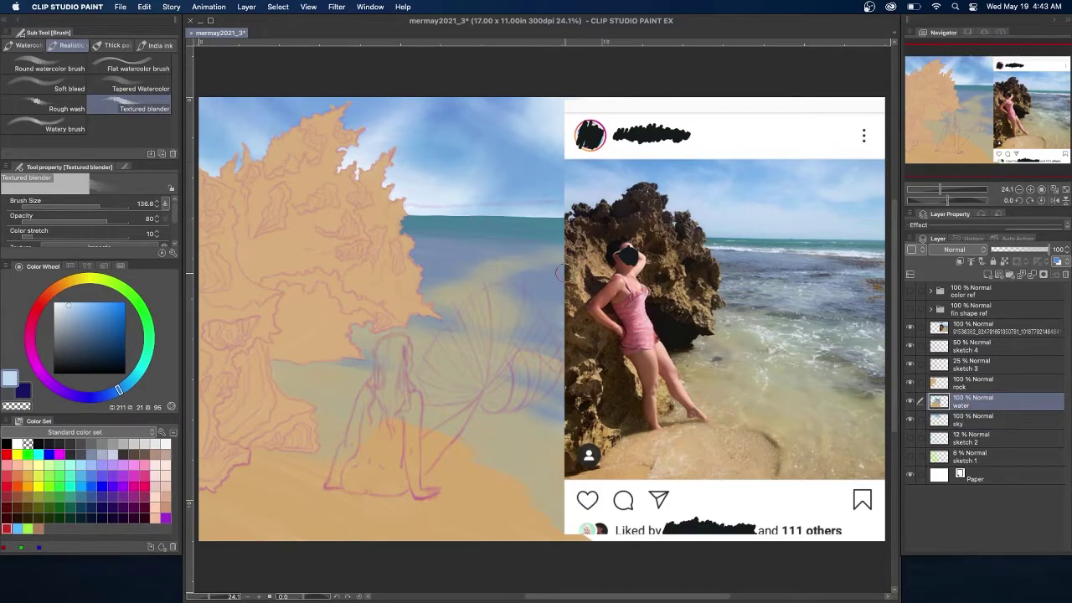
{"action": "left_click", "coordinate": [111, 45]}
{"action": "left_click", "coordinate": [50, 84]}
{"action": "left_click", "coordinate": [81, 206]}
{"action": "left_click", "coordinate": [381, 188], "text": "alt"}
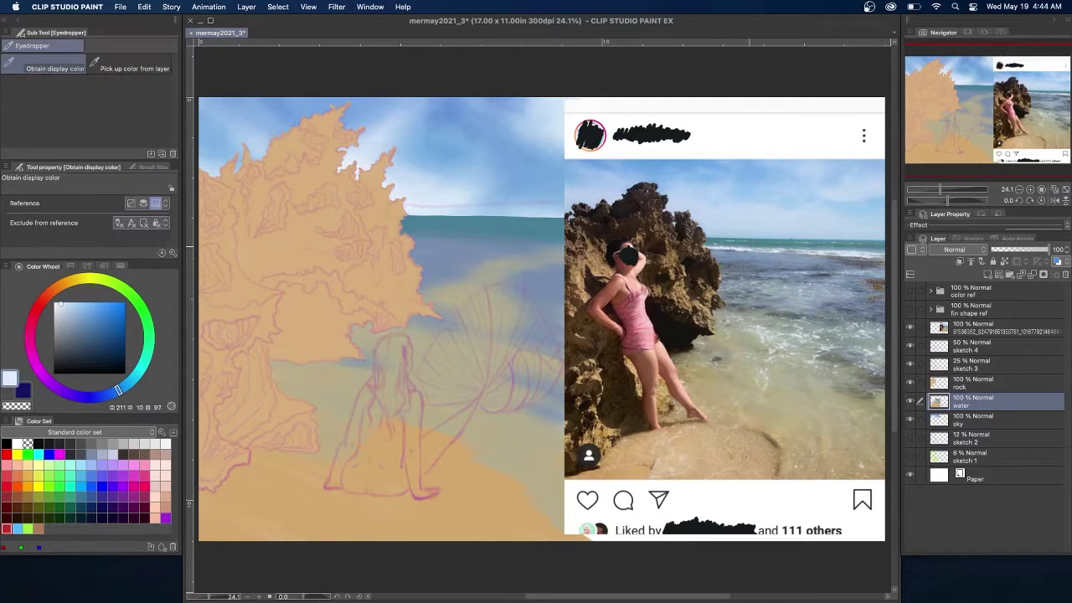
{"action": "left_click_drag", "start_coordinate": [401, 232], "coordinate": [449, 237]}
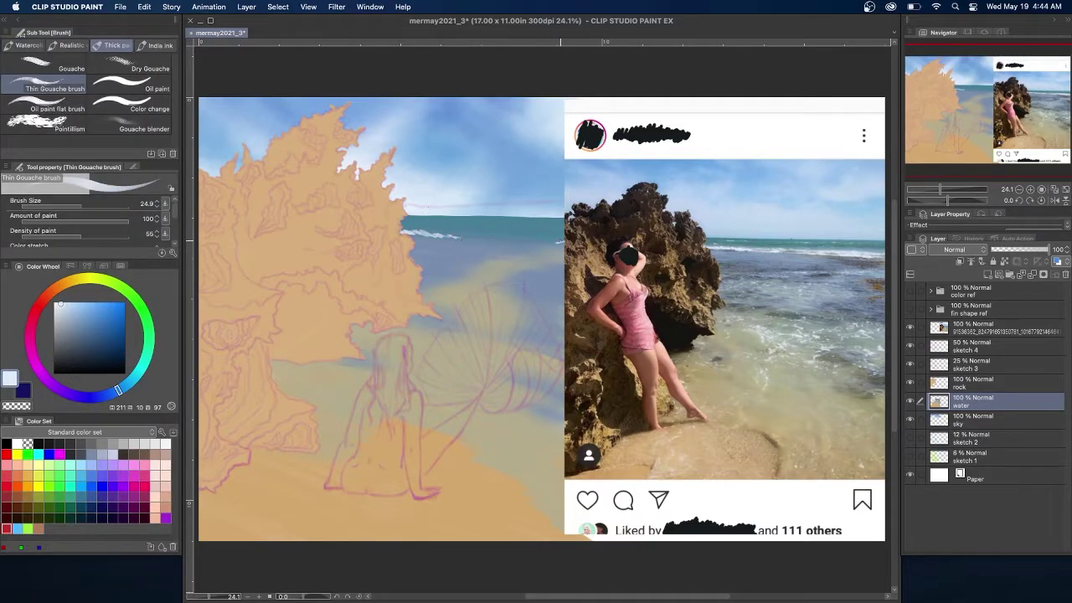
{"action": "mouse_move", "coordinate": [553, 240]}
{"action": "left_mouse_down"}
{"action": "mouse_move", "coordinate": [498, 241]}
{"action": "mouse_move", "coordinate": [525, 239]}
{"action": "mouse_move", "coordinate": [520, 221]}
{"action": "mouse_move", "coordinate": [492, 240]}
{"action": "mouse_move", "coordinate": [424, 235]}
{"action": "mouse_move", "coordinate": [491, 240]}
{"action": "mouse_move", "coordinate": [459, 236]}
{"action": "left_mouse_up"}
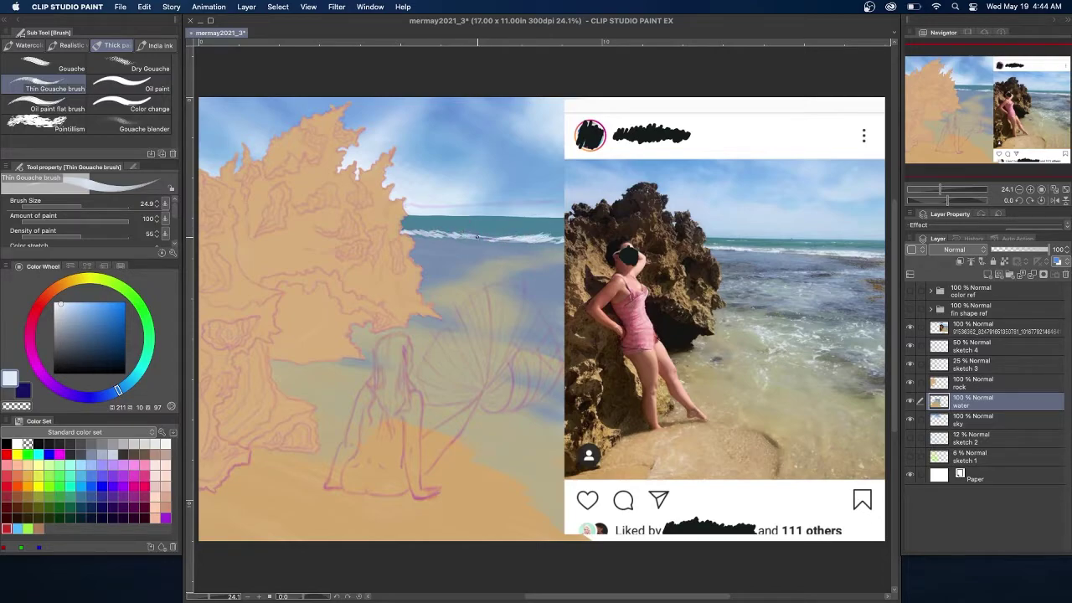
{"action": "left_click_drag", "start_coordinate": [530, 237], "coordinate": [403, 228]}
{"action": "left_click_drag", "start_coordinate": [475, 222], "coordinate": [518, 222]}
{"action": "left_click", "coordinate": [129, 123]}
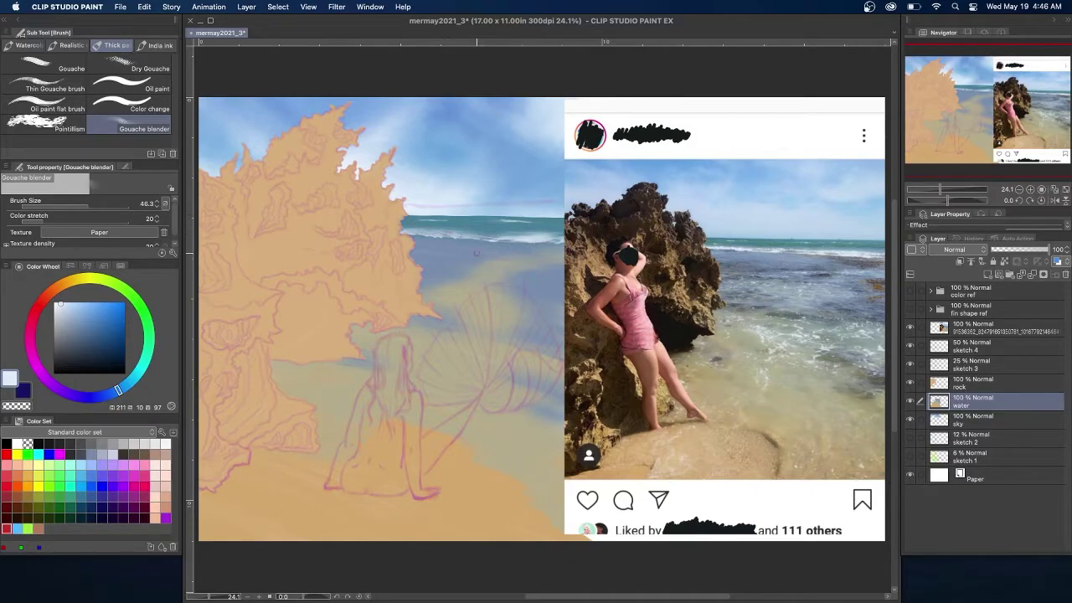
Paint dark blue-grey patches across the water with the Thin Gouache brush, using a colour sampled from the photo's sea.
{"action": "left_click", "coordinate": [43, 84]}
{"action": "left_click", "coordinate": [754, 265], "text": "alt"}
{"action": "mouse_move", "coordinate": [423, 271]}
{"action": "left_mouse_down"}
{"action": "mouse_move", "coordinate": [451, 266]}
{"action": "mouse_move", "coordinate": [420, 268]}
{"action": "left_mouse_up"}
{"action": "mouse_move", "coordinate": [501, 261]}
{"action": "left_mouse_down"}
{"action": "mouse_move", "coordinate": [560, 269]}
{"action": "mouse_move", "coordinate": [416, 260]}
{"action": "mouse_move", "coordinate": [473, 255]}
{"action": "left_mouse_up"}
{"action": "mouse_move", "coordinate": [563, 300]}
{"action": "left_mouse_down"}
{"action": "mouse_move", "coordinate": [504, 292]}
{"action": "mouse_move", "coordinate": [548, 297]}
{"action": "mouse_move", "coordinate": [517, 280]}
{"action": "mouse_move", "coordinate": [539, 286]}
{"action": "mouse_move", "coordinate": [547, 265]}
{"action": "mouse_move", "coordinate": [541, 277]}
{"action": "mouse_move", "coordinate": [561, 260]}
{"action": "left_mouse_up"}
{"action": "mouse_move", "coordinate": [566, 306]}
{"action": "left_mouse_down"}
{"action": "mouse_move", "coordinate": [543, 310]}
{"action": "mouse_move", "coordinate": [558, 316]}
{"action": "left_mouse_up"}
{"action": "mouse_move", "coordinate": [438, 304]}
{"action": "left_mouse_down"}
{"action": "mouse_move", "coordinate": [444, 289]}
{"action": "mouse_move", "coordinate": [459, 301]}
{"action": "mouse_move", "coordinate": [429, 301]}
{"action": "mouse_move", "coordinate": [447, 323]}
{"action": "left_mouse_up"}
{"action": "mouse_move", "coordinate": [524, 352]}
{"action": "left_mouse_down"}
{"action": "mouse_move", "coordinate": [563, 352]}
{"action": "mouse_move", "coordinate": [548, 345]}
{"action": "left_mouse_up"}
{"action": "mouse_move", "coordinate": [547, 399]}
{"action": "left_mouse_down"}
{"action": "mouse_move", "coordinate": [561, 402]}
{"action": "mouse_move", "coordinate": [533, 398]}
{"action": "mouse_move", "coordinate": [563, 406]}
{"action": "left_mouse_up"}
{"action": "left_click_drag", "start_coordinate": [364, 394], "coordinate": [340, 397]}
Blend the dark patches beside the rock, around the tail fin and by the figure into the water with the Gouache blender.
{"action": "left_click", "coordinate": [119, 122]}
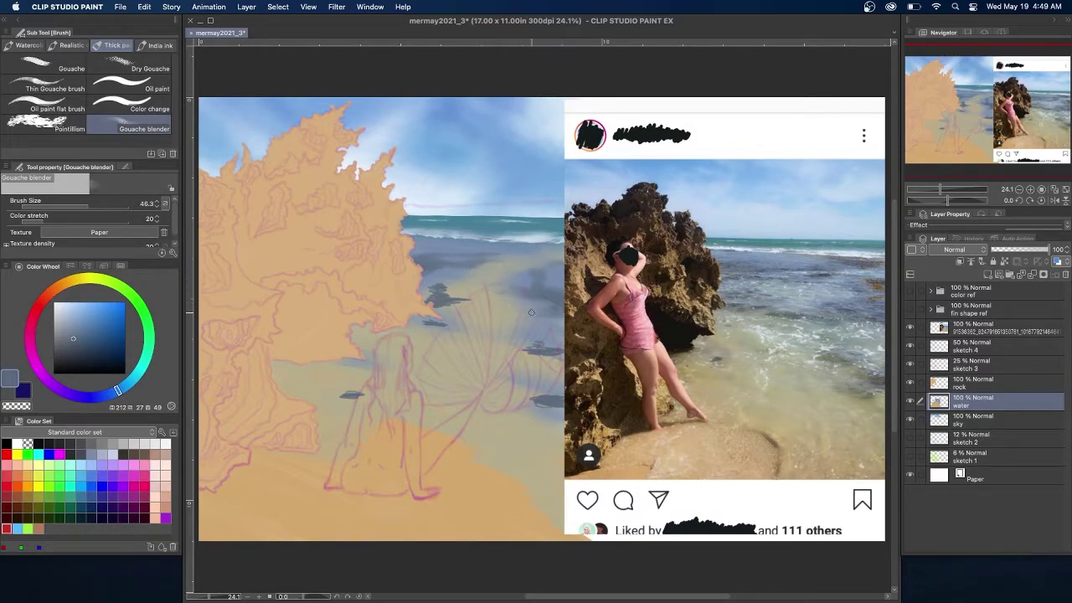
{"action": "mouse_move", "coordinate": [446, 306]}
{"action": "left_mouse_down"}
{"action": "mouse_move", "coordinate": [441, 290]}
{"action": "mouse_move", "coordinate": [421, 322]}
{"action": "mouse_move", "coordinate": [443, 323]}
{"action": "left_mouse_up"}
{"action": "left_click_drag", "start_coordinate": [558, 352], "coordinate": [518, 351]}
{"action": "left_click_drag", "start_coordinate": [559, 400], "coordinate": [529, 399]}
{"action": "left_click_drag", "start_coordinate": [364, 392], "coordinate": [327, 397]}
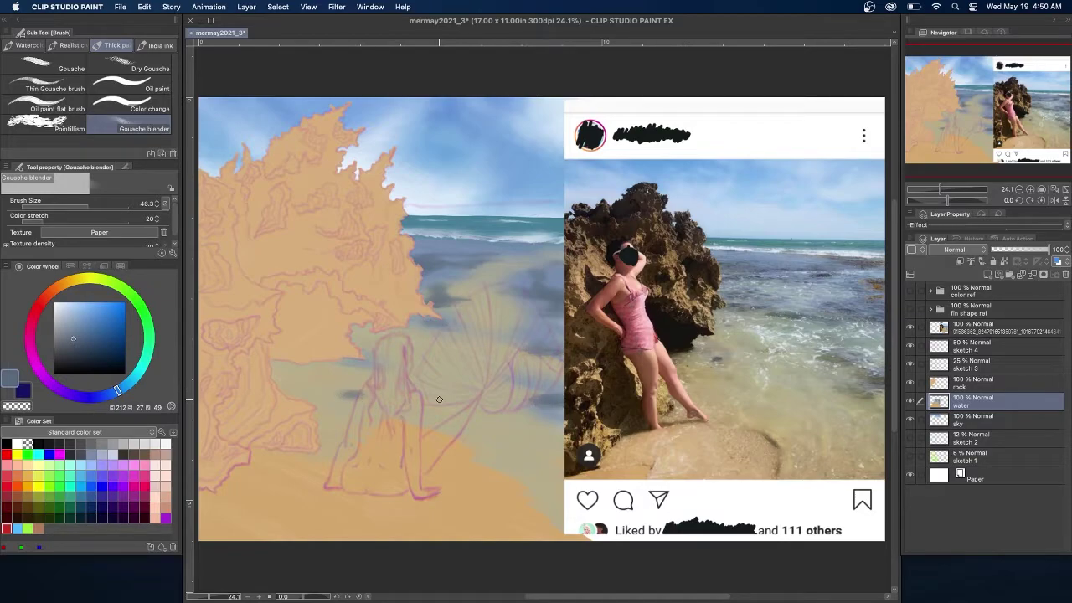
Paint blue ripples below the foam and beside the rock with the Thin Gouache brush, sampling blues from the painting and photo.
{"action": "key", "text": "b"}
{"action": "left_click", "coordinate": [419, 241], "text": "alt"}
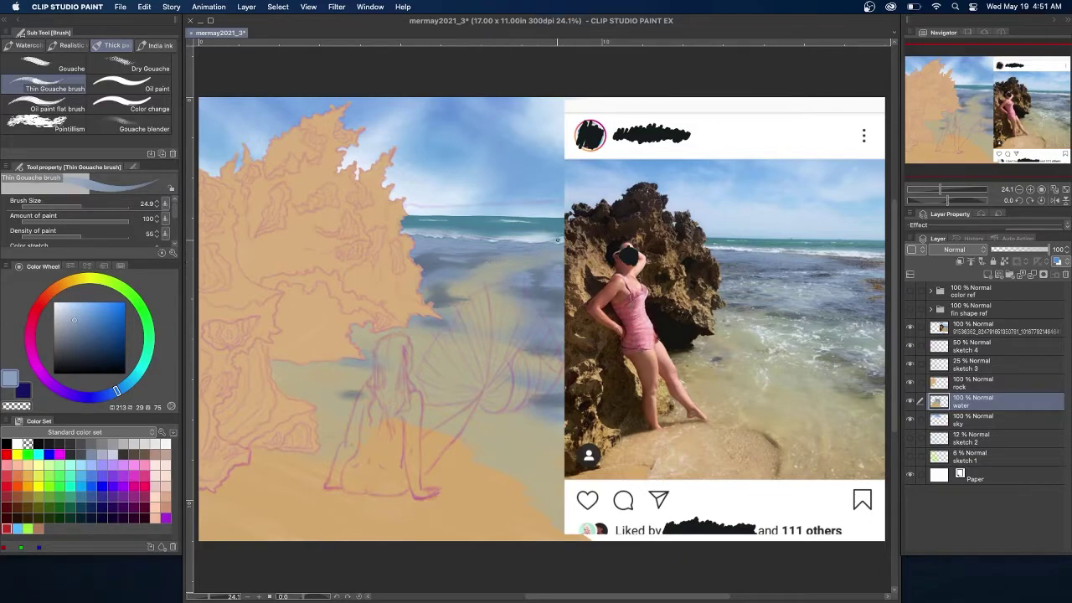
{"action": "left_click", "coordinate": [535, 247], "text": "alt"}
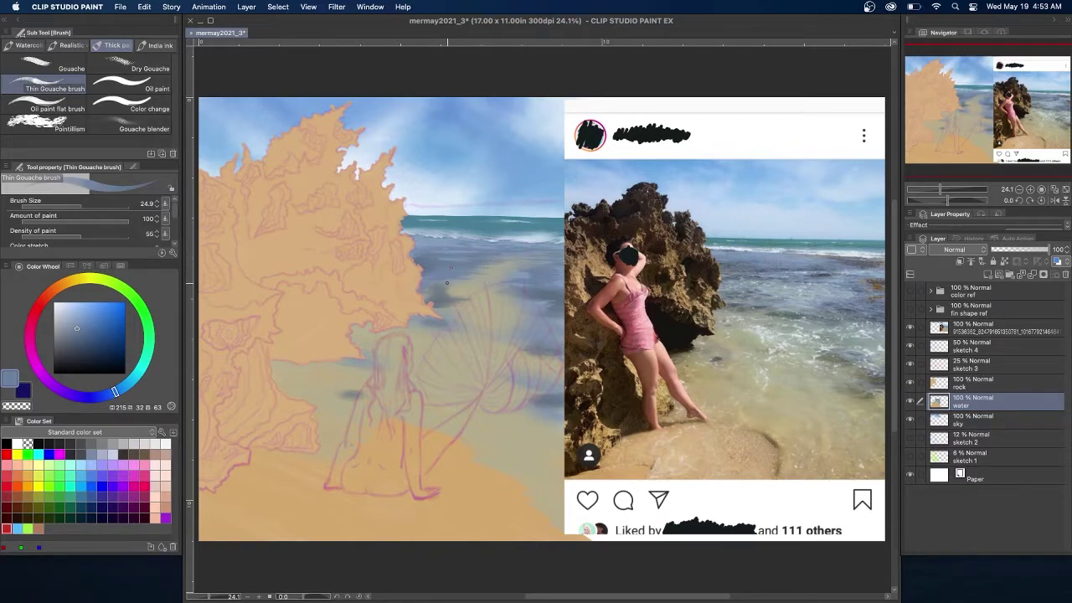
{"action": "left_click_drag", "start_coordinate": [444, 305], "coordinate": [469, 303]}
{"action": "left_click_drag", "start_coordinate": [561, 320], "coordinate": [552, 321]}
{"action": "left_click", "coordinate": [836, 282], "text": "alt"}
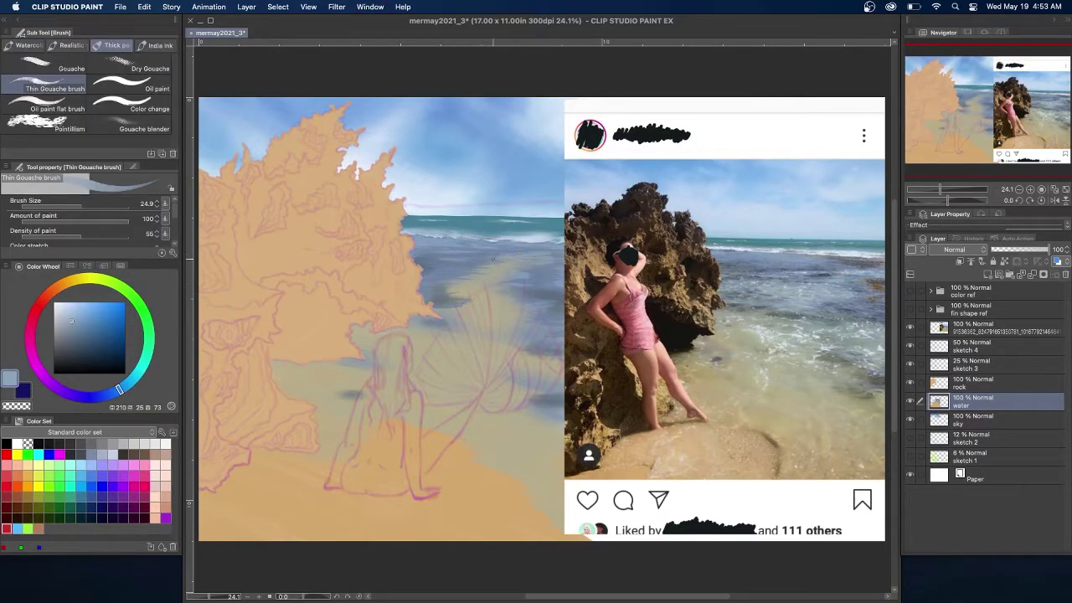
Work grey-blue and muted green ripples into the sandy band of mid-distance water with colours sampled from the painting.
{"action": "left_click", "coordinate": [516, 261], "text": "alt"}
{"action": "left_click", "coordinate": [526, 268], "text": "alt"}
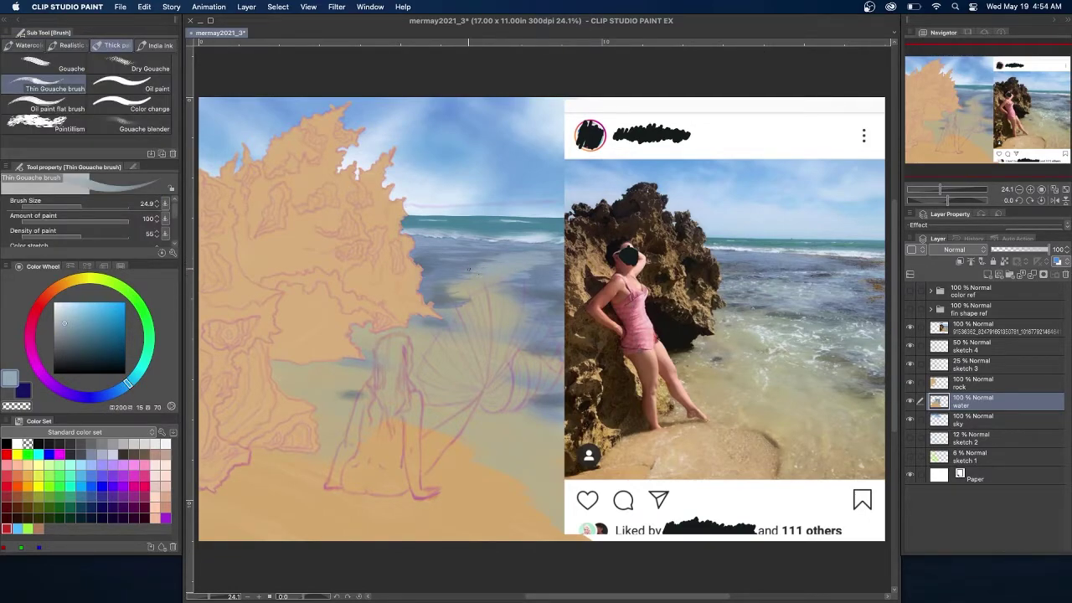
{"action": "left_click", "coordinate": [468, 269], "text": "alt"}
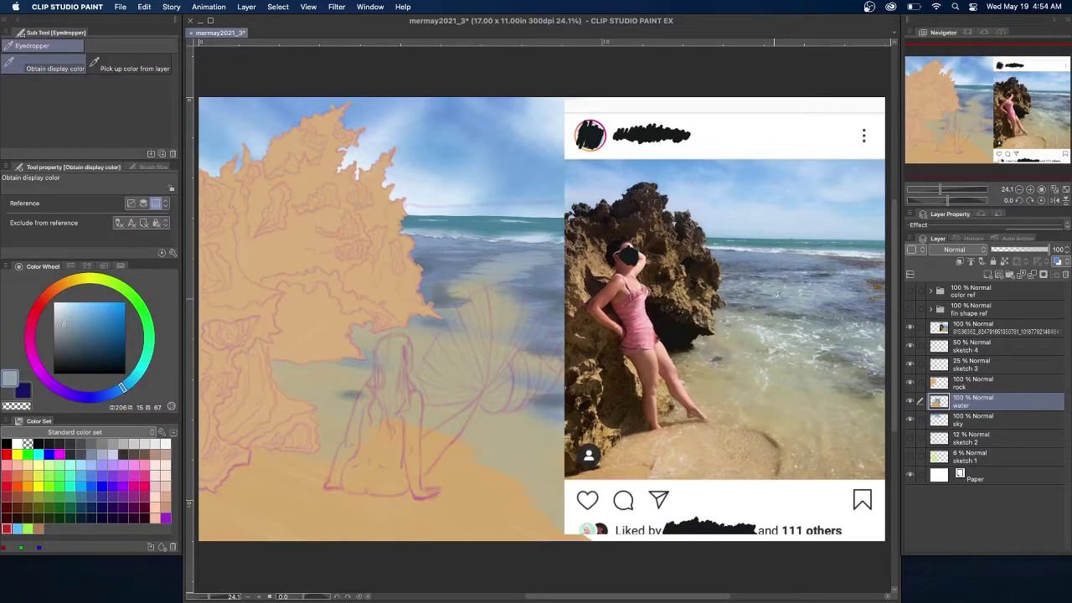
{"action": "left_click", "coordinate": [469, 285], "text": "alt"}
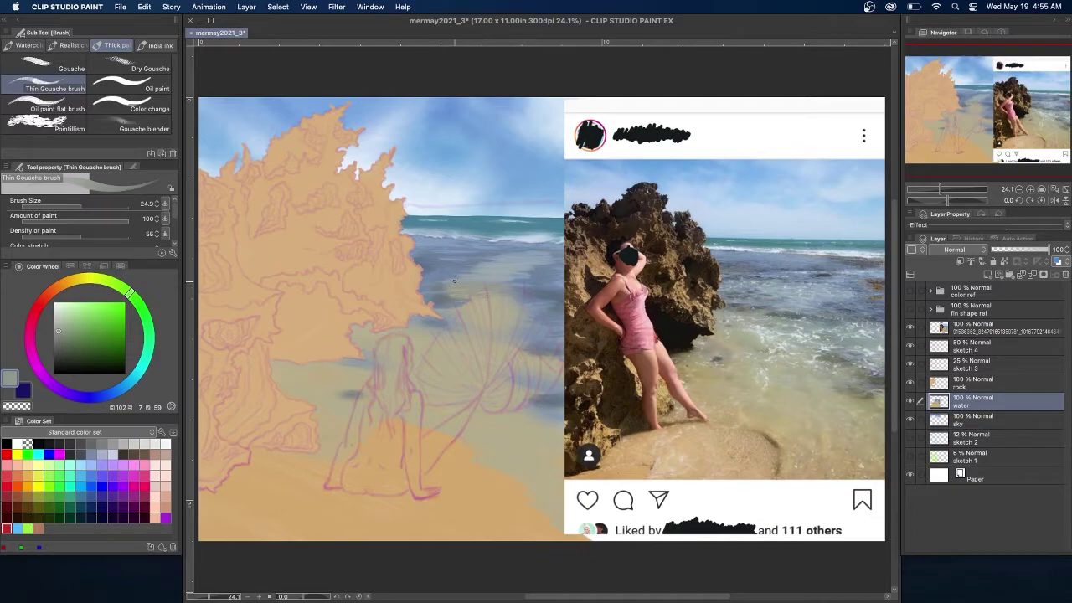
Paint the shallows around the figure and tail fin down to the shoreline in grey-green and tan tones sampled from the water.
{"action": "left_click", "coordinate": [522, 300], "text": "alt"}
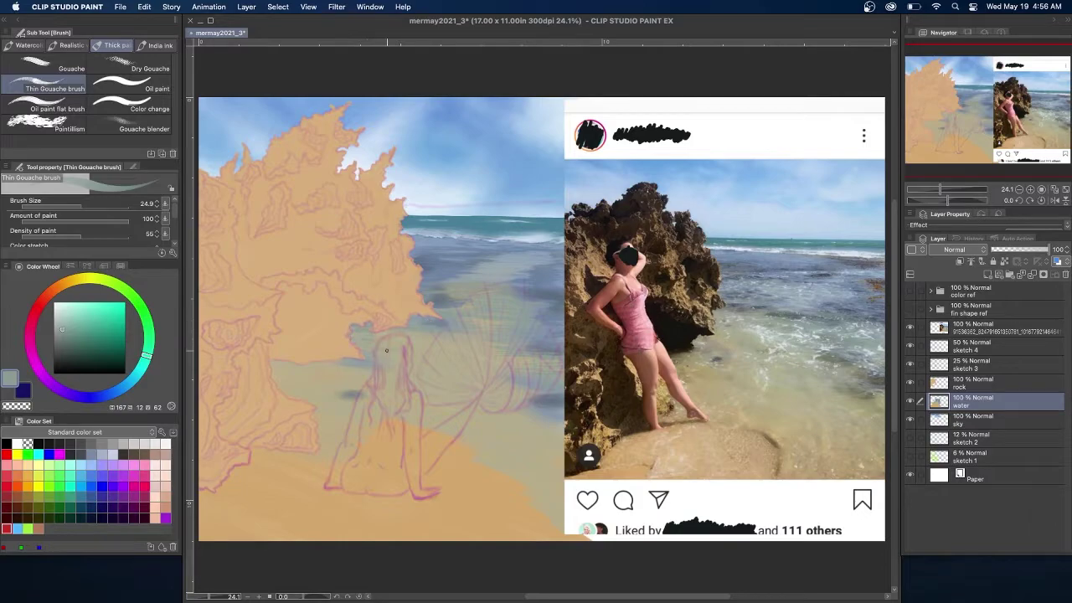
{"action": "left_click", "coordinate": [498, 358], "text": "alt"}
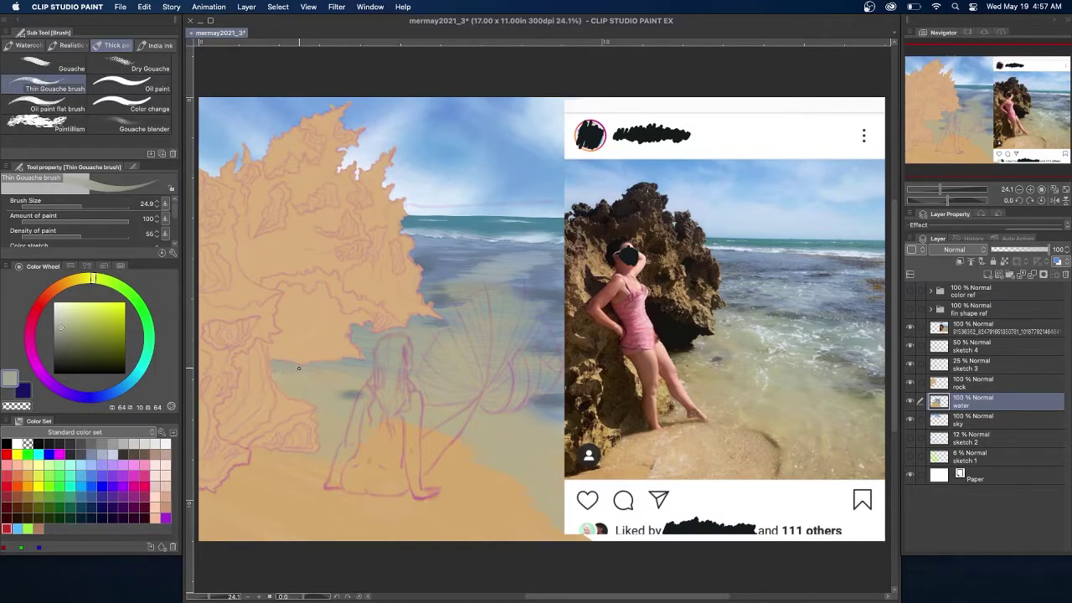
{"action": "left_click", "coordinate": [319, 372], "text": "alt"}
{"action": "left_click", "coordinate": [469, 445], "text": "alt"}
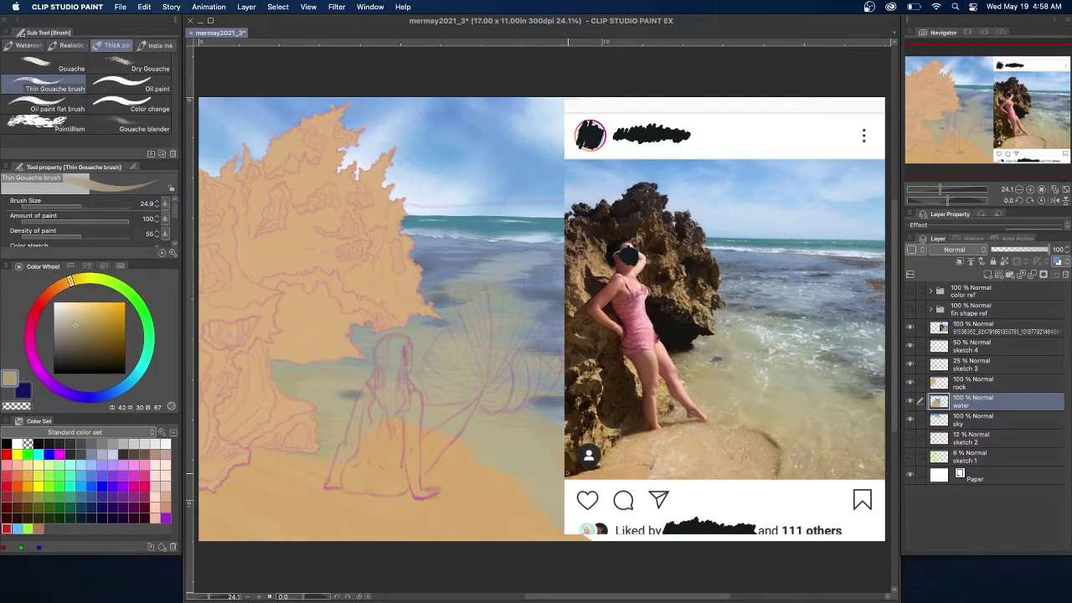
Texture the sand foreground with the Rough wash brush at size 312.3, using an orange-tan sampled from the painted sand.
{"action": "left_click", "coordinate": [70, 46]}
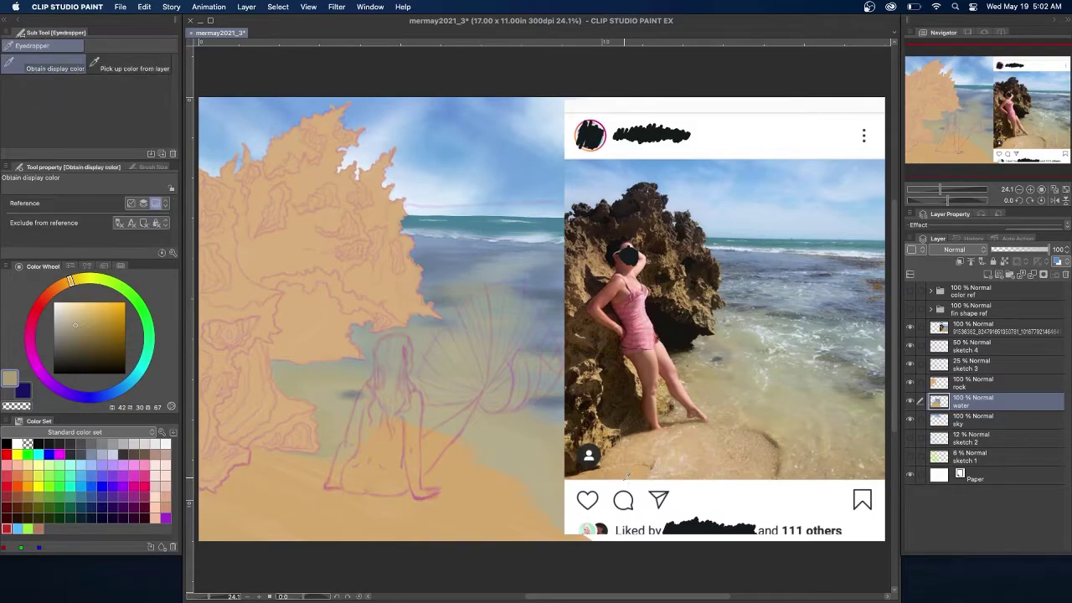
{"action": "left_click", "coordinate": [453, 453], "text": "alt"}
{"action": "left_click", "coordinate": [44, 105]}
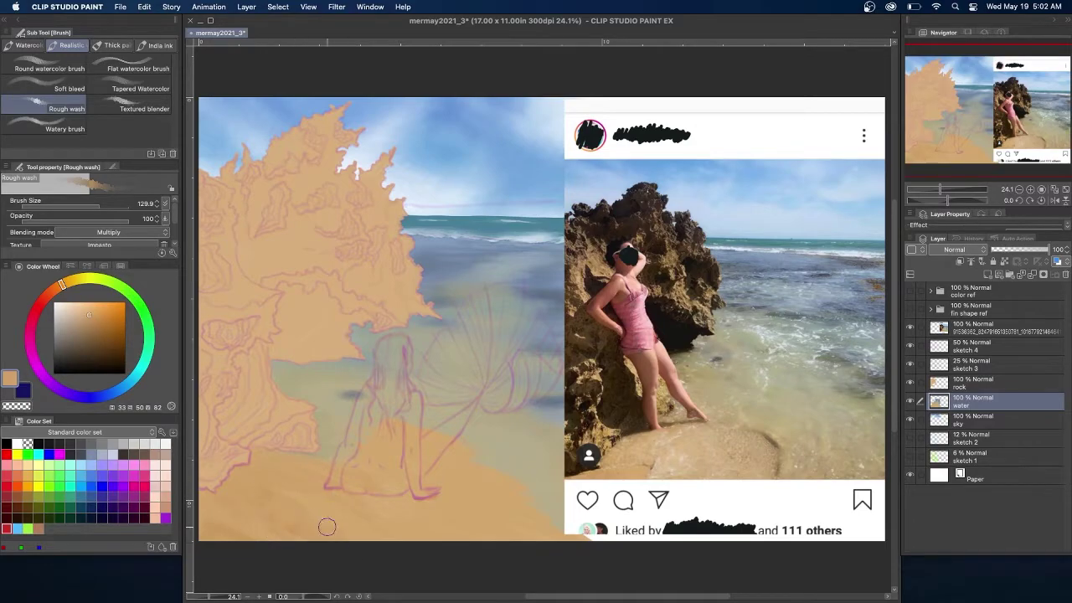
{"action": "key", "text": "bracketright"}
{"action": "key", "text": "bracketright"}
{"action": "key", "text": "bracketright"}
{"action": "key", "text": "bracketright"}
{"action": "key", "text": "bracketright"}
{"action": "left_click_drag", "start_coordinate": [203, 526], "coordinate": [304, 533]}
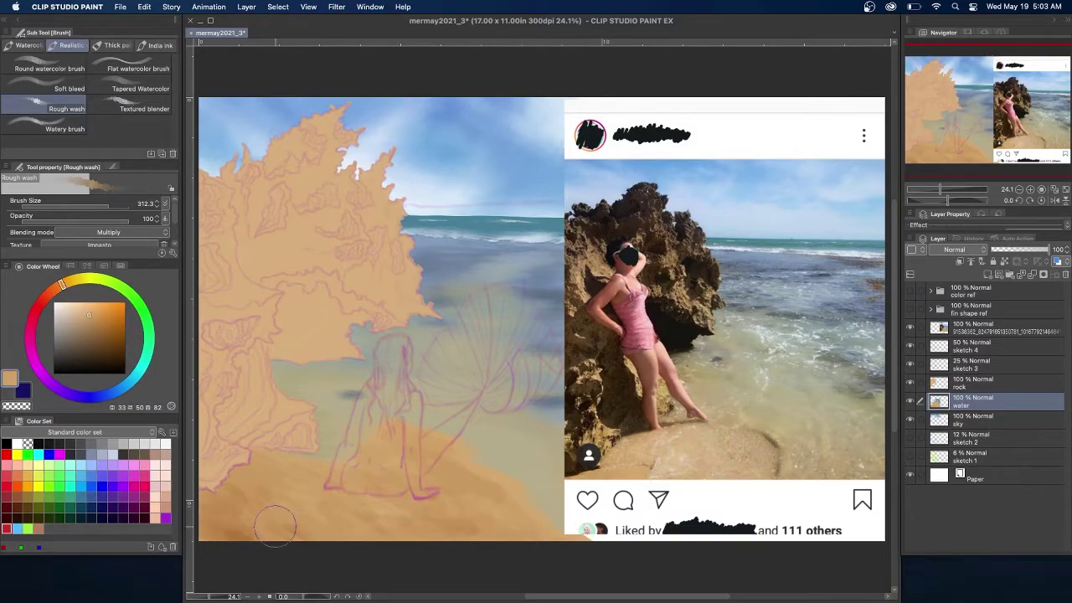
Refine the distant sea along the horizon with blue and teal sampled from the photo, using the Thin Gouache brush and Gouache blender.
{"action": "key", "text": "i"}
{"action": "left_click", "coordinate": [802, 230]}
{"action": "key", "text": "b"}
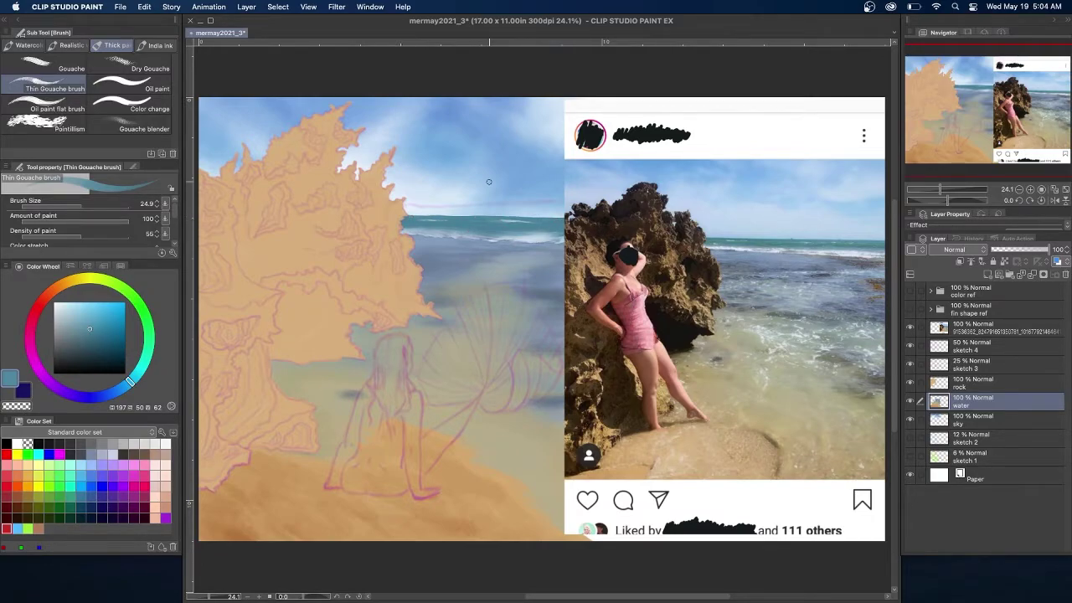
{"action": "left_click", "coordinate": [877, 244], "text": "alt"}
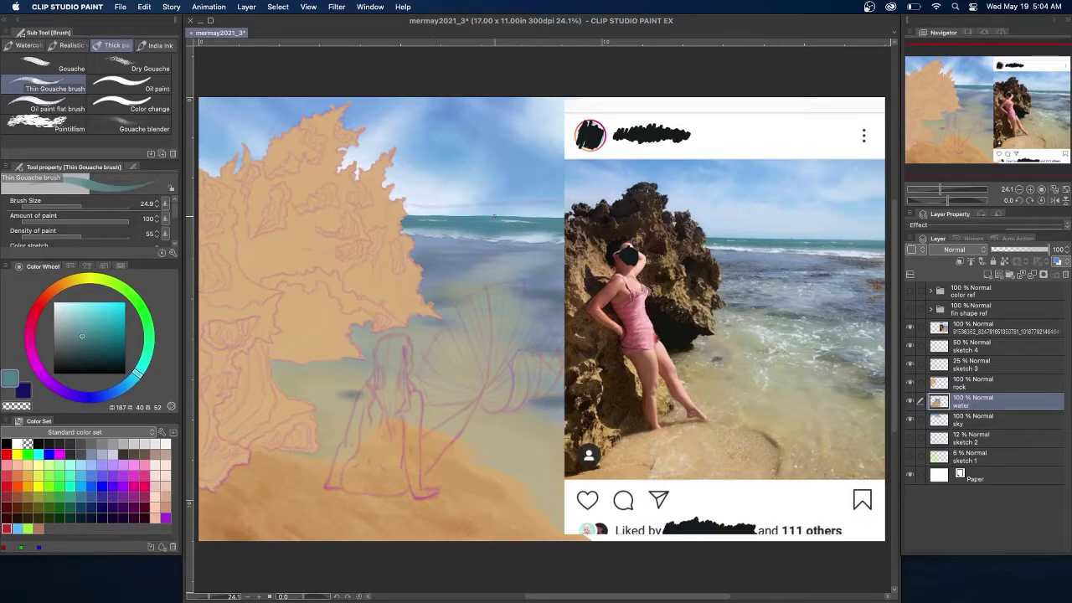
{"action": "key", "text": "j"}
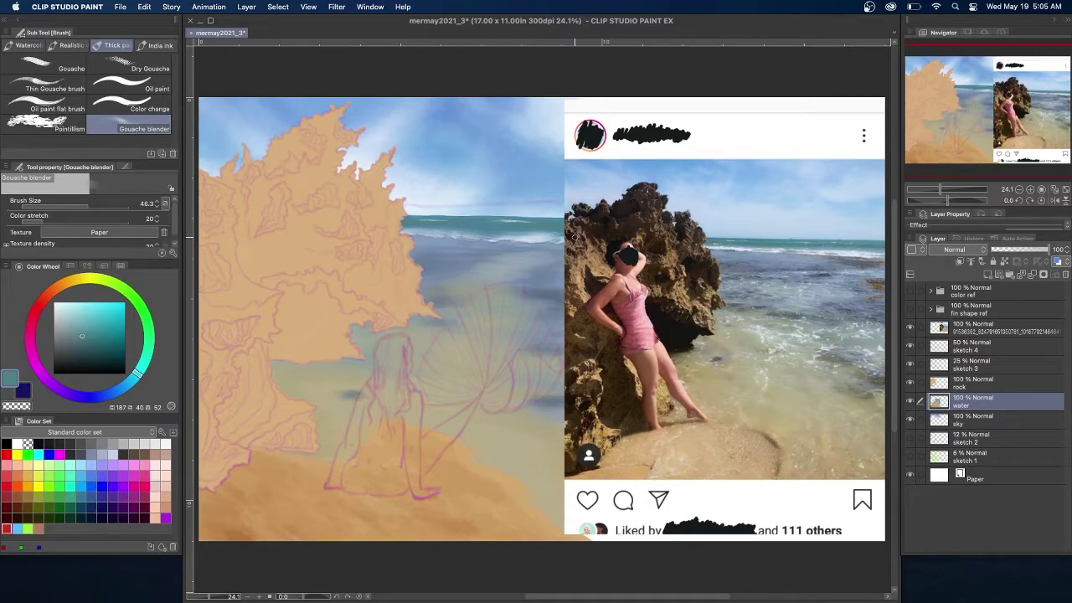
Glaze the water and shoreline with pale blue sampled from the photo, using the Soft bleed brush on a new Overlay layer.
{"action": "key", "text": "super+shift+n"}
{"action": "left_click", "coordinate": [71, 44]}
{"action": "left_click", "coordinate": [34, 95]}
{"action": "left_click", "coordinate": [783, 246], "text": "alt"}
{"action": "left_click", "coordinate": [662, 186], "text": "alt"}
{"action": "left_click", "coordinate": [97, 205]}
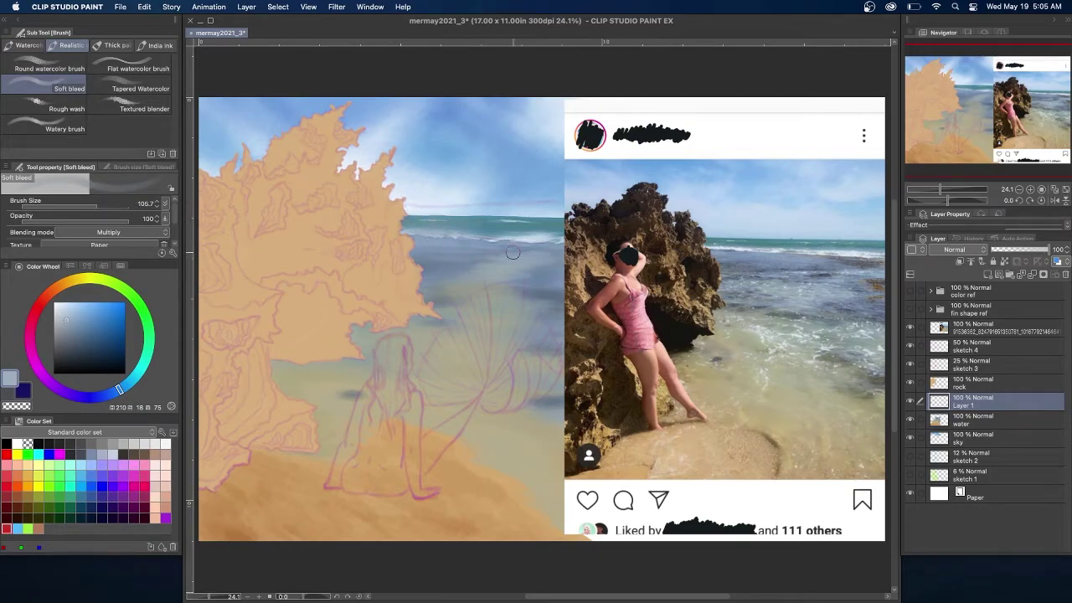
{"action": "left_click_drag", "start_coordinate": [429, 267], "coordinate": [580, 284]}
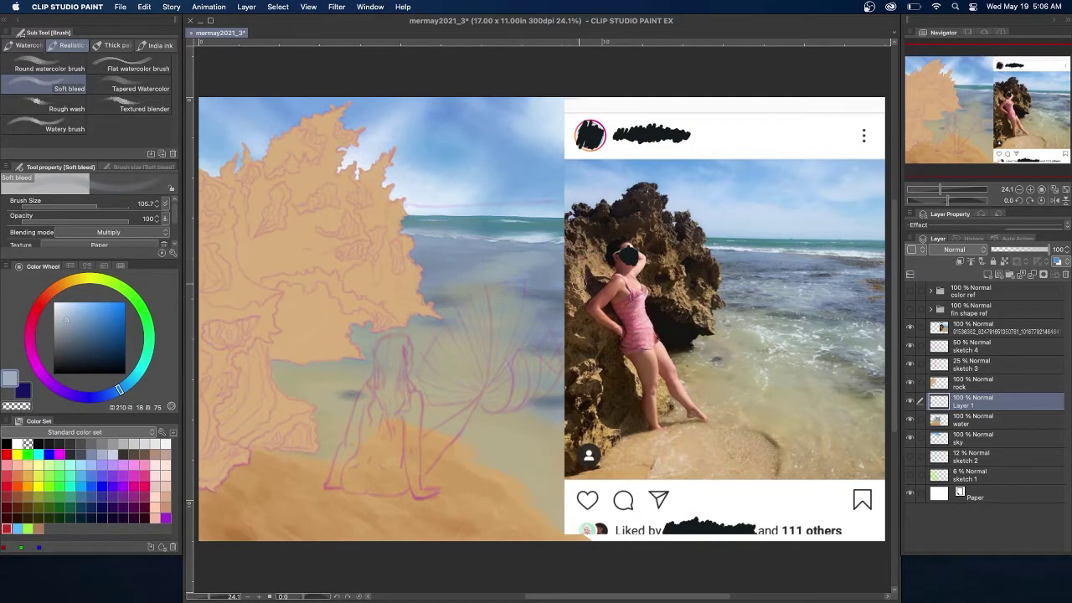
{"action": "left_click", "coordinate": [955, 249]}
{"action": "left_click", "coordinate": [943, 395]}
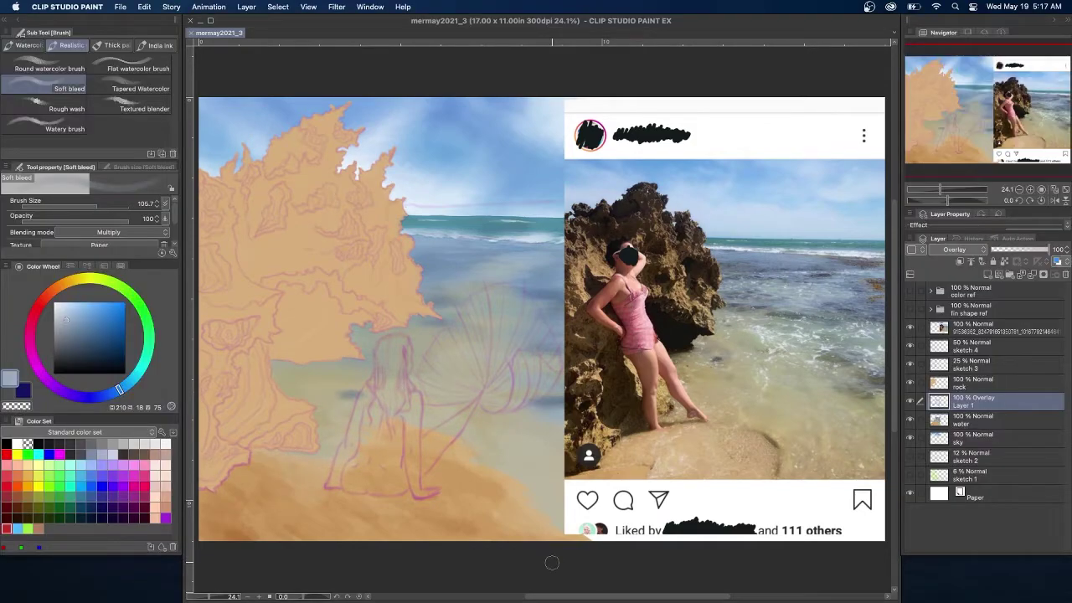
{"action": "left_click_drag", "start_coordinate": [457, 459], "coordinate": [440, 437]}
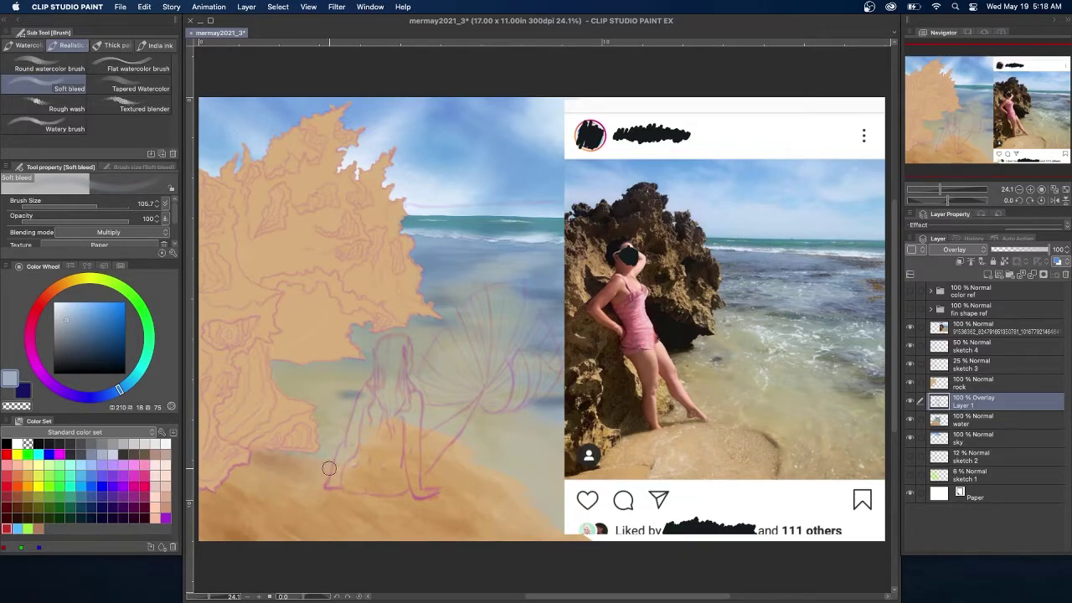
Merge the overlay layer into the water layer and soften the sand's edge with the Textured blender.
{"action": "right_click", "coordinate": [1016, 407]}
{"action": "left_click", "coordinate": [980, 326]}
{"action": "left_click", "coordinate": [109, 107]}
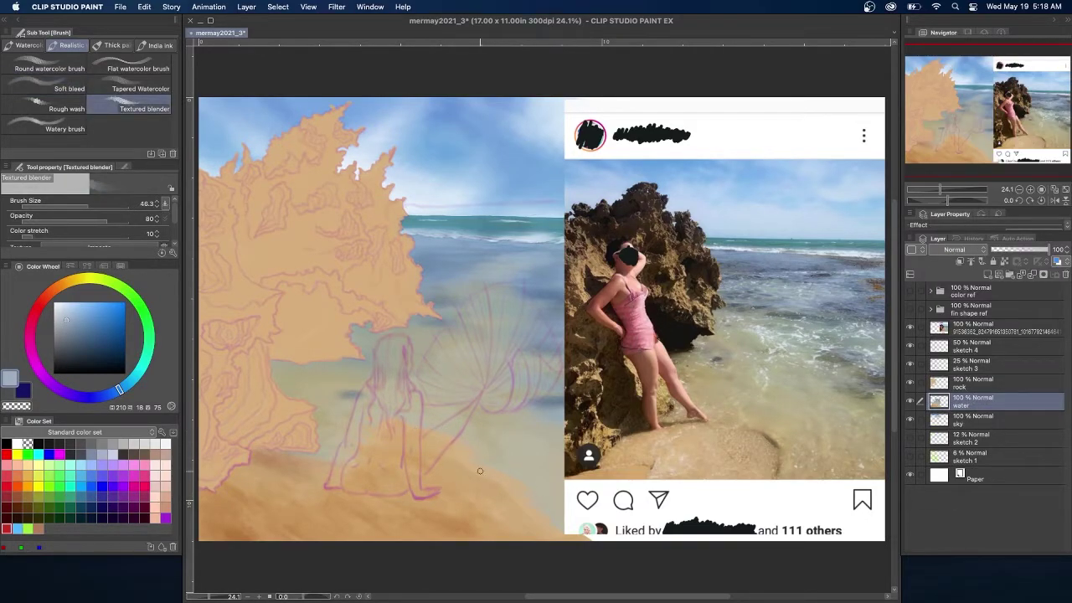
{"action": "left_click", "coordinate": [93, 205]}
Paint pale foam ripples across the water on a new layer with the Thin Gouache brush, sampling light grey from the photo's foam.
{"action": "left_click", "coordinate": [988, 275]}
{"action": "left_click", "coordinate": [114, 46]}
{"action": "left_click", "coordinate": [44, 85]}
{"action": "left_click", "coordinate": [746, 248], "text": "alt"}
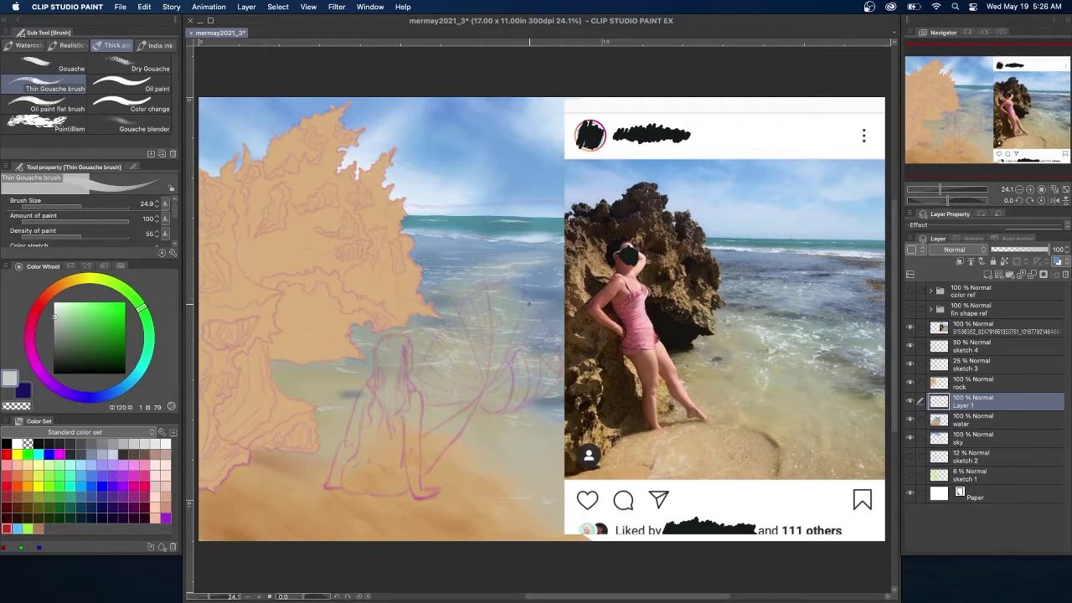
Soften the foam ripples with the Gouache blender, merge their layer into the water layer and save the file.
{"action": "key", "text": "super+s"}
{"action": "left_click", "coordinate": [130, 124]}
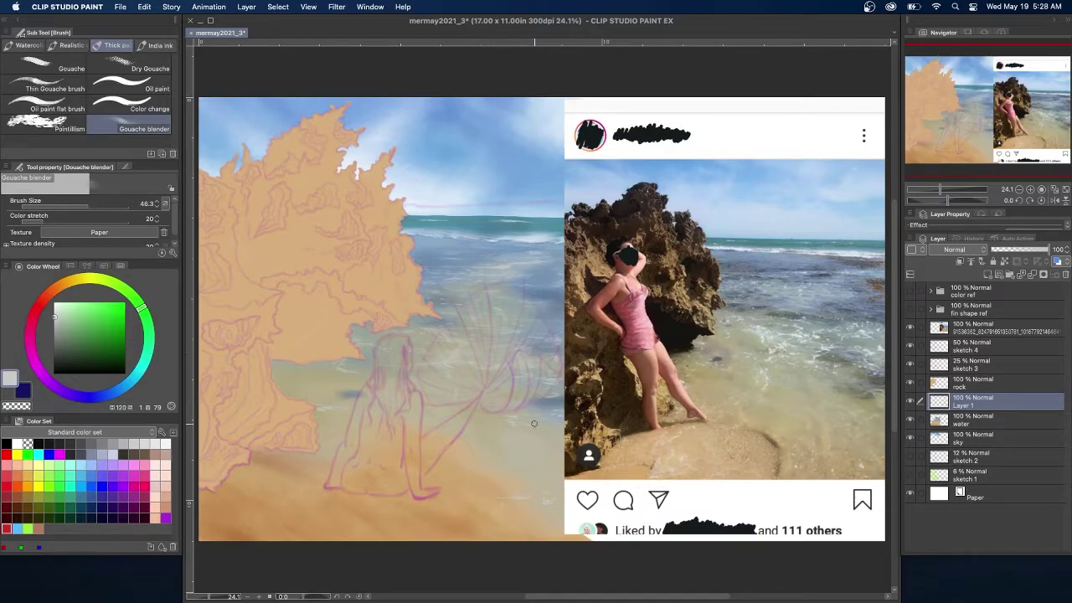
{"action": "right_click", "coordinate": [993, 402]}
{"action": "left_click", "coordinate": [964, 165]}
{"action": "key", "text": "super+s"}
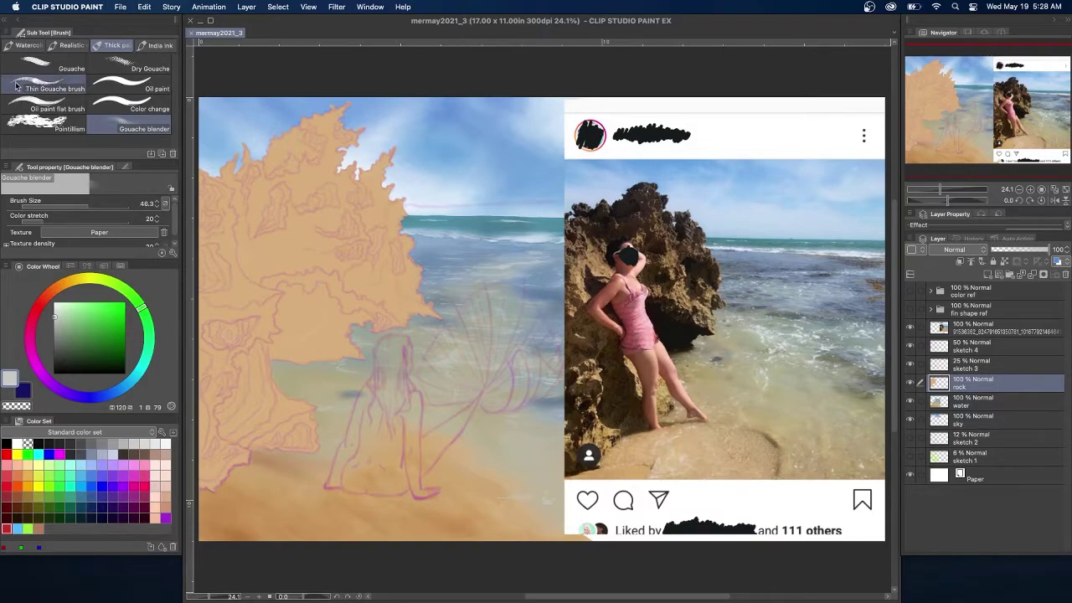
Start brown shadow patches at the rock's base on a new layer above it, using the Thin Gouache brush and brown sampled from the photo.
{"action": "left_click", "coordinate": [52, 84]}
{"action": "left_click", "coordinate": [52, 66]}
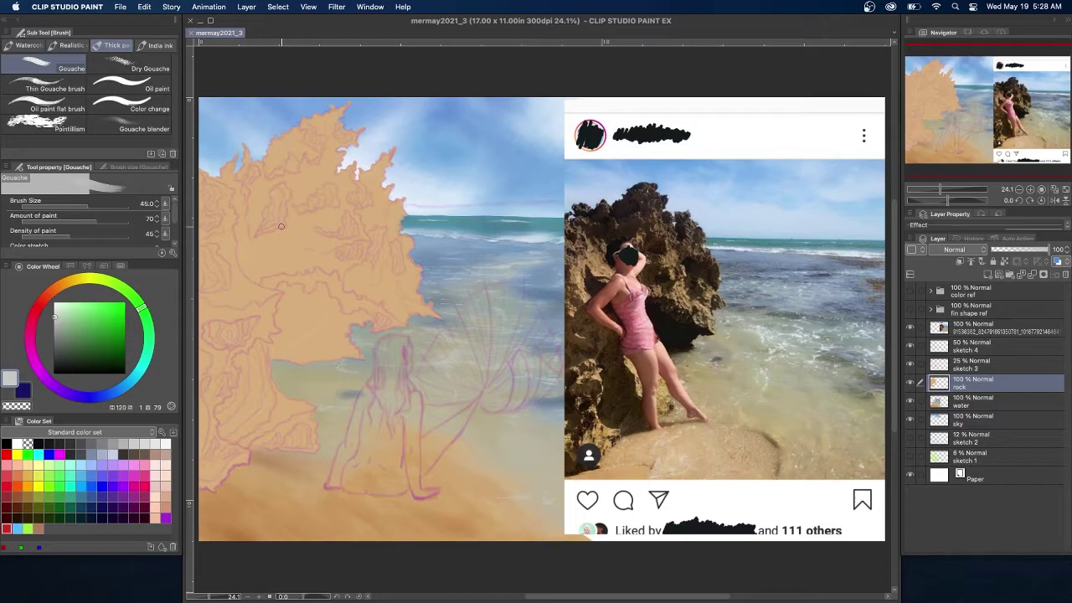
{"action": "key", "text": "i"}
{"action": "left_click", "coordinate": [334, 333]}
{"action": "left_click", "coordinate": [670, 255]}
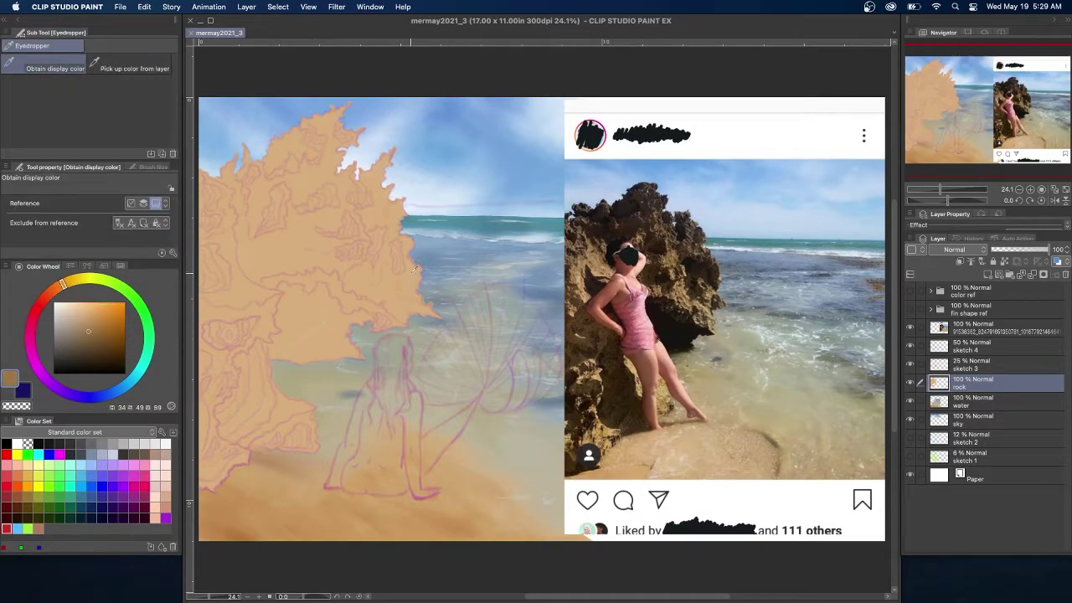
{"action": "key", "text": "b"}
{"action": "key", "text": "super+z"}
{"action": "left_click_drag", "start_coordinate": [195, 455], "coordinate": [201, 402]}
{"action": "left_click", "coordinate": [56, 85]}
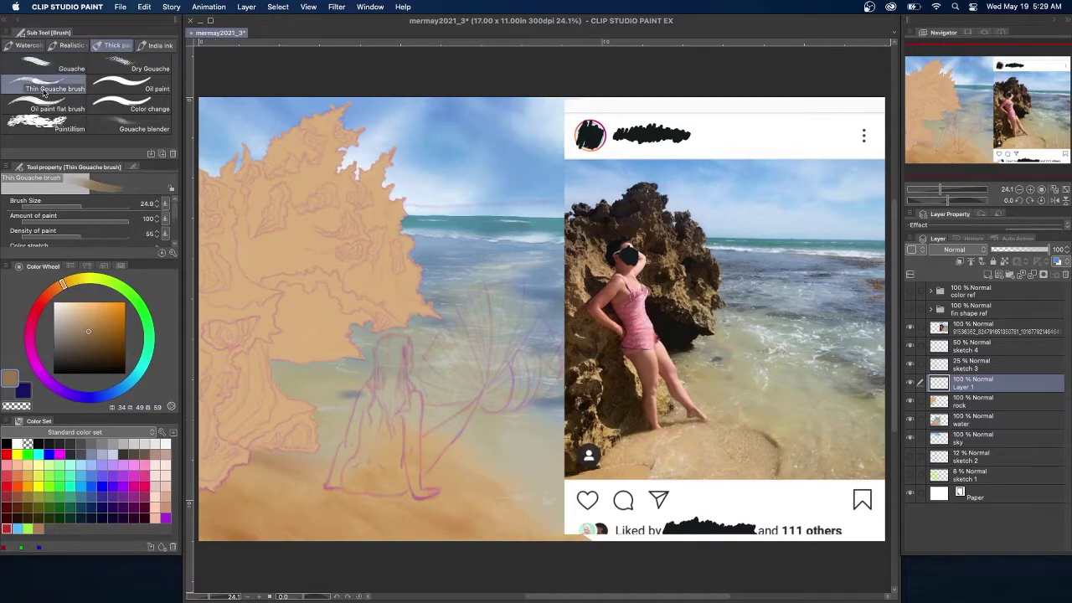
{"action": "mouse_move", "coordinate": [203, 429]}
{"action": "left_mouse_down"}
{"action": "mouse_move", "coordinate": [215, 444]}
{"action": "mouse_move", "coordinate": [204, 458]}
{"action": "mouse_move", "coordinate": [215, 441]}
{"action": "mouse_move", "coordinate": [226, 456]}
{"action": "mouse_move", "coordinate": [275, 435]}
{"action": "mouse_move", "coordinate": [272, 444]}
{"action": "mouse_move", "coordinate": [315, 443]}
{"action": "mouse_move", "coordinate": [281, 446]}
{"action": "mouse_move", "coordinate": [301, 424]}
{"action": "mouse_move", "coordinate": [310, 444]}
{"action": "mouse_move", "coordinate": [290, 447]}
{"action": "mouse_move", "coordinate": [291, 437]}
{"action": "left_mouse_up"}
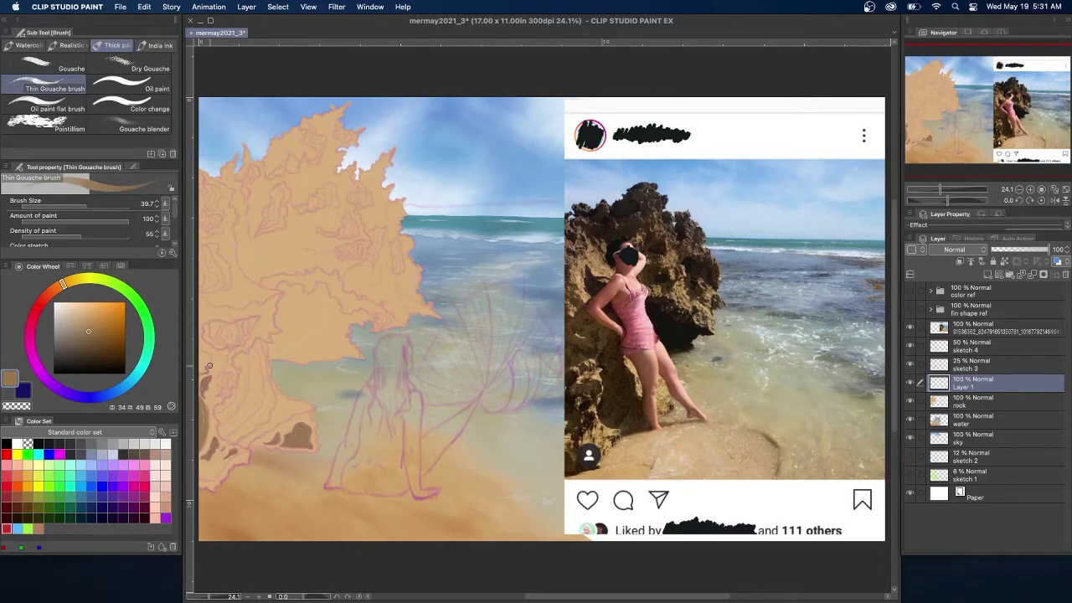
Fill the sketched hollows in the lower part of the rock with brown shadow patches at brush size 39.7.
{"action": "mouse_move", "coordinate": [230, 373]}
{"action": "left_mouse_down"}
{"action": "mouse_move", "coordinate": [220, 394]}
{"action": "mouse_move", "coordinate": [203, 356]}
{"action": "left_mouse_up"}
{"action": "mouse_move", "coordinate": [208, 418]}
{"action": "left_mouse_down"}
{"action": "mouse_move", "coordinate": [219, 380]}
{"action": "mouse_move", "coordinate": [222, 388]}
{"action": "left_mouse_up"}
{"action": "mouse_move", "coordinate": [258, 341]}
{"action": "left_mouse_down"}
{"action": "mouse_move", "coordinate": [270, 414]}
{"action": "mouse_move", "coordinate": [234, 445]}
{"action": "mouse_move", "coordinate": [214, 413]}
{"action": "mouse_move", "coordinate": [238, 369]}
{"action": "left_mouse_up"}
{"action": "mouse_move", "coordinate": [245, 353]}
{"action": "left_mouse_down"}
{"action": "mouse_move", "coordinate": [269, 346]}
{"action": "mouse_move", "coordinate": [273, 400]}
{"action": "mouse_move", "coordinate": [233, 443]}
{"action": "left_mouse_up"}
{"action": "mouse_move", "coordinate": [216, 407]}
{"action": "left_mouse_down"}
{"action": "mouse_move", "coordinate": [239, 354]}
{"action": "mouse_move", "coordinate": [251, 350]}
{"action": "mouse_move", "coordinate": [227, 352]}
{"action": "mouse_move", "coordinate": [260, 356]}
{"action": "mouse_move", "coordinate": [268, 416]}
{"action": "mouse_move", "coordinate": [230, 441]}
{"action": "mouse_move", "coordinate": [221, 425]}
{"action": "mouse_move", "coordinate": [241, 385]}
{"action": "mouse_move", "coordinate": [237, 363]}
{"action": "mouse_move", "coordinate": [253, 354]}
{"action": "mouse_move", "coordinate": [265, 416]}
{"action": "mouse_move", "coordinate": [243, 430]}
{"action": "mouse_move", "coordinate": [223, 416]}
{"action": "mouse_move", "coordinate": [255, 350]}
{"action": "mouse_move", "coordinate": [265, 394]}
{"action": "mouse_move", "coordinate": [243, 428]}
{"action": "mouse_move", "coordinate": [222, 411]}
{"action": "mouse_move", "coordinate": [247, 367]}
{"action": "mouse_move", "coordinate": [258, 383]}
{"action": "mouse_move", "coordinate": [255, 359]}
{"action": "mouse_move", "coordinate": [254, 420]}
{"action": "mouse_move", "coordinate": [231, 405]}
{"action": "left_mouse_up"}
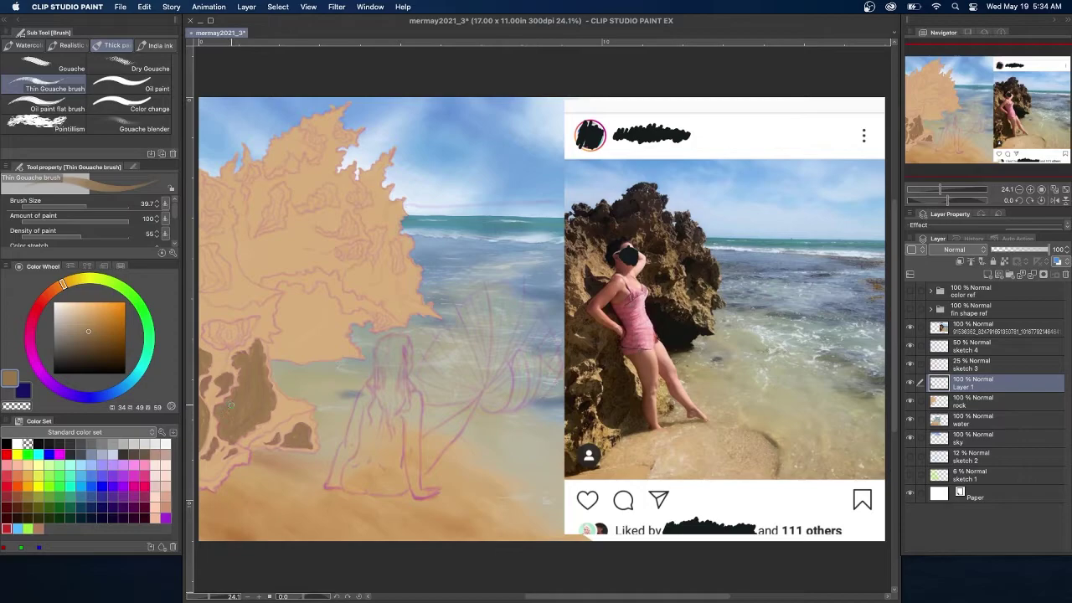
{"action": "mouse_move", "coordinate": [240, 319]}
{"action": "left_mouse_down"}
{"action": "mouse_move", "coordinate": [246, 340]}
{"action": "mouse_move", "coordinate": [223, 349]}
{"action": "mouse_move", "coordinate": [203, 330]}
{"action": "mouse_move", "coordinate": [236, 320]}
{"action": "mouse_move", "coordinate": [252, 331]}
{"action": "mouse_move", "coordinate": [233, 344]}
{"action": "mouse_move", "coordinate": [208, 337]}
{"action": "mouse_move", "coordinate": [224, 325]}
{"action": "mouse_move", "coordinate": [214, 332]}
{"action": "mouse_move", "coordinate": [241, 323]}
{"action": "mouse_move", "coordinate": [209, 344]}
{"action": "left_mouse_up"}
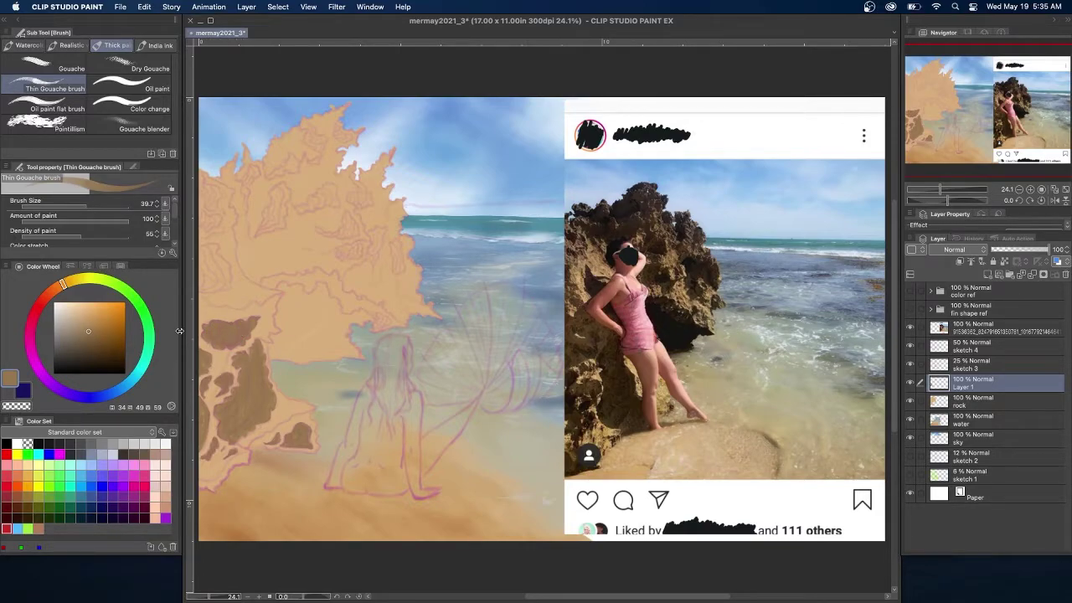
Paint brown patches along the rock's upper left edge and outline the narrow hollow near its middle.
{"action": "mouse_move", "coordinate": [194, 290]}
{"action": "left_mouse_down"}
{"action": "mouse_move", "coordinate": [229, 284]}
{"action": "mouse_move", "coordinate": [229, 266]}
{"action": "mouse_move", "coordinate": [213, 242]}
{"action": "mouse_move", "coordinate": [211, 289]}
{"action": "mouse_move", "coordinate": [229, 273]}
{"action": "mouse_move", "coordinate": [211, 251]}
{"action": "mouse_move", "coordinate": [222, 286]}
{"action": "mouse_move", "coordinate": [202, 268]}
{"action": "mouse_move", "coordinate": [222, 279]}
{"action": "mouse_move", "coordinate": [213, 284]}
{"action": "mouse_move", "coordinate": [201, 176]}
{"action": "mouse_move", "coordinate": [216, 197]}
{"action": "mouse_move", "coordinate": [201, 188]}
{"action": "mouse_move", "coordinate": [208, 204]}
{"action": "mouse_move", "coordinate": [218, 193]}
{"action": "mouse_move", "coordinate": [204, 216]}
{"action": "left_mouse_up"}
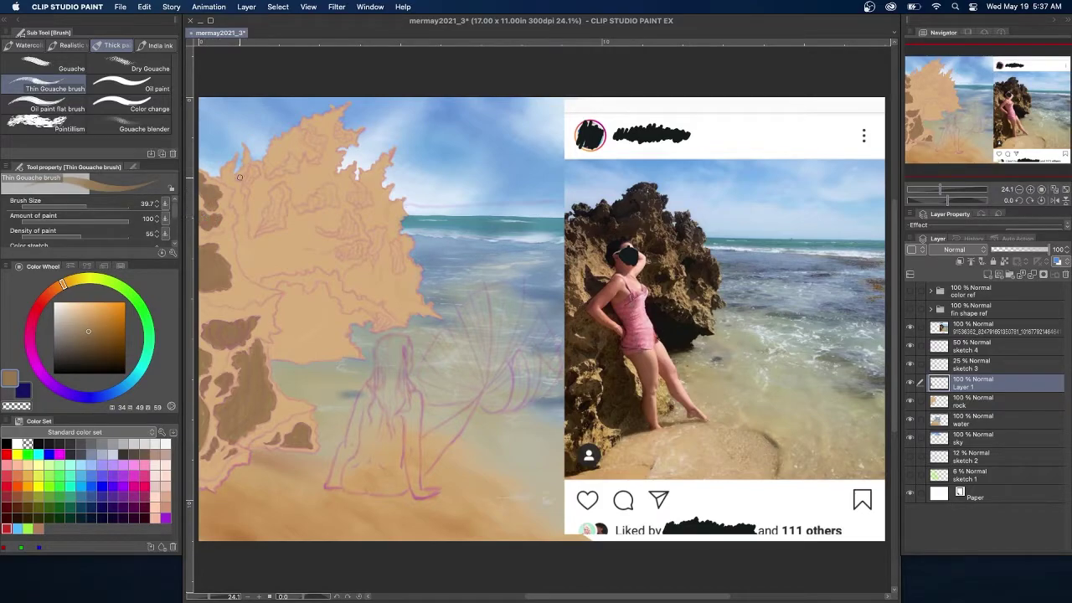
{"action": "mouse_move", "coordinate": [245, 174]}
{"action": "left_mouse_down"}
{"action": "mouse_move", "coordinate": [260, 172]}
{"action": "mouse_move", "coordinate": [248, 177]}
{"action": "left_mouse_up"}
{"action": "mouse_move", "coordinate": [255, 236]}
{"action": "left_mouse_down"}
{"action": "mouse_move", "coordinate": [282, 216]}
{"action": "mouse_move", "coordinate": [282, 181]}
{"action": "mouse_move", "coordinate": [253, 235]}
{"action": "left_mouse_up"}
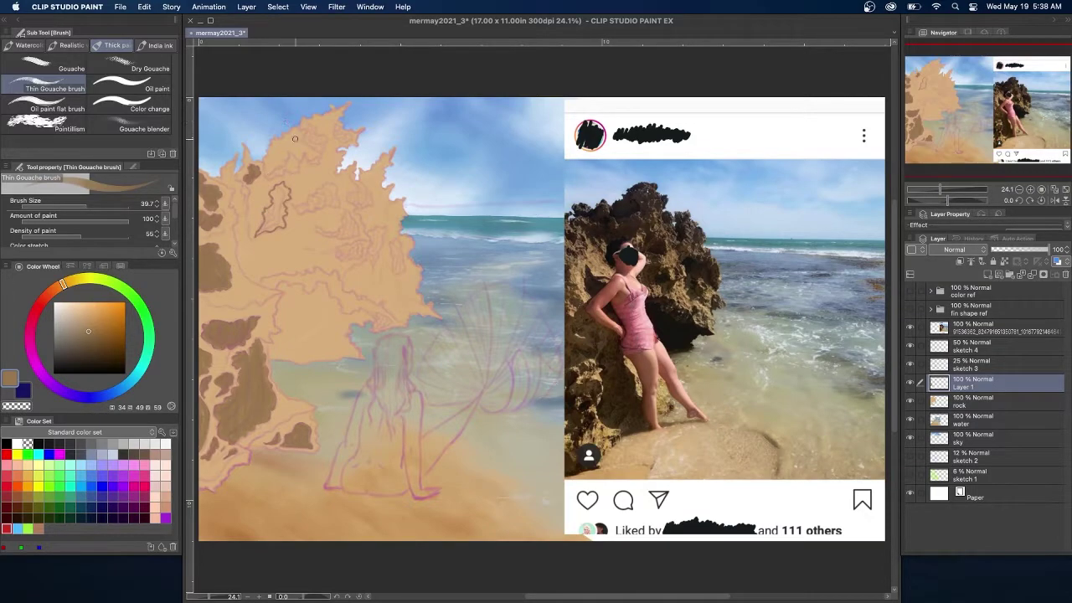
Fill the hollows near the rock's peak and the outlined narrow hollow below them with brown.
{"action": "mouse_move", "coordinate": [304, 131]}
{"action": "left_mouse_down"}
{"action": "mouse_move", "coordinate": [318, 163]}
{"action": "mouse_move", "coordinate": [305, 154]}
{"action": "mouse_move", "coordinate": [298, 169]}
{"action": "mouse_move", "coordinate": [270, 178]}
{"action": "mouse_move", "coordinate": [273, 132]}
{"action": "mouse_move", "coordinate": [313, 127]}
{"action": "left_mouse_up"}
{"action": "left_click_drag", "start_coordinate": [268, 177], "coordinate": [285, 165]}
{"action": "left_click_drag", "start_coordinate": [314, 124], "coordinate": [314, 157]}
{"action": "mouse_move", "coordinate": [309, 155]}
{"action": "left_mouse_down"}
{"action": "mouse_move", "coordinate": [268, 172]}
{"action": "mouse_move", "coordinate": [289, 136]}
{"action": "mouse_move", "coordinate": [295, 153]}
{"action": "mouse_move", "coordinate": [275, 141]}
{"action": "mouse_move", "coordinate": [292, 132]}
{"action": "left_mouse_up"}
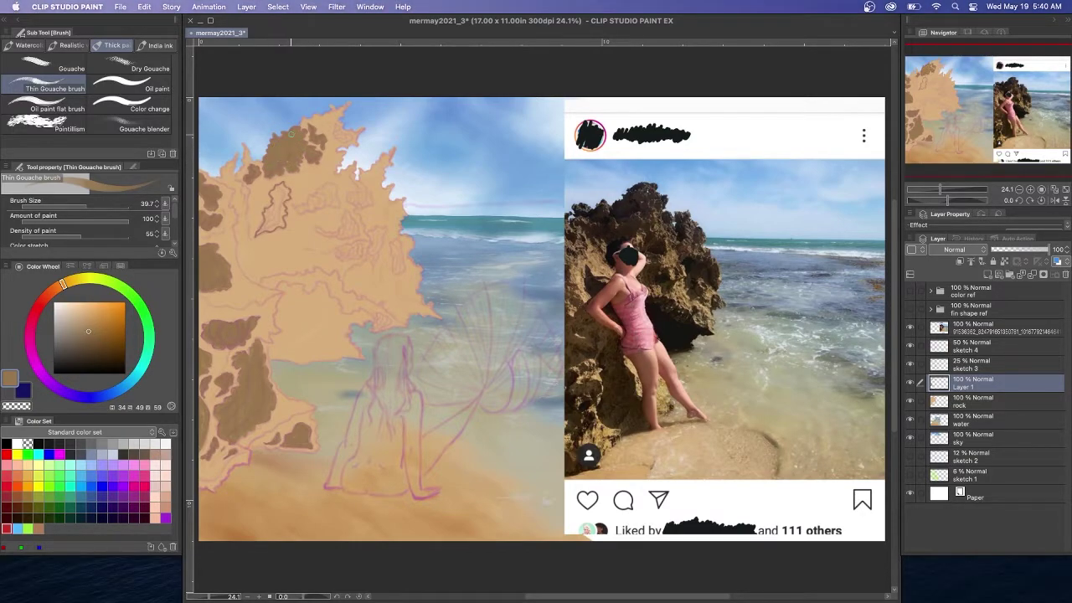
{"action": "mouse_move", "coordinate": [281, 186]}
{"action": "left_mouse_down"}
{"action": "mouse_move", "coordinate": [271, 205]}
{"action": "mouse_move", "coordinate": [280, 219]}
{"action": "mouse_move", "coordinate": [286, 189]}
{"action": "mouse_move", "coordinate": [272, 194]}
{"action": "mouse_move", "coordinate": [268, 223]}
{"action": "mouse_move", "coordinate": [281, 211]}
{"action": "left_mouse_up"}
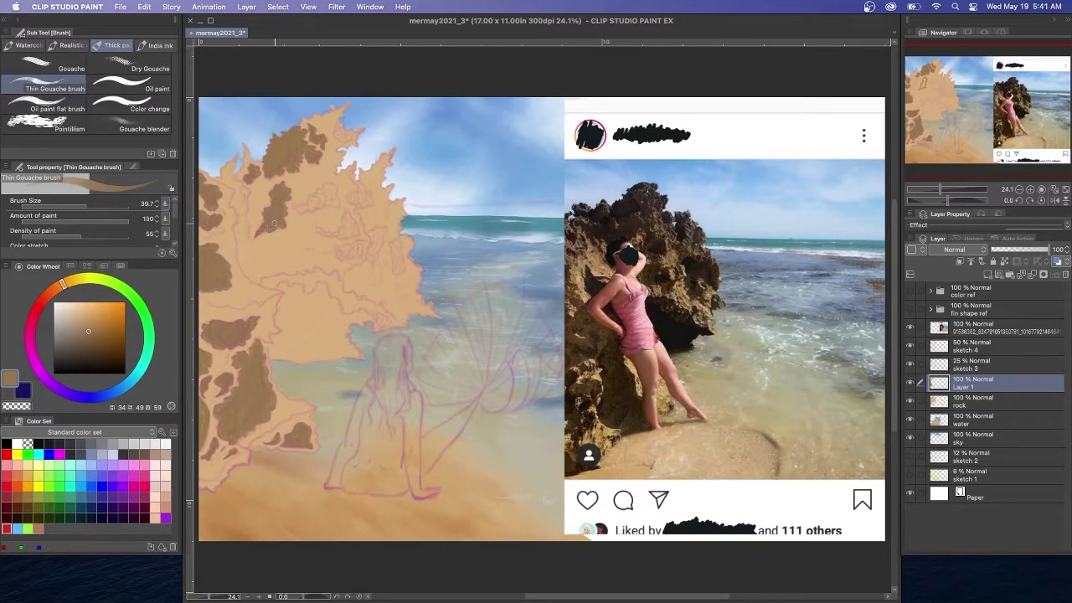
Paint the remaining brown patches across the rock's right side and lower ledge, checking them against the sketch layers.
{"action": "left_click_drag", "start_coordinate": [332, 133], "coordinate": [337, 130]}
{"action": "mouse_move", "coordinate": [292, 206]}
{"action": "left_mouse_down"}
{"action": "mouse_move", "coordinate": [334, 205]}
{"action": "mouse_move", "coordinate": [328, 184]}
{"action": "mouse_move", "coordinate": [297, 205]}
{"action": "mouse_move", "coordinate": [336, 203]}
{"action": "mouse_move", "coordinate": [327, 186]}
{"action": "mouse_move", "coordinate": [311, 198]}
{"action": "mouse_move", "coordinate": [356, 227]}
{"action": "mouse_move", "coordinate": [325, 235]}
{"action": "mouse_move", "coordinate": [316, 224]}
{"action": "mouse_move", "coordinate": [329, 231]}
{"action": "mouse_move", "coordinate": [346, 215]}
{"action": "mouse_move", "coordinate": [325, 198]}
{"action": "mouse_move", "coordinate": [324, 231]}
{"action": "mouse_move", "coordinate": [322, 217]}
{"action": "mouse_move", "coordinate": [349, 222]}
{"action": "mouse_move", "coordinate": [353, 234]}
{"action": "mouse_move", "coordinate": [355, 217]}
{"action": "mouse_move", "coordinate": [360, 234]}
{"action": "mouse_move", "coordinate": [341, 261]}
{"action": "mouse_move", "coordinate": [376, 226]}
{"action": "mouse_move", "coordinate": [371, 265]}
{"action": "mouse_move", "coordinate": [378, 231]}
{"action": "mouse_move", "coordinate": [397, 274]}
{"action": "mouse_move", "coordinate": [395, 240]}
{"action": "left_mouse_up"}
{"action": "mouse_move", "coordinate": [355, 173]}
{"action": "left_mouse_down"}
{"action": "mouse_move", "coordinate": [372, 207]}
{"action": "mouse_move", "coordinate": [351, 198]}
{"action": "left_mouse_up"}
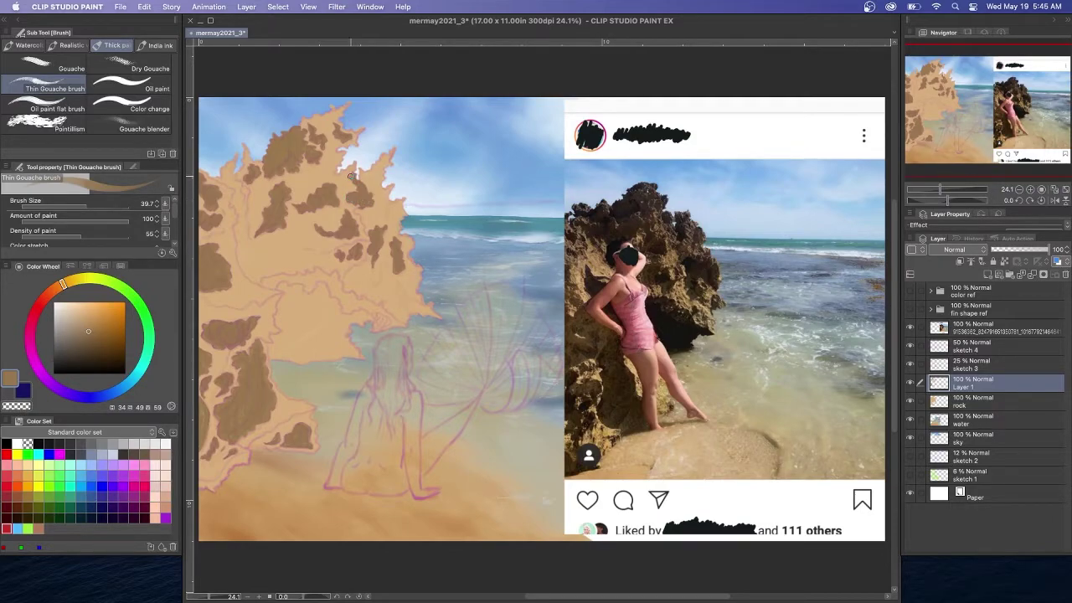
{"action": "left_click_drag", "start_coordinate": [376, 325], "coordinate": [388, 320]}
{"action": "left_click", "coordinate": [912, 348]}
{"action": "left_click", "coordinate": [912, 367]}
{"action": "left_click", "coordinate": [912, 366]}
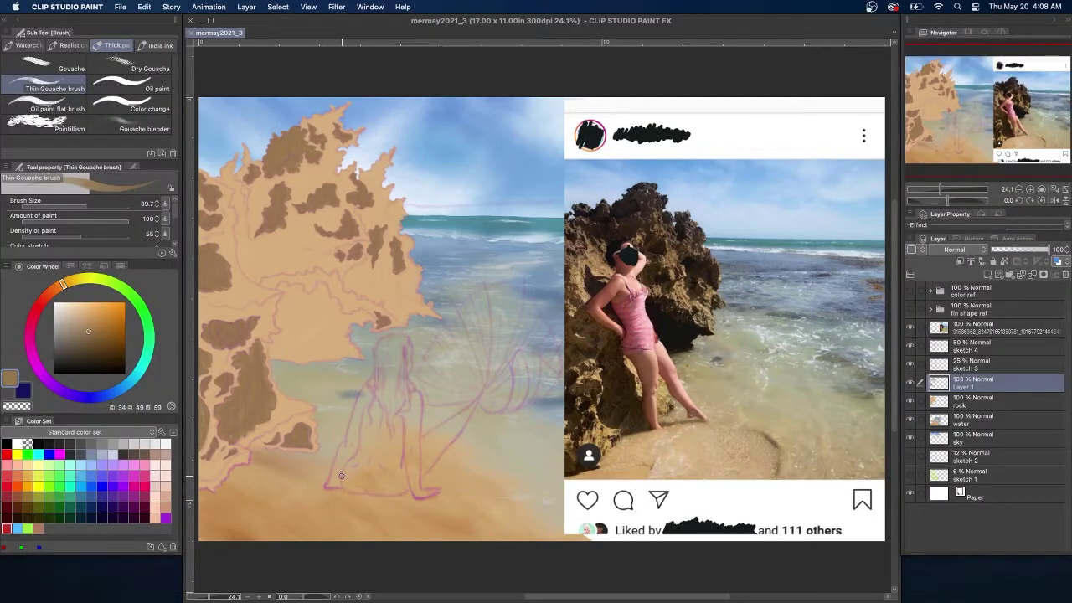
Tint the brown patches on a new clipped layer with the Gouache brush at size 66.5, using grey-brown sampled from the photo's rock.
{"action": "left_click", "coordinate": [988, 275]}
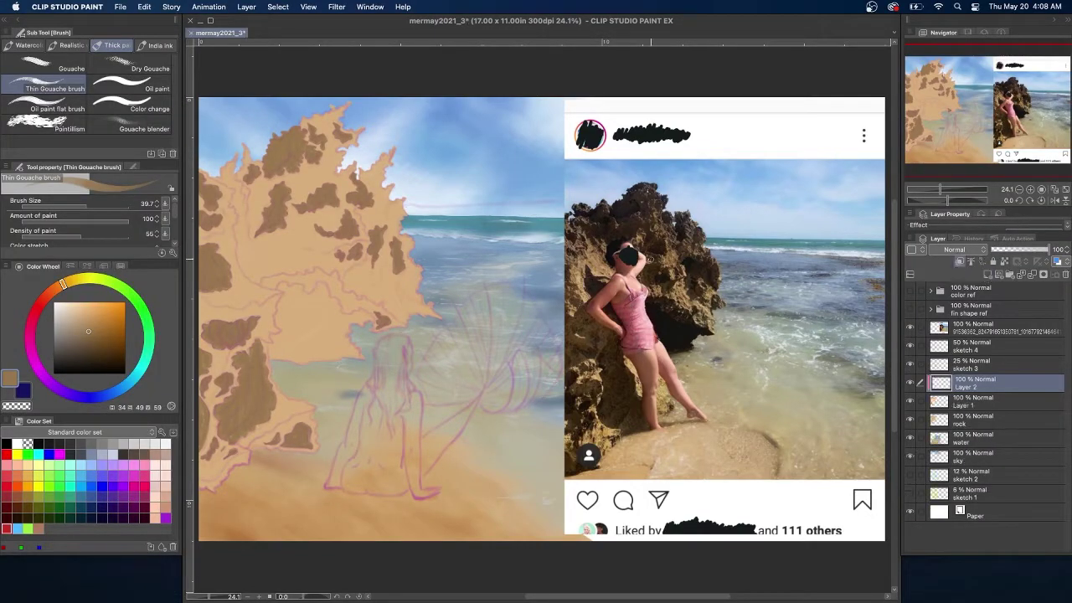
{"action": "key", "text": "i"}
{"action": "left_click", "coordinate": [631, 225]}
{"action": "left_click", "coordinate": [655, 206]}
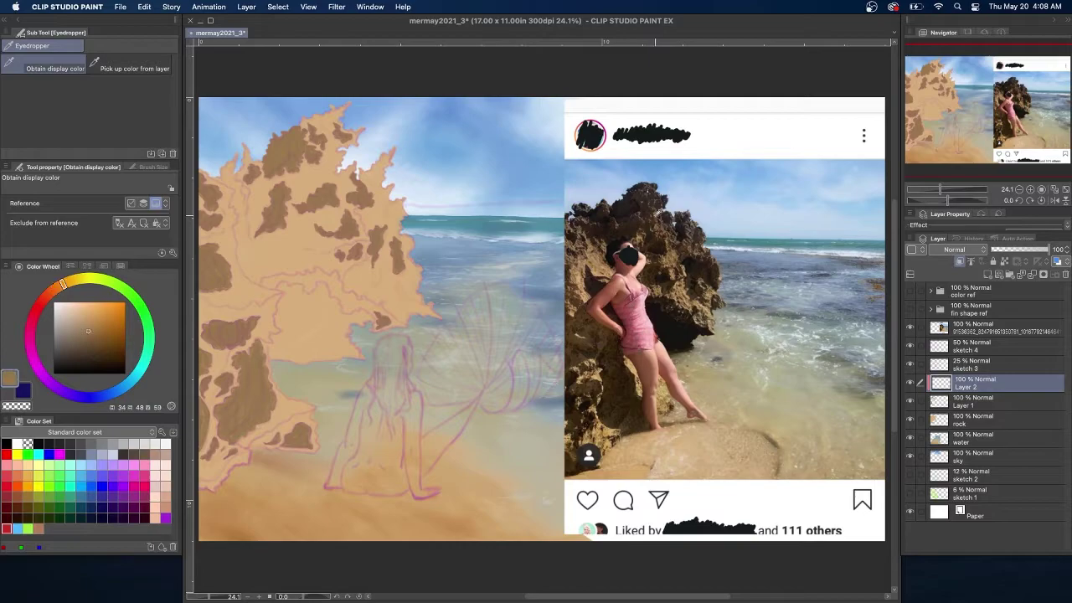
{"action": "key", "text": "b"}
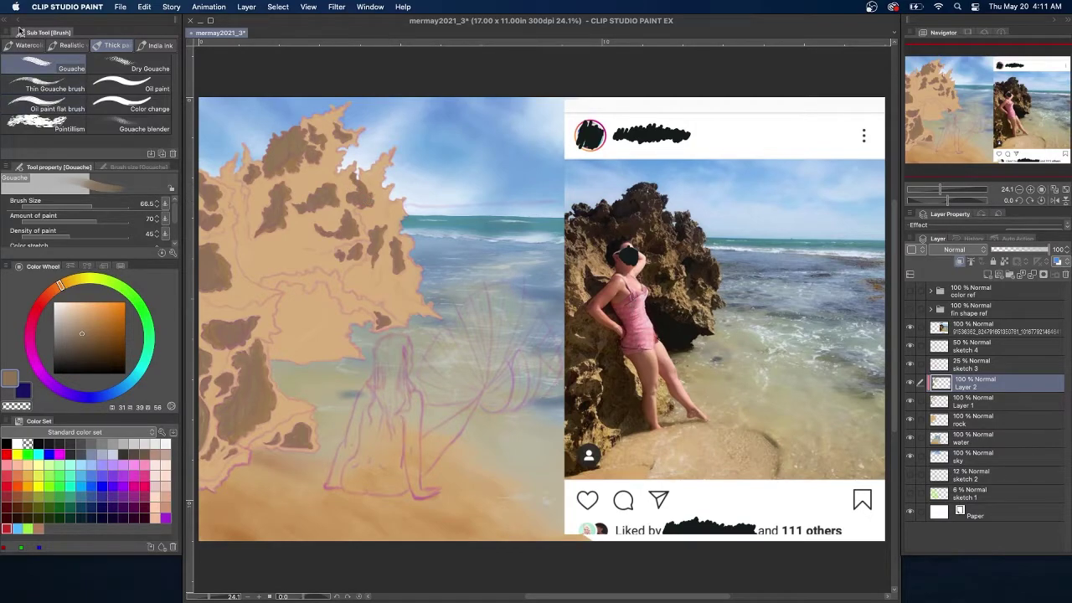
Shade the lower rock's hollows dark brown on another clipped layer with the Rough wash brush at size 59.9, sampling the photo's rock shadows.
{"action": "left_click", "coordinate": [71, 45]}
{"action": "left_click", "coordinate": [54, 104]}
{"action": "left_click", "coordinate": [988, 274]}
{"action": "left_click", "coordinate": [961, 262]}
{"action": "left_click", "coordinate": [667, 240], "text": "alt"}
{"action": "left_click", "coordinate": [667, 241], "text": "alt"}
{"action": "left_click", "coordinate": [667, 241], "text": "alt"}
{"action": "left_click", "coordinate": [584, 286], "text": "alt"}
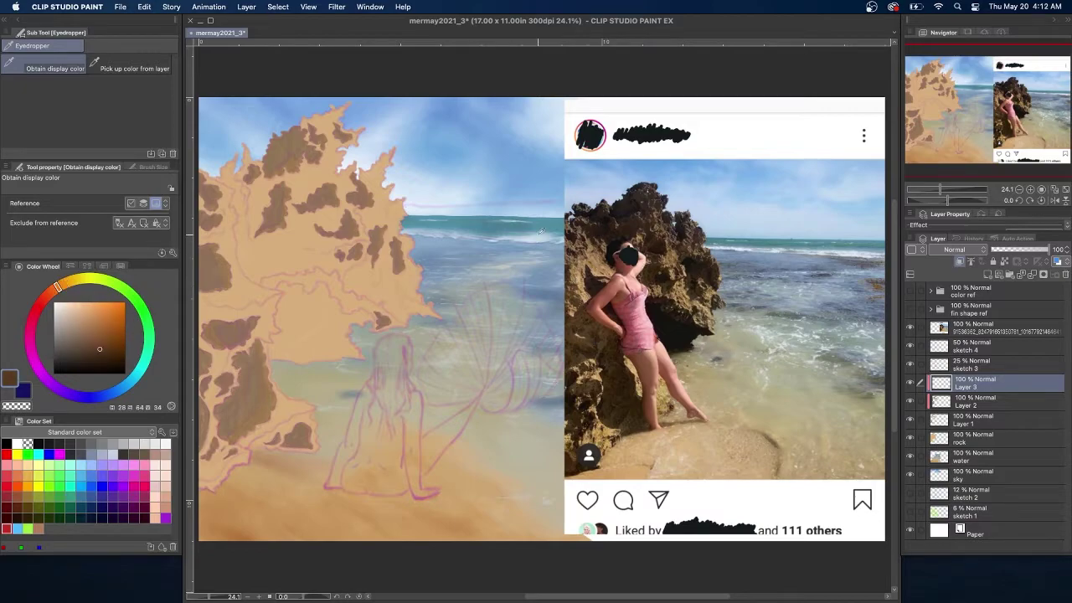
{"action": "left_click", "coordinate": [91, 205]}
{"action": "mouse_move", "coordinate": [290, 434]}
{"action": "left_mouse_down"}
{"action": "mouse_move", "coordinate": [265, 423]}
{"action": "mouse_move", "coordinate": [273, 436]}
{"action": "mouse_move", "coordinate": [226, 455]}
{"action": "mouse_move", "coordinate": [222, 418]}
{"action": "mouse_move", "coordinate": [245, 351]}
{"action": "mouse_move", "coordinate": [251, 387]}
{"action": "mouse_move", "coordinate": [255, 360]}
{"action": "mouse_move", "coordinate": [216, 415]}
{"action": "mouse_move", "coordinate": [239, 363]}
{"action": "mouse_move", "coordinate": [226, 433]}
{"action": "mouse_move", "coordinate": [254, 341]}
{"action": "mouse_move", "coordinate": [292, 427]}
{"action": "left_mouse_up"}
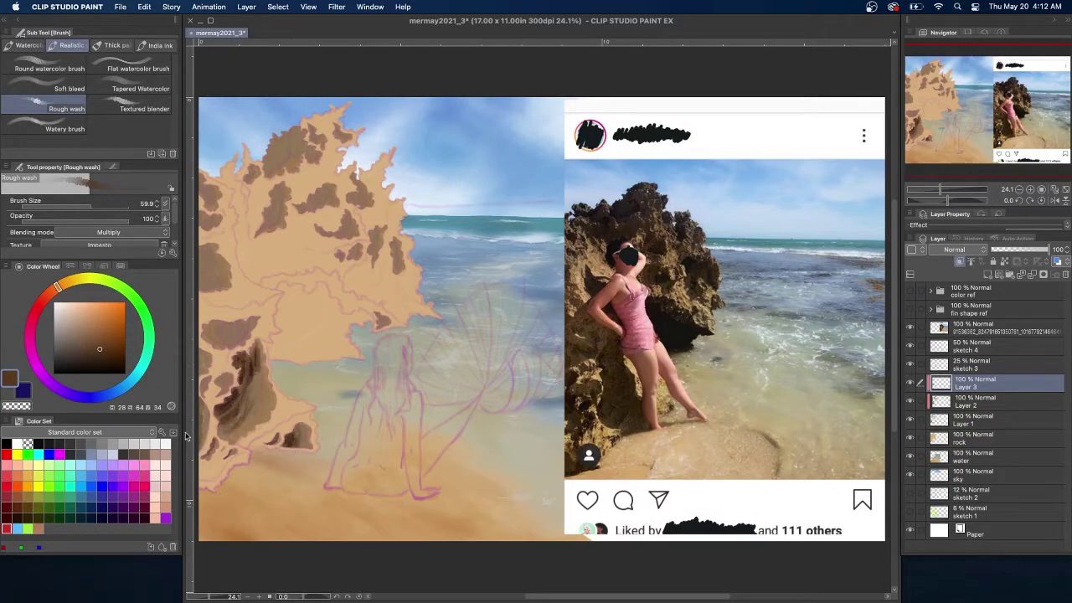
{"action": "mouse_move", "coordinate": [211, 415]}
{"action": "left_mouse_down"}
{"action": "mouse_move", "coordinate": [202, 385]}
{"action": "mouse_move", "coordinate": [219, 386]}
{"action": "left_mouse_up"}
{"action": "mouse_move", "coordinate": [231, 334]}
{"action": "left_mouse_down"}
{"action": "mouse_move", "coordinate": [216, 327]}
{"action": "mouse_move", "coordinate": [233, 343]}
{"action": "left_mouse_up"}
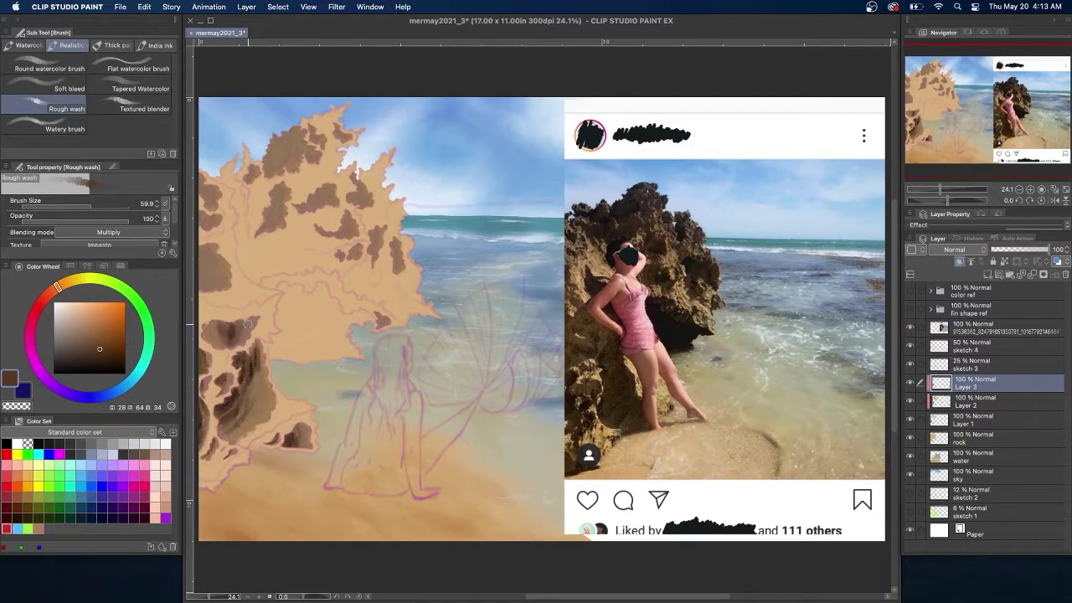
Deepen the hollows along the rock's left edge, middle, right side and peak with the same dark brown wash.
{"action": "mouse_move", "coordinate": [211, 278]}
{"action": "left_mouse_down"}
{"action": "mouse_move", "coordinate": [205, 258]}
{"action": "mouse_move", "coordinate": [210, 284]}
{"action": "left_mouse_up"}
{"action": "left_click_drag", "start_coordinate": [200, 218], "coordinate": [203, 227]}
{"action": "mouse_move", "coordinate": [199, 182]}
{"action": "left_mouse_down"}
{"action": "mouse_move", "coordinate": [250, 171]}
{"action": "mouse_move", "coordinate": [293, 185]}
{"action": "mouse_move", "coordinate": [281, 156]}
{"action": "mouse_move", "coordinate": [309, 156]}
{"action": "mouse_move", "coordinate": [294, 145]}
{"action": "mouse_move", "coordinate": [308, 155]}
{"action": "mouse_move", "coordinate": [272, 167]}
{"action": "mouse_move", "coordinate": [296, 135]}
{"action": "mouse_move", "coordinate": [273, 168]}
{"action": "mouse_move", "coordinate": [268, 148]}
{"action": "mouse_move", "coordinate": [264, 206]}
{"action": "mouse_move", "coordinate": [275, 215]}
{"action": "mouse_move", "coordinate": [270, 197]}
{"action": "mouse_move", "coordinate": [264, 218]}
{"action": "mouse_move", "coordinate": [313, 192]}
{"action": "mouse_move", "coordinate": [292, 208]}
{"action": "mouse_move", "coordinate": [323, 204]}
{"action": "mouse_move", "coordinate": [330, 169]}
{"action": "mouse_move", "coordinate": [342, 212]}
{"action": "mouse_move", "coordinate": [356, 181]}
{"action": "mouse_move", "coordinate": [378, 182]}
{"action": "mouse_move", "coordinate": [348, 250]}
{"action": "mouse_move", "coordinate": [377, 222]}
{"action": "mouse_move", "coordinate": [372, 263]}
{"action": "left_mouse_up"}
{"action": "mouse_move", "coordinate": [393, 242]}
{"action": "left_mouse_down"}
{"action": "mouse_move", "coordinate": [403, 303]}
{"action": "mouse_move", "coordinate": [375, 239]}
{"action": "mouse_move", "coordinate": [374, 265]}
{"action": "left_mouse_up"}
{"action": "left_click_drag", "start_coordinate": [377, 315], "coordinate": [379, 328]}
{"action": "mouse_move", "coordinate": [343, 208]}
{"action": "left_mouse_down"}
{"action": "mouse_move", "coordinate": [331, 229]}
{"action": "mouse_move", "coordinate": [351, 197]}
{"action": "mouse_move", "coordinate": [364, 204]}
{"action": "mouse_move", "coordinate": [327, 176]}
{"action": "left_mouse_up"}
{"action": "mouse_move", "coordinate": [241, 356]}
{"action": "left_mouse_down"}
{"action": "mouse_move", "coordinate": [220, 404]}
{"action": "mouse_move", "coordinate": [252, 360]}
{"action": "mouse_move", "coordinate": [256, 411]}
{"action": "mouse_move", "coordinate": [293, 436]}
{"action": "mouse_move", "coordinate": [203, 344]}
{"action": "left_mouse_up"}
{"action": "mouse_move", "coordinate": [221, 232]}
{"action": "left_mouse_down"}
{"action": "mouse_move", "coordinate": [195, 222]}
{"action": "mouse_move", "coordinate": [283, 161]}
{"action": "mouse_move", "coordinate": [251, 171]}
{"action": "mouse_move", "coordinate": [322, 147]}
{"action": "mouse_move", "coordinate": [335, 125]}
{"action": "mouse_move", "coordinate": [328, 110]}
{"action": "mouse_move", "coordinate": [264, 168]}
{"action": "mouse_move", "coordinate": [271, 137]}
{"action": "left_mouse_up"}
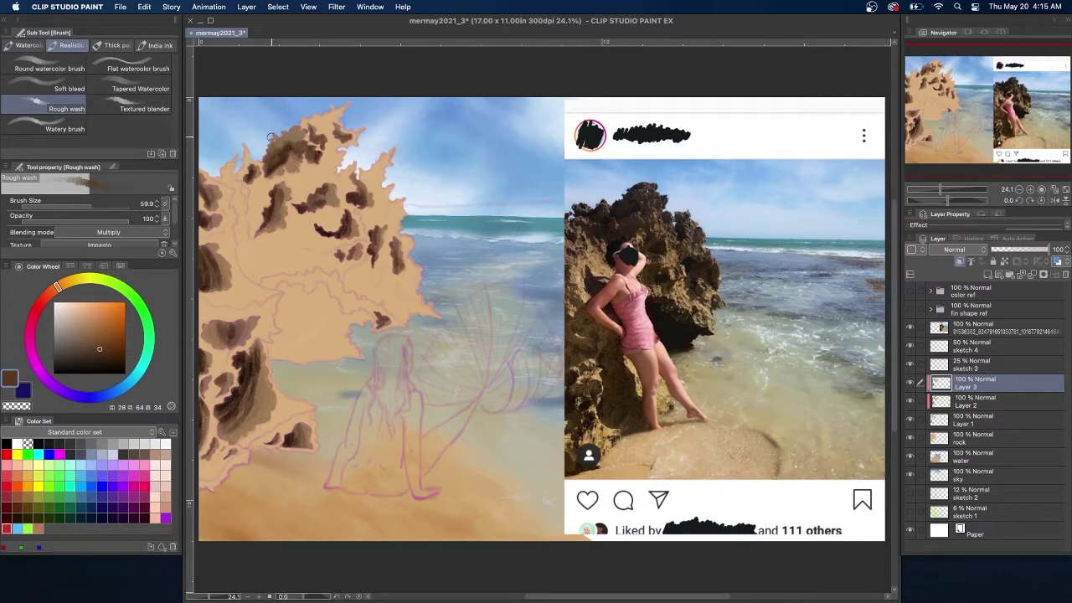
Soften the edges of the rock's hollows on a new clipped layer with the Rough wash brush at size 34, using the rock's tan.
{"action": "left_click", "coordinate": [988, 274]}
{"action": "left_click", "coordinate": [960, 263]}
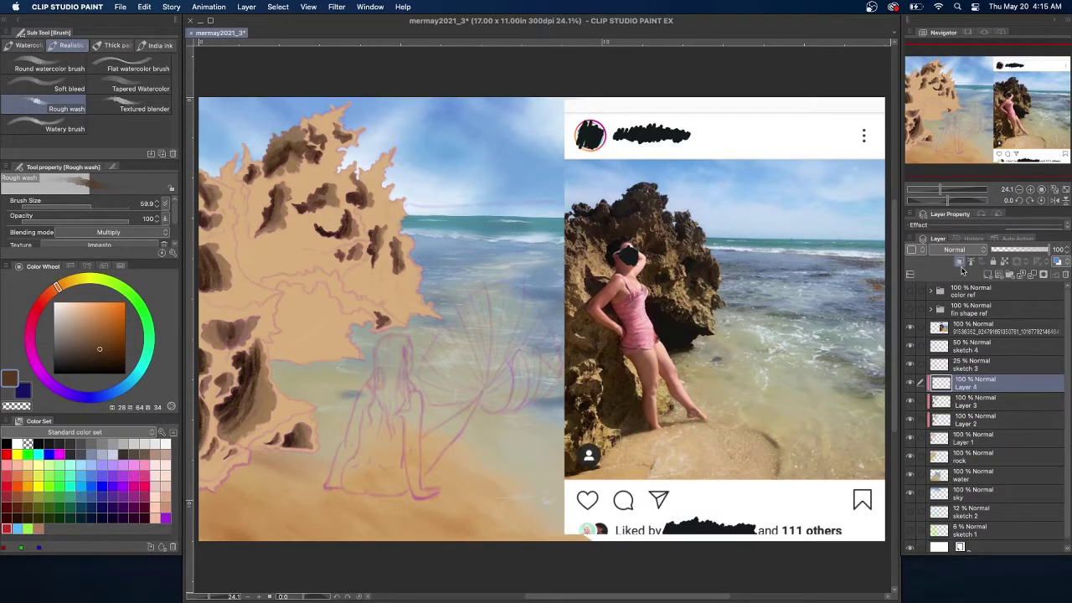
{"action": "left_click", "coordinate": [271, 396], "text": "alt"}
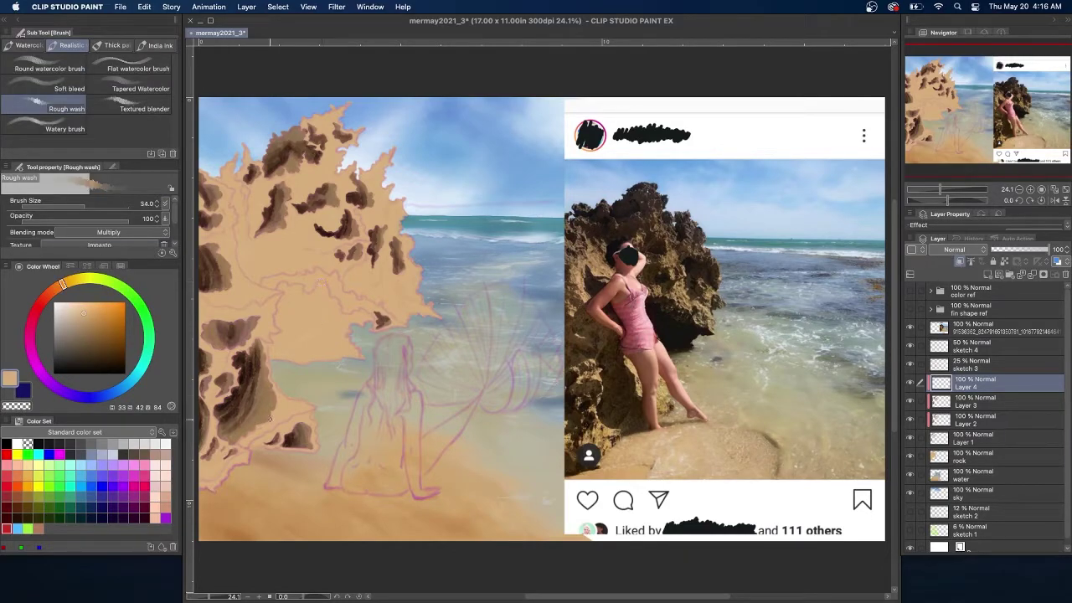
{"action": "left_click_drag", "start_coordinate": [273, 392], "coordinate": [267, 420]}
{"action": "left_click_drag", "start_coordinate": [207, 325], "coordinate": [216, 347]}
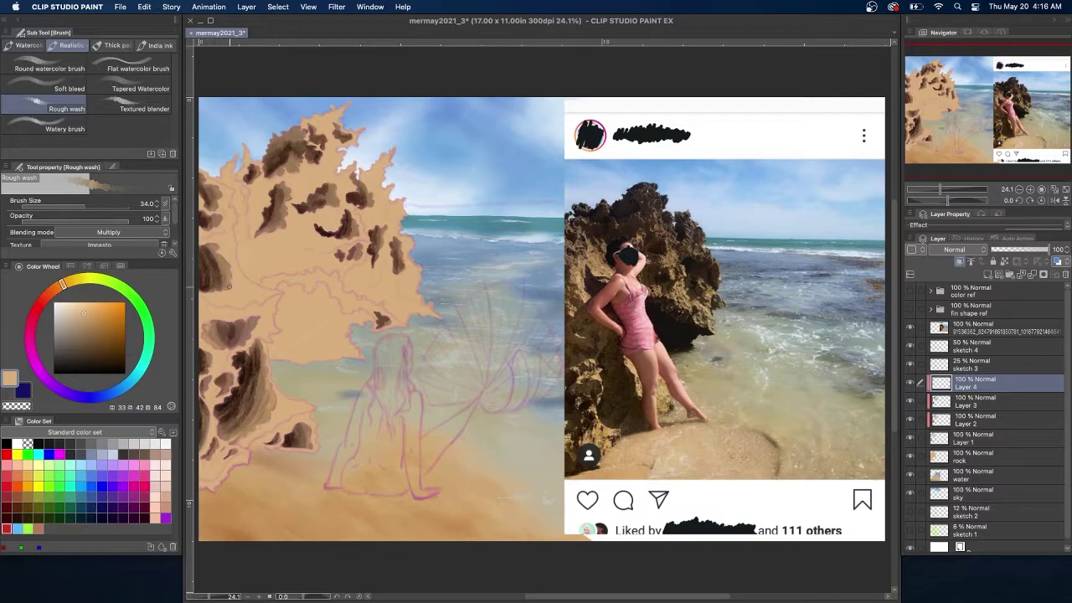
{"action": "left_click_drag", "start_coordinate": [267, 153], "coordinate": [275, 137]}
Merge the three clipped shading layers above the brown patches into one layer.
{"action": "left_click", "coordinate": [1001, 418], "text": "shift"}
{"action": "right_click", "coordinate": [1001, 418]}
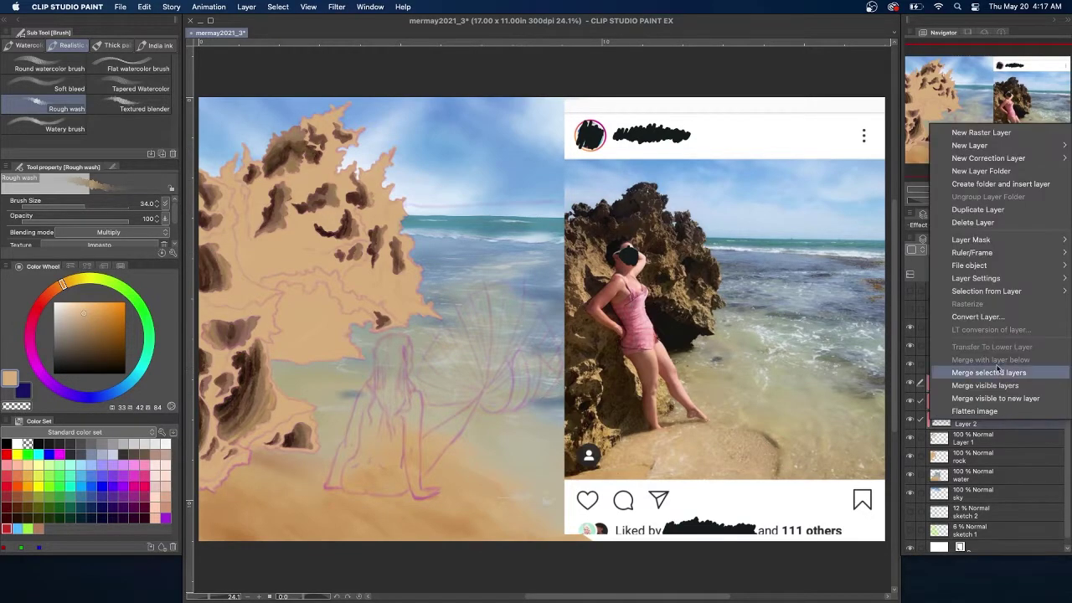
{"action": "left_click", "coordinate": [1000, 374]}
Blend the shading in the rock's hollows with the Textured blender at size 73.7, from the lower rock up to the peak.
{"action": "left_click", "coordinate": [132, 106]}
{"action": "left_click_drag", "start_coordinate": [255, 351], "coordinate": [255, 371]}
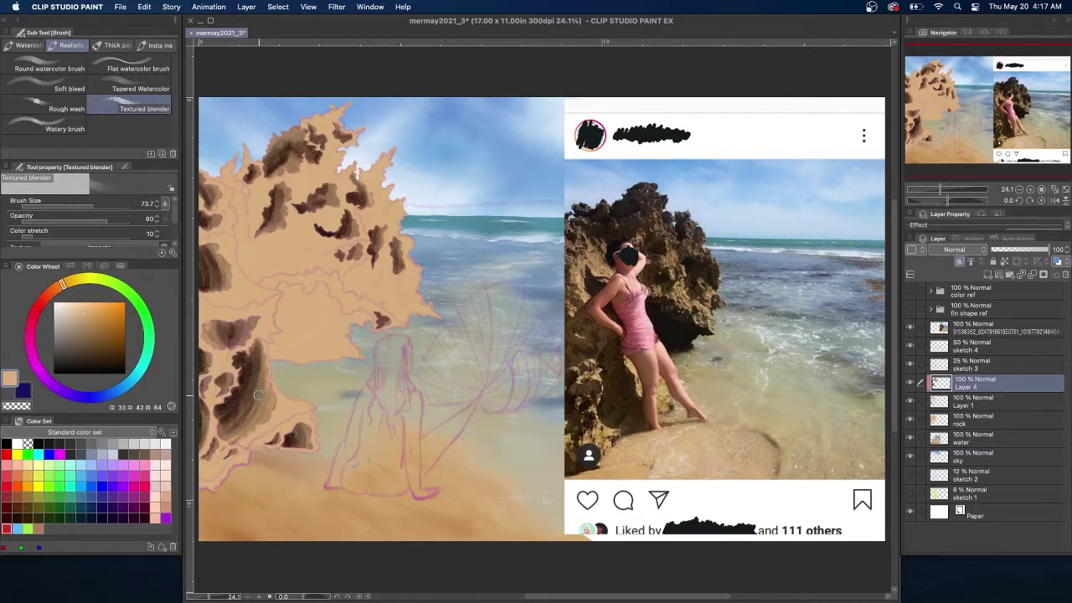
{"action": "left_click_drag", "start_coordinate": [202, 406], "coordinate": [202, 435]}
{"action": "left_click_drag", "start_coordinate": [200, 367], "coordinate": [201, 356]}
{"action": "left_click_drag", "start_coordinate": [227, 296], "coordinate": [295, 158]}
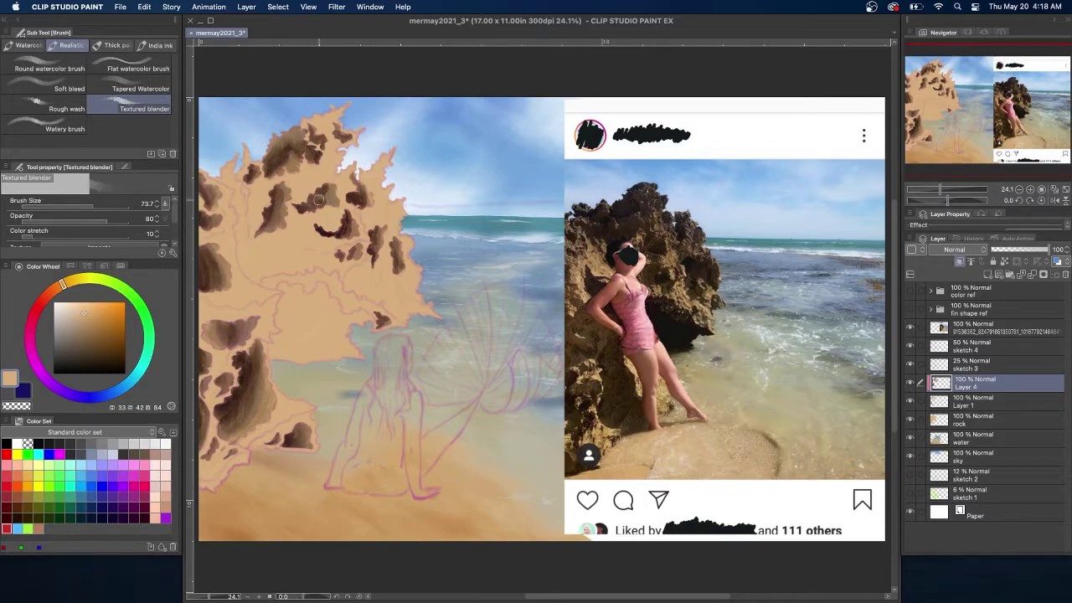
Compare the rock's shading with the sketch 3 and sketch 4 layers hidden and shown.
{"action": "left_click", "coordinate": [911, 365]}
{"action": "left_click", "coordinate": [909, 346]}
{"action": "left_click", "coordinate": [910, 346]}
{"action": "left_click", "coordinate": [910, 364]}
{"action": "left_click", "coordinate": [910, 365]}
{"action": "left_click", "coordinate": [909, 346]}
{"action": "left_click", "coordinate": [908, 347]}
Merge the hollow shading and brown patch layers into the rock layer and save the drawing.
{"action": "right_click", "coordinate": [975, 403]}
{"action": "left_click", "coordinate": [960, 263]}
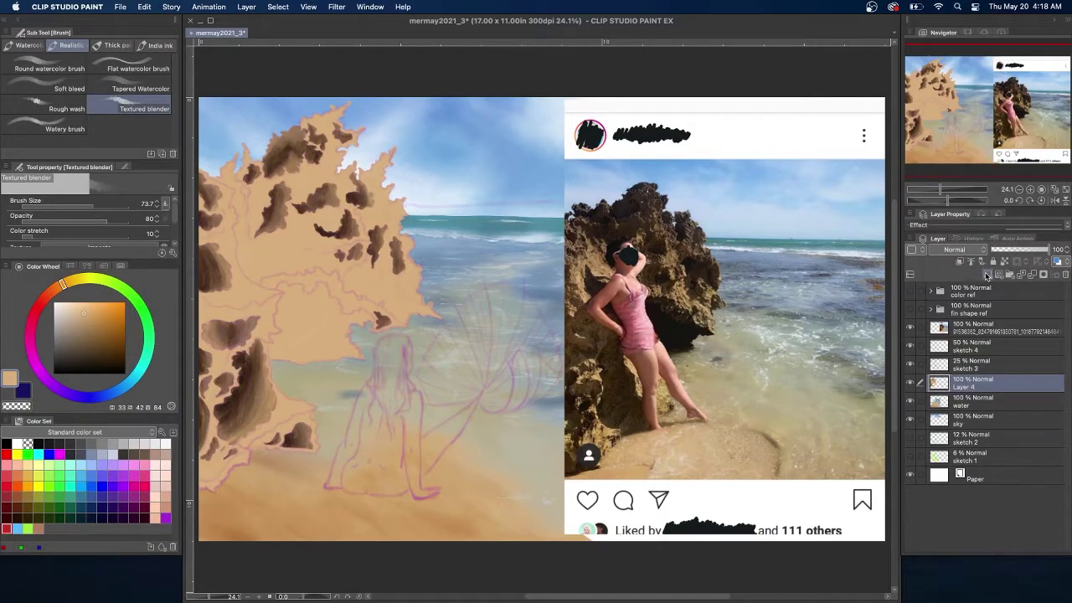
{"action": "key", "text": "super+s"}
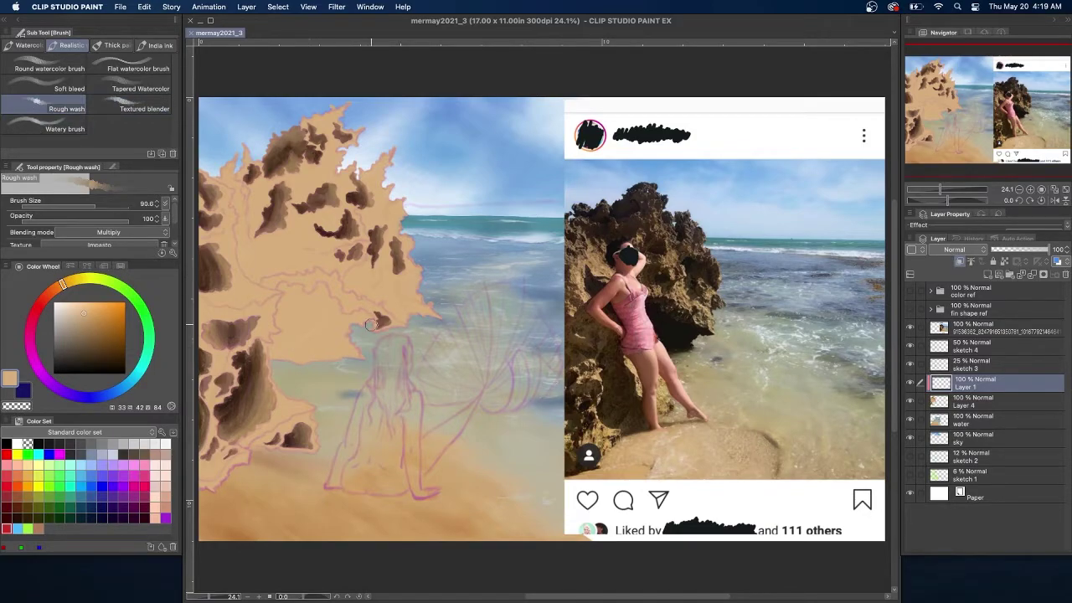
Wash brown sampled from the photo's rock over the lower rock and left edge with the Rough wash brush at size 90.6.
{"action": "key", "text": "i"}
{"action": "left_click_drag", "start_coordinate": [593, 259], "coordinate": [594, 275]}
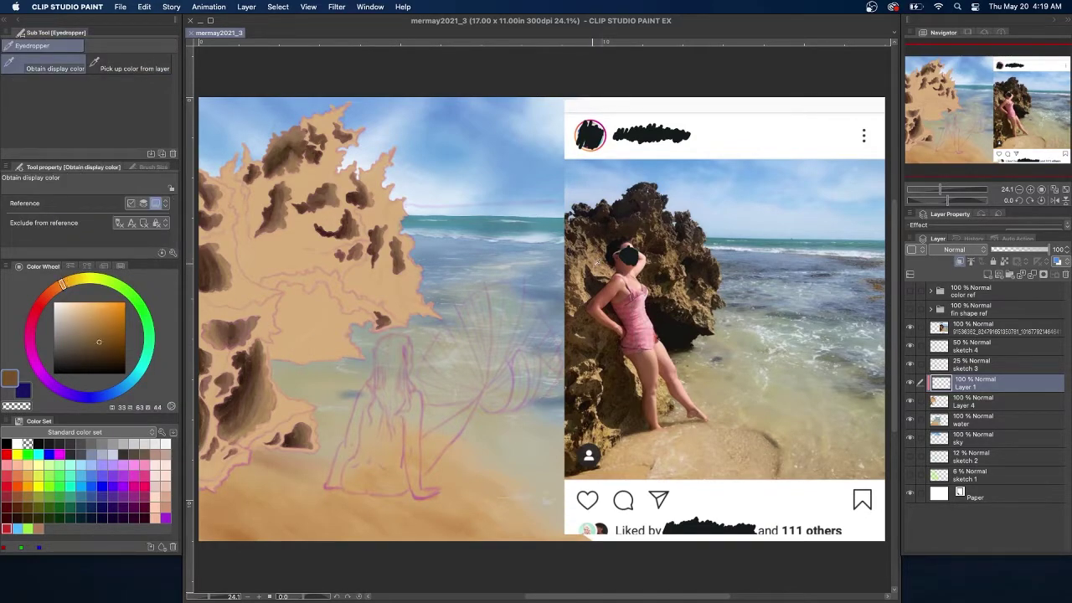
{"action": "key", "text": "b"}
{"action": "mouse_move", "coordinate": [200, 299]}
{"action": "left_mouse_down"}
{"action": "mouse_move", "coordinate": [267, 301]}
{"action": "mouse_move", "coordinate": [273, 327]}
{"action": "mouse_move", "coordinate": [261, 333]}
{"action": "mouse_move", "coordinate": [254, 321]}
{"action": "mouse_move", "coordinate": [210, 350]}
{"action": "mouse_move", "coordinate": [243, 327]}
{"action": "mouse_move", "coordinate": [265, 360]}
{"action": "left_mouse_up"}
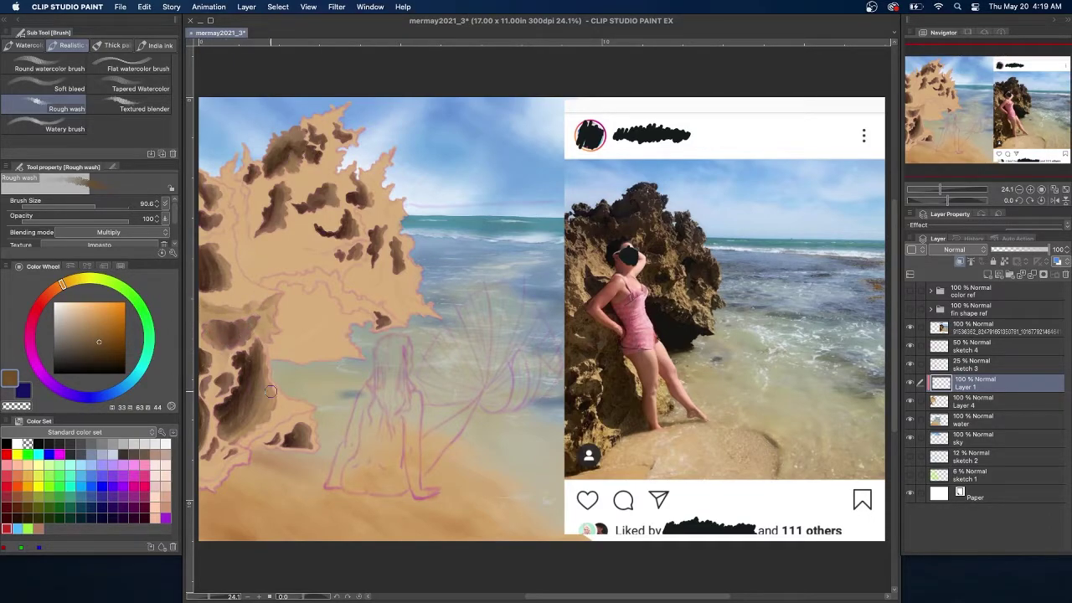
{"action": "mouse_move", "coordinate": [252, 302]}
{"action": "left_mouse_down"}
{"action": "mouse_move", "coordinate": [226, 374]}
{"action": "mouse_move", "coordinate": [202, 401]}
{"action": "mouse_move", "coordinate": [212, 351]}
{"action": "mouse_move", "coordinate": [206, 463]}
{"action": "mouse_move", "coordinate": [231, 448]}
{"action": "mouse_move", "coordinate": [222, 463]}
{"action": "mouse_move", "coordinate": [200, 439]}
{"action": "mouse_move", "coordinate": [273, 422]}
{"action": "mouse_move", "coordinate": [300, 420]}
{"action": "mouse_move", "coordinate": [310, 445]}
{"action": "mouse_move", "coordinate": [281, 430]}
{"action": "mouse_move", "coordinate": [313, 426]}
{"action": "left_mouse_up"}
{"action": "mouse_move", "coordinate": [203, 184]}
{"action": "left_mouse_down"}
{"action": "mouse_move", "coordinate": [201, 286]}
{"action": "mouse_move", "coordinate": [250, 306]}
{"action": "mouse_move", "coordinate": [219, 285]}
{"action": "mouse_move", "coordinate": [200, 183]}
{"action": "mouse_move", "coordinate": [218, 284]}
{"action": "mouse_move", "coordinate": [204, 180]}
{"action": "mouse_move", "coordinate": [222, 193]}
{"action": "mouse_move", "coordinate": [201, 177]}
{"action": "mouse_move", "coordinate": [207, 236]}
{"action": "mouse_move", "coordinate": [225, 236]}
{"action": "mouse_move", "coordinate": [199, 263]}
{"action": "mouse_move", "coordinate": [203, 253]}
{"action": "mouse_move", "coordinate": [218, 298]}
{"action": "left_mouse_up"}
{"action": "key", "text": "super+z"}
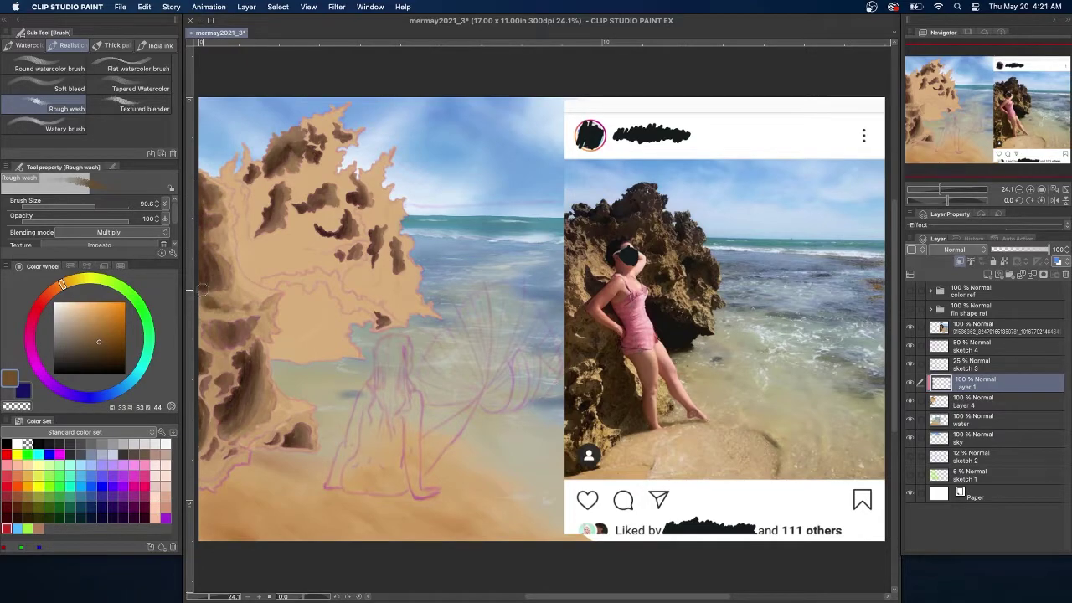
{"action": "mouse_move", "coordinate": [201, 239]}
{"action": "left_mouse_down"}
{"action": "mouse_move", "coordinate": [201, 313]}
{"action": "mouse_move", "coordinate": [232, 309]}
{"action": "mouse_move", "coordinate": [262, 323]}
{"action": "mouse_move", "coordinate": [240, 347]}
{"action": "mouse_move", "coordinate": [201, 291]}
{"action": "left_mouse_up"}
{"action": "mouse_move", "coordinate": [239, 350]}
{"action": "left_mouse_down"}
{"action": "mouse_move", "coordinate": [204, 348]}
{"action": "mouse_move", "coordinate": [214, 365]}
{"action": "mouse_move", "coordinate": [199, 355]}
{"action": "mouse_move", "coordinate": [205, 466]}
{"action": "mouse_move", "coordinate": [218, 367]}
{"action": "mouse_move", "coordinate": [242, 445]}
{"action": "mouse_move", "coordinate": [272, 419]}
{"action": "mouse_move", "coordinate": [208, 489]}
{"action": "mouse_move", "coordinate": [220, 475]}
{"action": "mouse_move", "coordinate": [202, 412]}
{"action": "left_mouse_up"}
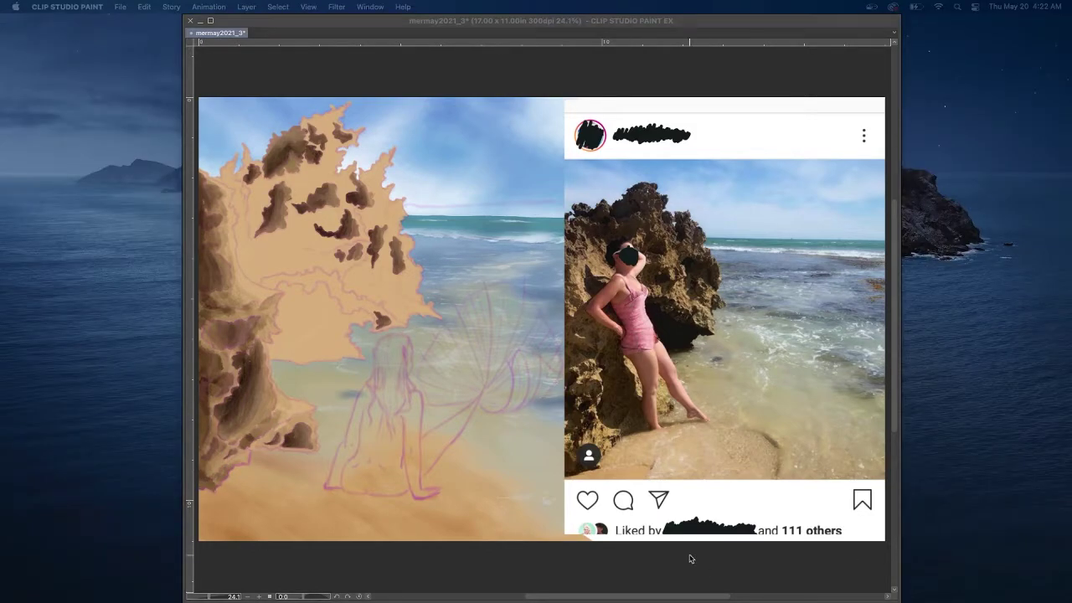
{"action": "left_click", "coordinate": [691, 558]}
{"action": "mouse_move", "coordinate": [217, 468]}
{"action": "left_mouse_down"}
{"action": "mouse_move", "coordinate": [290, 444]}
{"action": "mouse_move", "coordinate": [302, 423]}
{"action": "left_mouse_up"}
Switch the brown wash layer to Multiply and shade the rock's peak, upper left and middle.
{"action": "left_click", "coordinate": [955, 249]}
{"action": "left_click", "coordinate": [944, 289]}
{"action": "mouse_move", "coordinate": [221, 161]}
{"action": "left_mouse_down"}
{"action": "mouse_move", "coordinate": [263, 167]}
{"action": "mouse_move", "coordinate": [224, 171]}
{"action": "mouse_move", "coordinate": [232, 203]}
{"action": "mouse_move", "coordinate": [222, 165]}
{"action": "mouse_move", "coordinate": [253, 235]}
{"action": "mouse_move", "coordinate": [247, 267]}
{"action": "mouse_move", "coordinate": [255, 212]}
{"action": "mouse_move", "coordinate": [245, 232]}
{"action": "mouse_move", "coordinate": [254, 239]}
{"action": "mouse_move", "coordinate": [280, 239]}
{"action": "mouse_move", "coordinate": [298, 217]}
{"action": "mouse_move", "coordinate": [313, 248]}
{"action": "mouse_move", "coordinate": [323, 183]}
{"action": "mouse_move", "coordinate": [283, 244]}
{"action": "mouse_move", "coordinate": [242, 224]}
{"action": "mouse_move", "coordinate": [269, 244]}
{"action": "mouse_move", "coordinate": [286, 213]}
{"action": "mouse_move", "coordinate": [265, 229]}
{"action": "mouse_move", "coordinate": [305, 191]}
{"action": "mouse_move", "coordinate": [281, 180]}
{"action": "mouse_move", "coordinate": [284, 128]}
{"action": "mouse_move", "coordinate": [251, 174]}
{"action": "mouse_move", "coordinate": [222, 172]}
{"action": "mouse_move", "coordinate": [250, 193]}
{"action": "mouse_move", "coordinate": [248, 208]}
{"action": "mouse_move", "coordinate": [267, 136]}
{"action": "mouse_move", "coordinate": [273, 174]}
{"action": "mouse_move", "coordinate": [237, 194]}
{"action": "mouse_move", "coordinate": [307, 122]}
{"action": "mouse_move", "coordinate": [269, 150]}
{"action": "mouse_move", "coordinate": [299, 153]}
{"action": "mouse_move", "coordinate": [285, 133]}
{"action": "mouse_move", "coordinate": [284, 165]}
{"action": "mouse_move", "coordinate": [310, 111]}
{"action": "mouse_move", "coordinate": [306, 141]}
{"action": "mouse_move", "coordinate": [303, 109]}
{"action": "mouse_move", "coordinate": [334, 147]}
{"action": "mouse_move", "coordinate": [342, 137]}
{"action": "mouse_move", "coordinate": [367, 143]}
{"action": "mouse_move", "coordinate": [322, 136]}
{"action": "mouse_move", "coordinate": [308, 172]}
{"action": "mouse_move", "coordinate": [318, 179]}
{"action": "mouse_move", "coordinate": [261, 182]}
{"action": "mouse_move", "coordinate": [351, 183]}
{"action": "left_mouse_up"}
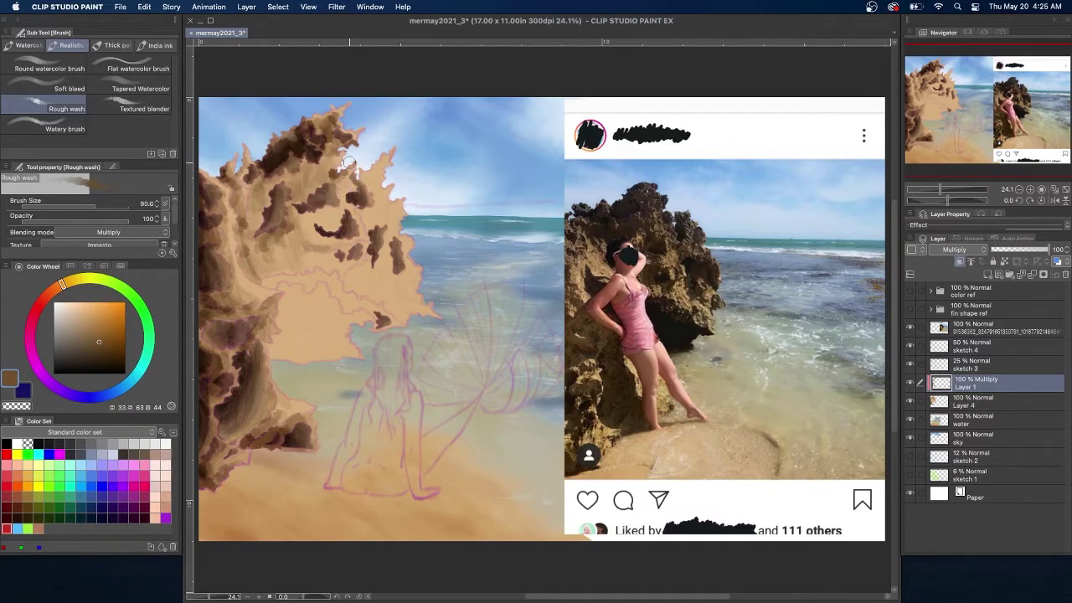
{"action": "mouse_move", "coordinate": [327, 236]}
{"action": "left_mouse_down"}
{"action": "mouse_move", "coordinate": [305, 210]}
{"action": "mouse_move", "coordinate": [319, 206]}
{"action": "mouse_move", "coordinate": [326, 229]}
{"action": "mouse_move", "coordinate": [306, 211]}
{"action": "mouse_move", "coordinate": [310, 224]}
{"action": "mouse_move", "coordinate": [346, 231]}
{"action": "mouse_move", "coordinate": [340, 243]}
{"action": "mouse_move", "coordinate": [314, 206]}
{"action": "mouse_move", "coordinate": [261, 220]}
{"action": "left_mouse_up"}
{"action": "mouse_move", "coordinate": [287, 163]}
{"action": "left_mouse_down"}
{"action": "mouse_move", "coordinate": [337, 206]}
{"action": "mouse_move", "coordinate": [359, 165]}
{"action": "left_mouse_up"}
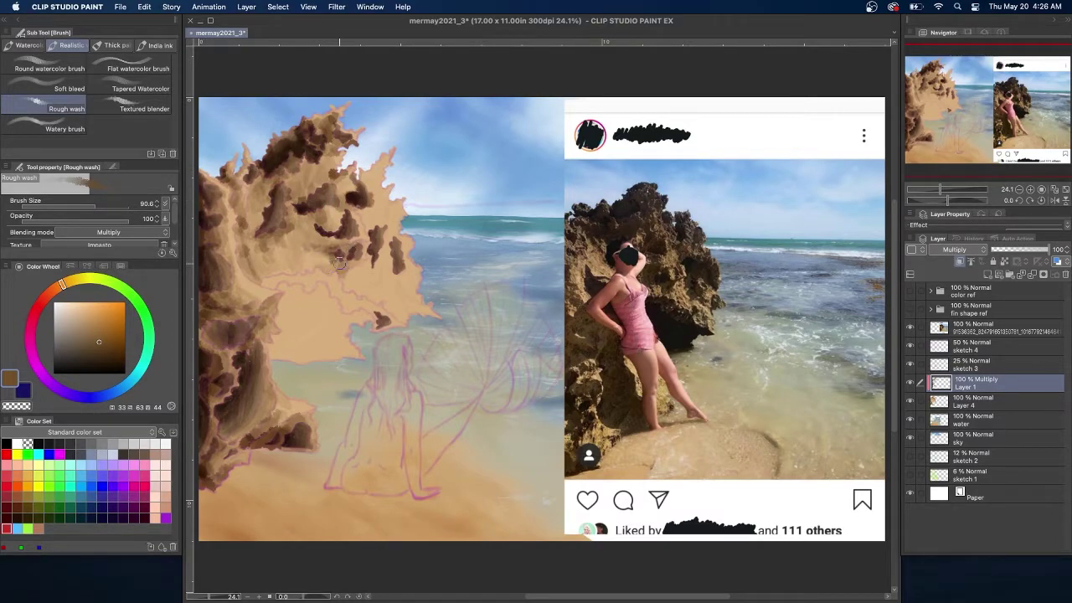
Shade the rock's right side and darken the cave under the overhang with the brown wash.
{"action": "mouse_move", "coordinate": [395, 190]}
{"action": "left_mouse_down"}
{"action": "mouse_move", "coordinate": [371, 173]}
{"action": "mouse_move", "coordinate": [393, 125]}
{"action": "mouse_move", "coordinate": [375, 168]}
{"action": "mouse_move", "coordinate": [383, 195]}
{"action": "mouse_move", "coordinate": [361, 201]}
{"action": "mouse_move", "coordinate": [365, 212]}
{"action": "mouse_move", "coordinate": [366, 133]}
{"action": "mouse_move", "coordinate": [379, 223]}
{"action": "mouse_move", "coordinate": [365, 225]}
{"action": "mouse_move", "coordinate": [399, 212]}
{"action": "mouse_move", "coordinate": [382, 251]}
{"action": "mouse_move", "coordinate": [353, 273]}
{"action": "mouse_move", "coordinate": [375, 238]}
{"action": "mouse_move", "coordinate": [355, 280]}
{"action": "mouse_move", "coordinate": [363, 292]}
{"action": "mouse_move", "coordinate": [347, 284]}
{"action": "mouse_move", "coordinate": [427, 312]}
{"action": "left_mouse_up"}
{"action": "mouse_move", "coordinate": [377, 247]}
{"action": "left_mouse_down"}
{"action": "mouse_move", "coordinate": [397, 301]}
{"action": "mouse_move", "coordinate": [407, 268]}
{"action": "mouse_move", "coordinate": [397, 229]}
{"action": "mouse_move", "coordinate": [413, 337]}
{"action": "mouse_move", "coordinate": [413, 298]}
{"action": "mouse_move", "coordinate": [373, 246]}
{"action": "mouse_move", "coordinate": [397, 324]}
{"action": "mouse_move", "coordinate": [371, 335]}
{"action": "mouse_move", "coordinate": [369, 307]}
{"action": "mouse_move", "coordinate": [345, 307]}
{"action": "mouse_move", "coordinate": [334, 290]}
{"action": "mouse_move", "coordinate": [401, 323]}
{"action": "mouse_move", "coordinate": [364, 301]}
{"action": "mouse_move", "coordinate": [351, 307]}
{"action": "mouse_move", "coordinate": [319, 274]}
{"action": "mouse_move", "coordinate": [309, 287]}
{"action": "mouse_move", "coordinate": [307, 274]}
{"action": "mouse_move", "coordinate": [277, 277]}
{"action": "mouse_move", "coordinate": [350, 293]}
{"action": "mouse_move", "coordinate": [339, 276]}
{"action": "mouse_move", "coordinate": [362, 314]}
{"action": "mouse_move", "coordinate": [283, 284]}
{"action": "mouse_move", "coordinate": [284, 330]}
{"action": "mouse_move", "coordinate": [271, 347]}
{"action": "mouse_move", "coordinate": [282, 360]}
{"action": "mouse_move", "coordinate": [327, 341]}
{"action": "mouse_move", "coordinate": [326, 324]}
{"action": "mouse_move", "coordinate": [281, 316]}
{"action": "left_mouse_up"}
{"action": "mouse_move", "coordinate": [362, 315]}
{"action": "left_mouse_down"}
{"action": "mouse_move", "coordinate": [298, 288]}
{"action": "mouse_move", "coordinate": [273, 339]}
{"action": "mouse_move", "coordinate": [290, 324]}
{"action": "mouse_move", "coordinate": [340, 326]}
{"action": "mouse_move", "coordinate": [300, 357]}
{"action": "mouse_move", "coordinate": [346, 356]}
{"action": "mouse_move", "coordinate": [279, 269]}
{"action": "mouse_move", "coordinate": [362, 319]}
{"action": "mouse_move", "coordinate": [288, 290]}
{"action": "mouse_move", "coordinate": [277, 359]}
{"action": "mouse_move", "coordinate": [303, 323]}
{"action": "mouse_move", "coordinate": [348, 354]}
{"action": "mouse_move", "coordinate": [329, 339]}
{"action": "mouse_move", "coordinate": [351, 325]}
{"action": "mouse_move", "coordinate": [301, 293]}
{"action": "mouse_move", "coordinate": [280, 341]}
{"action": "mouse_move", "coordinate": [305, 352]}
{"action": "mouse_move", "coordinate": [316, 333]}
{"action": "mouse_move", "coordinate": [312, 305]}
{"action": "left_mouse_up"}
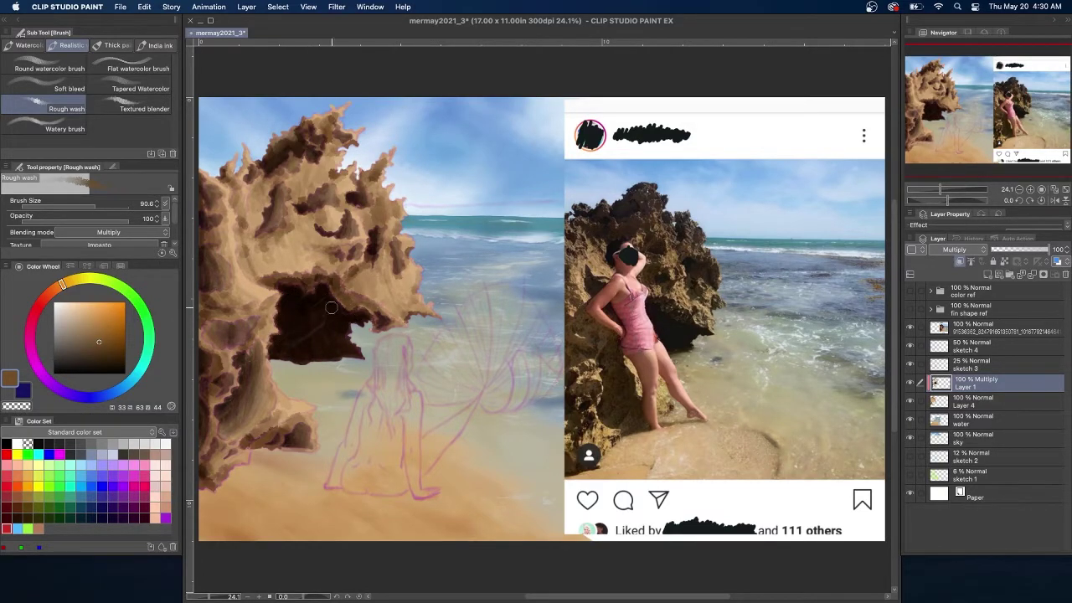
Deepen the Multiply shading around the hollows in the rock's middle, along the overhang and down the left side.
{"action": "mouse_move", "coordinate": [269, 163]}
{"action": "left_mouse_down"}
{"action": "mouse_move", "coordinate": [297, 149]}
{"action": "mouse_move", "coordinate": [290, 136]}
{"action": "mouse_move", "coordinate": [305, 144]}
{"action": "mouse_move", "coordinate": [307, 116]}
{"action": "mouse_move", "coordinate": [335, 125]}
{"action": "mouse_move", "coordinate": [323, 147]}
{"action": "mouse_move", "coordinate": [305, 145]}
{"action": "mouse_move", "coordinate": [280, 165]}
{"action": "mouse_move", "coordinate": [247, 178]}
{"action": "mouse_move", "coordinate": [242, 156]}
{"action": "mouse_move", "coordinate": [259, 138]}
{"action": "mouse_move", "coordinate": [225, 170]}
{"action": "mouse_move", "coordinate": [237, 186]}
{"action": "mouse_move", "coordinate": [262, 179]}
{"action": "mouse_move", "coordinate": [262, 228]}
{"action": "mouse_move", "coordinate": [274, 215]}
{"action": "mouse_move", "coordinate": [240, 217]}
{"action": "mouse_move", "coordinate": [244, 261]}
{"action": "mouse_move", "coordinate": [250, 215]}
{"action": "mouse_move", "coordinate": [299, 227]}
{"action": "mouse_move", "coordinate": [285, 185]}
{"action": "mouse_move", "coordinate": [303, 208]}
{"action": "mouse_move", "coordinate": [334, 171]}
{"action": "mouse_move", "coordinate": [384, 155]}
{"action": "mouse_move", "coordinate": [337, 191]}
{"action": "mouse_move", "coordinate": [361, 204]}
{"action": "mouse_move", "coordinate": [288, 191]}
{"action": "mouse_move", "coordinate": [371, 215]}
{"action": "mouse_move", "coordinate": [317, 254]}
{"action": "left_mouse_up"}
{"action": "mouse_move", "coordinate": [262, 281]}
{"action": "left_mouse_down"}
{"action": "mouse_move", "coordinate": [374, 307]}
{"action": "mouse_move", "coordinate": [314, 272]}
{"action": "mouse_move", "coordinate": [249, 270]}
{"action": "mouse_move", "coordinate": [271, 271]}
{"action": "mouse_move", "coordinate": [289, 227]}
{"action": "mouse_move", "coordinate": [253, 233]}
{"action": "left_mouse_up"}
{"action": "mouse_move", "coordinate": [359, 264]}
{"action": "left_mouse_down"}
{"action": "mouse_move", "coordinate": [377, 298]}
{"action": "mouse_move", "coordinate": [418, 315]}
{"action": "left_mouse_up"}
{"action": "left_click_drag", "start_coordinate": [360, 241], "coordinate": [334, 256]}
{"action": "left_click_drag", "start_coordinate": [369, 209], "coordinate": [373, 228]}
{"action": "mouse_move", "coordinate": [371, 188]}
{"action": "left_mouse_down"}
{"action": "mouse_move", "coordinate": [375, 213]}
{"action": "mouse_move", "coordinate": [342, 211]}
{"action": "mouse_move", "coordinate": [404, 268]}
{"action": "mouse_move", "coordinate": [349, 175]}
{"action": "mouse_move", "coordinate": [340, 204]}
{"action": "left_mouse_up"}
{"action": "mouse_move", "coordinate": [205, 180]}
{"action": "left_mouse_down"}
{"action": "mouse_move", "coordinate": [215, 219]}
{"action": "mouse_move", "coordinate": [204, 225]}
{"action": "mouse_move", "coordinate": [197, 408]}
{"action": "mouse_move", "coordinate": [210, 372]}
{"action": "mouse_move", "coordinate": [200, 469]}
{"action": "mouse_move", "coordinate": [216, 467]}
{"action": "mouse_move", "coordinate": [232, 310]}
{"action": "mouse_move", "coordinate": [212, 401]}
{"action": "mouse_move", "coordinate": [259, 432]}
{"action": "mouse_move", "coordinate": [315, 446]}
{"action": "mouse_move", "coordinate": [230, 423]}
{"action": "mouse_move", "coordinate": [253, 349]}
{"action": "mouse_move", "coordinate": [247, 386]}
{"action": "left_mouse_up"}
Set the Multiply shading layer's opacity to 90%, comparing the rock with the layer hidden and shown.
{"action": "left_click_drag", "start_coordinate": [1018, 249], "coordinate": [1063, 258]}
{"action": "left_click", "coordinate": [1066, 253]}
{"action": "left_click", "coordinate": [910, 382]}
{"action": "left_click", "coordinate": [910, 382]}
{"action": "left_click", "coordinate": [1067, 254]}
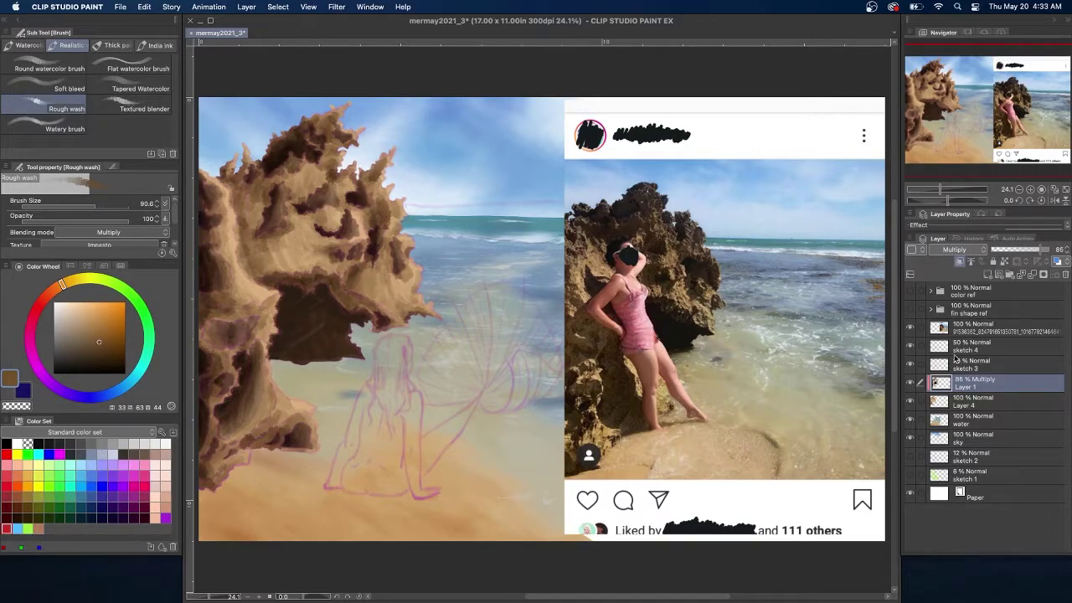
{"action": "left_click", "coordinate": [1057, 250]}
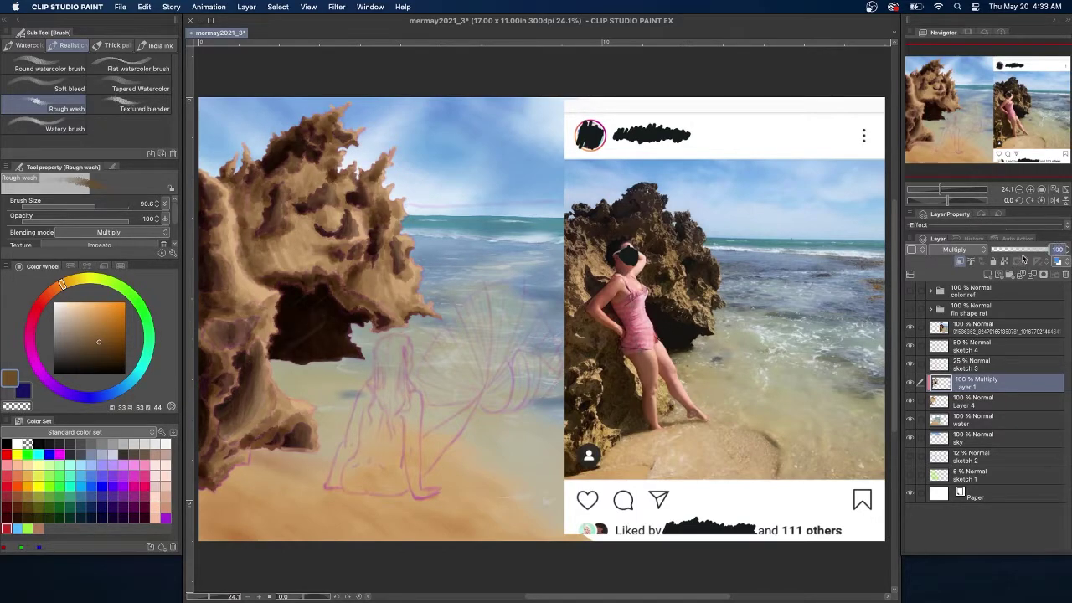
{"action": "key", "text": "Return"}
Paint light tan highlights on the rock on a new clipped layer with Rough wash at size 56.9, sampling the photo's rock.
{"action": "left_click", "coordinate": [987, 275]}
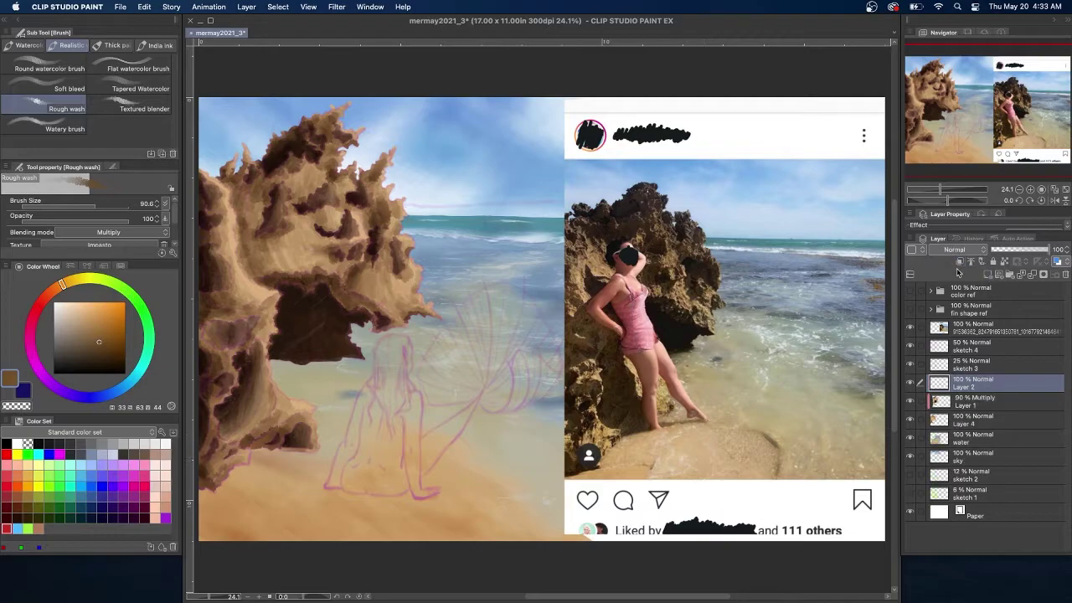
{"action": "left_click", "coordinate": [606, 264], "text": "alt"}
{"action": "left_click_drag", "start_coordinate": [607, 264], "coordinate": [597, 381]}
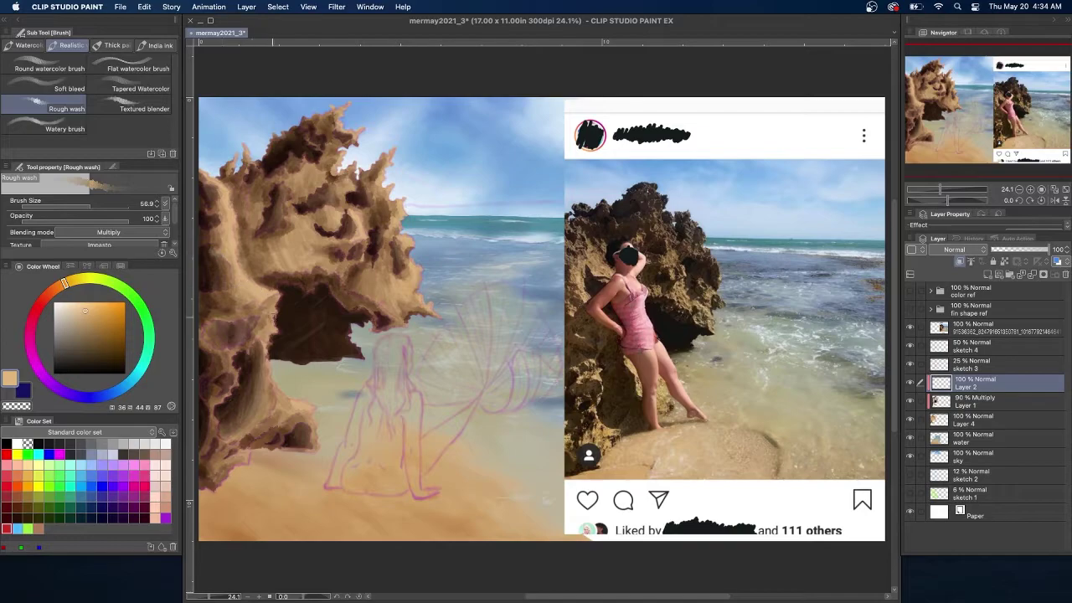
{"action": "left_click_drag", "start_coordinate": [305, 253], "coordinate": [322, 264]}
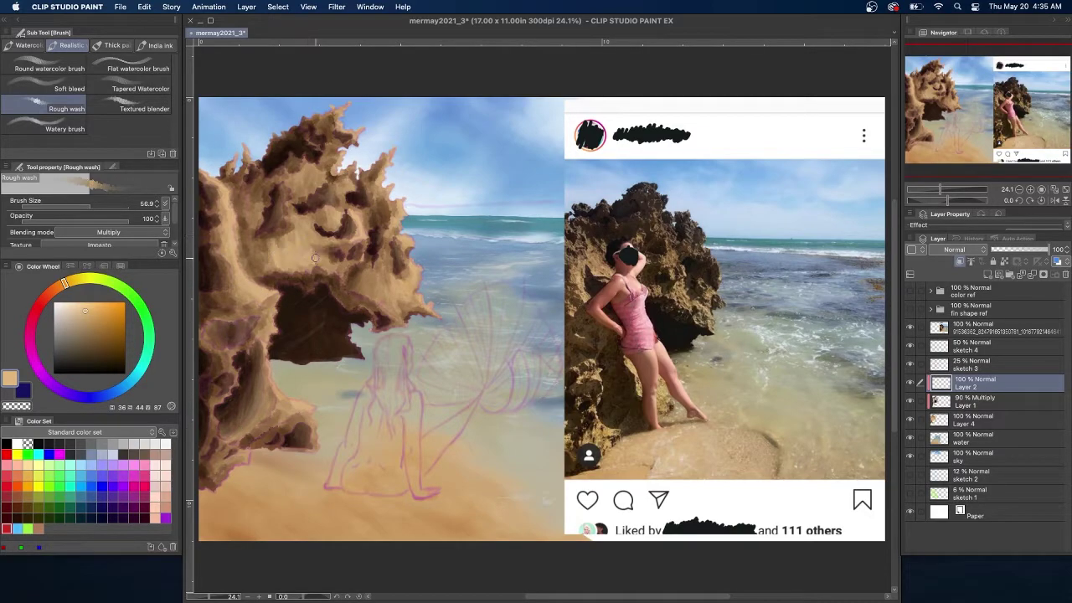
{"action": "right_click", "coordinate": [1016, 383]}
{"action": "left_click", "coordinate": [978, 320]}
{"action": "key", "text": "super+z"}
{"action": "left_click", "coordinate": [1004, 412]}
{"action": "key", "text": "super+shift+n"}
{"action": "left_click", "coordinate": [1003, 401]}
{"action": "right_click", "coordinate": [1006, 403]}
{"action": "left_click", "coordinate": [977, 342]}
{"action": "key", "text": "super+z"}
{"action": "left_click", "coordinate": [1003, 423]}
{"action": "left_click", "coordinate": [1065, 276]}
{"action": "left_click", "coordinate": [1006, 383]}
Blend the rock's Multiply shading and the highlights on the layer above with the Textured blender at size 73.7.
{"action": "left_click", "coordinate": [1005, 401]}
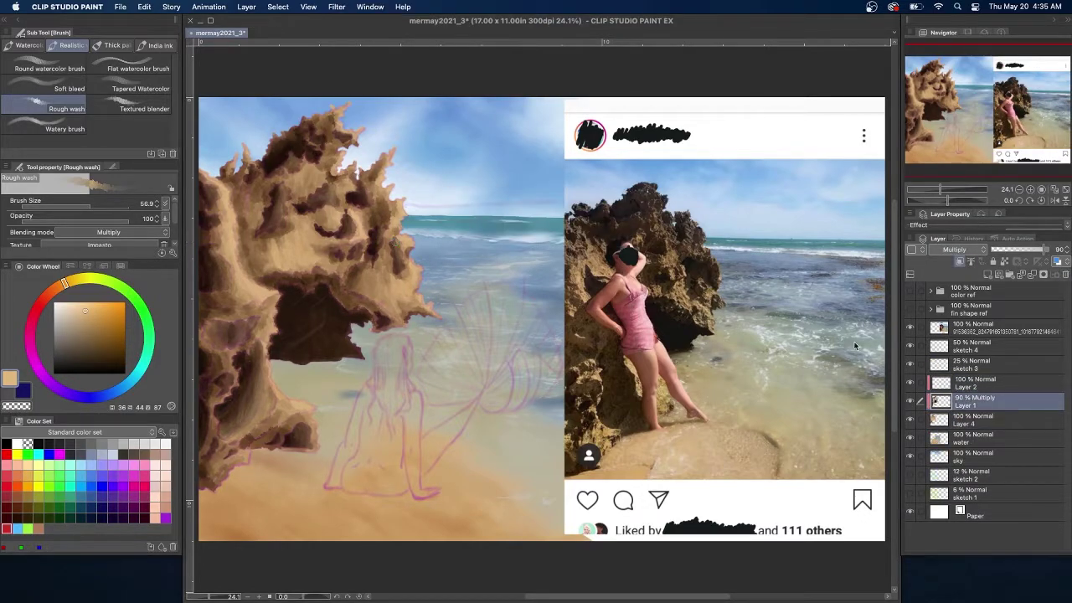
{"action": "left_click", "coordinate": [134, 109]}
{"action": "left_click_drag", "start_coordinate": [200, 345], "coordinate": [209, 436]}
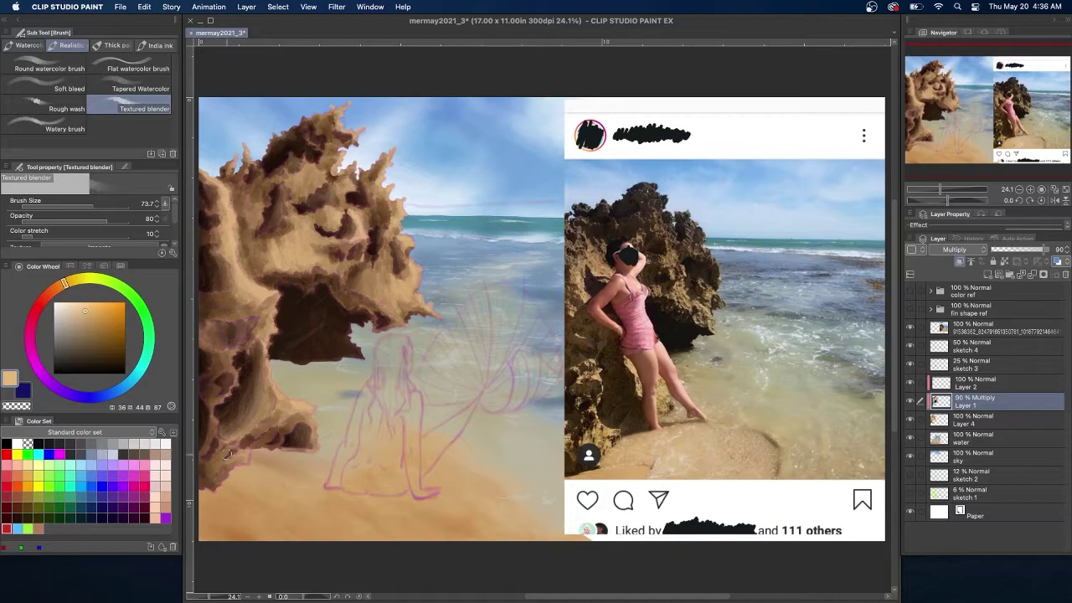
{"action": "mouse_move", "coordinate": [273, 416]}
{"action": "left_mouse_down"}
{"action": "mouse_move", "coordinate": [249, 439]}
{"action": "mouse_move", "coordinate": [280, 446]}
{"action": "left_mouse_up"}
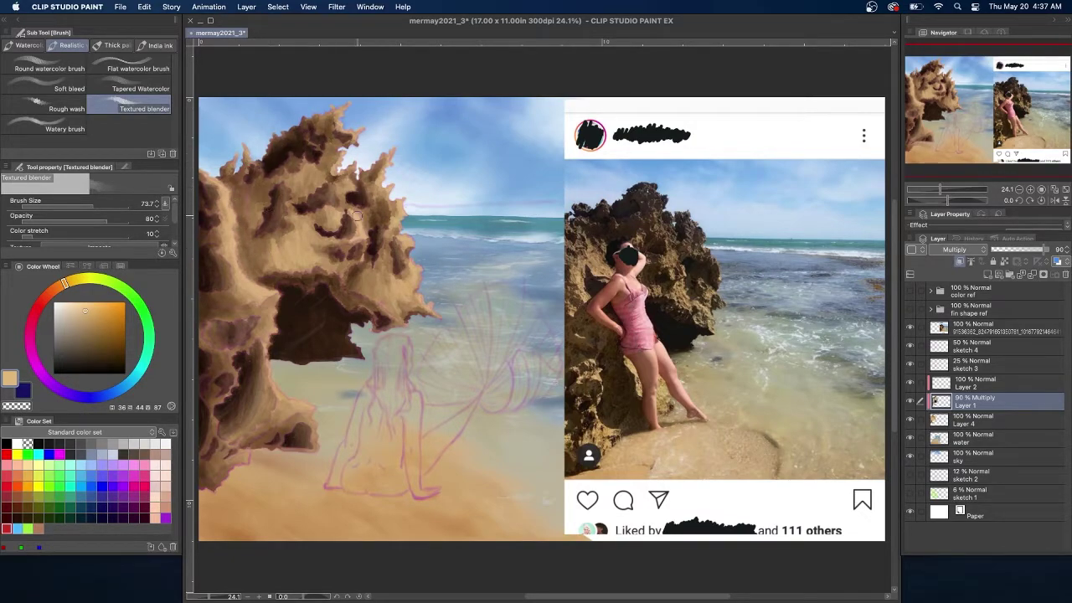
{"action": "mouse_move", "coordinate": [357, 220]}
{"action": "left_mouse_down"}
{"action": "mouse_move", "coordinate": [388, 212]}
{"action": "mouse_move", "coordinate": [352, 186]}
{"action": "left_mouse_up"}
{"action": "left_click_drag", "start_coordinate": [399, 294], "coordinate": [392, 330]}
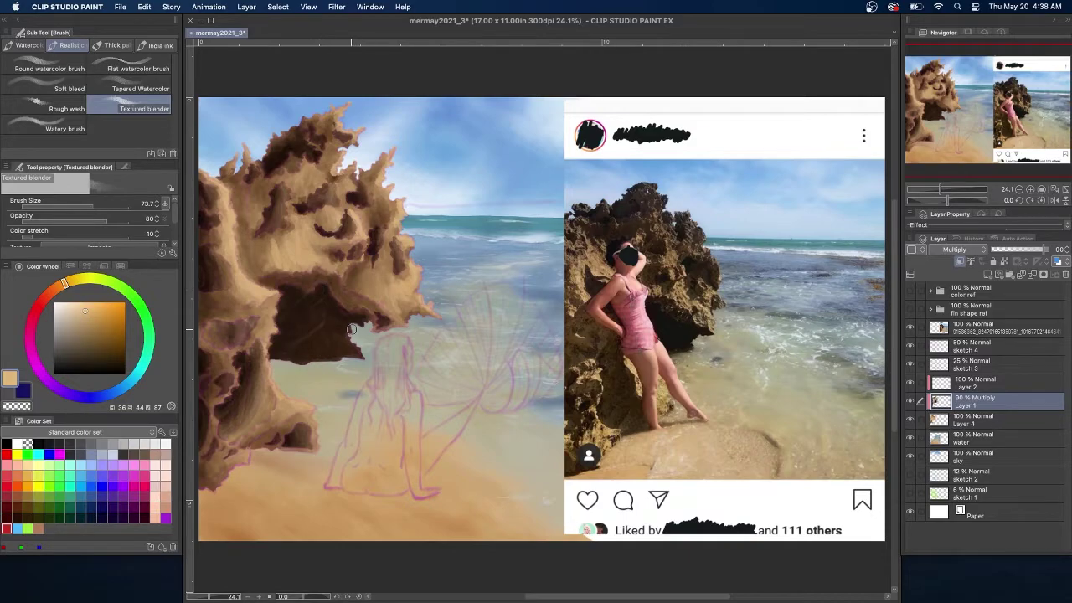
{"action": "key", "text": "alt+bracketright"}
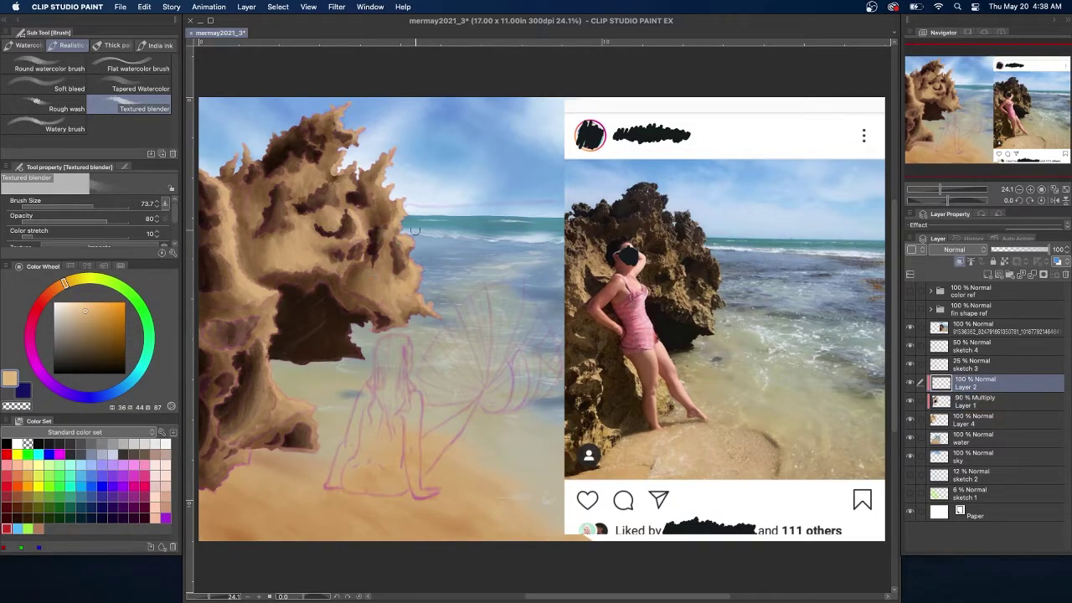
{"action": "left_click_drag", "start_coordinate": [214, 187], "coordinate": [224, 216]}
Merge the Multiply shading layer and the highlight layer down into the rock layer.
{"action": "right_click", "coordinate": [998, 407]}
{"action": "left_click", "coordinate": [1000, 345]}
{"action": "right_click", "coordinate": [999, 387]}
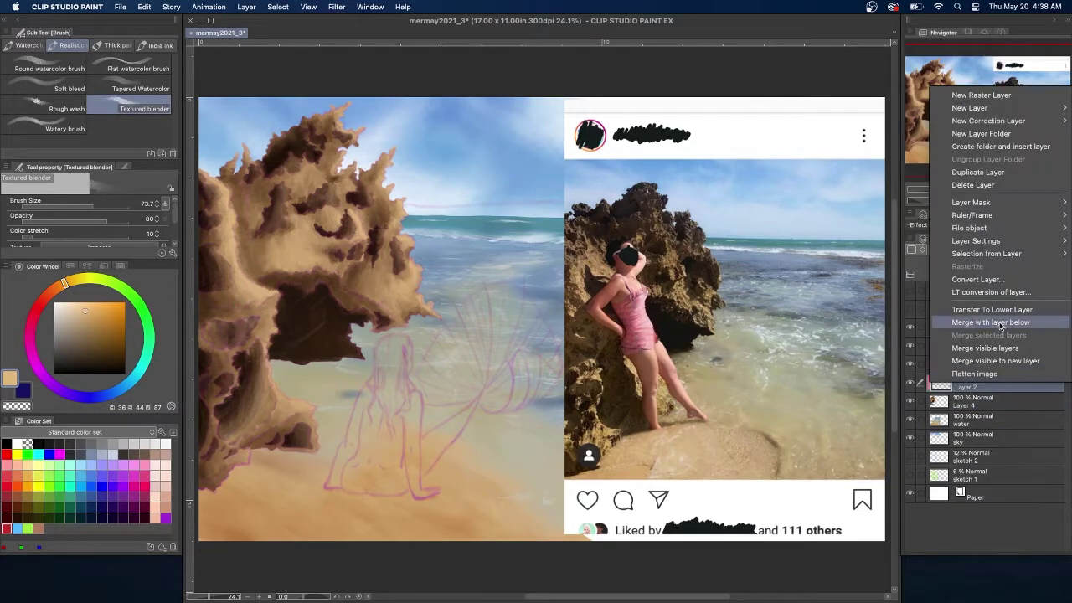
{"action": "left_click", "coordinate": [998, 323]}
{"action": "left_click", "coordinate": [976, 346]}
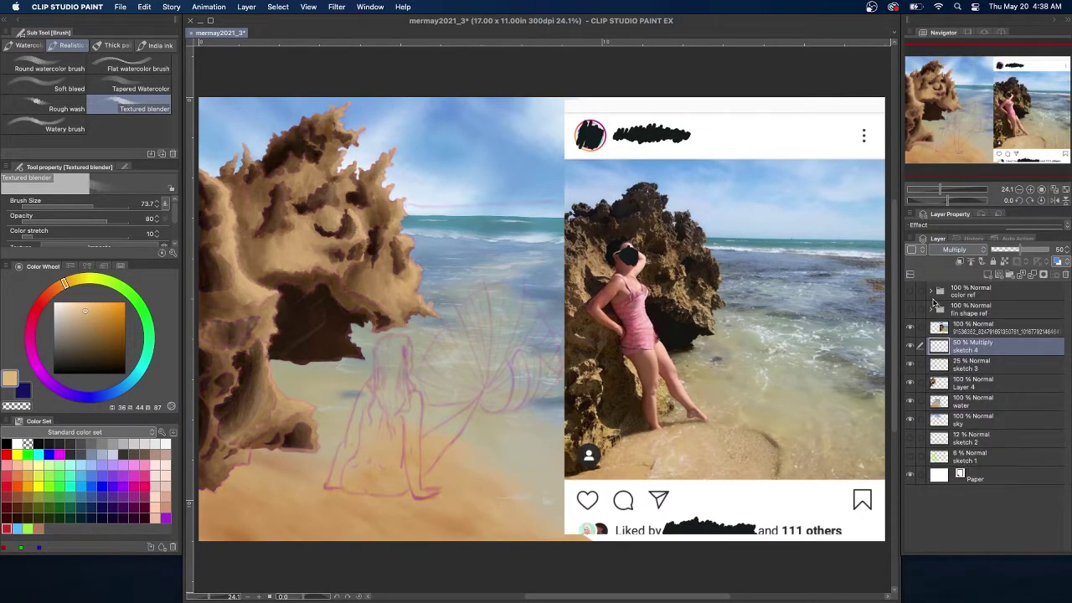
{"action": "left_click", "coordinate": [964, 249]}
{"action": "left_click", "coordinate": [951, 259]}
Shade the rock's hollows, overhang and cave on a new clipped Multiply layer with Rough wash at size 56.9, using brown sampled from the rock.
{"action": "left_click", "coordinate": [1000, 387]}
{"action": "left_click", "coordinate": [987, 275]}
{"action": "left_click", "coordinate": [960, 262]}
{"action": "left_click", "coordinate": [46, 105]}
{"action": "left_click", "coordinate": [262, 257], "text": "alt"}
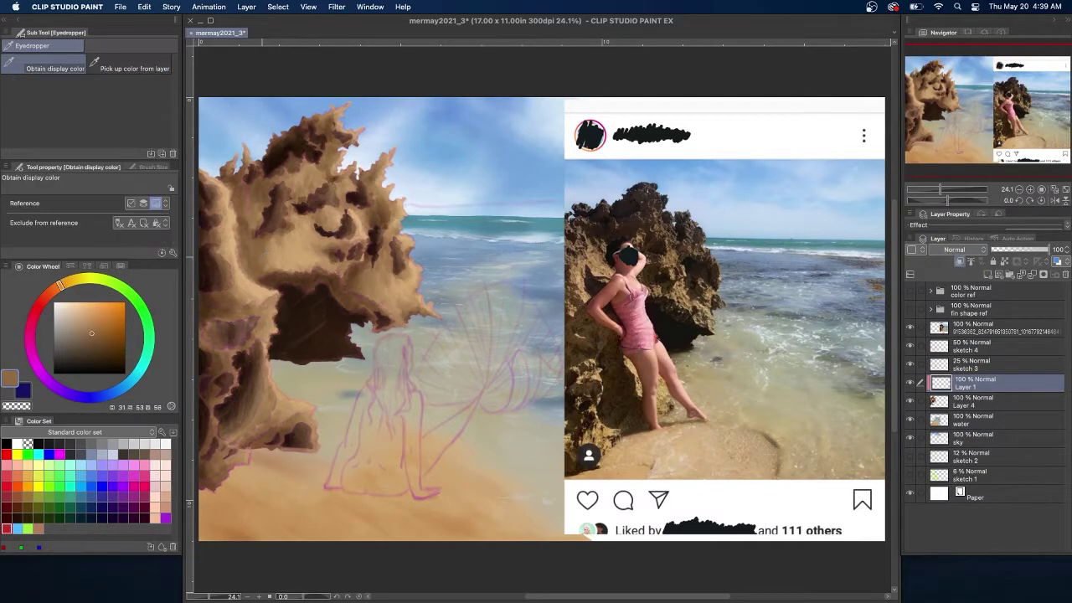
{"action": "left_click", "coordinate": [955, 250]}
{"action": "left_click", "coordinate": [943, 289]}
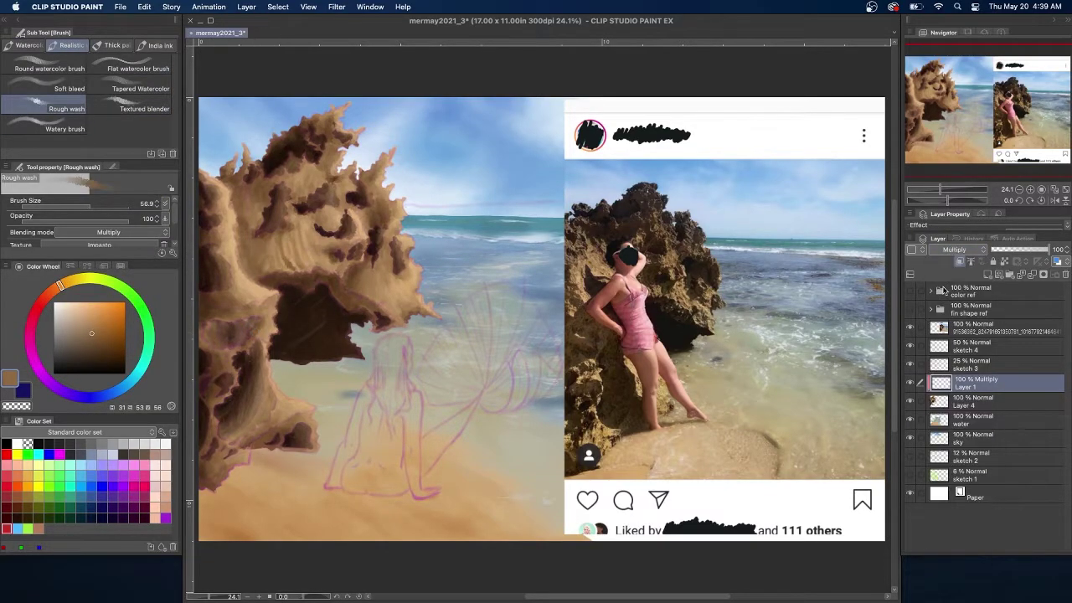
{"action": "mouse_move", "coordinate": [199, 307]}
{"action": "left_mouse_down"}
{"action": "mouse_move", "coordinate": [196, 341]}
{"action": "mouse_move", "coordinate": [250, 311]}
{"action": "left_mouse_up"}
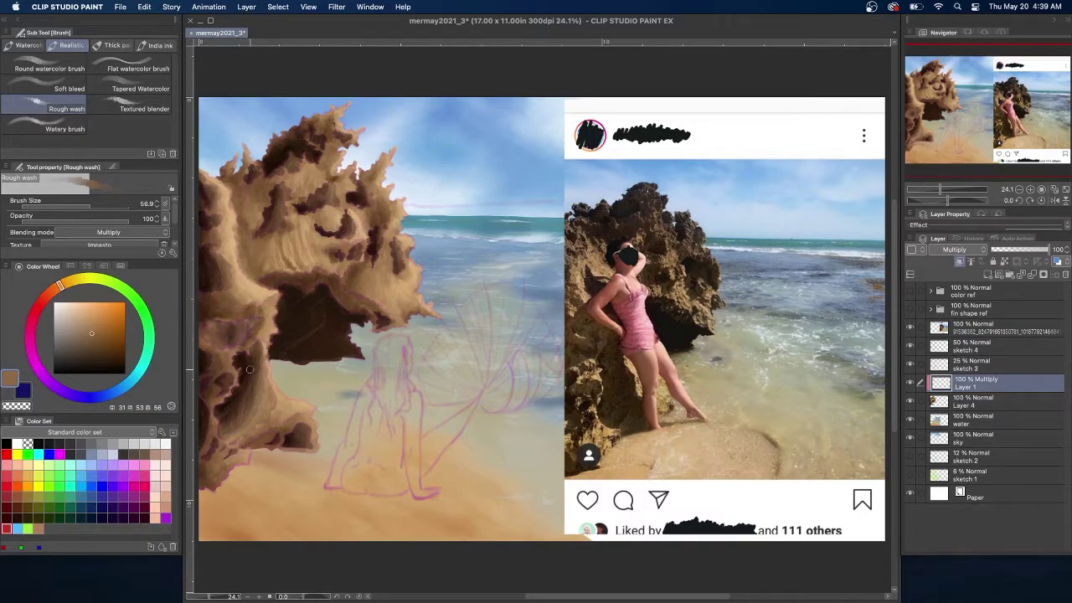
{"action": "left_click_drag", "start_coordinate": [237, 411], "coordinate": [281, 446]}
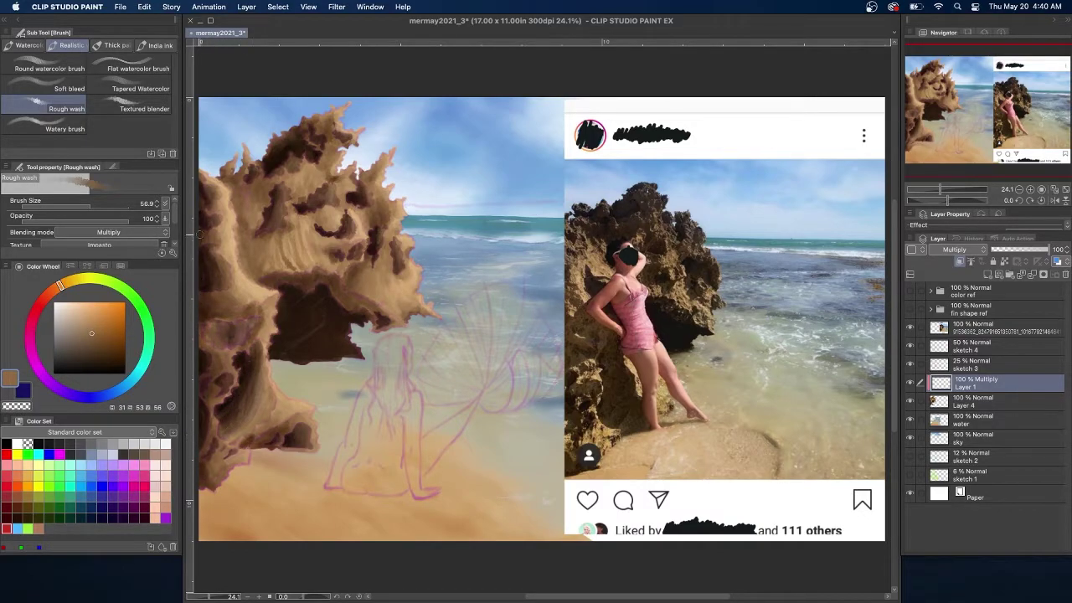
{"action": "mouse_move", "coordinate": [227, 177]}
{"action": "left_mouse_down"}
{"action": "mouse_move", "coordinate": [237, 225]}
{"action": "mouse_move", "coordinate": [240, 198]}
{"action": "left_mouse_up"}
{"action": "mouse_move", "coordinate": [250, 251]}
{"action": "left_mouse_down"}
{"action": "mouse_move", "coordinate": [270, 275]}
{"action": "mouse_move", "coordinate": [311, 280]}
{"action": "mouse_move", "coordinate": [373, 325]}
{"action": "left_mouse_up"}
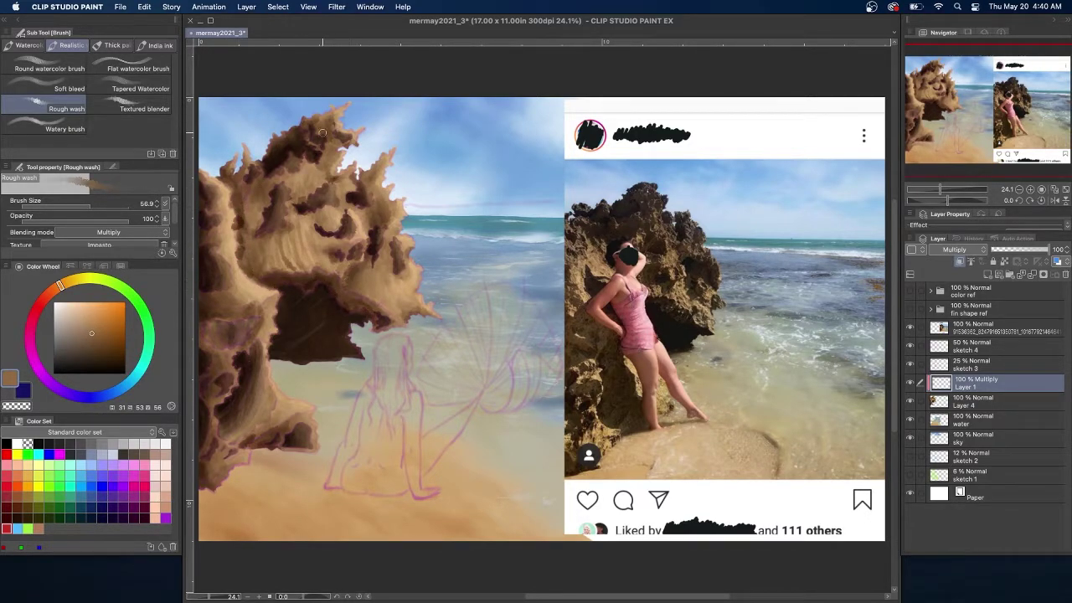
Lower the new shading layer's opacity to 70% and merge it into the rock layer.
{"action": "left_click_drag", "start_coordinate": [1049, 250], "coordinate": [1031, 250]}
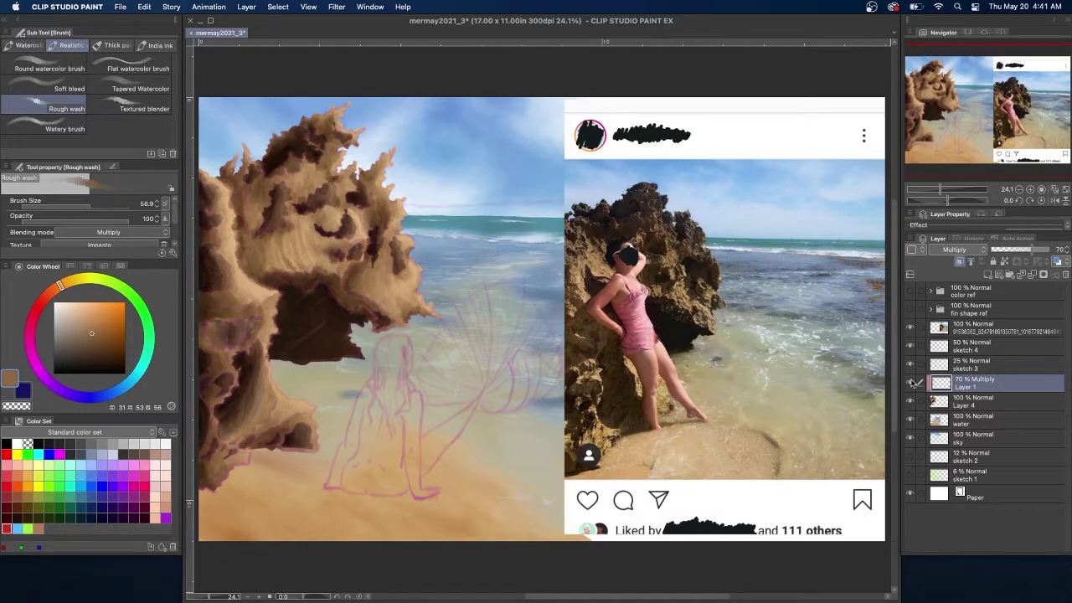
{"action": "key", "text": "super+e"}
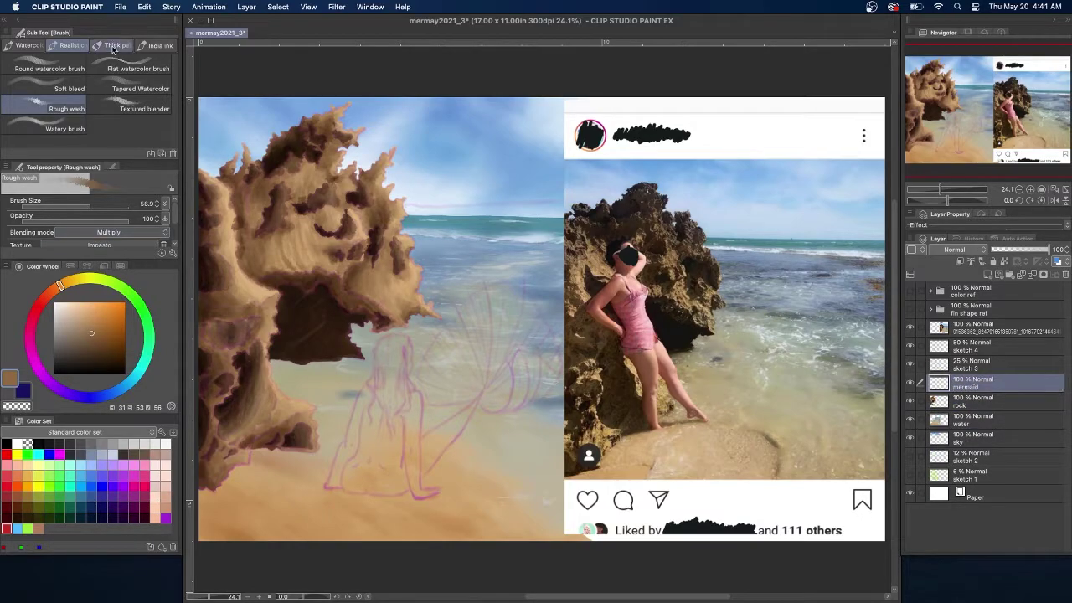
Set up the Oil paint flat brush at size 40 with a peach skin tone for painting on the mermaid layer.
{"action": "left_click", "coordinate": [113, 47]}
{"action": "scroll", "coordinate": [388, 419], "scroll_direction": "up", "scroll_amount": 3}
{"action": "left_click", "coordinate": [38, 528]}
{"action": "left_click", "coordinate": [165, 507]}
{"action": "left_click", "coordinate": [165, 497]}
{"action": "left_click", "coordinate": [144, 204]}
{"action": "type", "text": "60"}
{"action": "key", "text": "Return"}
{"action": "left_click", "coordinate": [143, 206]}
{"action": "type", "text": "40"}
{"action": "key", "text": "Return"}
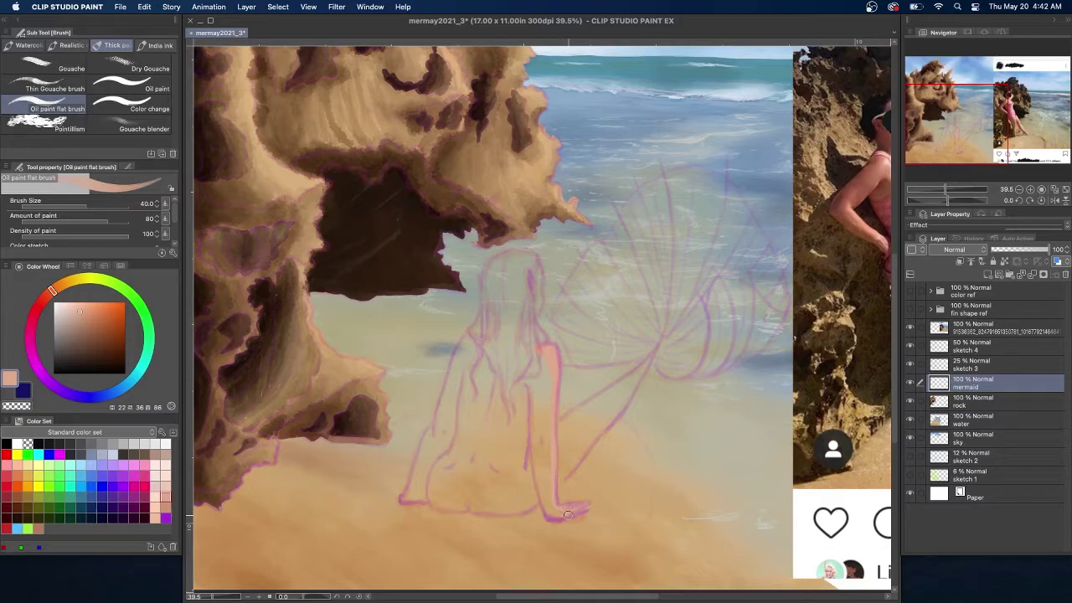
Fill the mermaid's face, both arms and back with the peach skin tone, following the sketch outlines.
{"action": "mouse_move", "coordinate": [561, 515]}
{"action": "left_mouse_down"}
{"action": "mouse_move", "coordinate": [542, 492]}
{"action": "mouse_move", "coordinate": [544, 467]}
{"action": "left_mouse_up"}
{"action": "left_click_drag", "start_coordinate": [534, 287], "coordinate": [541, 307]}
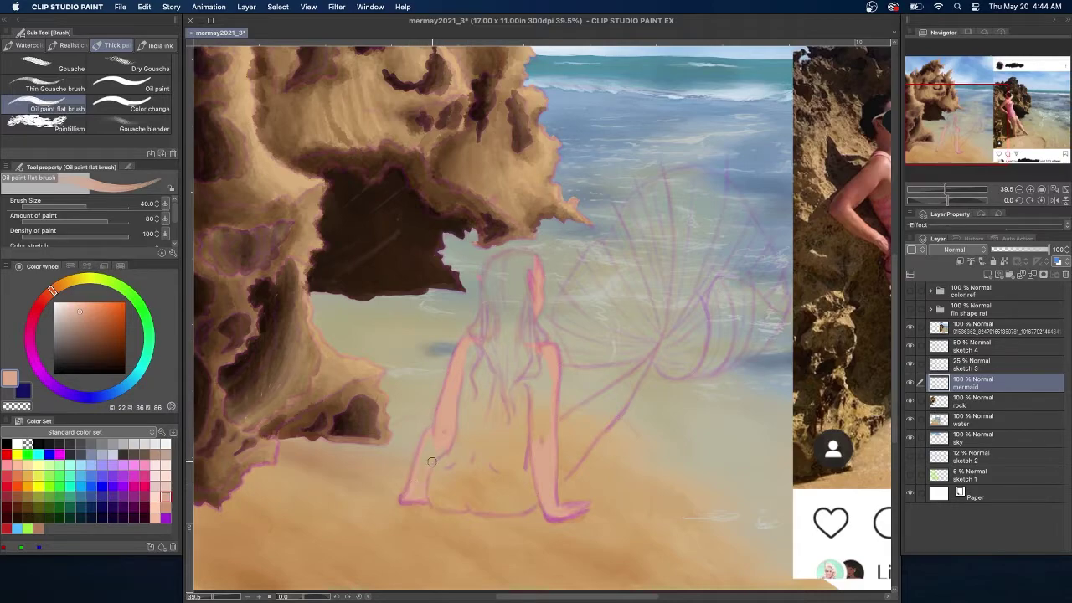
{"action": "left_click", "coordinate": [910, 347]}
{"action": "left_click", "coordinate": [911, 346]}
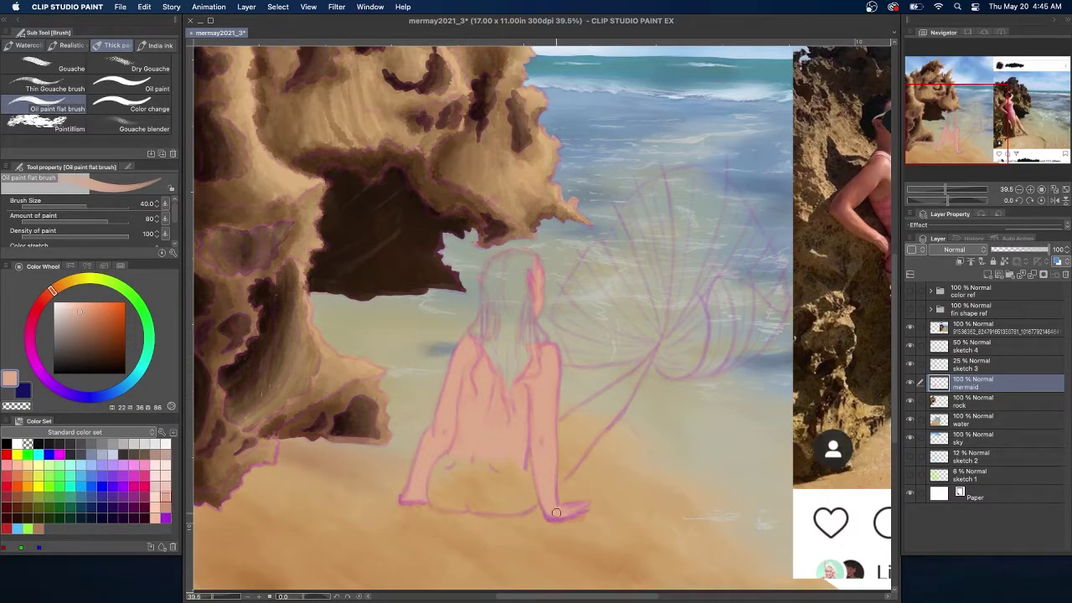
{"action": "mouse_move", "coordinate": [474, 464]}
{"action": "left_mouse_down"}
{"action": "mouse_move", "coordinate": [445, 460]}
{"action": "mouse_move", "coordinate": [521, 479]}
{"action": "left_mouse_up"}
{"action": "mouse_move", "coordinate": [436, 469]}
{"action": "left_mouse_down"}
{"action": "mouse_move", "coordinate": [523, 458]}
{"action": "mouse_move", "coordinate": [491, 479]}
{"action": "mouse_move", "coordinate": [450, 462]}
{"action": "left_mouse_up"}
Show the color ref folder, sample pale lavender from the betta fish, and fill in the mermaid's long hair with it.
{"action": "left_click", "coordinate": [911, 291]}
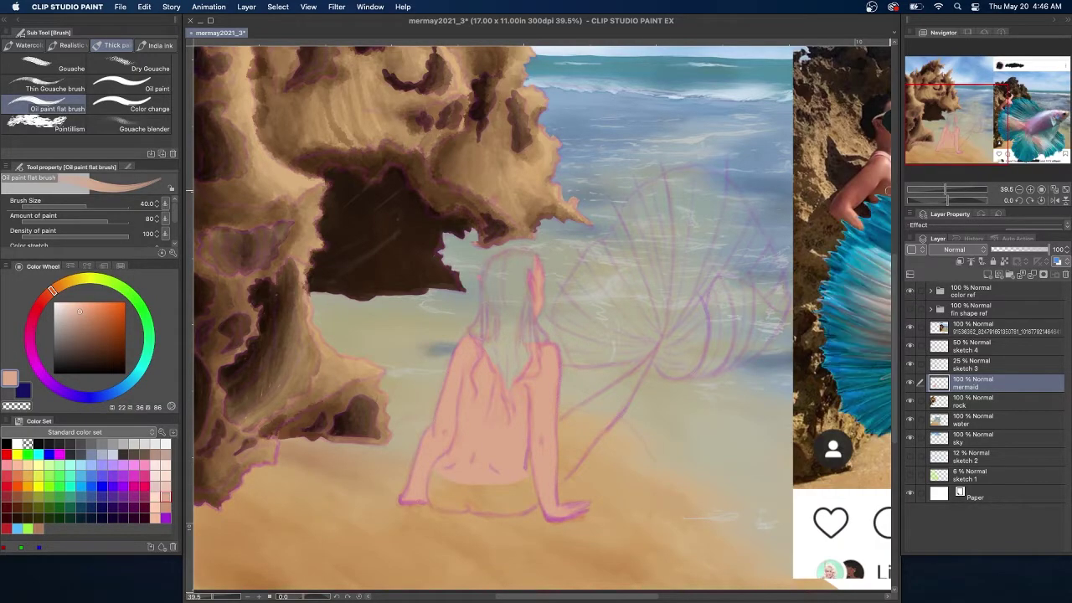
{"action": "scroll", "coordinate": [773, 249], "scroll_direction": "right", "scroll_amount": 5}
{"action": "key", "text": "alt"}
{"action": "left_click", "coordinate": [793, 215]}
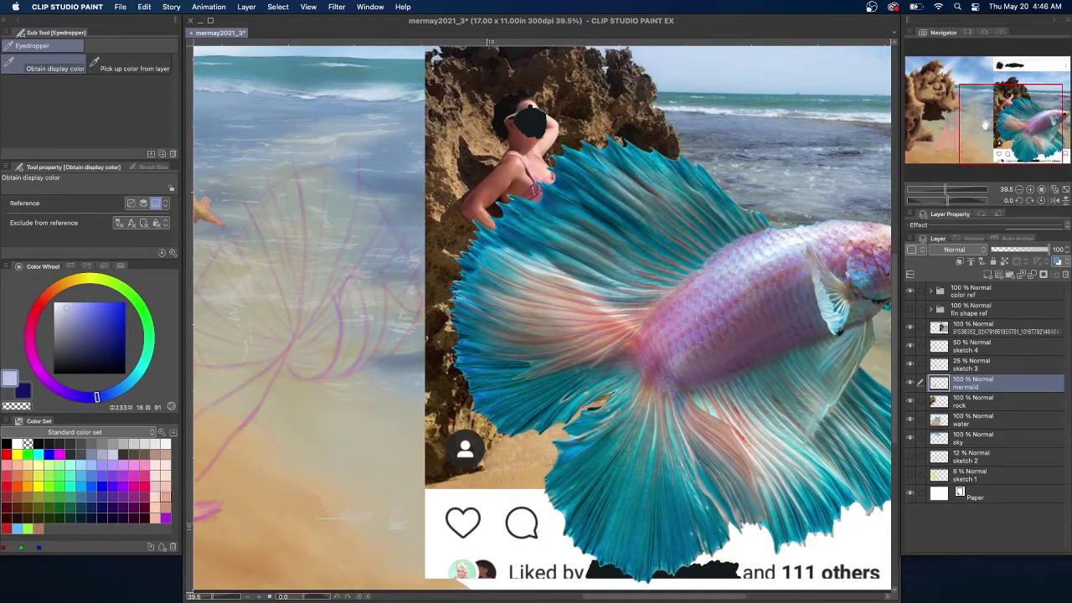
{"action": "left_click_drag", "start_coordinate": [989, 123], "coordinate": [936, 131]}
{"action": "mouse_move", "coordinate": [524, 205]}
{"action": "left_mouse_down"}
{"action": "mouse_move", "coordinate": [477, 206]}
{"action": "mouse_move", "coordinate": [492, 195]}
{"action": "mouse_move", "coordinate": [484, 256]}
{"action": "left_mouse_up"}
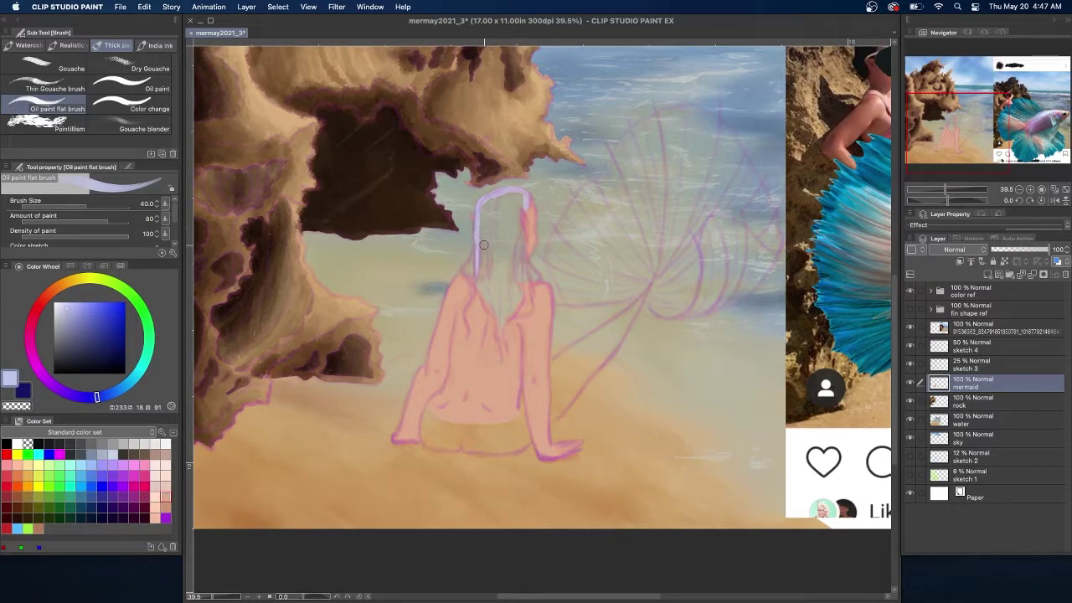
{"action": "mouse_move", "coordinate": [519, 213]}
{"action": "left_mouse_down"}
{"action": "mouse_move", "coordinate": [520, 289]}
{"action": "mouse_move", "coordinate": [505, 347]}
{"action": "left_mouse_up"}
{"action": "mouse_move", "coordinate": [476, 280]}
{"action": "left_mouse_down"}
{"action": "mouse_move", "coordinate": [499, 336]}
{"action": "mouse_move", "coordinate": [516, 238]}
{"action": "left_mouse_up"}
{"action": "mouse_move", "coordinate": [516, 238]}
{"action": "left_mouse_down"}
{"action": "mouse_move", "coordinate": [505, 311]}
{"action": "mouse_move", "coordinate": [522, 200]}
{"action": "mouse_move", "coordinate": [489, 205]}
{"action": "mouse_move", "coordinate": [481, 290]}
{"action": "mouse_move", "coordinate": [503, 307]}
{"action": "mouse_move", "coordinate": [481, 291]}
{"action": "mouse_move", "coordinate": [504, 252]}
{"action": "mouse_move", "coordinate": [491, 251]}
{"action": "mouse_move", "coordinate": [476, 278]}
{"action": "left_mouse_up"}
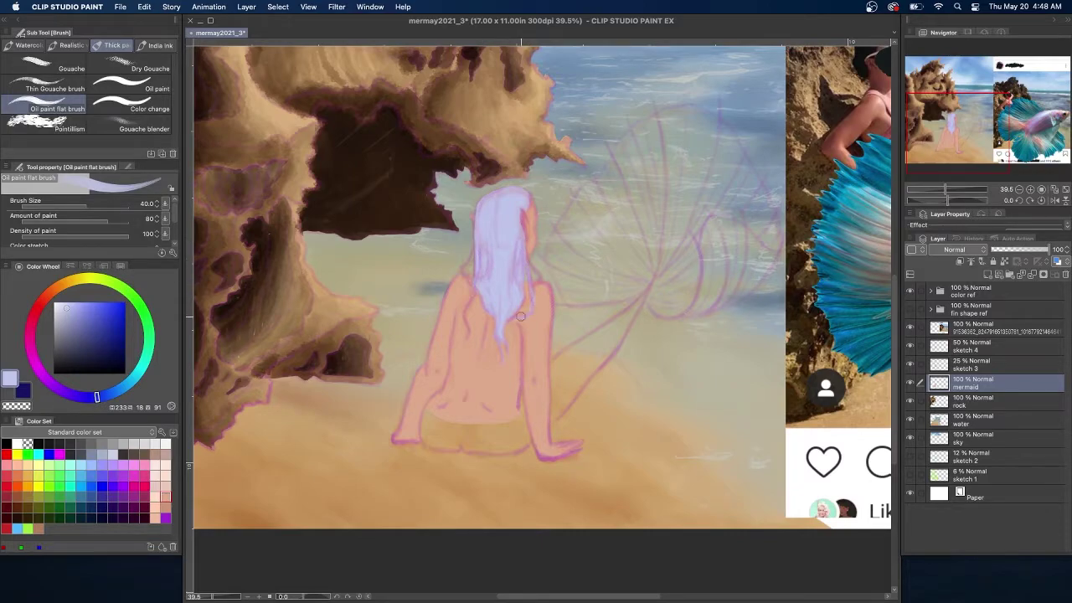
{"action": "left_click_drag", "start_coordinate": [475, 247], "coordinate": [468, 302]}
Paint the lower hair and loose strands in darker purple sampled from the betta fish, blending it upward into the lavender.
{"action": "left_click", "coordinate": [528, 251], "text": "alt"}
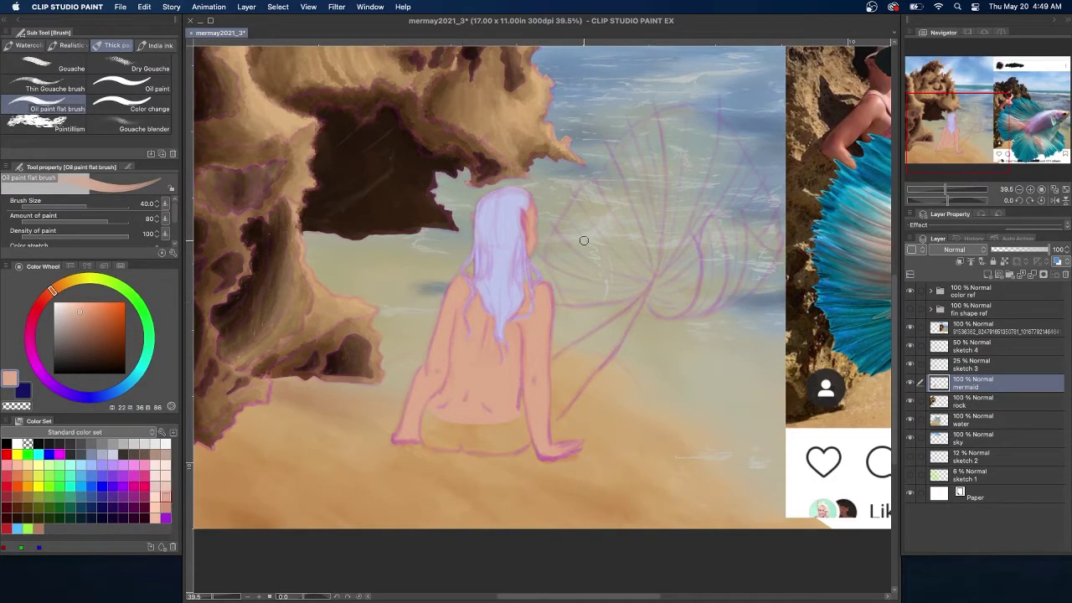
{"action": "mouse_move", "coordinate": [967, 127]}
{"action": "left_mouse_down"}
{"action": "mouse_move", "coordinate": [1023, 131]}
{"action": "mouse_move", "coordinate": [931, 133]}
{"action": "left_mouse_up"}
{"action": "left_click", "coordinate": [712, 221], "text": "alt"}
{"action": "mouse_move", "coordinate": [437, 315]}
{"action": "left_mouse_down"}
{"action": "mouse_move", "coordinate": [455, 278]}
{"action": "mouse_move", "coordinate": [431, 303]}
{"action": "mouse_move", "coordinate": [441, 325]}
{"action": "mouse_move", "coordinate": [432, 291]}
{"action": "mouse_move", "coordinate": [457, 274]}
{"action": "mouse_move", "coordinate": [440, 297]}
{"action": "mouse_move", "coordinate": [452, 294]}
{"action": "mouse_move", "coordinate": [462, 229]}
{"action": "mouse_move", "coordinate": [475, 254]}
{"action": "mouse_move", "coordinate": [457, 212]}
{"action": "mouse_move", "coordinate": [470, 259]}
{"action": "mouse_move", "coordinate": [466, 249]}
{"action": "mouse_move", "coordinate": [469, 262]}
{"action": "mouse_move", "coordinate": [435, 258]}
{"action": "mouse_move", "coordinate": [446, 286]}
{"action": "mouse_move", "coordinate": [452, 249]}
{"action": "mouse_move", "coordinate": [441, 263]}
{"action": "mouse_move", "coordinate": [459, 295]}
{"action": "mouse_move", "coordinate": [429, 213]}
{"action": "mouse_move", "coordinate": [429, 294]}
{"action": "mouse_move", "coordinate": [409, 240]}
{"action": "mouse_move", "coordinate": [429, 295]}
{"action": "mouse_move", "coordinate": [411, 253]}
{"action": "mouse_move", "coordinate": [430, 288]}
{"action": "mouse_move", "coordinate": [413, 244]}
{"action": "mouse_move", "coordinate": [424, 290]}
{"action": "mouse_move", "coordinate": [416, 212]}
{"action": "mouse_move", "coordinate": [409, 259]}
{"action": "left_mouse_up"}
{"action": "mouse_move", "coordinate": [434, 298]}
{"action": "left_mouse_down"}
{"action": "mouse_move", "coordinate": [433, 202]}
{"action": "mouse_move", "coordinate": [424, 272]}
{"action": "mouse_move", "coordinate": [432, 200]}
{"action": "left_mouse_up"}
{"action": "mouse_move", "coordinate": [402, 315]}
{"action": "left_mouse_down"}
{"action": "mouse_move", "coordinate": [399, 245]}
{"action": "mouse_move", "coordinate": [395, 273]}
{"action": "left_mouse_up"}
{"action": "left_click", "coordinate": [439, 192], "text": "alt"}
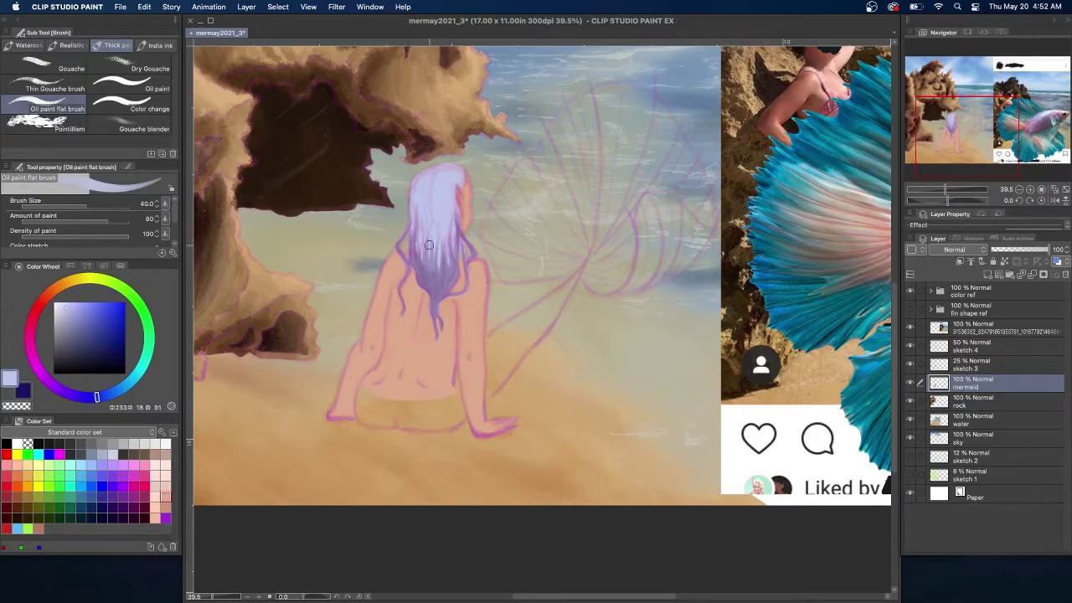
{"action": "mouse_move", "coordinate": [452, 241]}
{"action": "left_mouse_down"}
{"action": "mouse_move", "coordinate": [422, 220]}
{"action": "mouse_move", "coordinate": [424, 298]}
{"action": "mouse_move", "coordinate": [422, 243]}
{"action": "left_mouse_up"}
{"action": "left_click", "coordinate": [429, 283], "text": "alt"}
{"action": "left_click_drag", "start_coordinate": [438, 273], "coordinate": [455, 227]}
{"action": "left_click", "coordinate": [469, 265], "text": "alt"}
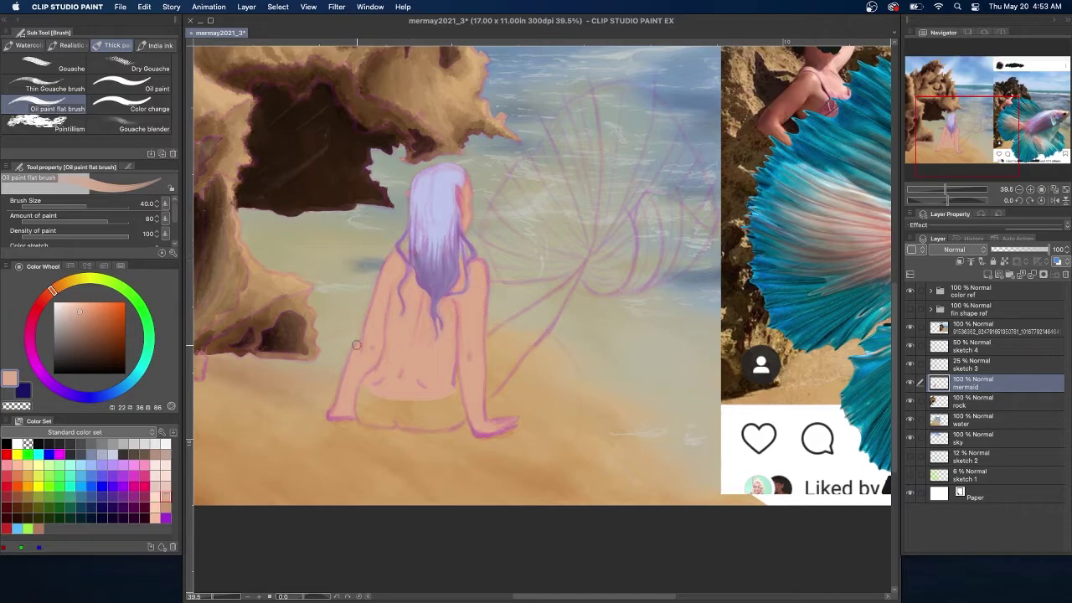
Outline the raised tail in lavender sampled from the hair, checking its shape against the sketch.
{"action": "left_click", "coordinate": [455, 183], "text": "alt"}
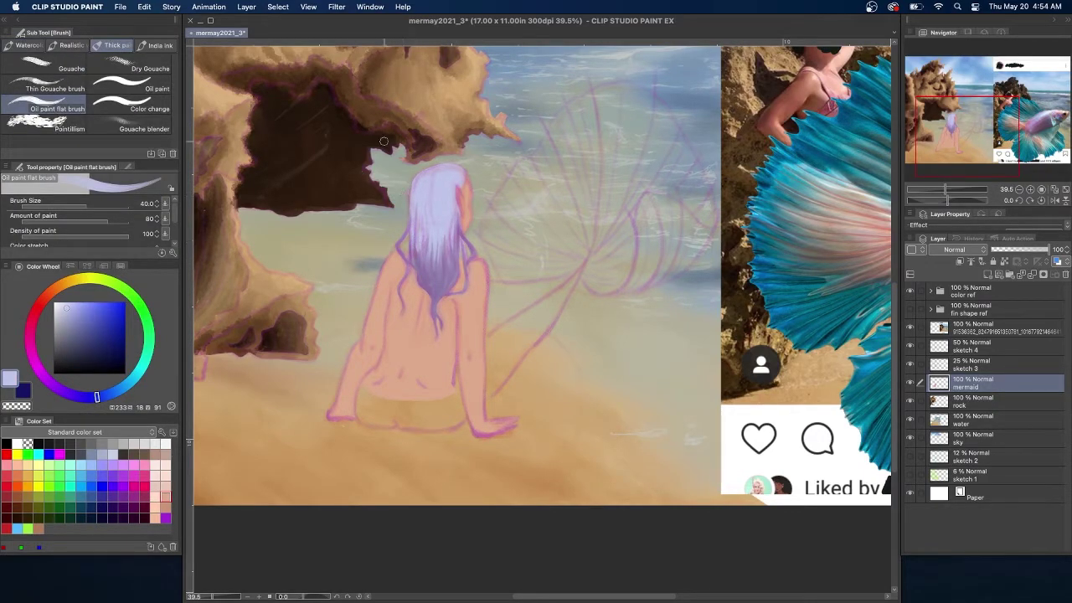
{"action": "key", "text": "alt"}
{"action": "mouse_move", "coordinate": [567, 276]}
{"action": "left_mouse_down"}
{"action": "mouse_move", "coordinate": [584, 278]}
{"action": "mouse_move", "coordinate": [560, 277]}
{"action": "mouse_move", "coordinate": [554, 319]}
{"action": "mouse_move", "coordinate": [531, 345]}
{"action": "mouse_move", "coordinate": [511, 313]}
{"action": "mouse_move", "coordinate": [493, 334]}
{"action": "mouse_move", "coordinate": [510, 376]}
{"action": "left_mouse_up"}
{"action": "key", "text": "super+z"}
{"action": "left_click_drag", "start_coordinate": [538, 338], "coordinate": [488, 395]}
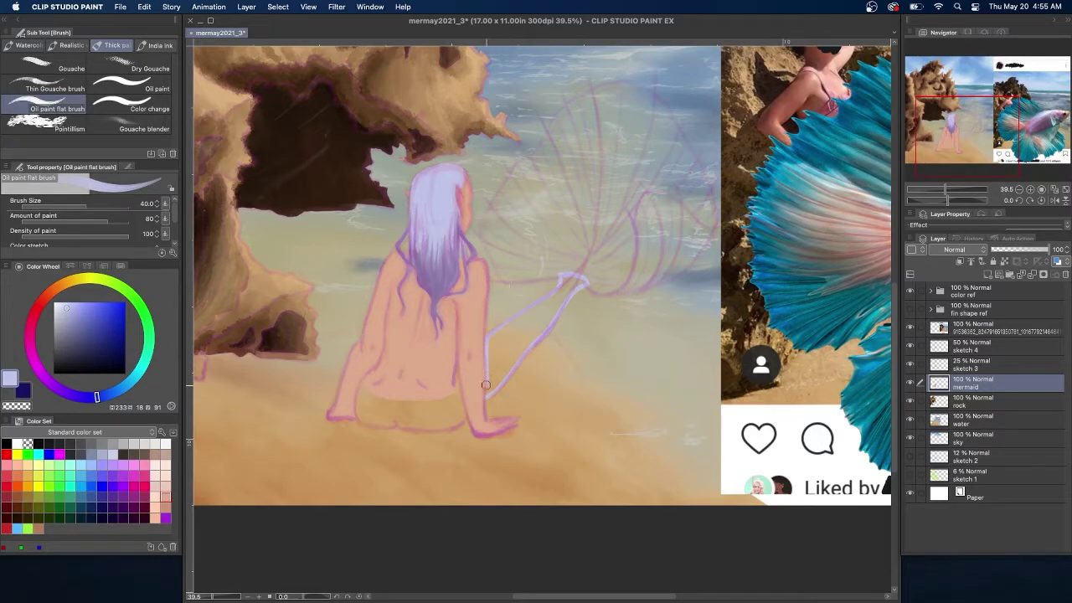
{"action": "left_click", "coordinate": [911, 366]}
{"action": "left_click", "coordinate": [911, 365]}
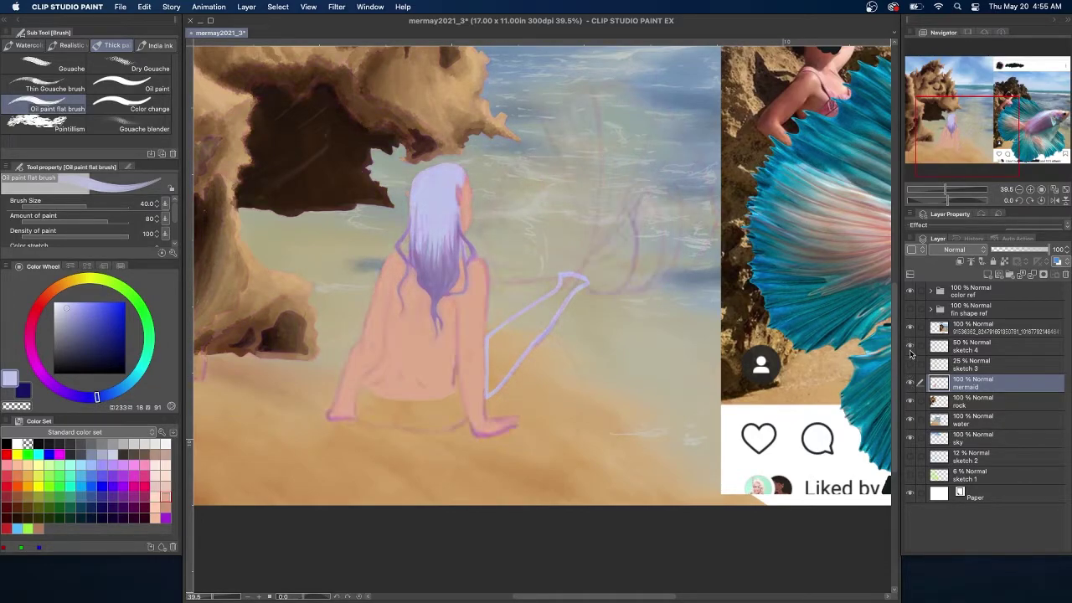
Outline the mermaid's seated hips and waistline in the same lavender.
{"action": "mouse_move", "coordinate": [466, 417]}
{"action": "left_mouse_down"}
{"action": "mouse_move", "coordinate": [429, 430]}
{"action": "mouse_move", "coordinate": [389, 424]}
{"action": "left_mouse_up"}
{"action": "mouse_move", "coordinate": [357, 387]}
{"action": "left_mouse_down"}
{"action": "mouse_move", "coordinate": [359, 406]}
{"action": "mouse_move", "coordinate": [395, 427]}
{"action": "left_mouse_up"}
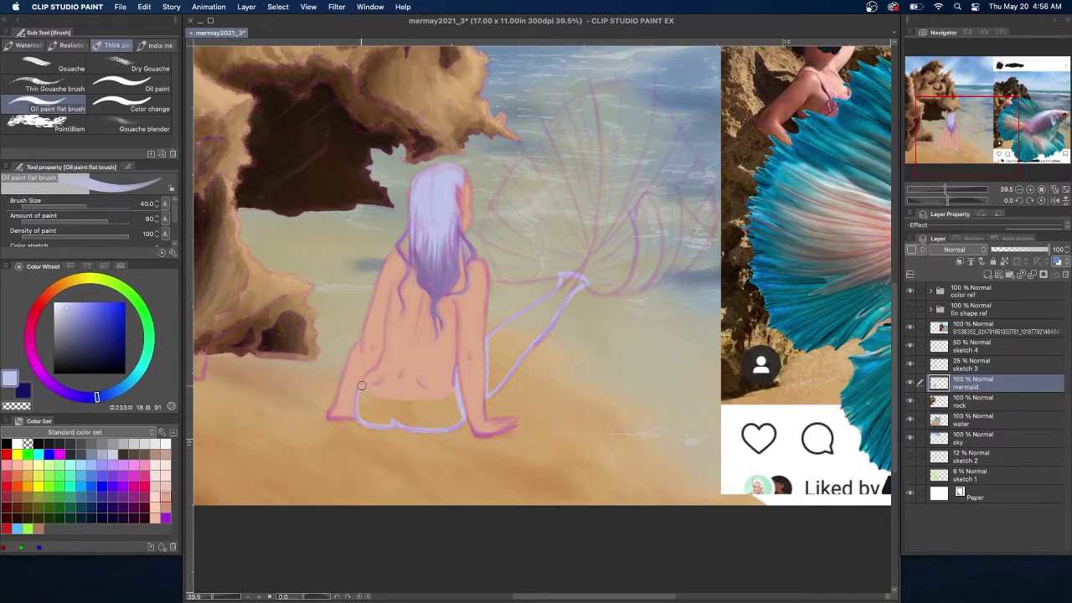
{"action": "left_click_drag", "start_coordinate": [364, 391], "coordinate": [386, 400]}
{"action": "left_click_drag", "start_coordinate": [450, 397], "coordinate": [377, 401]}
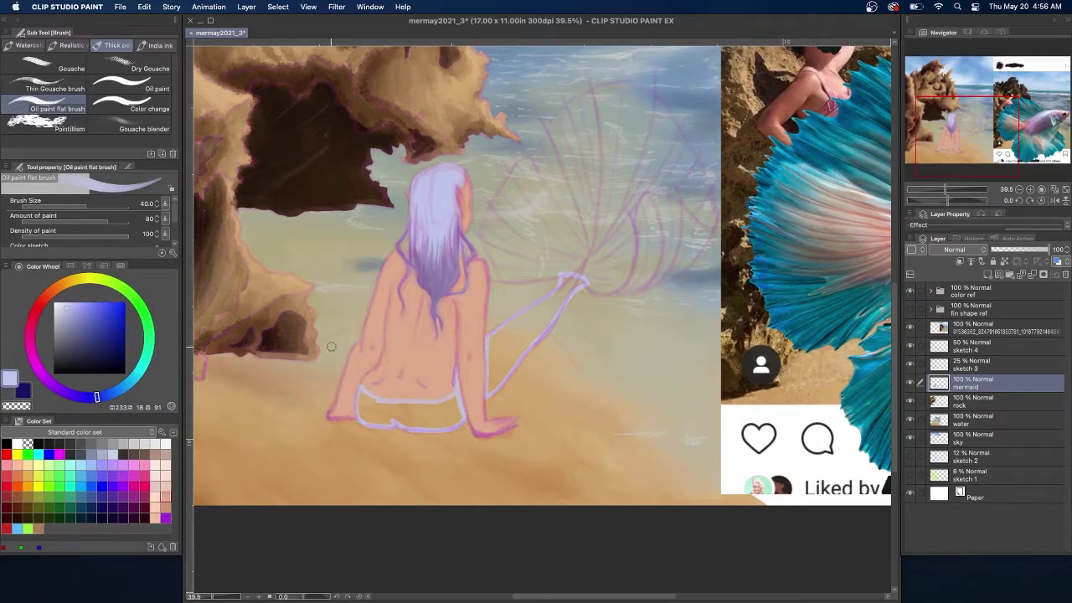
Fill the hips and tail with solid lavender and soften the edge where they meet the skin.
{"action": "left_click", "coordinate": [356, 384], "text": "alt"}
{"action": "left_click", "coordinate": [377, 400], "text": "alt"}
{"action": "left_click", "coordinate": [452, 396], "text": "alt"}
{"action": "mouse_move", "coordinate": [456, 394]}
{"action": "left_mouse_down"}
{"action": "mouse_move", "coordinate": [440, 421]}
{"action": "mouse_move", "coordinate": [411, 388]}
{"action": "mouse_move", "coordinate": [413, 424]}
{"action": "left_mouse_up"}
{"action": "mouse_move", "coordinate": [394, 423]}
{"action": "left_mouse_down"}
{"action": "mouse_move", "coordinate": [429, 425]}
{"action": "mouse_move", "coordinate": [405, 407]}
{"action": "mouse_move", "coordinate": [362, 414]}
{"action": "mouse_move", "coordinate": [384, 409]}
{"action": "left_mouse_up"}
{"action": "mouse_move", "coordinate": [585, 282]}
{"action": "left_mouse_down"}
{"action": "mouse_move", "coordinate": [543, 311]}
{"action": "mouse_move", "coordinate": [491, 337]}
{"action": "mouse_move", "coordinate": [489, 381]}
{"action": "mouse_move", "coordinate": [526, 347]}
{"action": "mouse_move", "coordinate": [499, 371]}
{"action": "mouse_move", "coordinate": [538, 332]}
{"action": "left_mouse_up"}
{"action": "left_click", "coordinate": [454, 361], "text": "alt"}
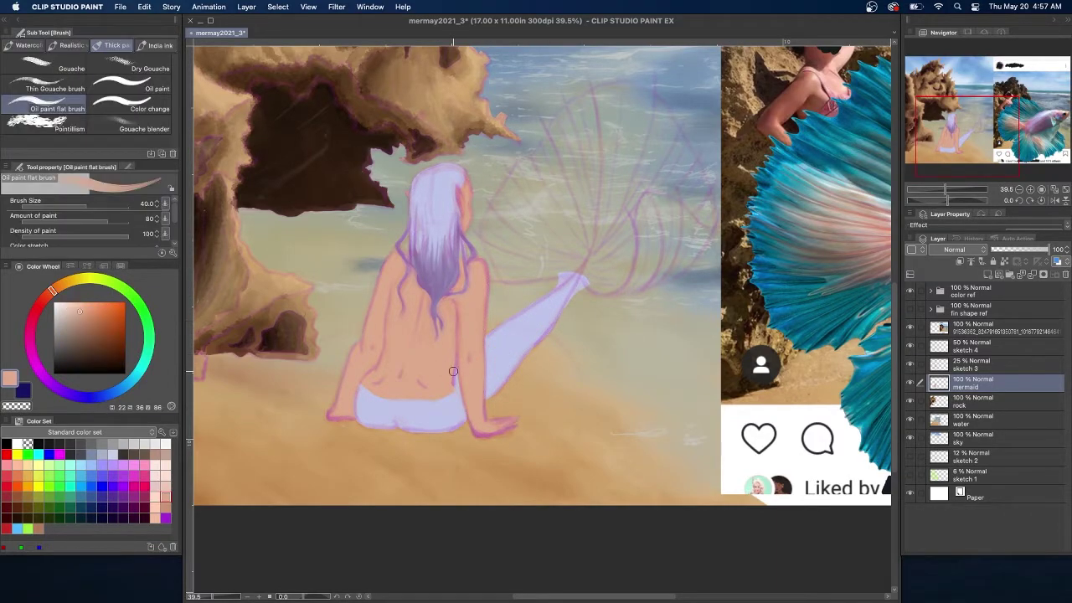
On a new fin layer beneath the mermaid, outline the large tail fin in pale pink and fill it in.
{"action": "key", "text": "alt"}
{"action": "left_click_drag", "start_coordinate": [983, 133], "coordinate": [993, 134]}
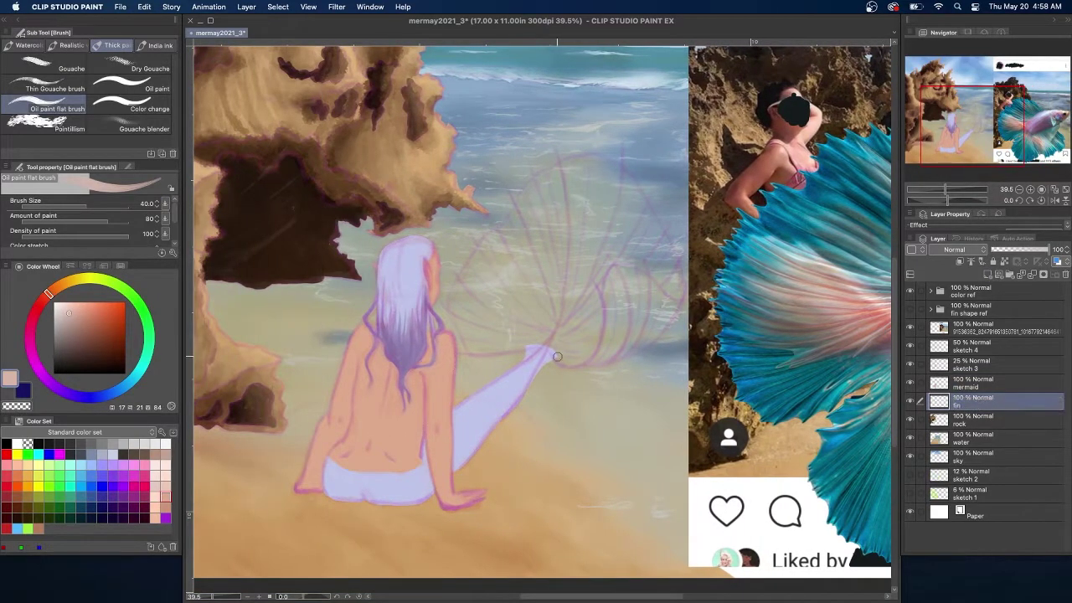
{"action": "mouse_move", "coordinate": [554, 355]}
{"action": "left_mouse_down"}
{"action": "mouse_move", "coordinate": [604, 276]}
{"action": "mouse_move", "coordinate": [680, 297]}
{"action": "mouse_move", "coordinate": [622, 168]}
{"action": "mouse_move", "coordinate": [579, 153]}
{"action": "mouse_move", "coordinate": [501, 227]}
{"action": "mouse_move", "coordinate": [483, 318]}
{"action": "mouse_move", "coordinate": [531, 345]}
{"action": "mouse_move", "coordinate": [468, 240]}
{"action": "mouse_move", "coordinate": [536, 348]}
{"action": "left_mouse_up"}
{"action": "key", "text": "super+z"}
{"action": "mouse_move", "coordinate": [504, 219]}
{"action": "left_mouse_down"}
{"action": "mouse_move", "coordinate": [488, 331]}
{"action": "mouse_move", "coordinate": [528, 348]}
{"action": "left_mouse_up"}
{"action": "mouse_move", "coordinate": [471, 238]}
{"action": "left_mouse_down"}
{"action": "mouse_move", "coordinate": [529, 193]}
{"action": "mouse_move", "coordinate": [489, 236]}
{"action": "mouse_move", "coordinate": [429, 237]}
{"action": "left_mouse_up"}
{"action": "mouse_move", "coordinate": [450, 315]}
{"action": "left_mouse_down"}
{"action": "mouse_move", "coordinate": [475, 334]}
{"action": "mouse_move", "coordinate": [528, 343]}
{"action": "left_mouse_up"}
{"action": "mouse_move", "coordinate": [682, 290]}
{"action": "left_mouse_down"}
{"action": "mouse_move", "coordinate": [660, 331]}
{"action": "mouse_move", "coordinate": [596, 365]}
{"action": "left_mouse_up"}
{"action": "left_click_drag", "start_coordinate": [659, 334], "coordinate": [642, 349]}
{"action": "mouse_move", "coordinate": [528, 191]}
{"action": "left_mouse_down"}
{"action": "mouse_move", "coordinate": [584, 153]}
{"action": "mouse_move", "coordinate": [652, 215]}
{"action": "mouse_move", "coordinate": [677, 292]}
{"action": "mouse_move", "coordinate": [644, 340]}
{"action": "mouse_move", "coordinate": [578, 350]}
{"action": "left_mouse_up"}
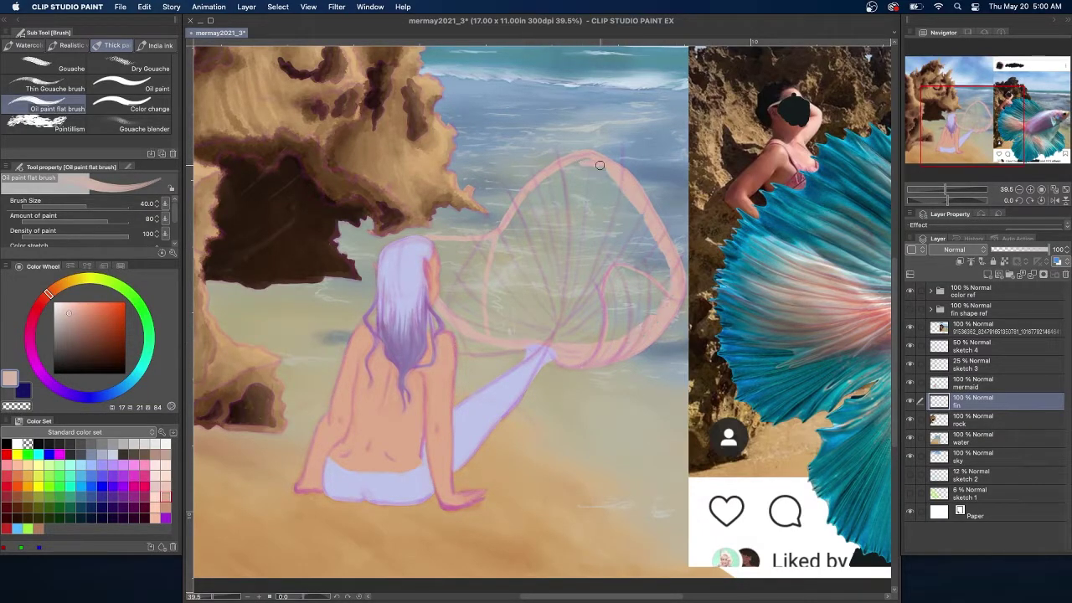
{"action": "mouse_move", "coordinate": [584, 160]}
{"action": "left_mouse_down"}
{"action": "mouse_move", "coordinate": [496, 242]}
{"action": "mouse_move", "coordinate": [453, 227]}
{"action": "mouse_move", "coordinate": [454, 305]}
{"action": "mouse_move", "coordinate": [540, 338]}
{"action": "mouse_move", "coordinate": [664, 290]}
{"action": "mouse_move", "coordinate": [577, 181]}
{"action": "mouse_move", "coordinate": [586, 175]}
{"action": "mouse_move", "coordinate": [647, 311]}
{"action": "mouse_move", "coordinate": [626, 229]}
{"action": "mouse_move", "coordinate": [633, 285]}
{"action": "mouse_move", "coordinate": [620, 226]}
{"action": "mouse_move", "coordinate": [602, 237]}
{"action": "mouse_move", "coordinate": [561, 201]}
{"action": "mouse_move", "coordinate": [584, 288]}
{"action": "mouse_move", "coordinate": [575, 327]}
{"action": "mouse_move", "coordinate": [475, 294]}
{"action": "mouse_move", "coordinate": [480, 325]}
{"action": "mouse_move", "coordinate": [558, 320]}
{"action": "mouse_move", "coordinate": [530, 322]}
{"action": "mouse_move", "coordinate": [584, 258]}
{"action": "mouse_move", "coordinate": [556, 218]}
{"action": "mouse_move", "coordinate": [449, 248]}
{"action": "mouse_move", "coordinate": [505, 259]}
{"action": "mouse_move", "coordinate": [517, 336]}
{"action": "mouse_move", "coordinate": [460, 309]}
{"action": "mouse_move", "coordinate": [429, 233]}
{"action": "left_mouse_up"}
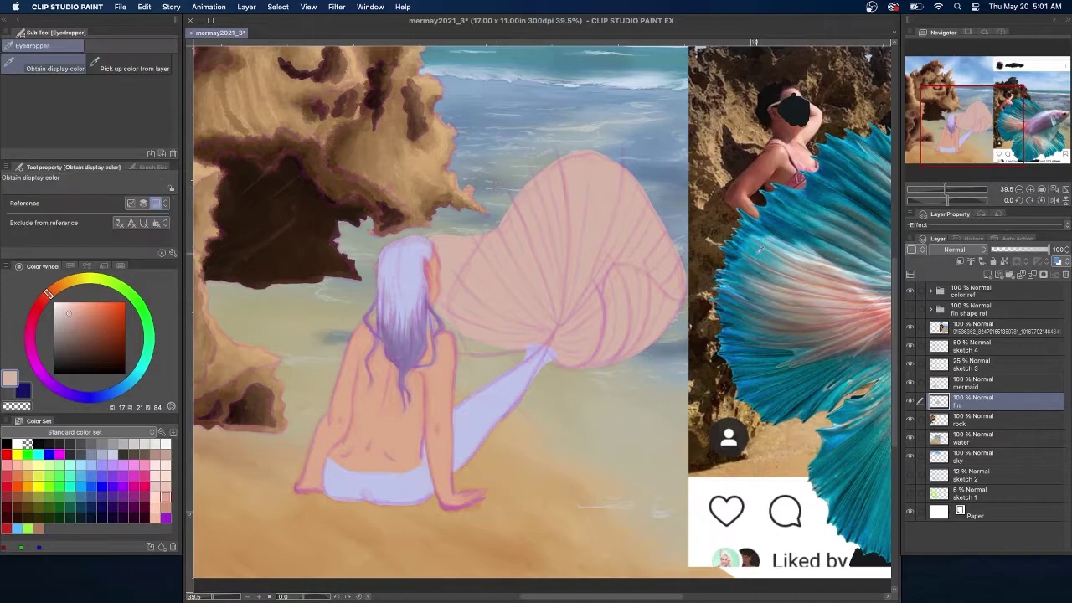
Paint teal rays across the upper and far side of the fin at brush size 30, using teal sampled from the betta fish.
{"action": "left_click", "coordinate": [761, 244], "text": "alt"}
{"action": "key", "text": "bracketleft"}
{"action": "mouse_move", "coordinate": [588, 135]}
{"action": "left_mouse_down"}
{"action": "mouse_move", "coordinate": [587, 225]}
{"action": "mouse_move", "coordinate": [549, 345]}
{"action": "left_mouse_up"}
{"action": "left_click_drag", "start_coordinate": [622, 143], "coordinate": [602, 245]}
{"action": "left_click_drag", "start_coordinate": [654, 186], "coordinate": [613, 264]}
{"action": "left_click_drag", "start_coordinate": [675, 216], "coordinate": [628, 283]}
{"action": "left_click_drag", "start_coordinate": [684, 248], "coordinate": [621, 317]}
{"action": "left_click_drag", "start_coordinate": [691, 273], "coordinate": [593, 345]}
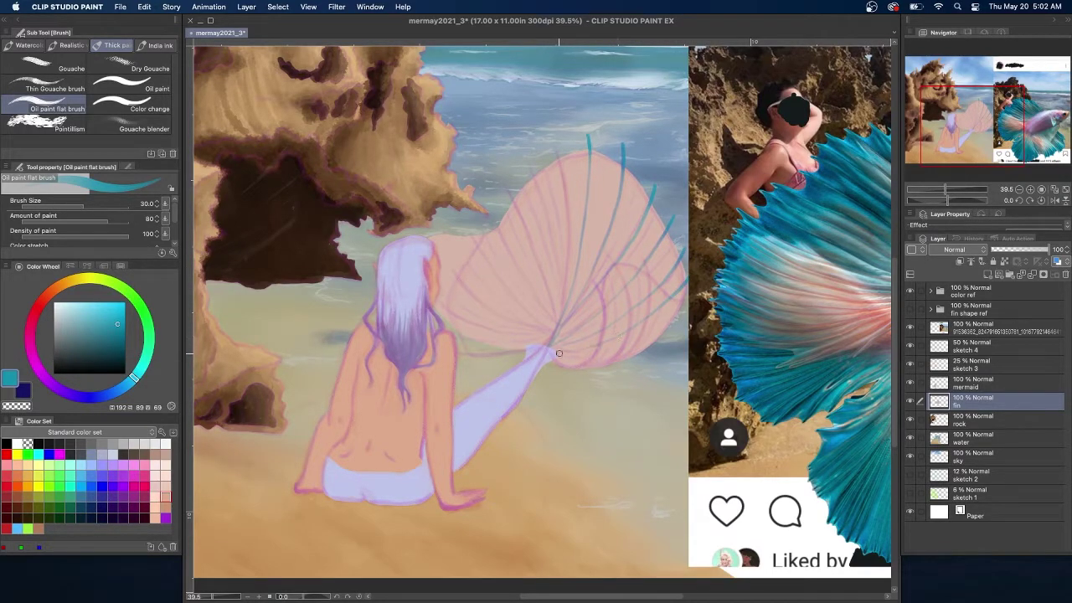
Move the reference photo layer below the sky layer, and paint curved teal rays on the fin layer's folded lobe.
{"action": "left_click_drag", "start_coordinate": [1019, 328], "coordinate": [1022, 459]}
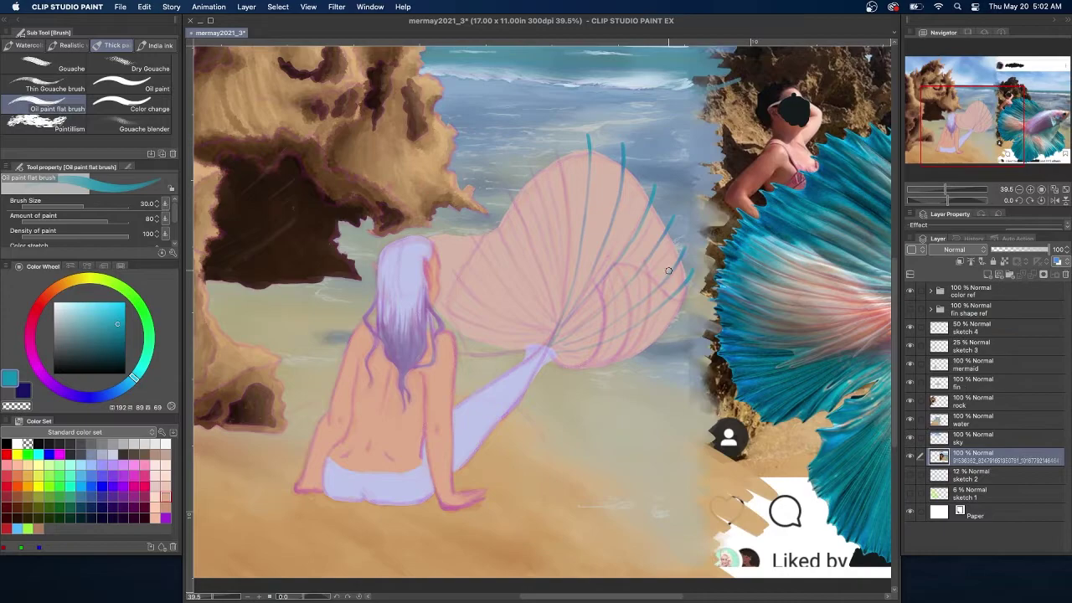
{"action": "left_click", "coordinate": [971, 382]}
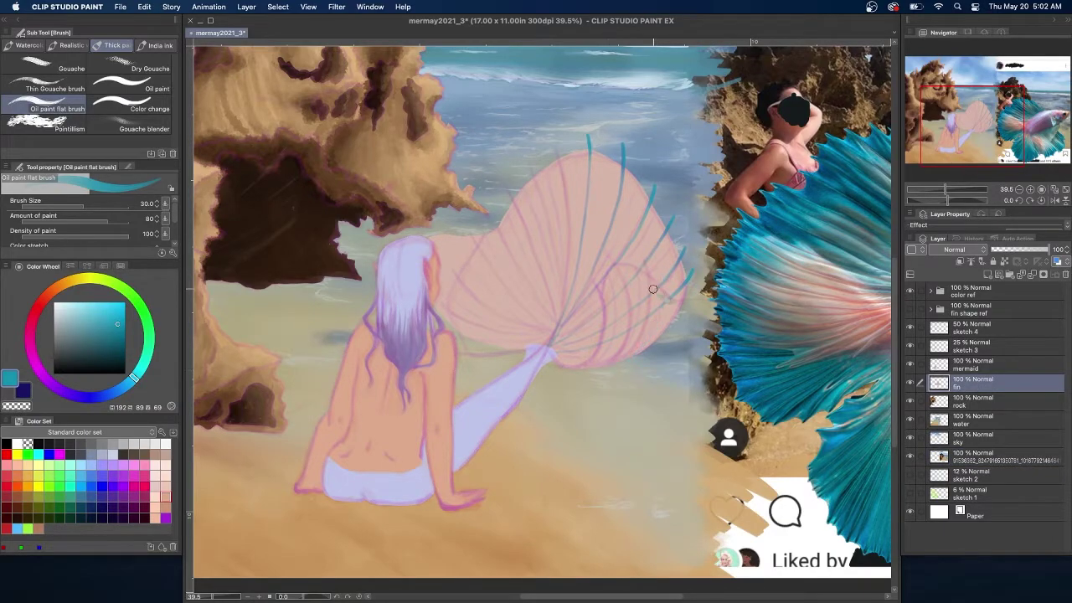
{"action": "left_click", "coordinate": [654, 289], "text": "alt"}
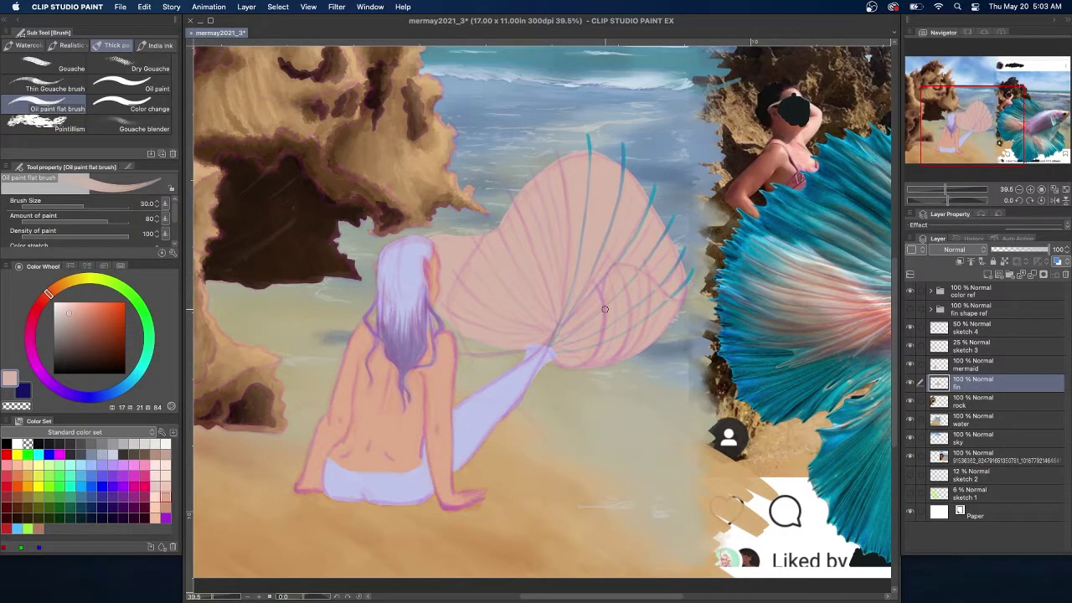
{"action": "left_click_drag", "start_coordinate": [649, 294], "coordinate": [637, 306]}
{"action": "left_click", "coordinate": [664, 269], "text": "alt"}
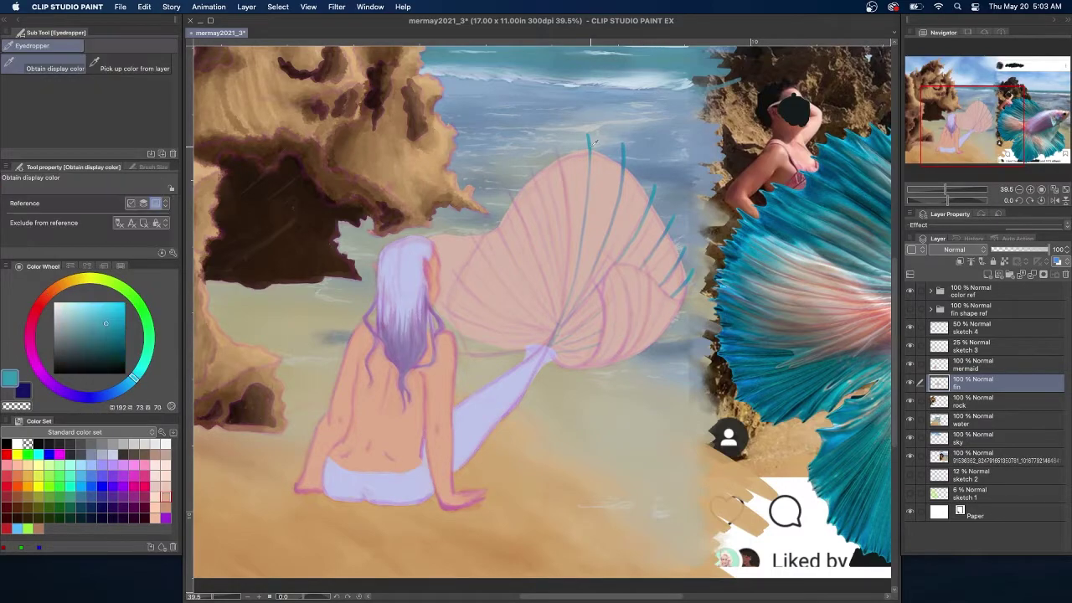
{"action": "left_click_drag", "start_coordinate": [670, 286], "coordinate": [647, 327]}
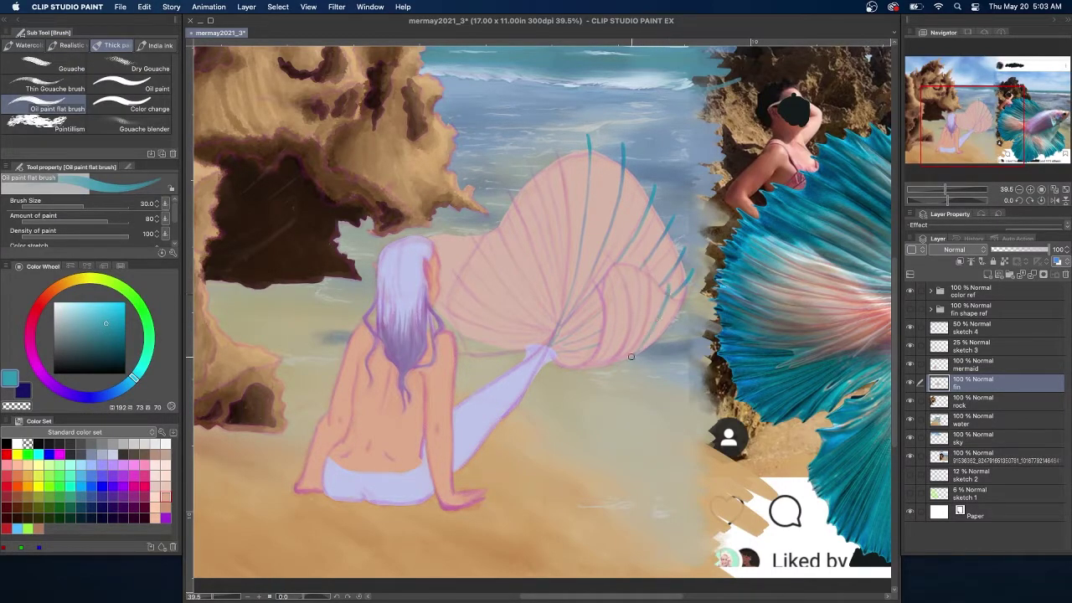
{"action": "left_click_drag", "start_coordinate": [650, 265], "coordinate": [630, 362]}
{"action": "left_click_drag", "start_coordinate": [611, 264], "coordinate": [625, 344]}
{"action": "mouse_move", "coordinate": [593, 279]}
{"action": "left_mouse_down"}
{"action": "mouse_move", "coordinate": [603, 344]}
{"action": "mouse_move", "coordinate": [554, 360]}
{"action": "left_mouse_up"}
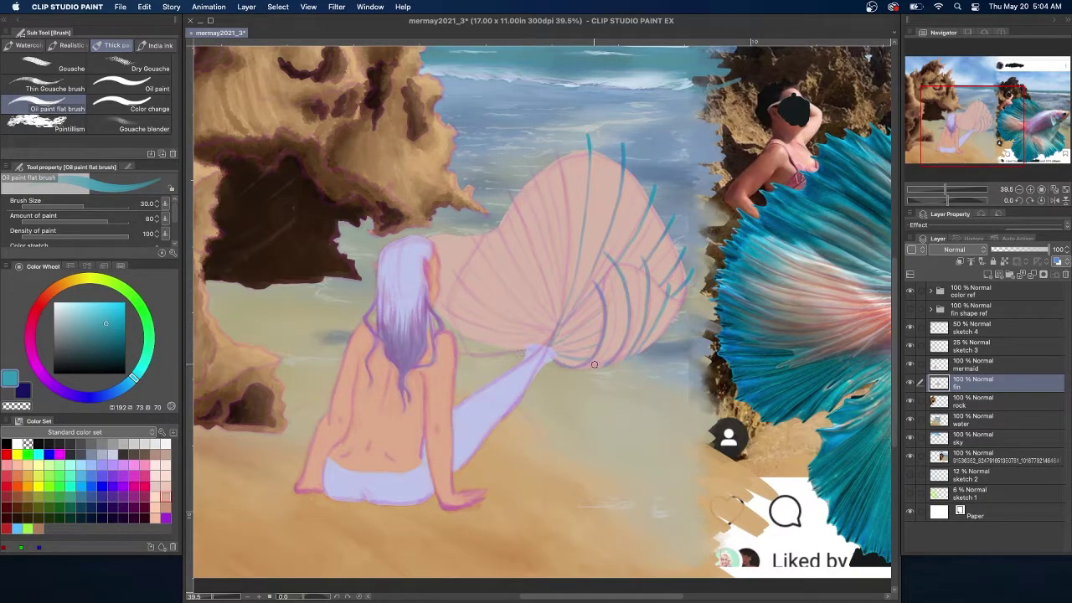
Paint the remaining teal rays fanning from the tail base across the side of the fin nearest the mermaid's head.
{"action": "mouse_move", "coordinate": [555, 144]}
{"action": "left_mouse_down"}
{"action": "mouse_move", "coordinate": [568, 225]}
{"action": "mouse_move", "coordinate": [559, 321]}
{"action": "left_mouse_up"}
{"action": "mouse_move", "coordinate": [529, 165]}
{"action": "left_mouse_down"}
{"action": "mouse_move", "coordinate": [555, 283]}
{"action": "mouse_move", "coordinate": [554, 342]}
{"action": "left_mouse_up"}
{"action": "left_click_drag", "start_coordinate": [504, 183], "coordinate": [552, 327]}
{"action": "left_click_drag", "start_coordinate": [493, 215], "coordinate": [551, 345]}
{"action": "key", "text": "super+z"}
{"action": "left_click_drag", "start_coordinate": [472, 231], "coordinate": [546, 344]}
{"action": "left_click_drag", "start_coordinate": [442, 227], "coordinate": [549, 345]}
{"action": "left_click_drag", "start_coordinate": [437, 262], "coordinate": [509, 330]}
{"action": "left_click_drag", "start_coordinate": [433, 288], "coordinate": [494, 346]}
Reduce the brush size to 15 and add thinner teal rays and a scalloped outer edge to the fin.
{"action": "key", "text": "bracketleft"}
{"action": "key", "text": "bracketleft"}
{"action": "key", "text": "bracketleft"}
{"action": "key", "text": "bracketleft"}
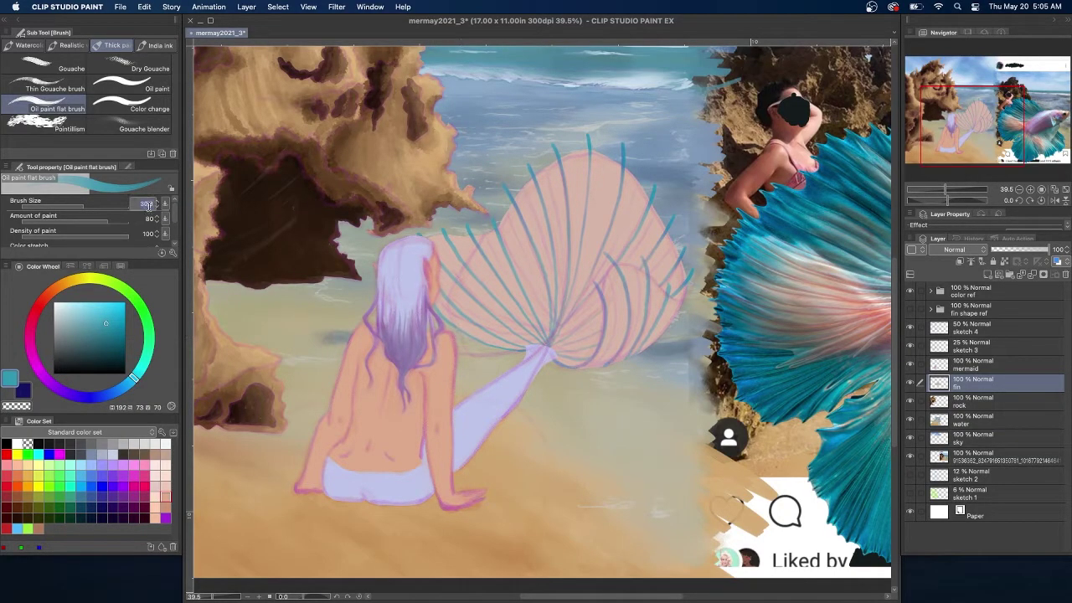
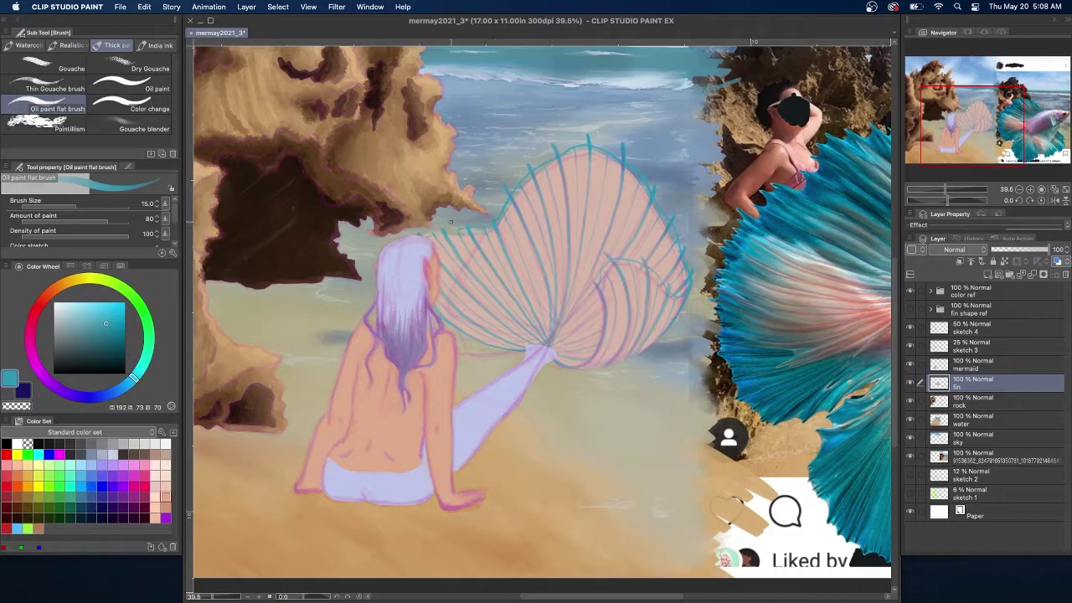
Fill behind the fin's edge in pale pink at size 40 on a new layer beneath it, and merge the fin layer down.
{"action": "key", "text": "super+shift+n"}
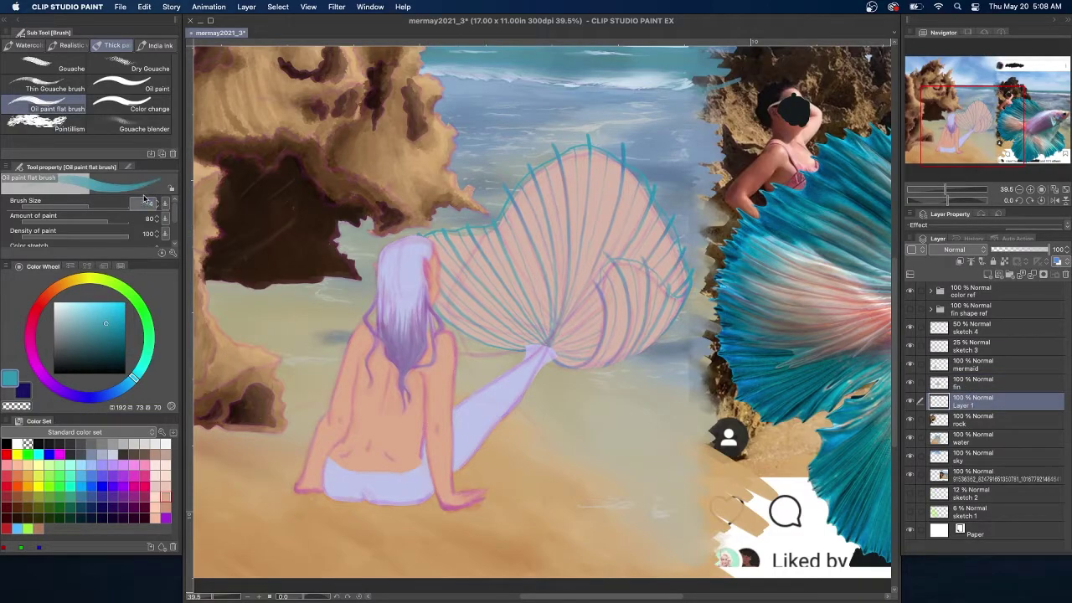
{"action": "key", "text": "i"}
{"action": "left_click", "coordinate": [543, 277]}
{"action": "key", "text": "b"}
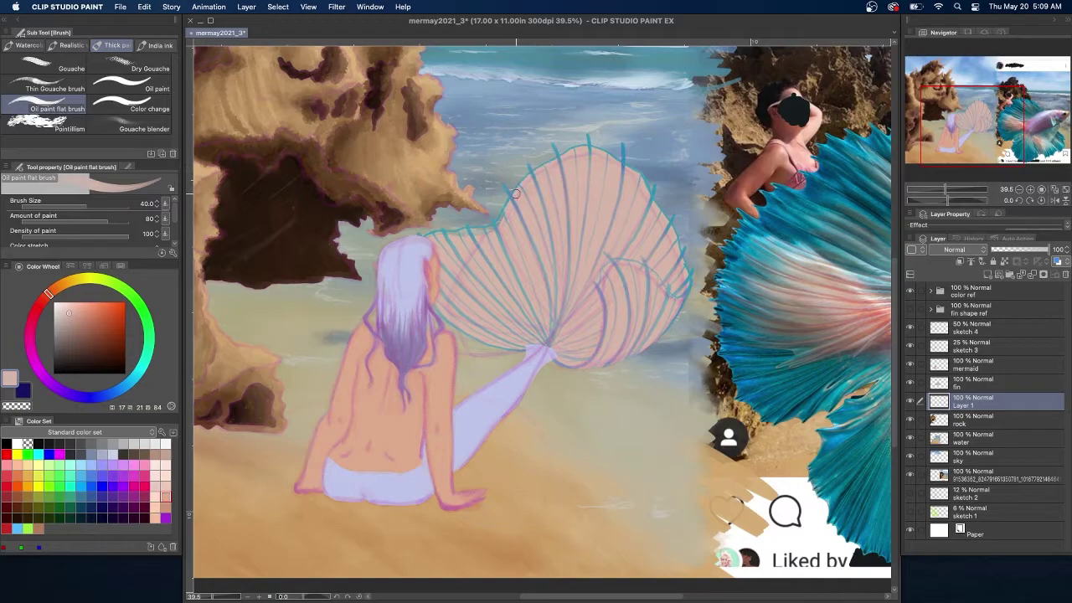
{"action": "right_click", "coordinate": [993, 383]}
{"action": "left_click", "coordinate": [991, 325]}
Add a new clipped layer above the merged fin layer and rename the merged layer fin.
{"action": "left_click", "coordinate": [988, 274]}
{"action": "left_click", "coordinate": [960, 262]}
{"action": "double_click", "coordinate": [965, 405]}
{"action": "type", "text": "fin"}
{"action": "key", "text": "Return"}
Paint teal sampled from the betta fish over the fin on the clipped layer, fading it toward the tail base with Transparent watercolor.
{"action": "left_click", "coordinate": [67, 45]}
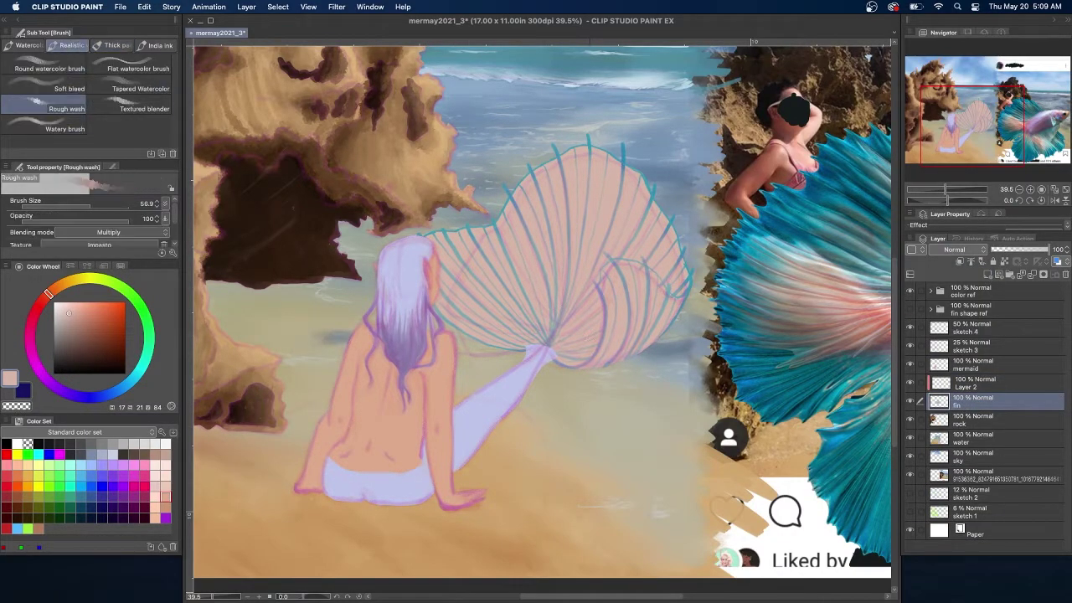
{"action": "left_click", "coordinate": [24, 46]}
{"action": "key", "text": "i"}
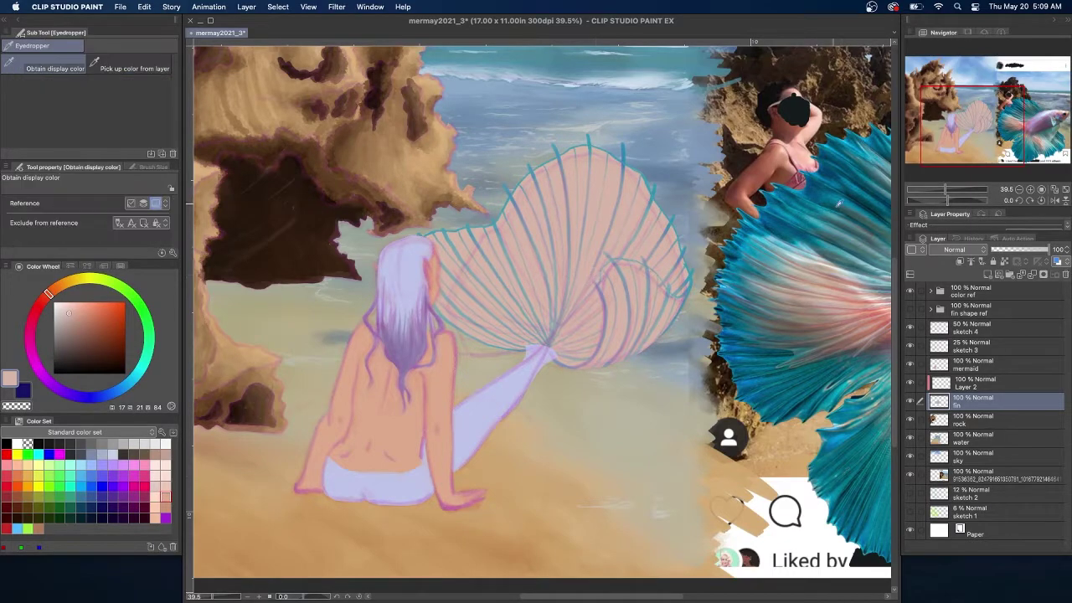
{"action": "left_click", "coordinate": [830, 223]}
{"action": "key", "text": "b"}
{"action": "mouse_move", "coordinate": [591, 149]}
{"action": "left_mouse_down"}
{"action": "mouse_move", "coordinate": [650, 186]}
{"action": "mouse_move", "coordinate": [687, 280]}
{"action": "mouse_move", "coordinate": [507, 209]}
{"action": "left_mouse_up"}
{"action": "key", "text": "super+z"}
{"action": "left_click", "coordinate": [993, 385]}
{"action": "mouse_move", "coordinate": [551, 155]}
{"action": "left_mouse_down"}
{"action": "mouse_move", "coordinate": [427, 248]}
{"action": "mouse_move", "coordinate": [468, 223]}
{"action": "mouse_move", "coordinate": [632, 238]}
{"action": "mouse_move", "coordinate": [480, 246]}
{"action": "mouse_move", "coordinate": [655, 228]}
{"action": "mouse_move", "coordinate": [558, 202]}
{"action": "mouse_move", "coordinate": [672, 276]}
{"action": "mouse_move", "coordinate": [612, 268]}
{"action": "mouse_move", "coordinate": [608, 292]}
{"action": "mouse_move", "coordinate": [505, 266]}
{"action": "mouse_move", "coordinate": [599, 329]}
{"action": "mouse_move", "coordinate": [614, 322]}
{"action": "mouse_move", "coordinate": [620, 271]}
{"action": "mouse_move", "coordinate": [640, 240]}
{"action": "mouse_move", "coordinate": [498, 236]}
{"action": "mouse_move", "coordinate": [511, 234]}
{"action": "mouse_move", "coordinate": [454, 318]}
{"action": "mouse_move", "coordinate": [459, 271]}
{"action": "mouse_move", "coordinate": [516, 192]}
{"action": "mouse_move", "coordinate": [661, 241]}
{"action": "mouse_move", "coordinate": [640, 316]}
{"action": "left_mouse_up"}
{"action": "left_click", "coordinate": [134, 63]}
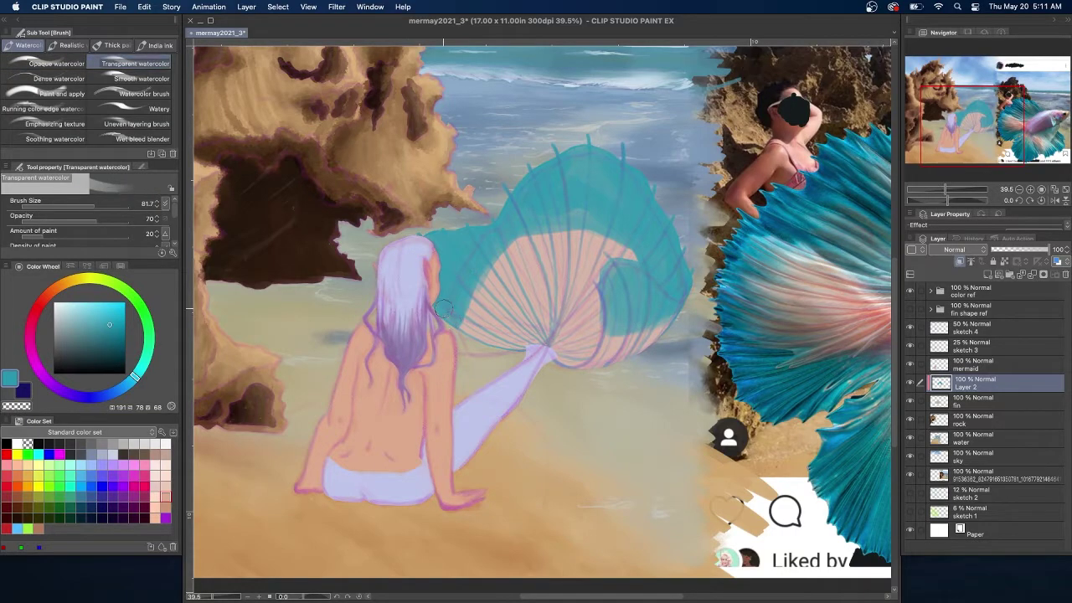
{"action": "mouse_move", "coordinate": [508, 310]}
{"action": "left_mouse_down"}
{"action": "mouse_move", "coordinate": [506, 217]}
{"action": "mouse_move", "coordinate": [542, 320]}
{"action": "mouse_move", "coordinate": [533, 201]}
{"action": "mouse_move", "coordinate": [561, 212]}
{"action": "mouse_move", "coordinate": [564, 293]}
{"action": "mouse_move", "coordinate": [577, 195]}
{"action": "mouse_move", "coordinate": [624, 209]}
{"action": "mouse_move", "coordinate": [604, 289]}
{"action": "mouse_move", "coordinate": [587, 307]}
{"action": "mouse_move", "coordinate": [596, 195]}
{"action": "mouse_move", "coordinate": [646, 248]}
{"action": "mouse_move", "coordinate": [588, 322]}
{"action": "mouse_move", "coordinate": [636, 306]}
{"action": "mouse_move", "coordinate": [615, 312]}
{"action": "mouse_move", "coordinate": [634, 314]}
{"action": "mouse_move", "coordinate": [618, 343]}
{"action": "mouse_move", "coordinate": [641, 308]}
{"action": "mouse_move", "coordinate": [635, 349]}
{"action": "left_mouse_up"}
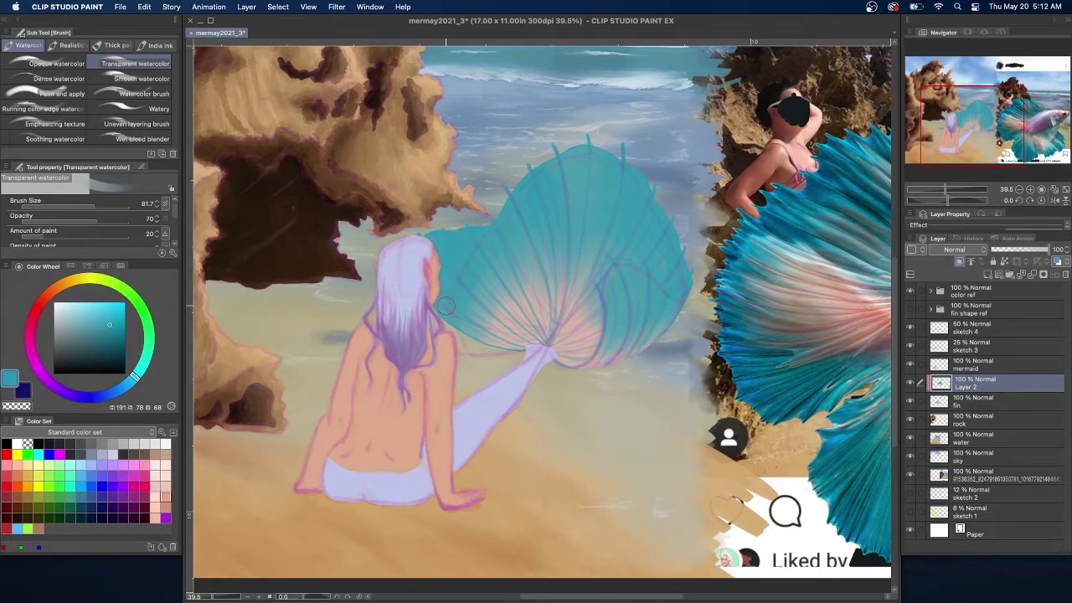
Add another clipped layer and paint a darker blue border along the fin's outer edge and folded lobe with Opaque watercolor.
{"action": "left_click", "coordinate": [988, 274]}
{"action": "left_click", "coordinate": [960, 261]}
{"action": "left_click", "coordinate": [754, 251], "text": "alt"}
{"action": "left_click", "coordinate": [52, 63]}
{"action": "mouse_move", "coordinate": [426, 237]}
{"action": "left_mouse_down"}
{"action": "mouse_move", "coordinate": [491, 220]}
{"action": "mouse_move", "coordinate": [526, 178]}
{"action": "mouse_move", "coordinate": [685, 266]}
{"action": "mouse_move", "coordinate": [689, 285]}
{"action": "left_mouse_up"}
{"action": "mouse_move", "coordinate": [615, 261]}
{"action": "left_mouse_down"}
{"action": "mouse_move", "coordinate": [674, 299]}
{"action": "mouse_move", "coordinate": [605, 295]}
{"action": "mouse_move", "coordinate": [624, 261]}
{"action": "mouse_move", "coordinate": [679, 298]}
{"action": "left_mouse_up"}
Hide the teal wash layer and undo the last border strokes.
{"action": "left_click", "coordinate": [911, 401]}
{"action": "key", "text": "super+z"}
{"action": "key", "text": "super+z"}
{"action": "key", "text": "super+z"}
{"action": "key", "text": "super+z"}
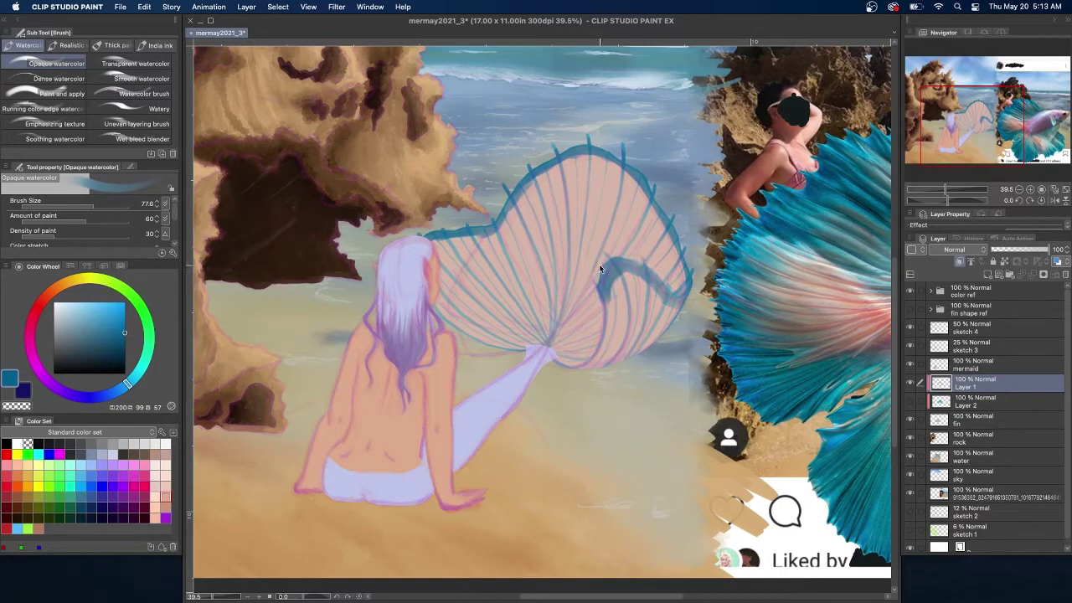
Repaint a thicker dark blue border along the fin's outer edge and folded lobe with Opaque watercolor at size 75.
{"action": "mouse_move", "coordinate": [691, 280]}
{"action": "left_mouse_down"}
{"action": "mouse_move", "coordinate": [641, 183]}
{"action": "mouse_move", "coordinate": [566, 136]}
{"action": "mouse_move", "coordinate": [481, 229]}
{"action": "mouse_move", "coordinate": [435, 237]}
{"action": "left_mouse_up"}
{"action": "key", "text": "bracketleft"}
{"action": "key", "text": "bracketleft"}
{"action": "key", "text": "bracketleft"}
{"action": "key", "text": "bracketleft"}
{"action": "mouse_move", "coordinate": [692, 292]}
{"action": "left_mouse_down"}
{"action": "mouse_move", "coordinate": [656, 275]}
{"action": "mouse_move", "coordinate": [669, 294]}
{"action": "mouse_move", "coordinate": [624, 262]}
{"action": "mouse_move", "coordinate": [600, 289]}
{"action": "left_mouse_up"}
{"action": "type", "text": "75"}
{"action": "key", "text": "Return"}
{"action": "mouse_move", "coordinate": [684, 303]}
{"action": "left_mouse_down"}
{"action": "mouse_move", "coordinate": [647, 281]}
{"action": "mouse_move", "coordinate": [608, 286]}
{"action": "left_mouse_up"}
{"action": "left_click_drag", "start_coordinate": [518, 202], "coordinate": [663, 243]}
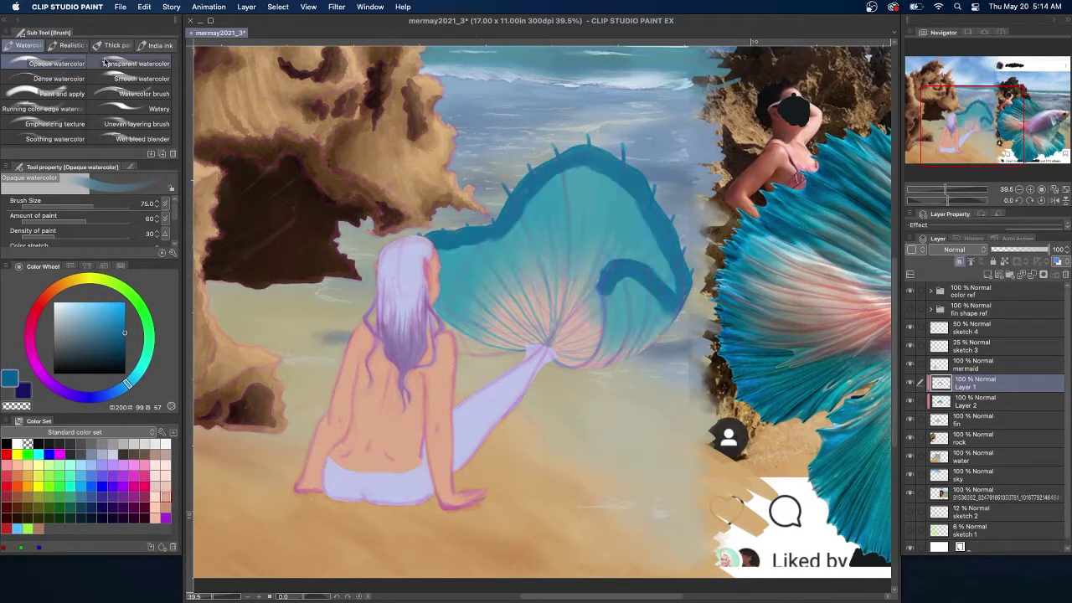
Blend the dark blue fin border inward with Transparent watercolor at size 50, streaking it along the rays toward the tail base and across the folded lobe.
{"action": "mouse_move", "coordinate": [616, 333]}
{"action": "left_mouse_down"}
{"action": "mouse_move", "coordinate": [609, 296]}
{"action": "mouse_move", "coordinate": [611, 329]}
{"action": "mouse_move", "coordinate": [635, 276]}
{"action": "mouse_move", "coordinate": [697, 263]}
{"action": "mouse_move", "coordinate": [685, 295]}
{"action": "mouse_move", "coordinate": [621, 291]}
{"action": "mouse_move", "coordinate": [687, 280]}
{"action": "mouse_move", "coordinate": [668, 306]}
{"action": "mouse_move", "coordinate": [669, 265]}
{"action": "mouse_move", "coordinate": [671, 283]}
{"action": "mouse_move", "coordinate": [640, 298]}
{"action": "mouse_move", "coordinate": [661, 248]}
{"action": "mouse_move", "coordinate": [635, 252]}
{"action": "mouse_move", "coordinate": [656, 235]}
{"action": "mouse_move", "coordinate": [653, 215]}
{"action": "mouse_move", "coordinate": [627, 172]}
{"action": "mouse_move", "coordinate": [595, 243]}
{"action": "mouse_move", "coordinate": [586, 156]}
{"action": "left_mouse_up"}
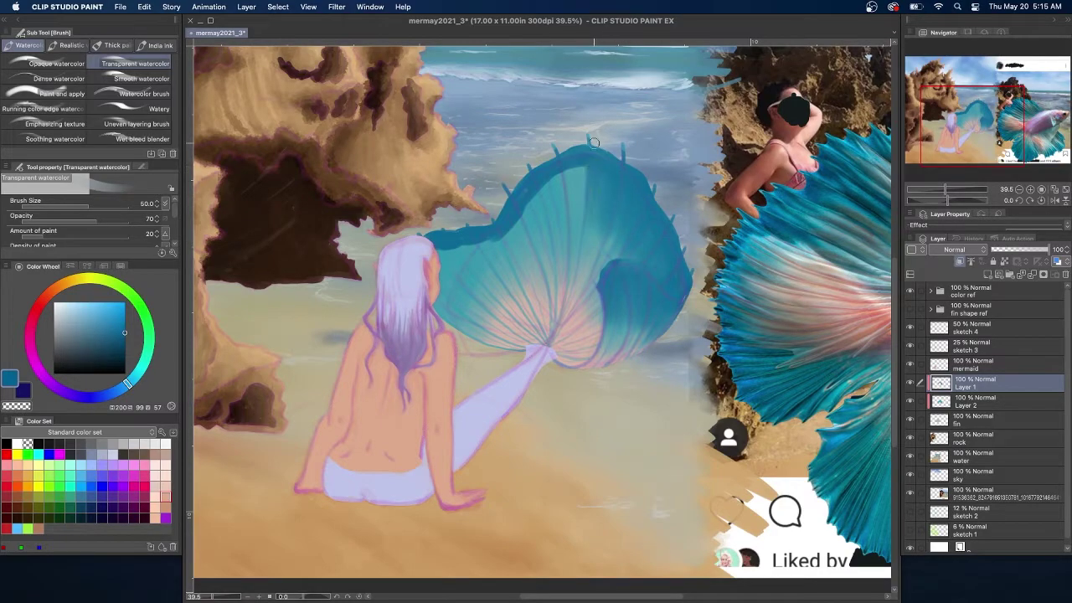
{"action": "left_click_drag", "start_coordinate": [585, 203], "coordinate": [578, 168]}
{"action": "mouse_move", "coordinate": [553, 220]}
{"action": "left_mouse_down"}
{"action": "mouse_move", "coordinate": [525, 159]}
{"action": "mouse_move", "coordinate": [540, 211]}
{"action": "mouse_move", "coordinate": [436, 88]}
{"action": "mouse_move", "coordinate": [523, 205]}
{"action": "mouse_move", "coordinate": [520, 191]}
{"action": "mouse_move", "coordinate": [520, 216]}
{"action": "mouse_move", "coordinate": [527, 188]}
{"action": "mouse_move", "coordinate": [516, 224]}
{"action": "mouse_move", "coordinate": [559, 205]}
{"action": "mouse_move", "coordinate": [508, 231]}
{"action": "mouse_move", "coordinate": [494, 185]}
{"action": "mouse_move", "coordinate": [483, 242]}
{"action": "mouse_move", "coordinate": [439, 190]}
{"action": "mouse_move", "coordinate": [447, 239]}
{"action": "mouse_move", "coordinate": [434, 266]}
{"action": "mouse_move", "coordinate": [443, 323]}
{"action": "left_mouse_up"}
{"action": "mouse_move", "coordinate": [438, 245]}
{"action": "left_mouse_down"}
{"action": "mouse_move", "coordinate": [476, 252]}
{"action": "mouse_move", "coordinate": [474, 239]}
{"action": "mouse_move", "coordinate": [504, 238]}
{"action": "mouse_move", "coordinate": [531, 267]}
{"action": "left_mouse_up"}
{"action": "left_click_drag", "start_coordinate": [520, 184], "coordinate": [545, 245]}
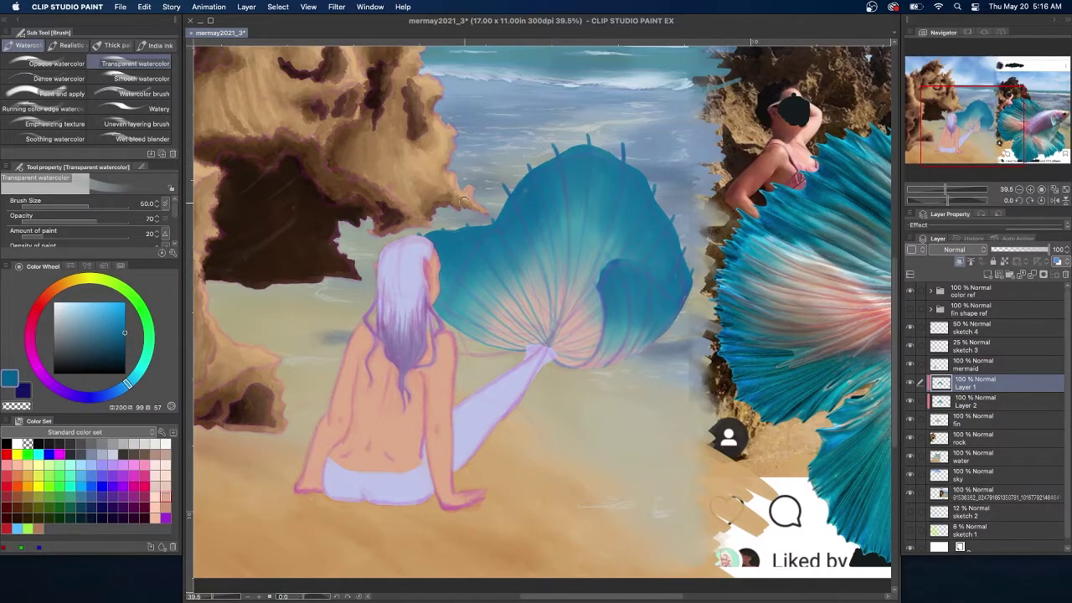
{"action": "left_click_drag", "start_coordinate": [610, 236], "coordinate": [606, 249]}
Sample pale peach from the fin base and streak it along the rays near the tail joint and folded lobe on Layer 2.
{"action": "left_click", "coordinate": [573, 344], "text": "alt"}
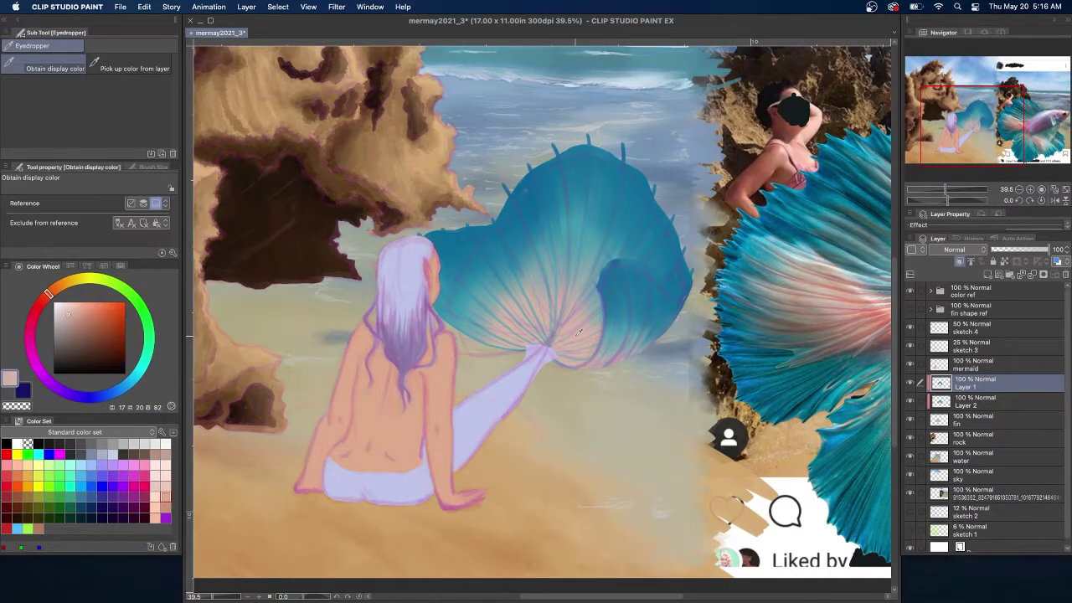
{"action": "key", "text": "alt+["}
{"action": "left_click_drag", "start_coordinate": [573, 345], "coordinate": [598, 313]}
{"action": "mouse_move", "coordinate": [553, 342]}
{"action": "left_mouse_down"}
{"action": "mouse_move", "coordinate": [590, 272]}
{"action": "mouse_move", "coordinate": [556, 336]}
{"action": "mouse_move", "coordinate": [532, 264]}
{"action": "mouse_move", "coordinate": [545, 329]}
{"action": "mouse_move", "coordinate": [487, 271]}
{"action": "mouse_move", "coordinate": [518, 344]}
{"action": "mouse_move", "coordinate": [573, 357]}
{"action": "mouse_move", "coordinate": [589, 310]}
{"action": "mouse_move", "coordinate": [616, 315]}
{"action": "mouse_move", "coordinate": [627, 361]}
{"action": "mouse_move", "coordinate": [674, 303]}
{"action": "left_mouse_up"}
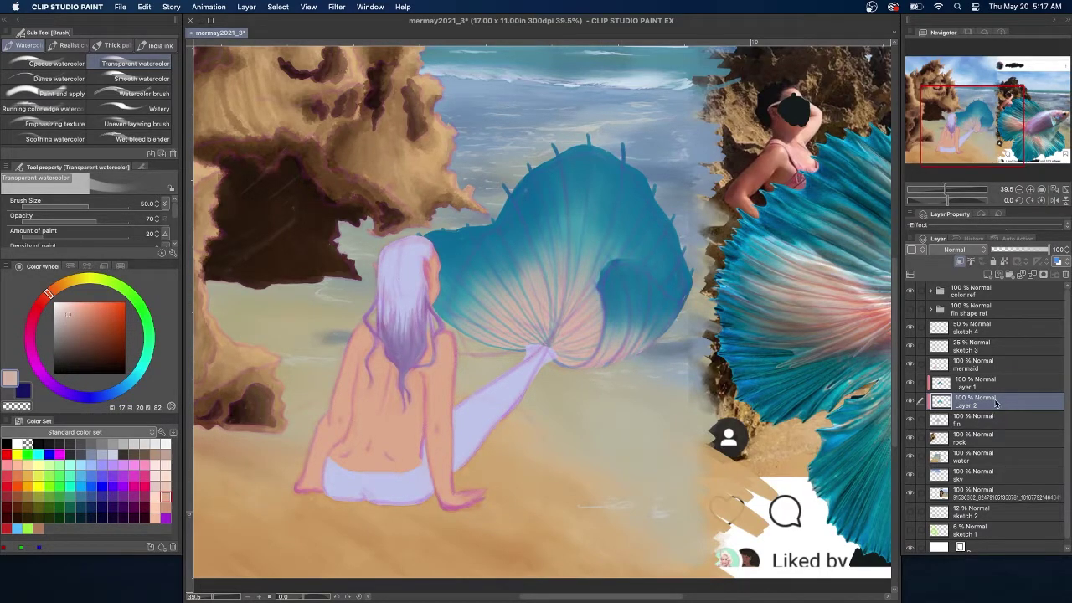
Hide the two clipped fin colour layers and save the file.
{"action": "left_click", "coordinate": [910, 383]}
{"action": "left_click", "coordinate": [911, 400]}
{"action": "left_click", "coordinate": [910, 383]}
{"action": "left_click", "coordinate": [910, 383]}
{"action": "key", "text": "super+s"}
Add a clipped layer above the mermaid layer and speckle the tail with purple sampled from the hair using the Droplet airbrush.
{"action": "left_click", "coordinate": [986, 369]}
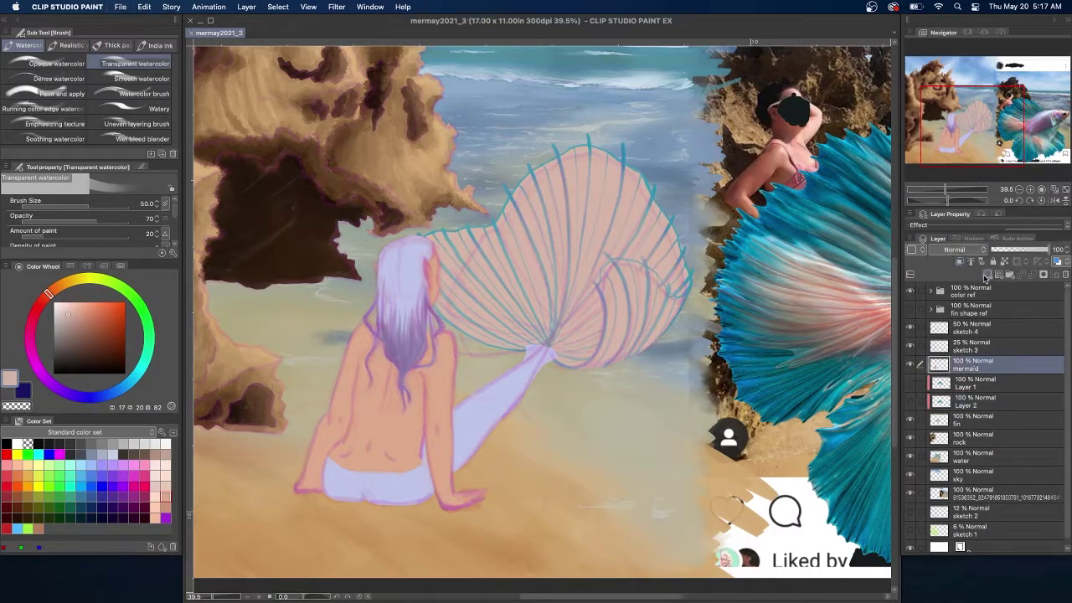
{"action": "left_click", "coordinate": [987, 275]}
{"action": "left_click", "coordinate": [407, 348], "text": "alt"}
{"action": "key", "text": "b"}
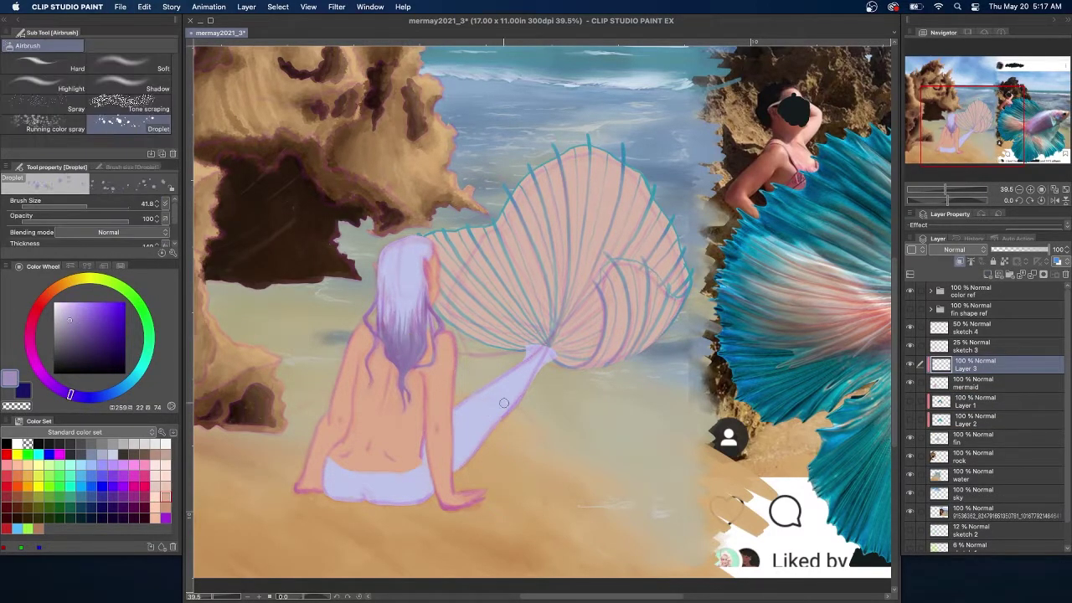
{"action": "mouse_move", "coordinate": [456, 466]}
{"action": "left_mouse_down"}
{"action": "mouse_move", "coordinate": [477, 422]}
{"action": "mouse_move", "coordinate": [329, 466]}
{"action": "mouse_move", "coordinate": [332, 497]}
{"action": "mouse_move", "coordinate": [425, 491]}
{"action": "mouse_move", "coordinate": [423, 460]}
{"action": "mouse_move", "coordinate": [395, 504]}
{"action": "mouse_move", "coordinate": [410, 476]}
{"action": "left_mouse_up"}
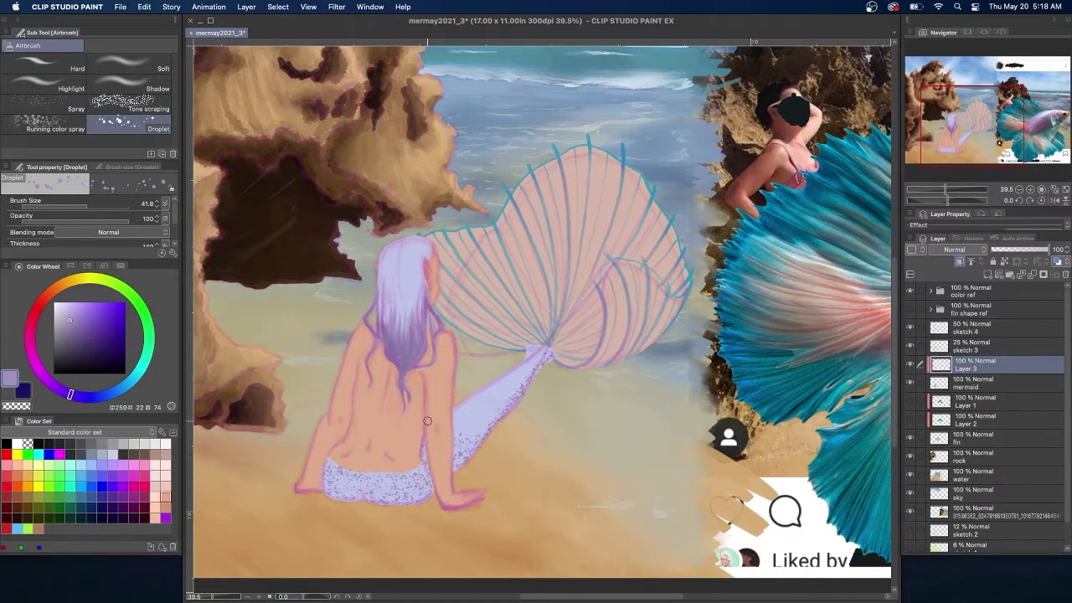
Sample a darker purple from the tail joint and spray denser Droplet speckles along the tail's shaded edge and hips.
{"action": "left_click", "coordinate": [552, 358], "text": "alt"}
{"action": "key", "text": "b"}
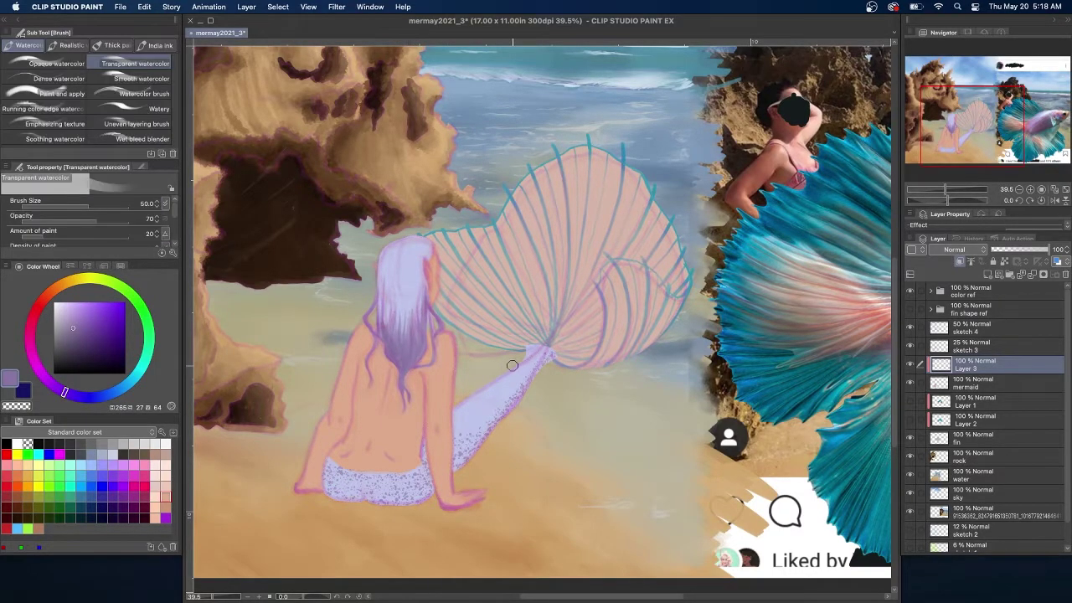
{"action": "key", "text": "b"}
{"action": "mouse_move", "coordinate": [536, 360]}
{"action": "left_mouse_down"}
{"action": "mouse_move", "coordinate": [484, 437]}
{"action": "mouse_move", "coordinate": [403, 501]}
{"action": "mouse_move", "coordinate": [420, 470]}
{"action": "mouse_move", "coordinate": [340, 496]}
{"action": "mouse_move", "coordinate": [414, 471]}
{"action": "left_mouse_up"}
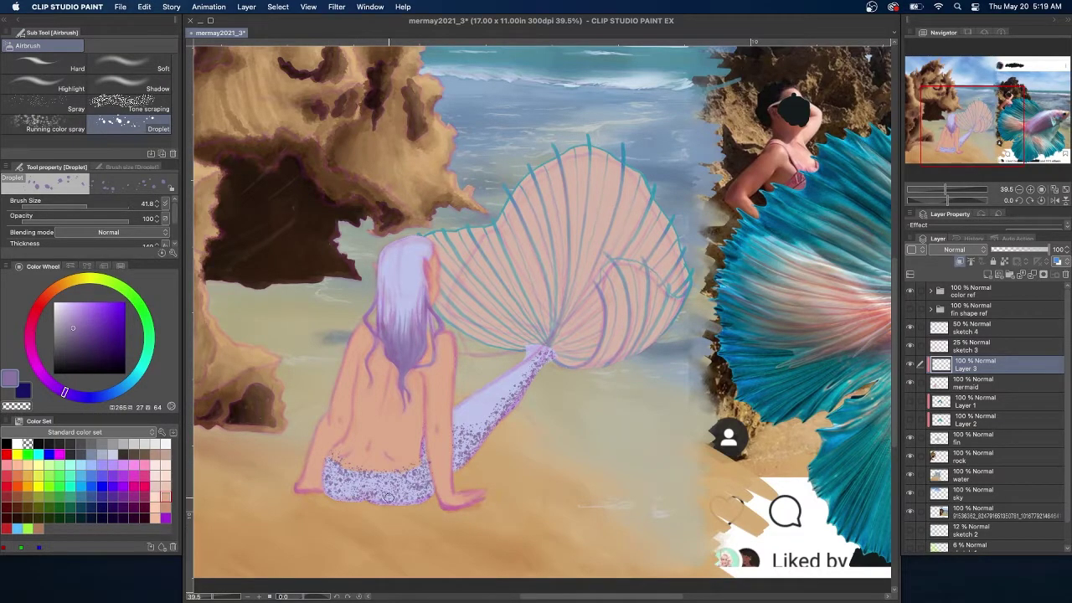
Spray pale lavender sampled from the tail over the tail and lower back with Droplet at brush size 51.4 and particle size 6.2.
{"action": "left_click", "coordinate": [490, 398], "text": "alt"}
{"action": "scroll", "coordinate": [99, 227], "scroll_direction": "down", "scroll_amount": 2}
{"action": "left_click_drag", "start_coordinate": [97, 230], "coordinate": [62, 230]}
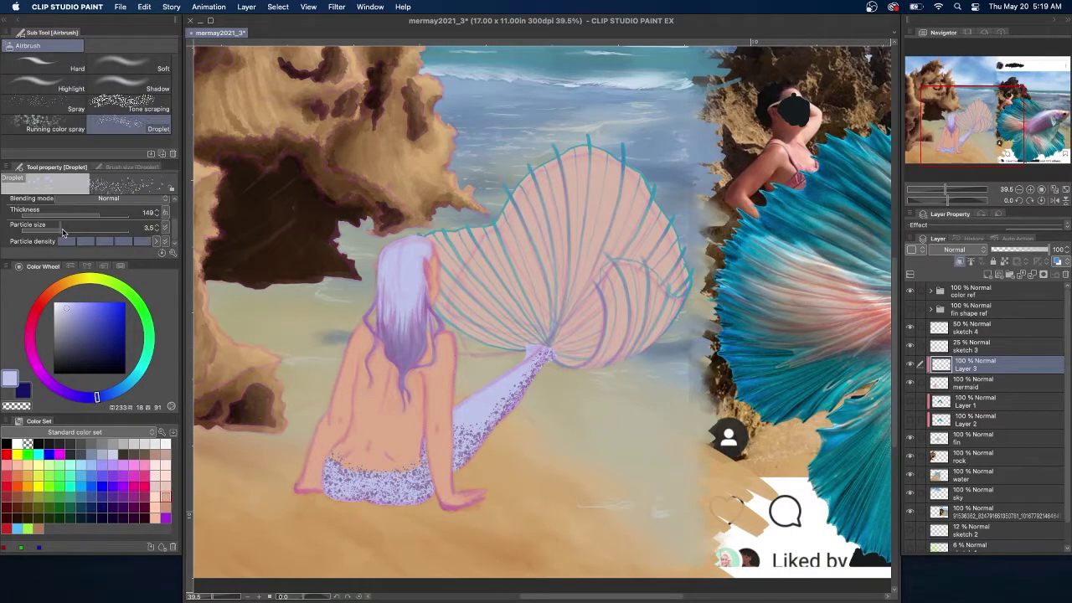
{"action": "scroll", "coordinate": [63, 231], "scroll_direction": "up", "scroll_amount": 2}
{"action": "left_click_drag", "start_coordinate": [491, 408], "coordinate": [470, 415]}
{"action": "key", "text": "super+z"}
{"action": "key", "text": "super+z"}
{"action": "left_click", "coordinate": [91, 206]}
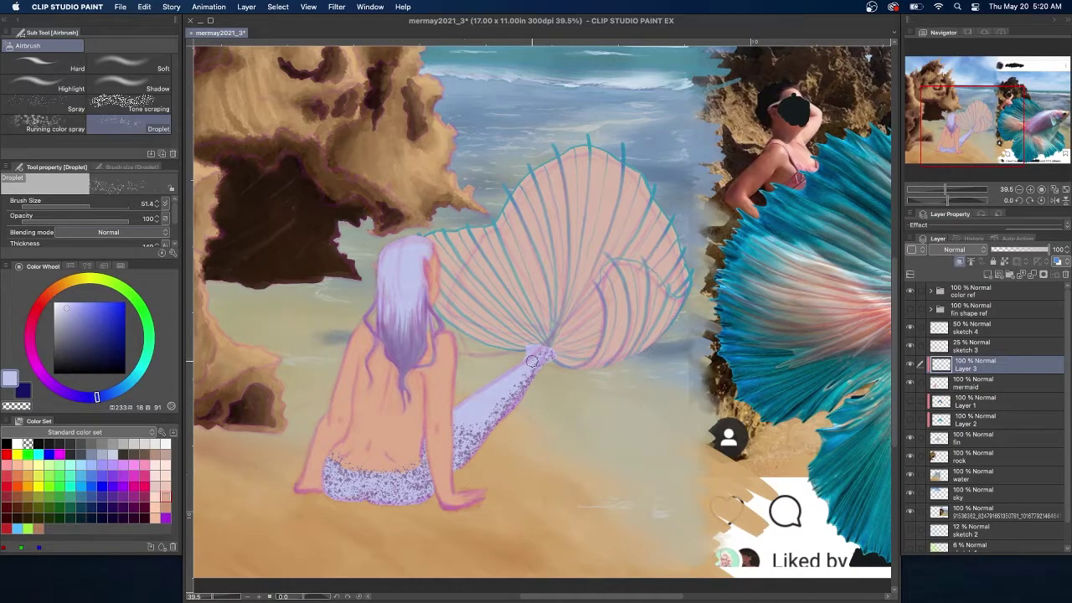
{"action": "scroll", "coordinate": [92, 228], "scroll_direction": "down", "scroll_amount": 2}
{"action": "left_click", "coordinate": [67, 241]}
{"action": "mouse_move", "coordinate": [547, 359]}
{"action": "left_mouse_down"}
{"action": "mouse_move", "coordinate": [504, 391]}
{"action": "mouse_move", "coordinate": [476, 440]}
{"action": "mouse_move", "coordinate": [390, 490]}
{"action": "mouse_move", "coordinate": [331, 473]}
{"action": "mouse_move", "coordinate": [350, 455]}
{"action": "left_mouse_up"}
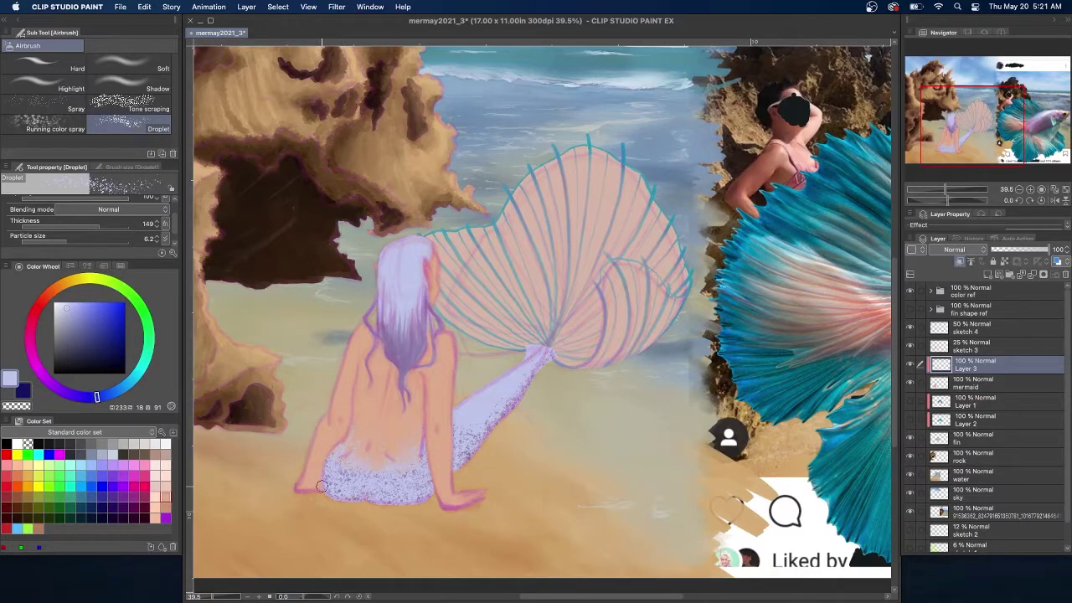
Sample a pale blue-white using the betta fish as reference and spray tail highlights with Droplet at particle size 9.9.
{"action": "key", "text": "alt"}
{"action": "key", "text": "b"}
{"action": "scroll", "coordinate": [474, 310], "scroll_direction": "right", "scroll_amount": 4}
{"action": "left_click", "coordinate": [750, 283], "text": "alt"}
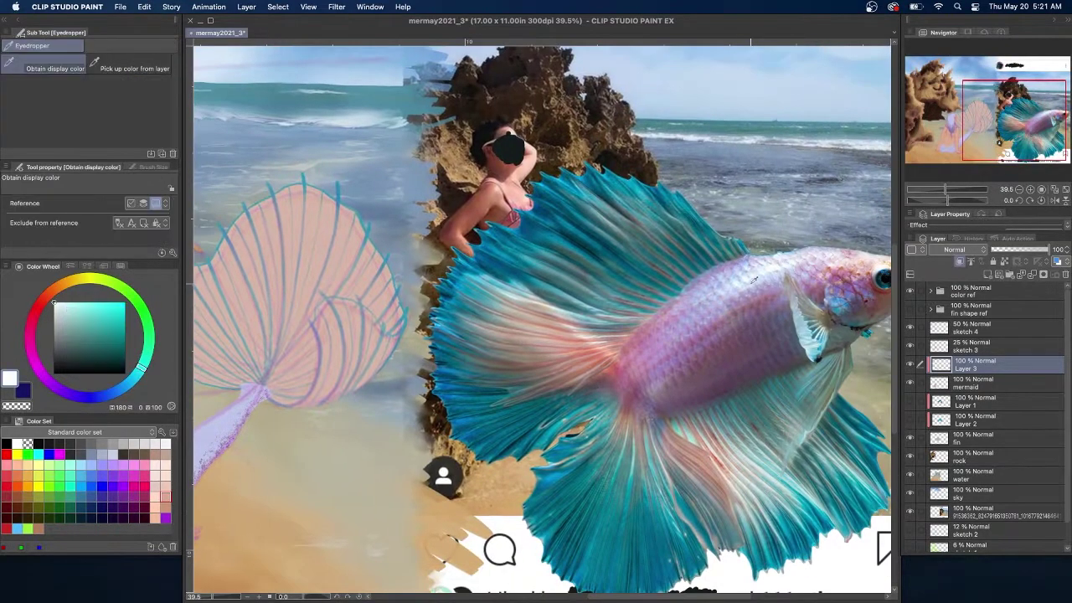
{"action": "left_click", "coordinate": [215, 422], "text": "alt"}
{"action": "left_click", "coordinate": [491, 380], "text": "alt"}
{"action": "left_click_drag", "start_coordinate": [998, 125], "coordinate": [950, 134]}
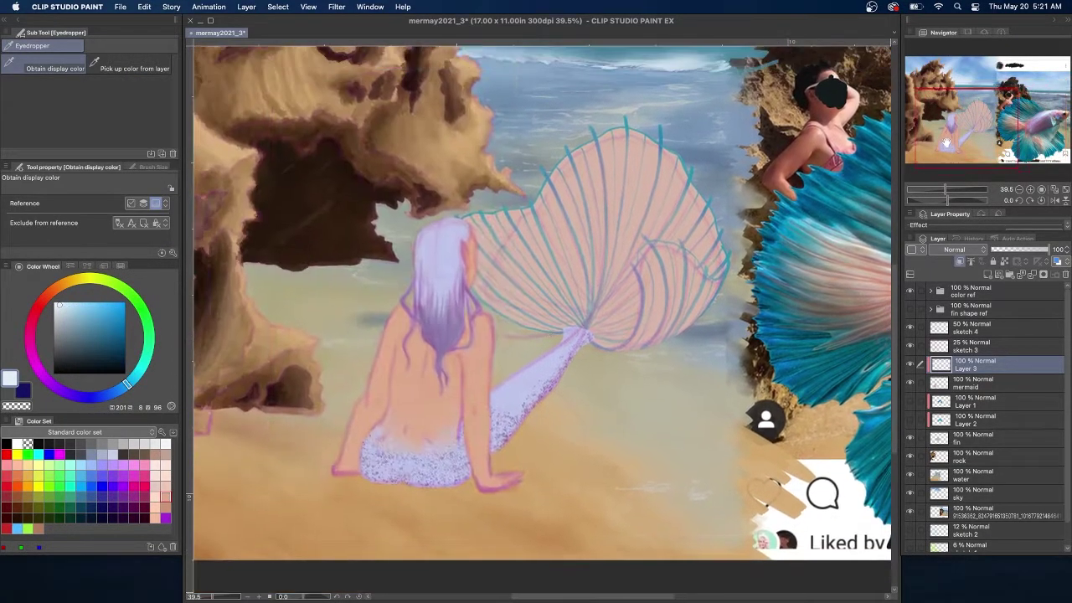
{"action": "scroll", "coordinate": [177, 216], "scroll_direction": "down", "scroll_amount": 2}
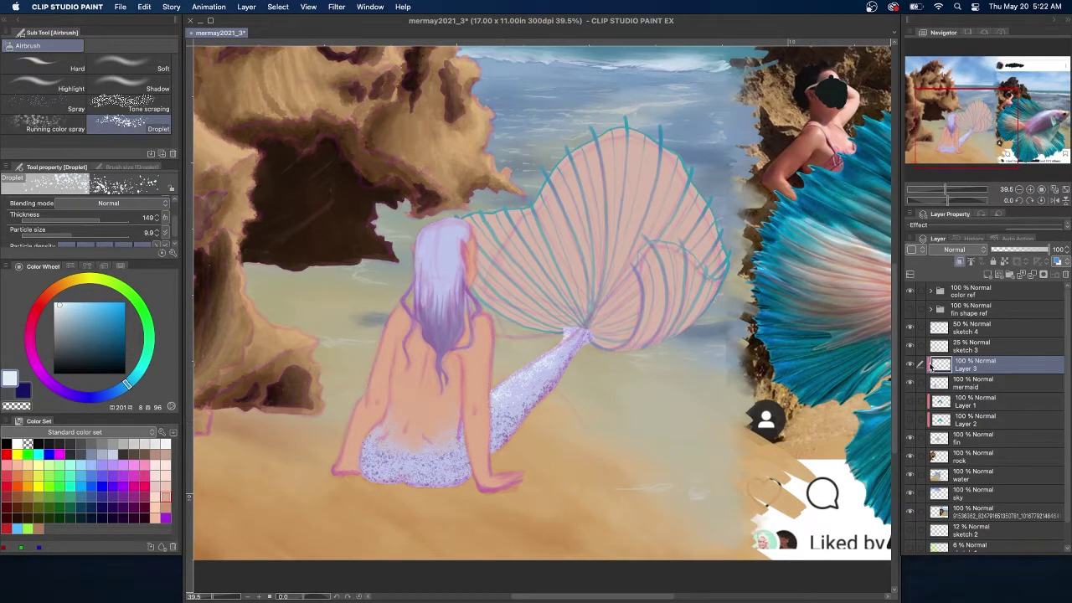
Merge the speckle layer down into the mermaid layer and show the two fin colour layers again.
{"action": "right_click", "coordinate": [1001, 369]}
{"action": "left_click", "coordinate": [997, 307]}
{"action": "left_click", "coordinate": [911, 400]}
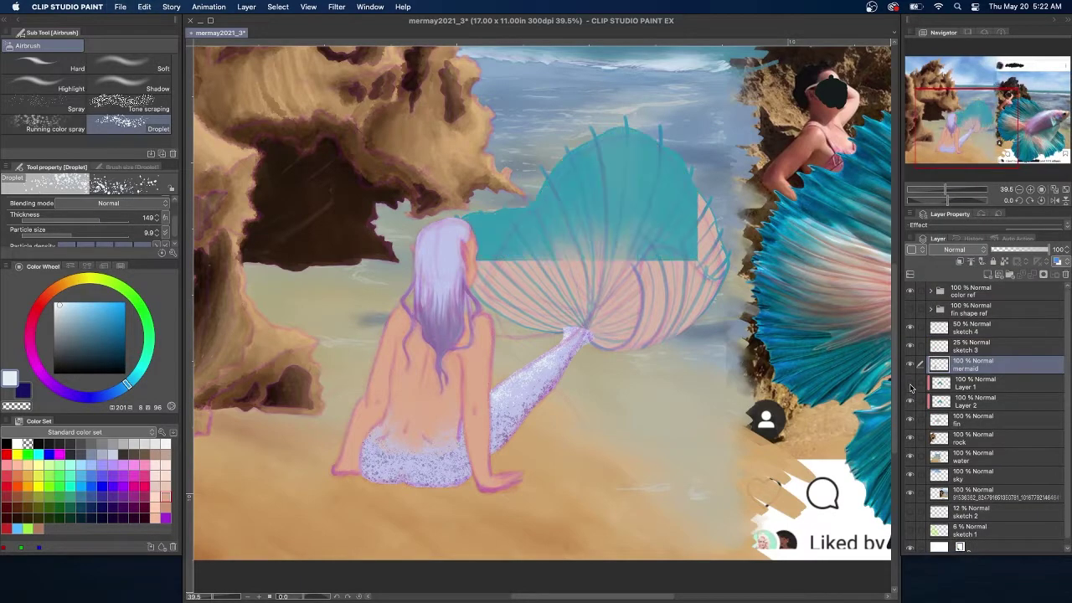
{"action": "left_click", "coordinate": [911, 383]}
{"action": "key", "text": "super+0"}
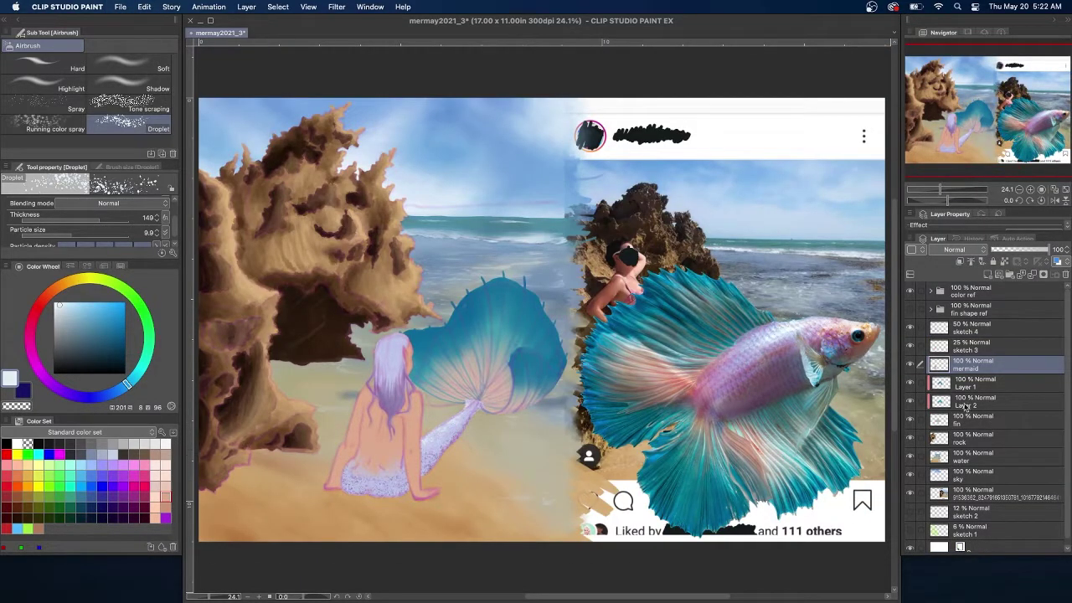
Add a layer named "splash" above the mermaid layer and hide the color ref folder.
{"action": "left_click", "coordinate": [989, 275]}
{"action": "double_click", "coordinate": [968, 368]}
{"action": "type", "text": "splash"}
{"action": "key", "text": "Return"}
{"action": "left_click", "coordinate": [1031, 189]}
{"action": "left_click_drag", "start_coordinate": [987, 113], "coordinate": [965, 121]}
{"action": "left_click", "coordinate": [910, 290]}
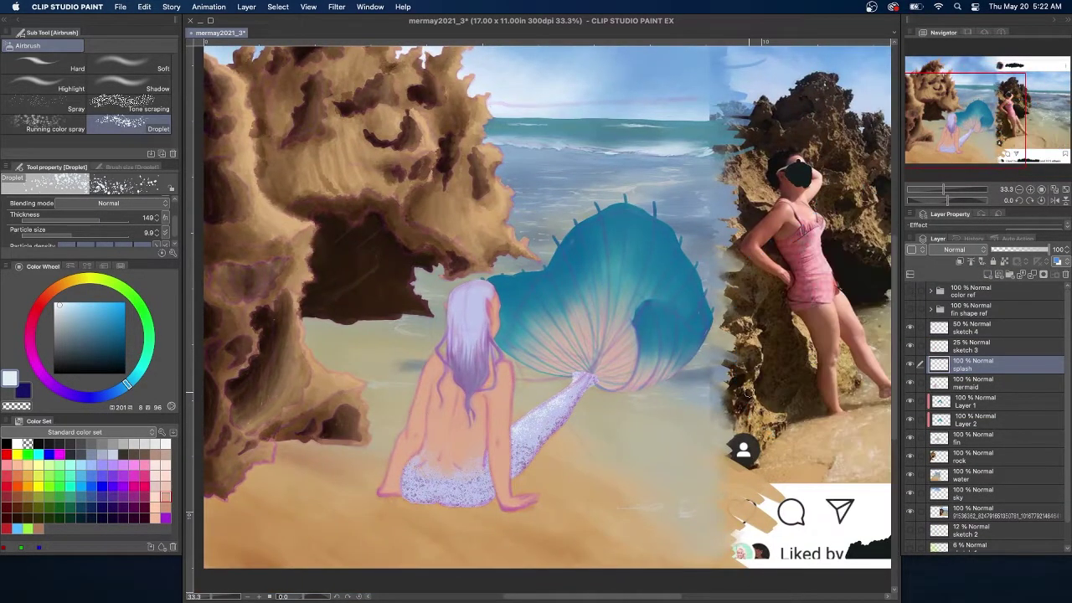
Test the Rough wash and Soft bleed brushes in dark blue above the reference photo.
{"action": "key", "text": "b"}
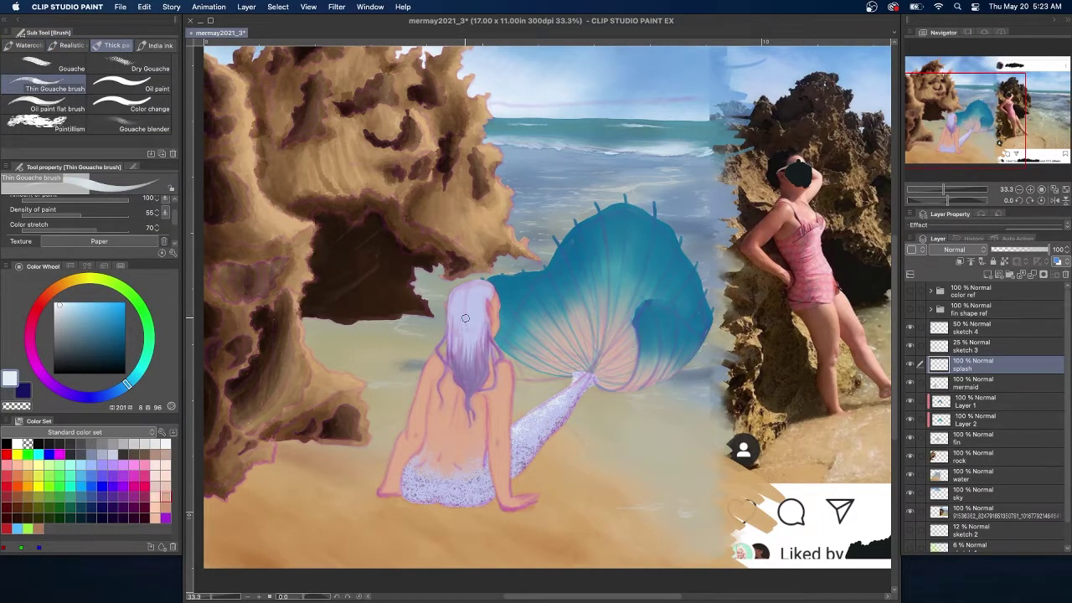
{"action": "key", "text": "b"}
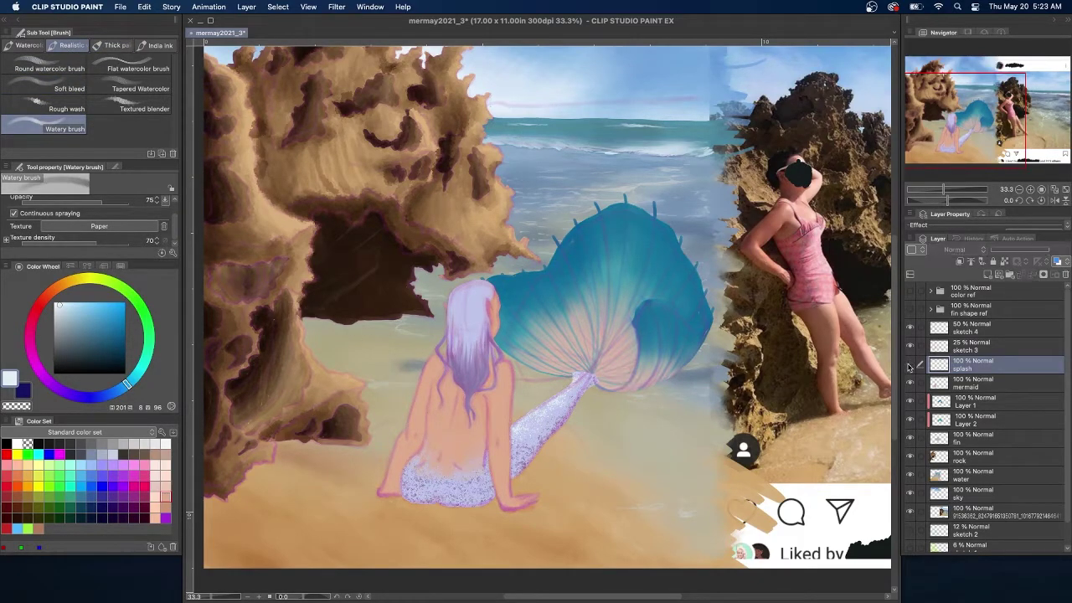
{"action": "left_click", "coordinate": [23, 391]}
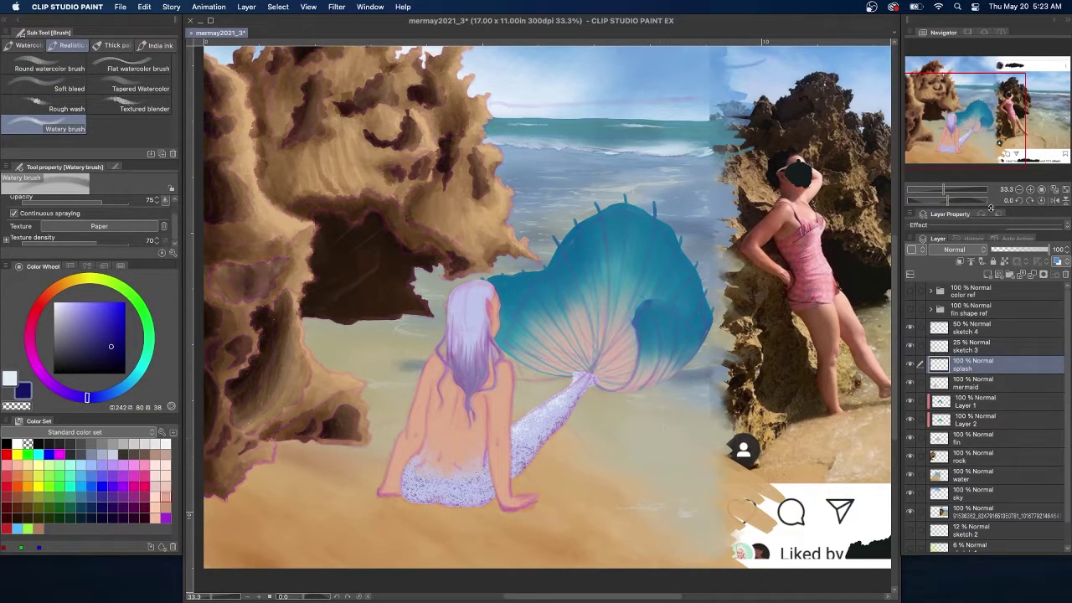
{"action": "left_click", "coordinate": [1054, 189]}
{"action": "left_click", "coordinate": [10, 378]}
{"action": "left_click", "coordinate": [23, 391]}
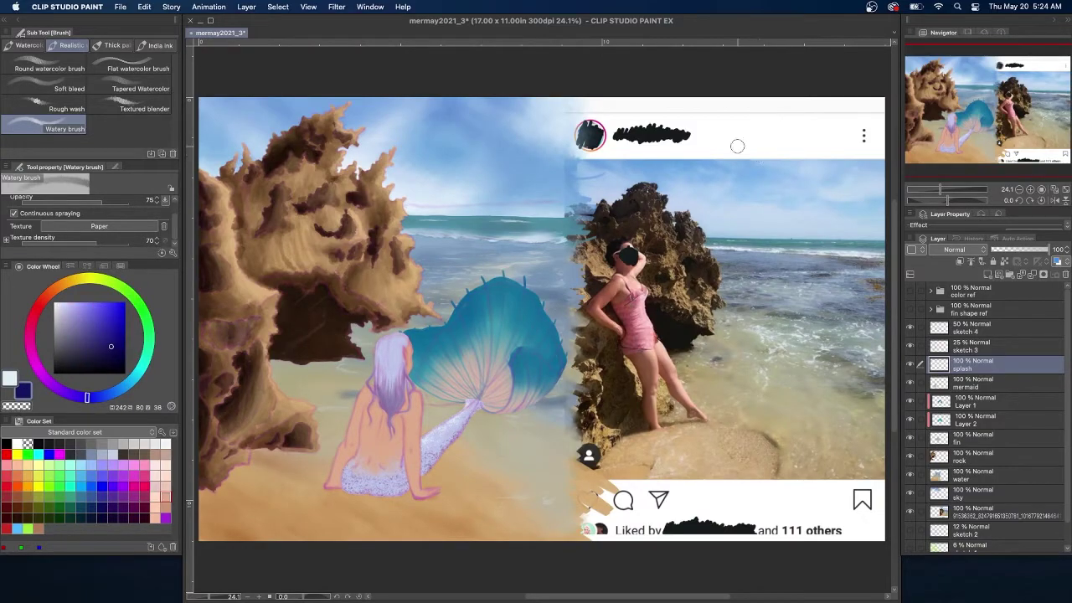
{"action": "left_click", "coordinate": [43, 104]}
{"action": "left_click_drag", "start_coordinate": [697, 153], "coordinate": [737, 144]}
{"action": "left_click", "coordinate": [43, 84]}
{"action": "mouse_move", "coordinate": [662, 164]}
{"action": "left_mouse_down"}
{"action": "mouse_move", "coordinate": [701, 194]}
{"action": "mouse_move", "coordinate": [659, 149]}
{"action": "left_mouse_up"}
{"action": "left_click", "coordinate": [43, 124]}
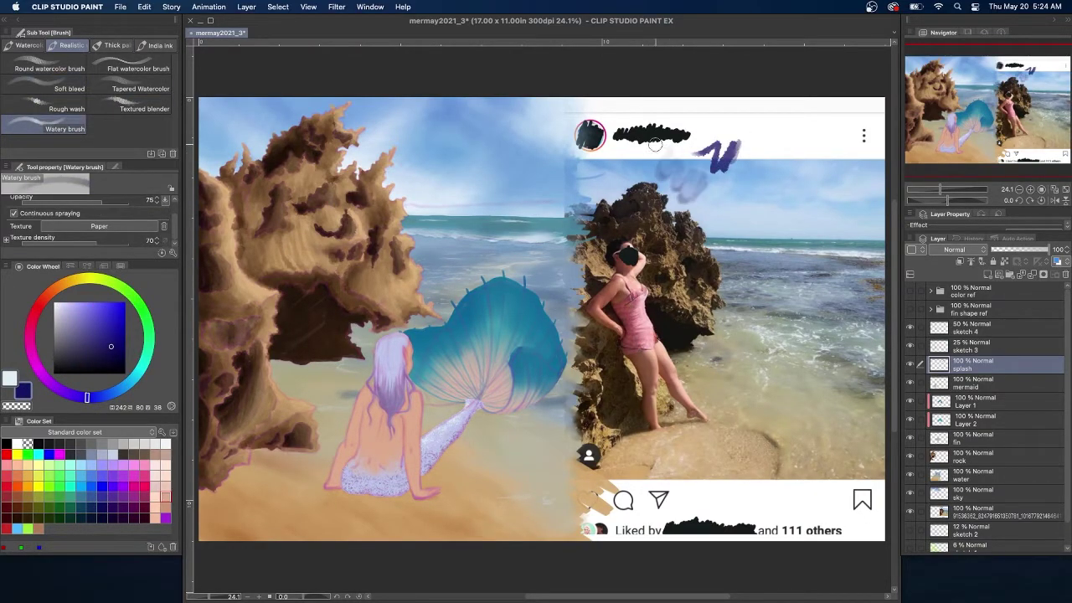
Swap back to pale blue and paint soft mist over the water around the fin base with Soft bleed, smoothing it with Textured blender.
{"action": "left_click", "coordinate": [31, 103]}
{"action": "key", "text": "super+plus"}
{"action": "key", "text": "super+plus"}
{"action": "left_click_drag", "start_coordinate": [527, 475], "coordinate": [717, 413]}
{"action": "key", "text": "x"}
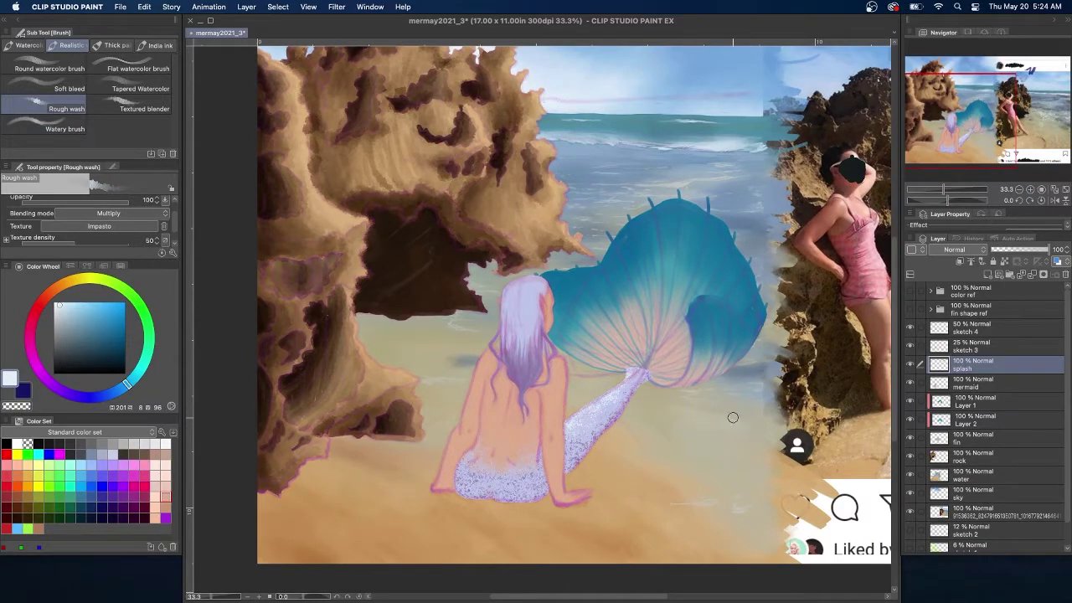
{"action": "mouse_move", "coordinate": [658, 430]}
{"action": "left_mouse_down"}
{"action": "mouse_move", "coordinate": [714, 392]}
{"action": "mouse_move", "coordinate": [662, 382]}
{"action": "mouse_move", "coordinate": [643, 361]}
{"action": "mouse_move", "coordinate": [561, 354]}
{"action": "mouse_move", "coordinate": [697, 379]}
{"action": "mouse_move", "coordinate": [656, 374]}
{"action": "mouse_move", "coordinate": [667, 390]}
{"action": "mouse_move", "coordinate": [593, 386]}
{"action": "mouse_move", "coordinate": [723, 336]}
{"action": "mouse_move", "coordinate": [741, 391]}
{"action": "mouse_move", "coordinate": [725, 410]}
{"action": "mouse_move", "coordinate": [759, 356]}
{"action": "mouse_move", "coordinate": [754, 382]}
{"action": "mouse_move", "coordinate": [567, 354]}
{"action": "mouse_move", "coordinate": [591, 356]}
{"action": "mouse_move", "coordinate": [580, 407]}
{"action": "mouse_move", "coordinate": [654, 436]}
{"action": "left_mouse_up"}
{"action": "left_click", "coordinate": [43, 124]}
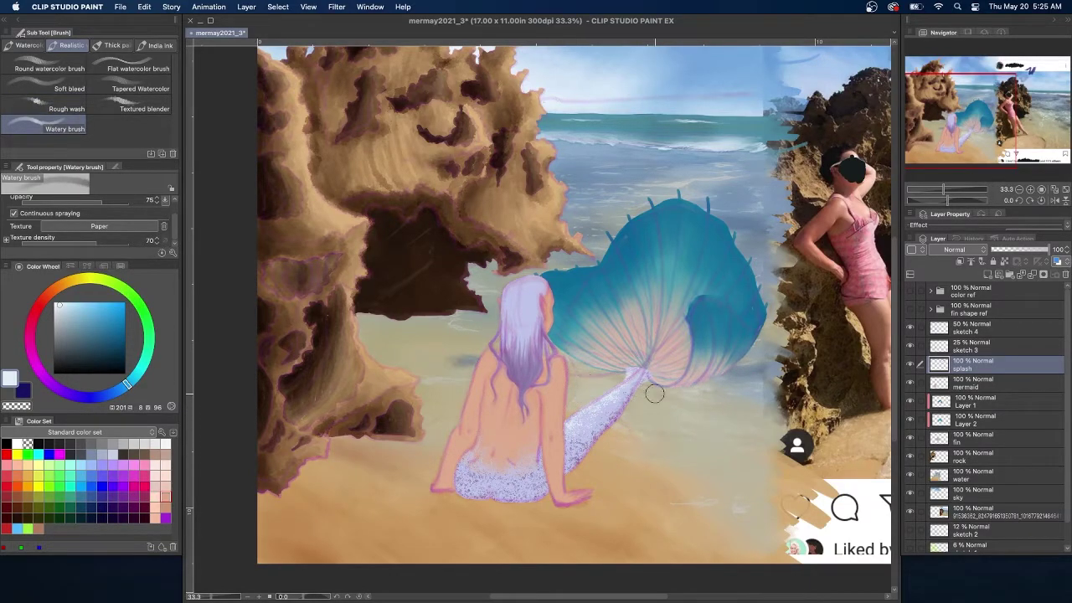
{"action": "left_click", "coordinate": [44, 83]}
{"action": "mouse_move", "coordinate": [657, 382]}
{"action": "left_mouse_down"}
{"action": "mouse_move", "coordinate": [770, 387]}
{"action": "mouse_move", "coordinate": [648, 374]}
{"action": "mouse_move", "coordinate": [769, 378]}
{"action": "mouse_move", "coordinate": [590, 368]}
{"action": "mouse_move", "coordinate": [721, 409]}
{"action": "mouse_move", "coordinate": [715, 427]}
{"action": "mouse_move", "coordinate": [613, 387]}
{"action": "mouse_move", "coordinate": [670, 427]}
{"action": "mouse_move", "coordinate": [587, 390]}
{"action": "mouse_move", "coordinate": [620, 417]}
{"action": "mouse_move", "coordinate": [768, 466]}
{"action": "left_mouse_up"}
{"action": "mouse_move", "coordinate": [576, 371]}
{"action": "left_mouse_down"}
{"action": "mouse_move", "coordinate": [628, 358]}
{"action": "mouse_move", "coordinate": [726, 362]}
{"action": "left_mouse_up"}
{"action": "left_click", "coordinate": [129, 104]}
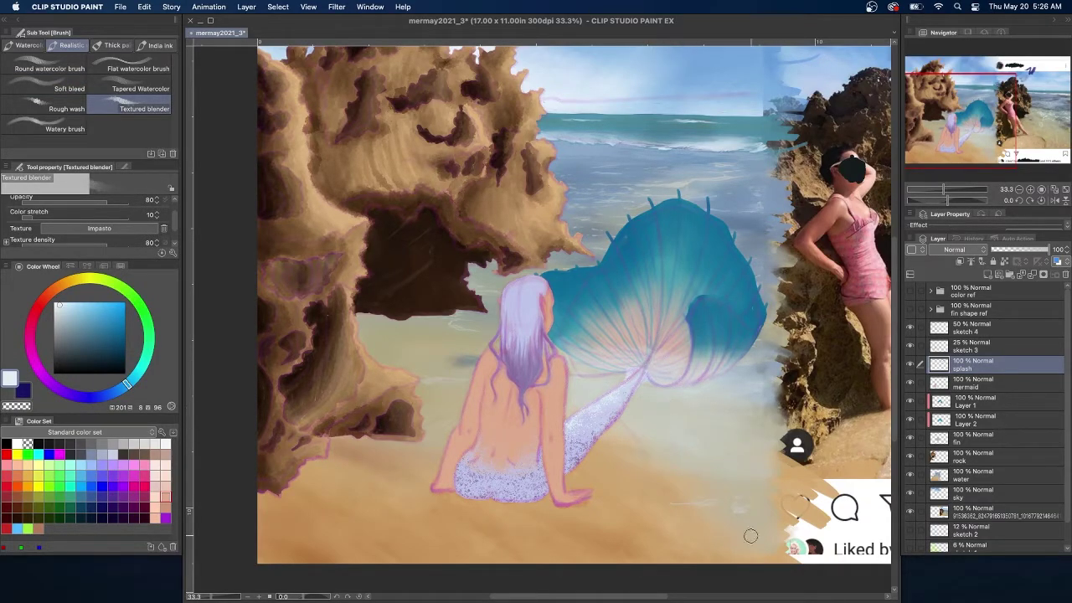
Spray pale splash droplets around the fin's folded lobe and in an arc across the fin with the Droplet airbrush.
{"action": "key", "text": "b"}
{"action": "key", "text": "b"}
{"action": "mouse_move", "coordinate": [672, 378]}
{"action": "left_mouse_down"}
{"action": "mouse_move", "coordinate": [745, 365]}
{"action": "mouse_move", "coordinate": [686, 363]}
{"action": "mouse_move", "coordinate": [673, 284]}
{"action": "mouse_move", "coordinate": [722, 337]}
{"action": "mouse_move", "coordinate": [639, 292]}
{"action": "mouse_move", "coordinate": [694, 368]}
{"action": "mouse_move", "coordinate": [677, 325]}
{"action": "left_mouse_up"}
{"action": "left_click_drag", "start_coordinate": [639, 290], "coordinate": [621, 264]}
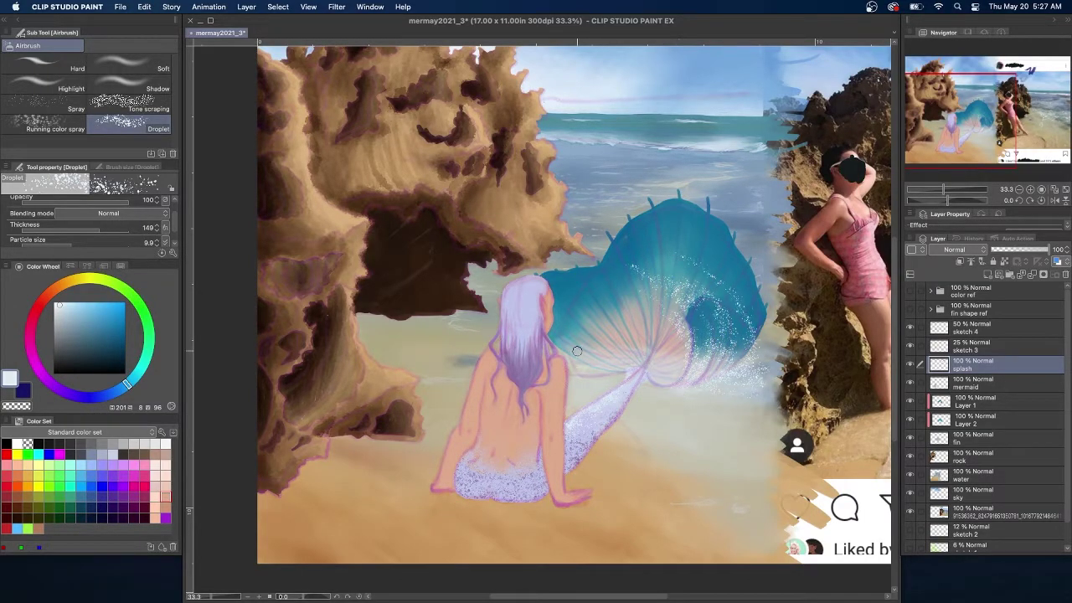
Paint pale foam lines on the water around the fin base and below the tail with the Thin Gouache brush.
{"action": "key", "text": "b"}
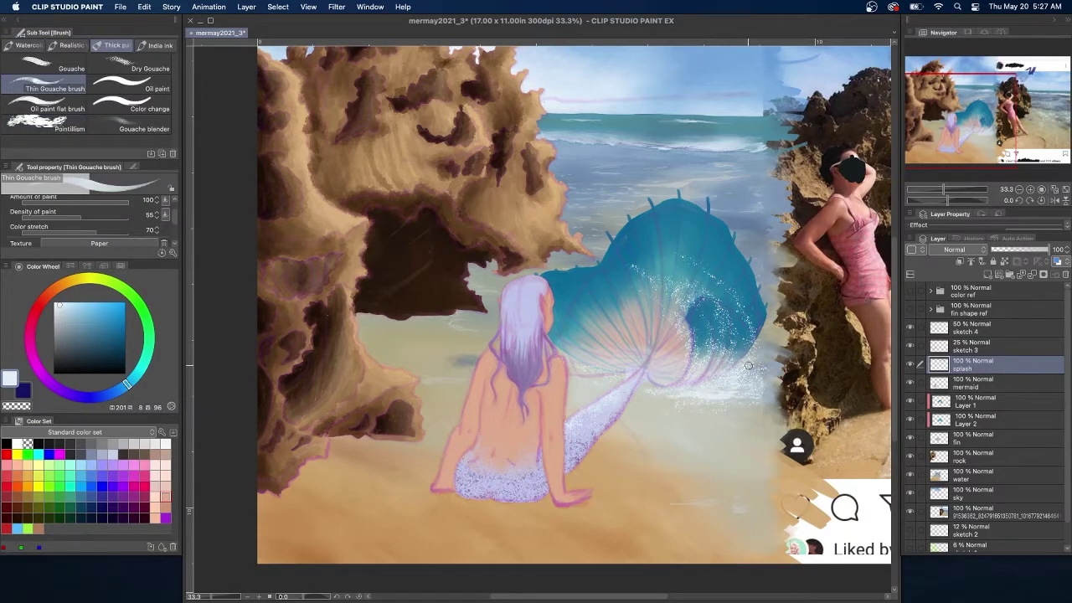
{"action": "left_click_drag", "start_coordinate": [685, 414], "coordinate": [737, 418]}
{"action": "left_click_drag", "start_coordinate": [652, 358], "coordinate": [768, 390]}
{"action": "left_click_drag", "start_coordinate": [747, 435], "coordinate": [719, 438]}
{"action": "mouse_move", "coordinate": [631, 449]}
{"action": "left_mouse_down"}
{"action": "mouse_move", "coordinate": [680, 463]}
{"action": "mouse_move", "coordinate": [770, 409]}
{"action": "left_mouse_up"}
{"action": "left_click_drag", "start_coordinate": [718, 378], "coordinate": [770, 394]}
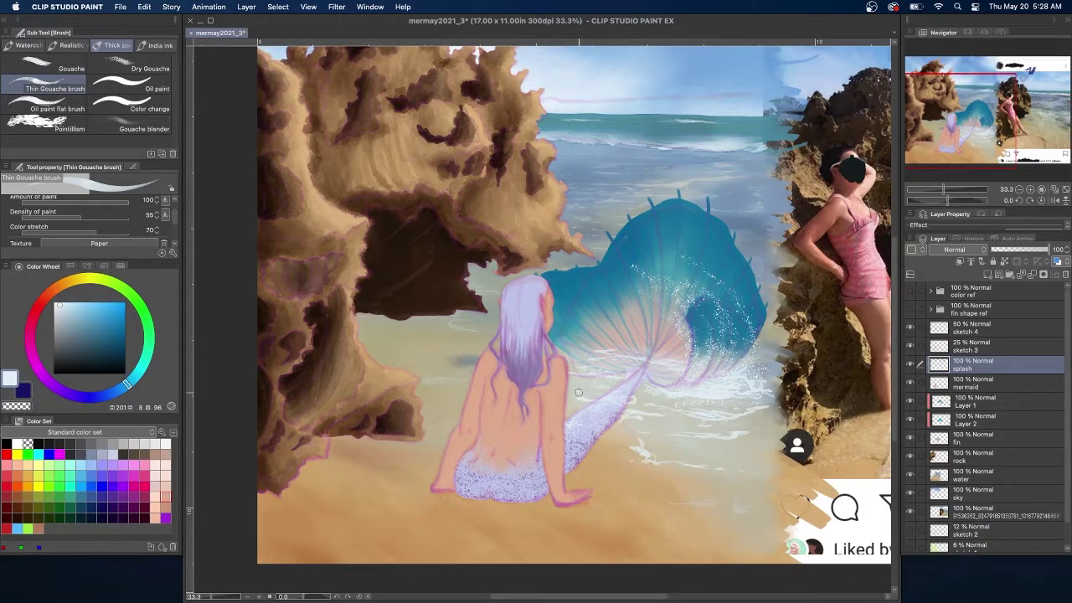
Soften the foam lines with Textured blender and add further Thin Gouache foam strokes around the fin base and shallows.
{"action": "left_click", "coordinate": [70, 45]}
{"action": "mouse_move", "coordinate": [743, 412]}
{"action": "left_mouse_down"}
{"action": "mouse_move", "coordinate": [782, 405]}
{"action": "mouse_move", "coordinate": [780, 391]}
{"action": "left_mouse_up"}
{"action": "left_click_drag", "start_coordinate": [718, 399], "coordinate": [731, 396]}
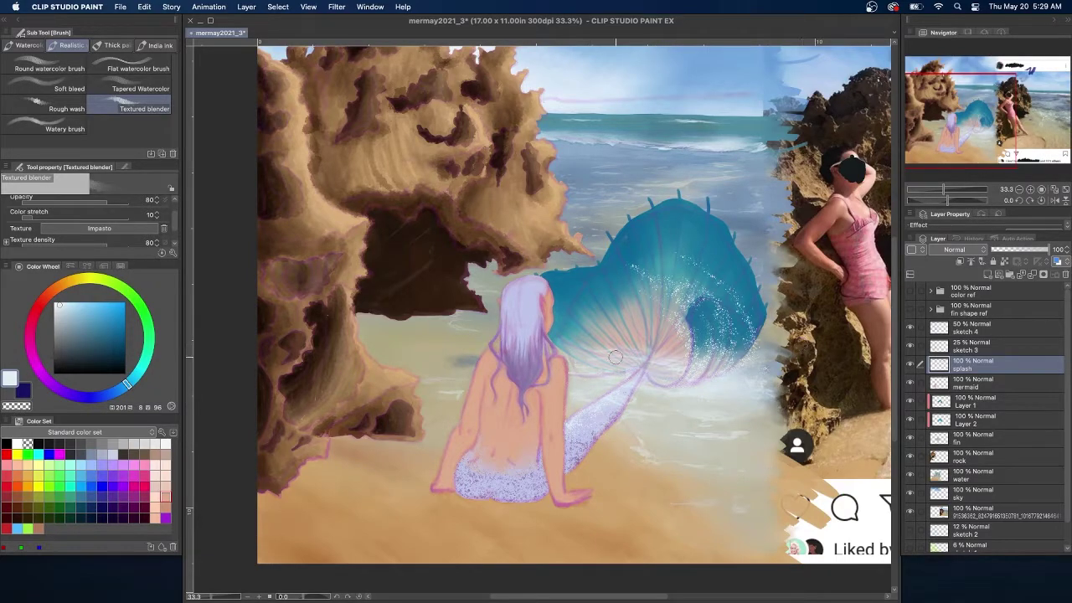
{"action": "left_click", "coordinate": [112, 45]}
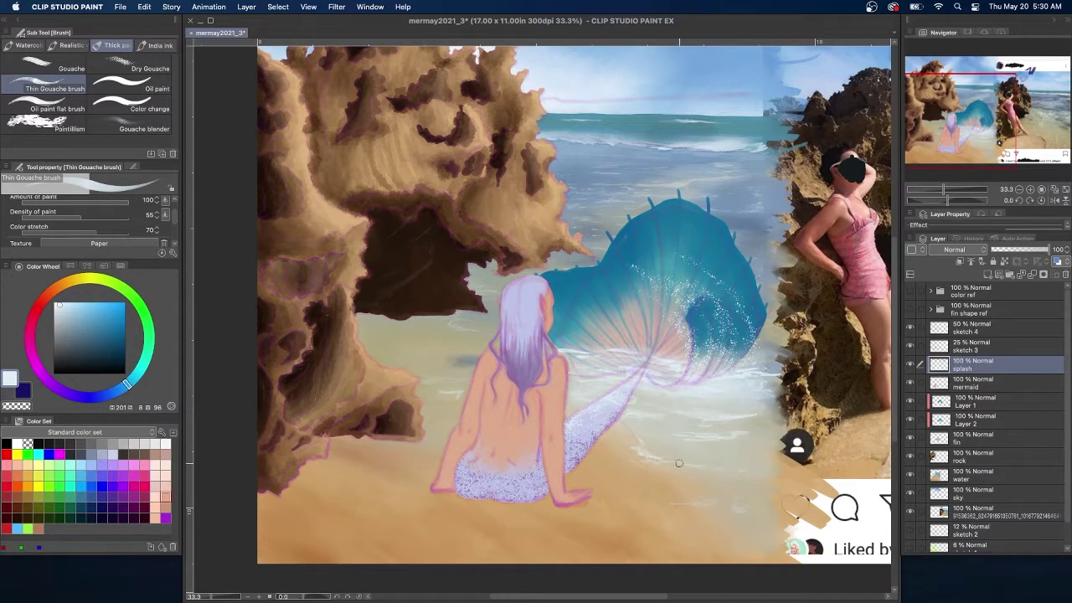
{"action": "left_click", "coordinate": [68, 45]}
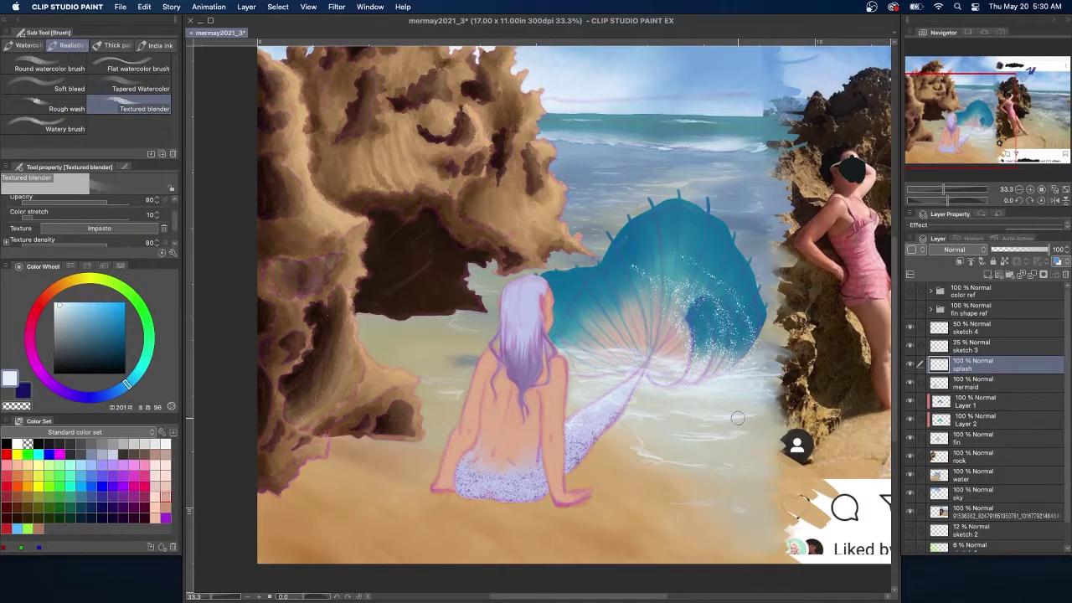
Set the splash layer's opacity to 80% and toggle its visibility to compare the effect.
{"action": "left_click", "coordinate": [1066, 189]}
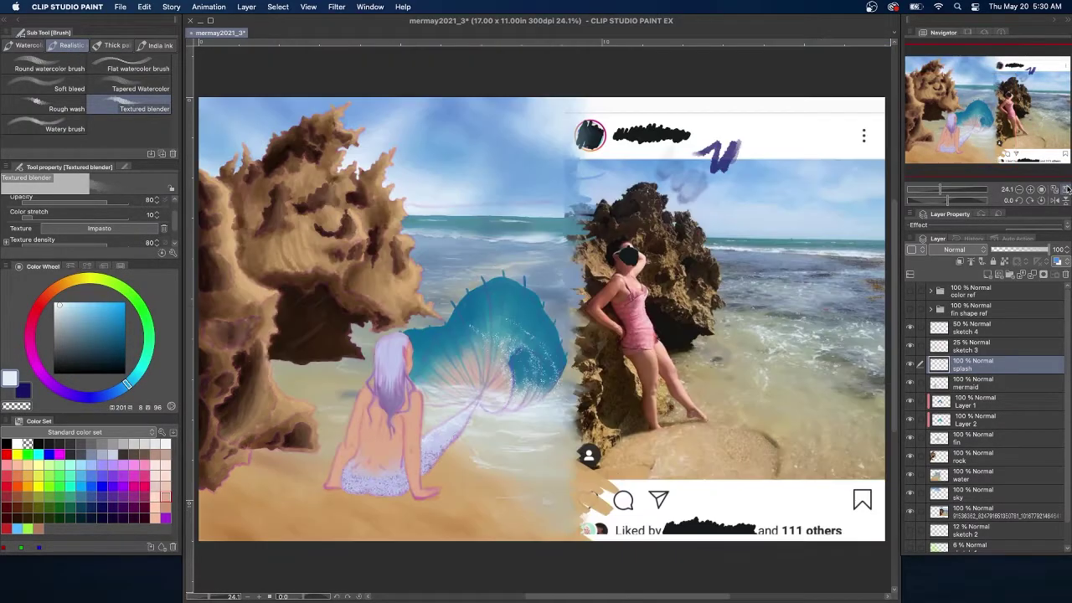
{"action": "left_click", "coordinate": [1035, 250]}
{"action": "left_click", "coordinate": [911, 363]}
{"action": "left_click", "coordinate": [910, 364]}
Sample a muted beige and shade the foamy water below the tail with Soft bleed in Multiply mode, finishing with Textured blender selected.
{"action": "left_click", "coordinate": [946, 189]}
{"action": "left_click_drag", "start_coordinate": [990, 151], "coordinate": [946, 159]}
{"action": "key", "text": "i"}
{"action": "left_click", "coordinate": [373, 292], "text": "alt"}
{"action": "left_click", "coordinate": [44, 88]}
{"action": "mouse_move", "coordinate": [829, 439]}
{"action": "left_mouse_down"}
{"action": "mouse_move", "coordinate": [576, 357]}
{"action": "mouse_move", "coordinate": [556, 394]}
{"action": "left_mouse_up"}
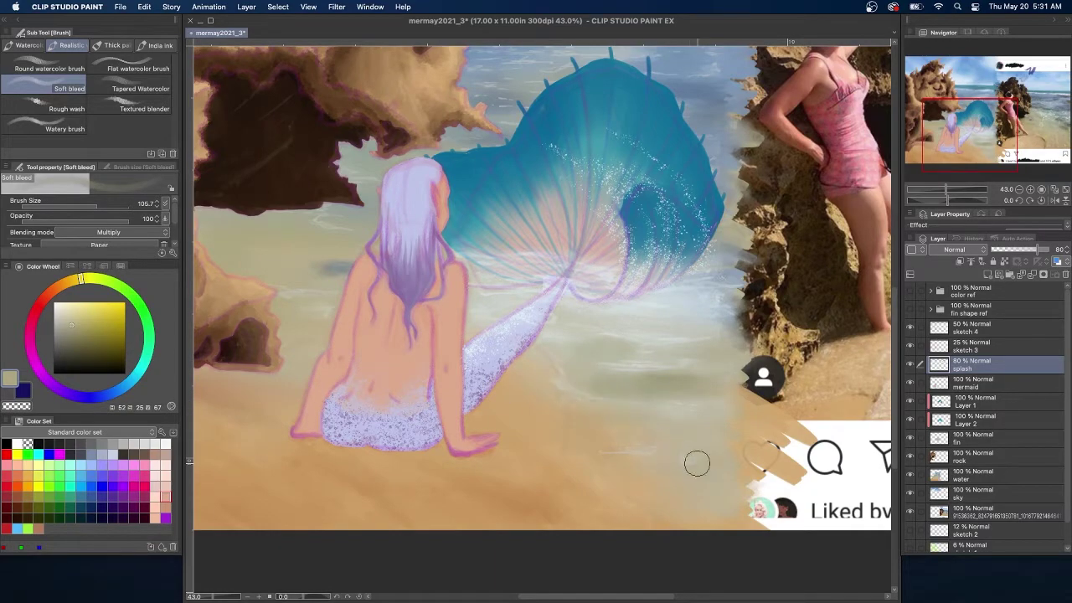
{"action": "left_click_drag", "start_coordinate": [616, 368], "coordinate": [665, 377]}
{"action": "left_click_drag", "start_coordinate": [637, 333], "coordinate": [695, 332]}
{"action": "left_click", "coordinate": [1053, 189]}
{"action": "left_click", "coordinate": [124, 104]}
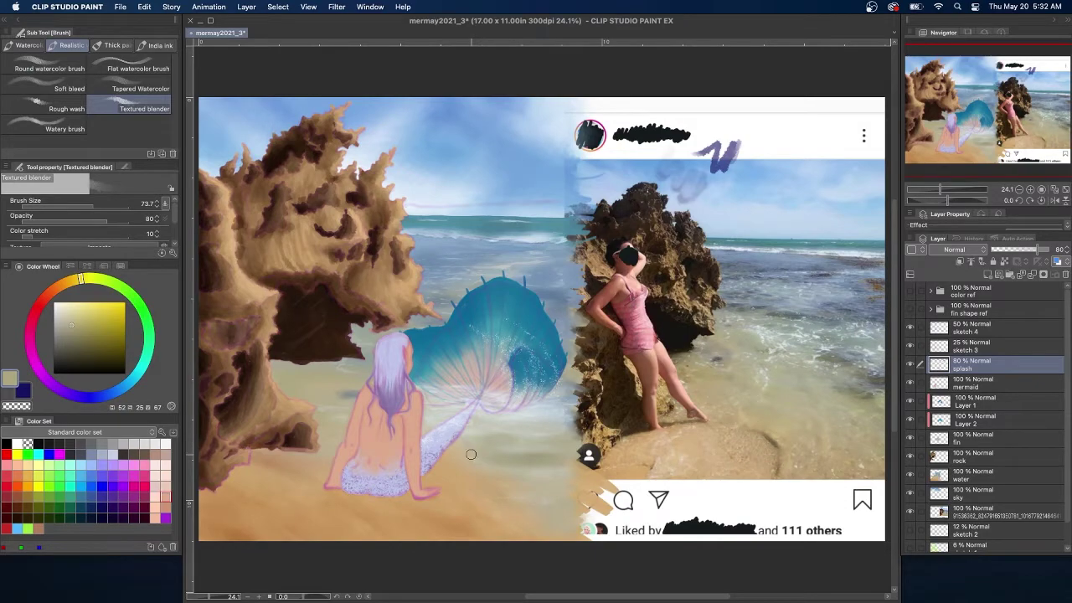
Save the file and switch the sketch 3 and sketch 4 layers to Multiply blending.
{"action": "key", "text": "super+s"}
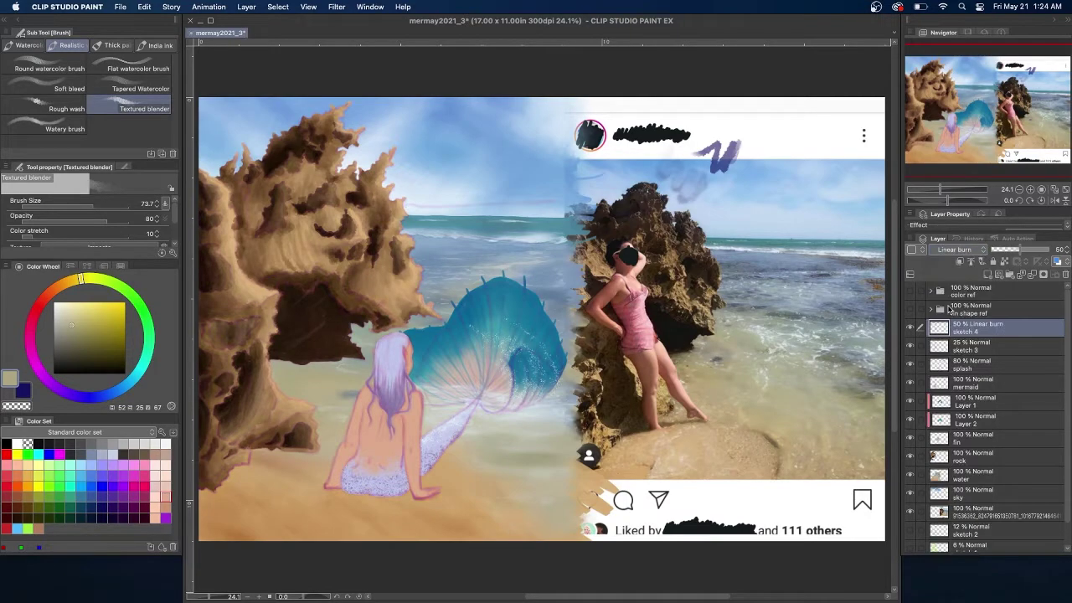
{"action": "left_click", "coordinate": [976, 346]}
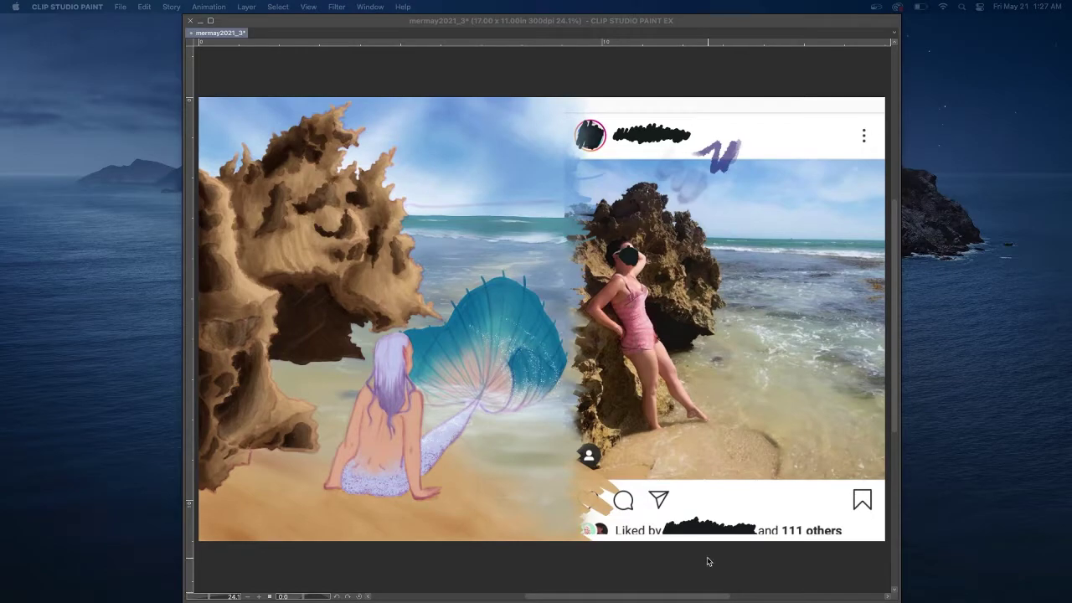
{"action": "key", "text": "Tab"}
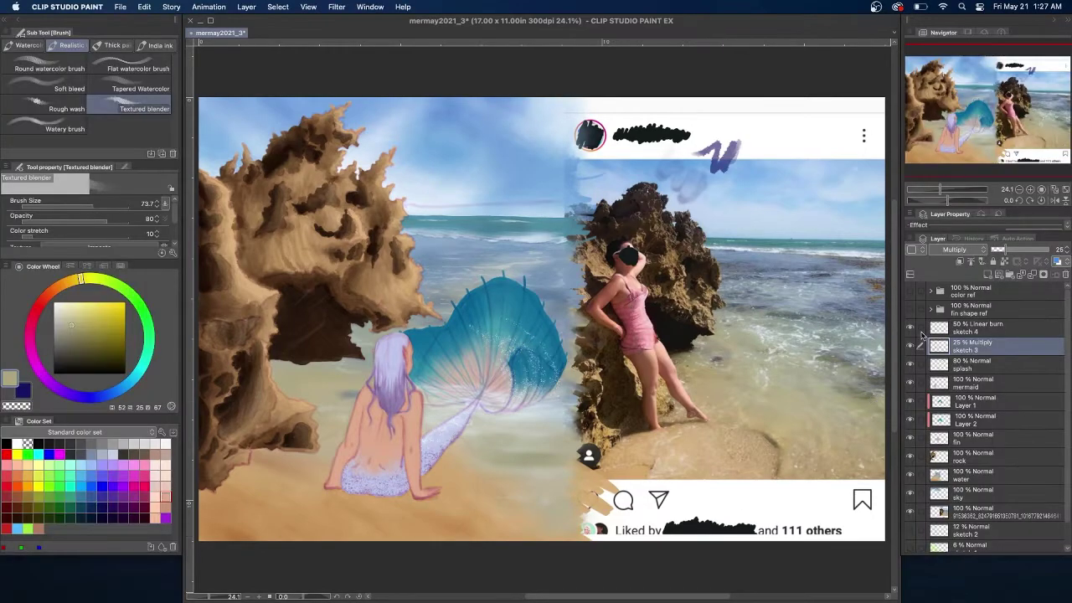
{"action": "left_click", "coordinate": [955, 250]}
{"action": "left_click", "coordinate": [946, 287]}
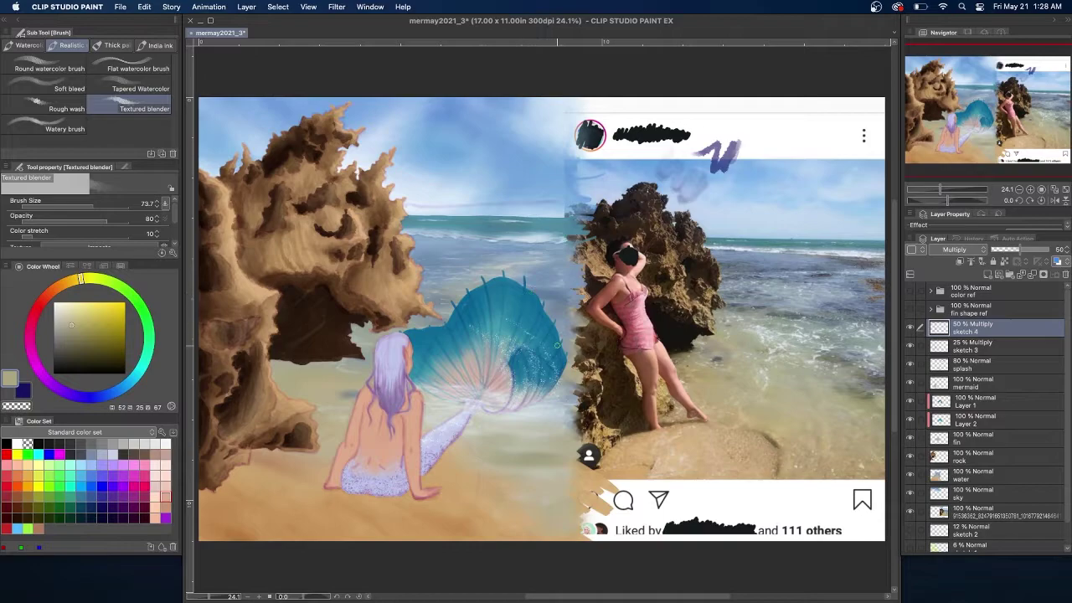
Hide the fin's two clipped colour layers to check the sketch lines, and show them again.
{"action": "left_click", "coordinate": [910, 401]}
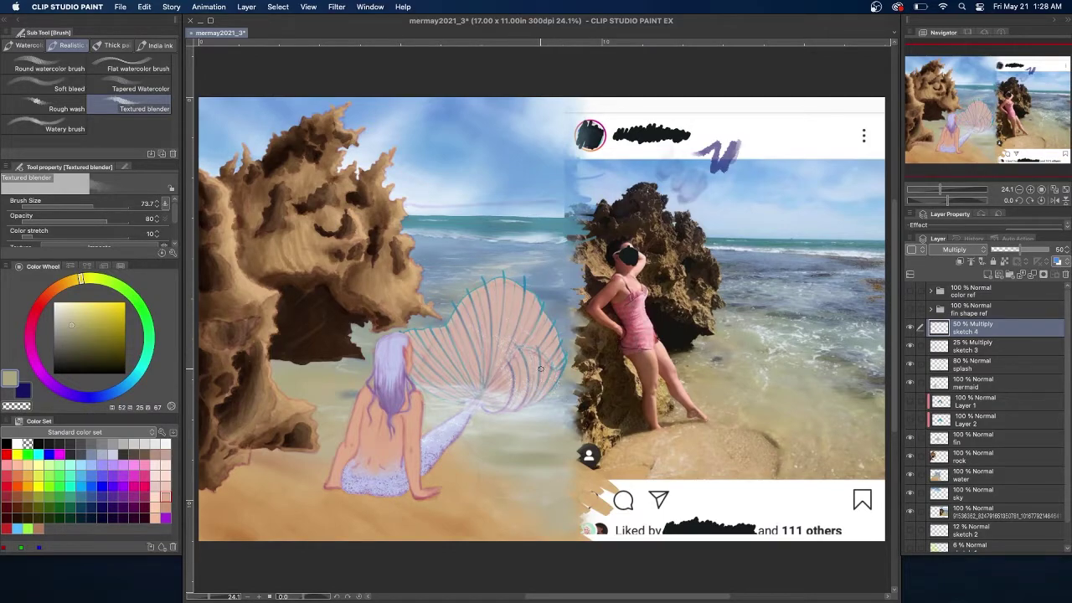
{"action": "left_click", "coordinate": [481, 330], "text": "shift+super"}
{"action": "left_click", "coordinate": [510, 286], "text": "shift+super"}
{"action": "left_click", "coordinate": [438, 361], "text": "shift+super"}
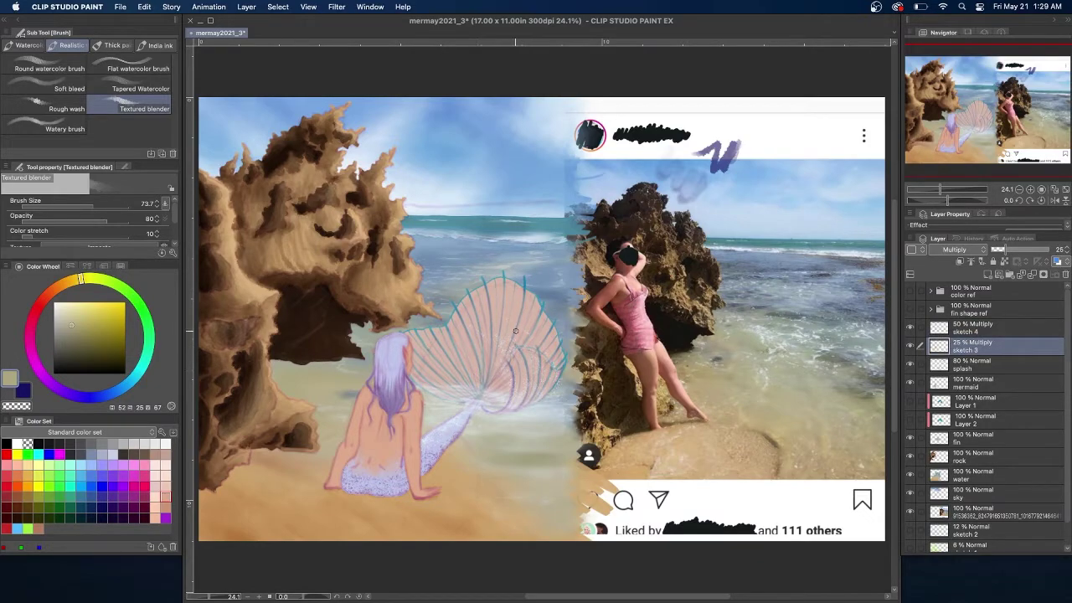
{"action": "left_click", "coordinate": [911, 404]}
Lower the opacity of the sketch 4 layer to 25% and the sketch 3 layer to 12%.
{"action": "left_click", "coordinate": [1007, 329]}
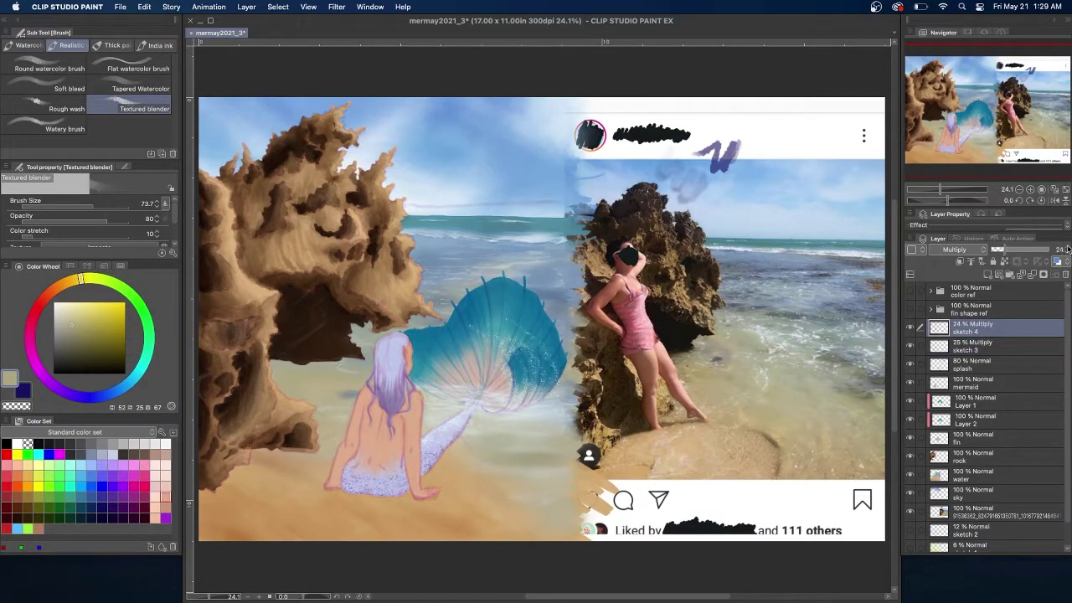
{"action": "left_click", "coordinate": [1004, 343]}
{"action": "left_click", "coordinate": [999, 250]}
{"action": "left_click", "coordinate": [972, 383]}
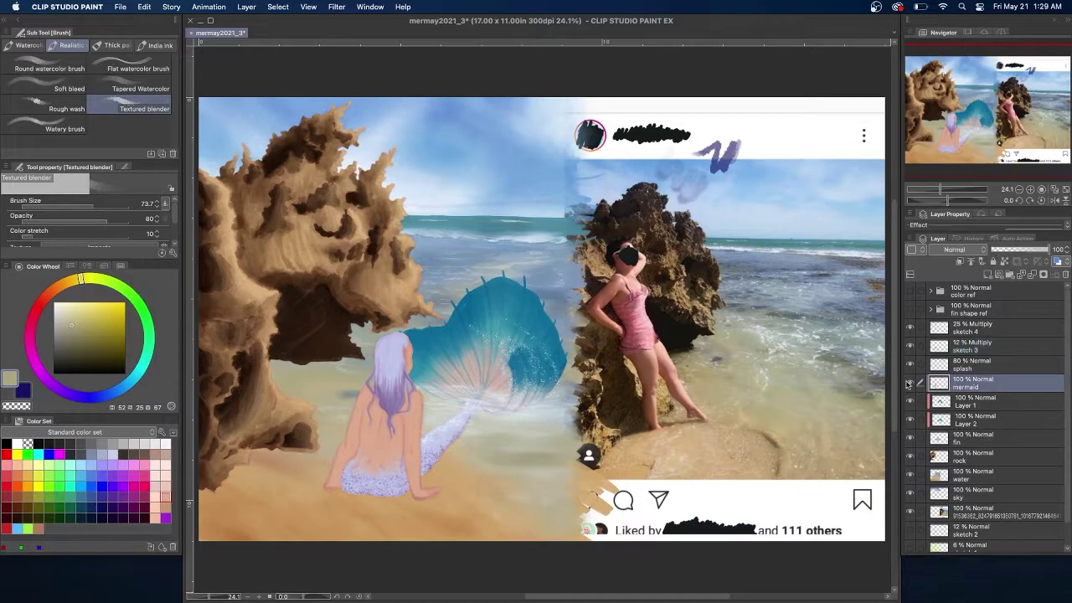
{"action": "left_click", "coordinate": [989, 345]}
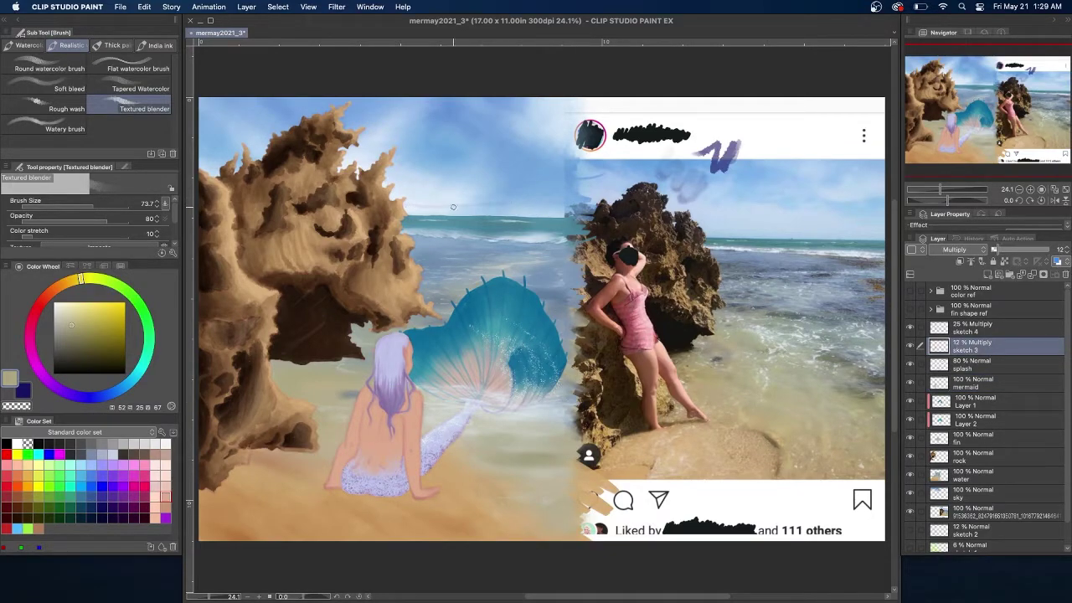
{"action": "key", "text": "alt+bracketright"}
Add a clipped Overlay layer above the water layer, choose Transparent watercolor and sample a light blue from the sea.
{"action": "left_click", "coordinate": [1007, 481]}
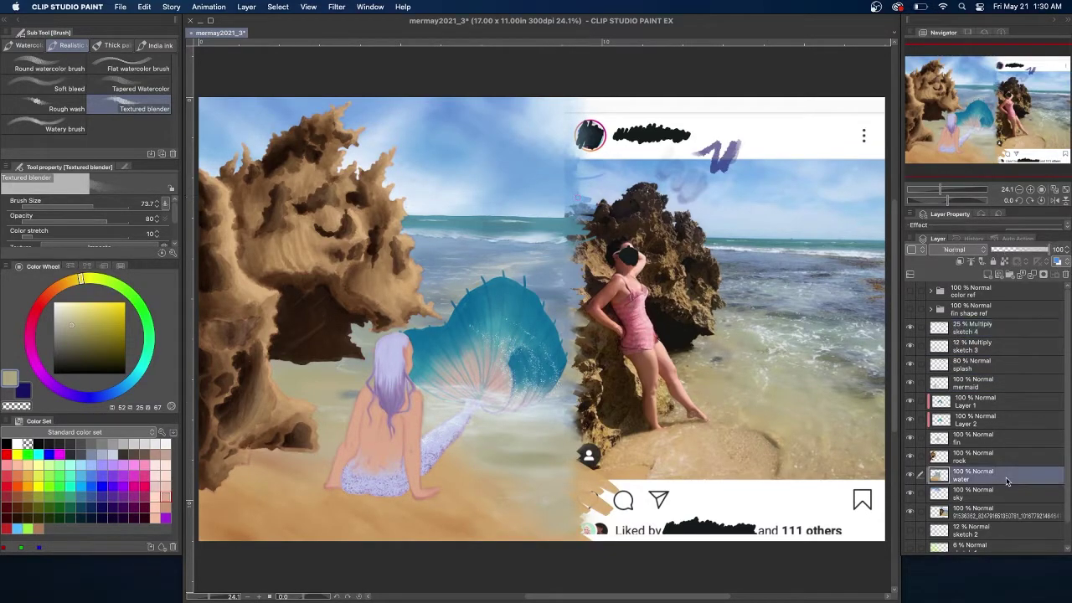
{"action": "left_click", "coordinate": [987, 274]}
{"action": "left_click", "coordinate": [959, 262]}
{"action": "left_click", "coordinate": [24, 45]}
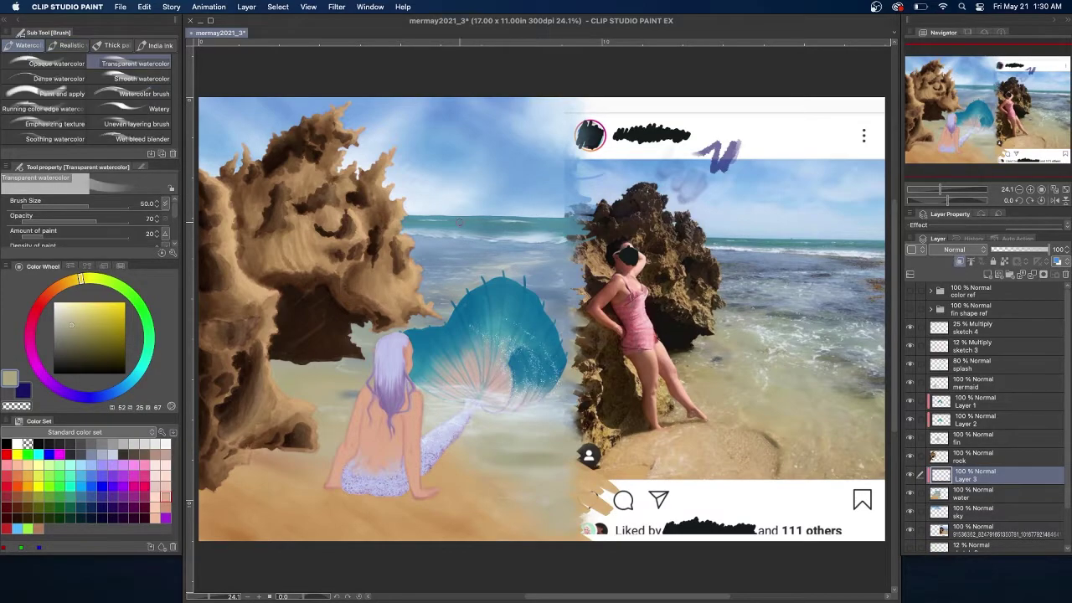
{"action": "left_click", "coordinate": [460, 248], "text": "alt"}
{"action": "left_click", "coordinate": [960, 250]}
{"action": "left_click", "coordinate": [951, 396]}
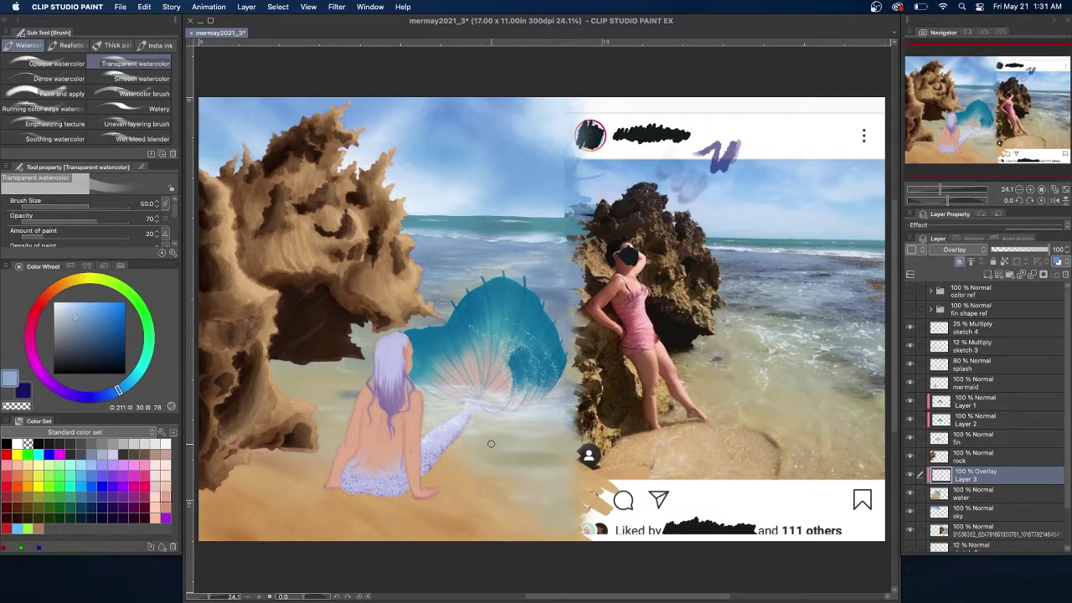
Add another clipped Overlay layer over the water and paint paler blue highlights on the sea and shallows.
{"action": "key", "text": "super+shift+n"}
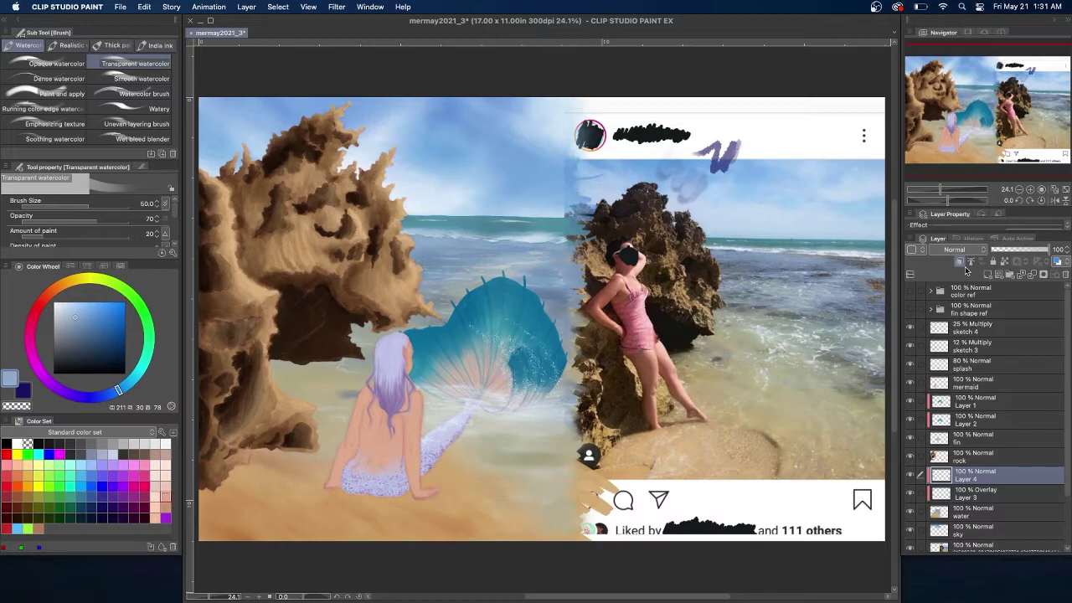
{"action": "left_click_drag", "start_coordinate": [74, 309], "coordinate": [72, 301]}
{"action": "left_click", "coordinate": [961, 249]}
{"action": "left_click", "coordinate": [946, 394]}
{"action": "left_click_drag", "start_coordinate": [416, 220], "coordinate": [533, 219]}
{"action": "mouse_move", "coordinate": [472, 266]}
{"action": "left_mouse_down"}
{"action": "mouse_move", "coordinate": [445, 266]}
{"action": "mouse_move", "coordinate": [445, 277]}
{"action": "mouse_move", "coordinate": [431, 266]}
{"action": "left_mouse_up"}
{"action": "key", "text": "super+z"}
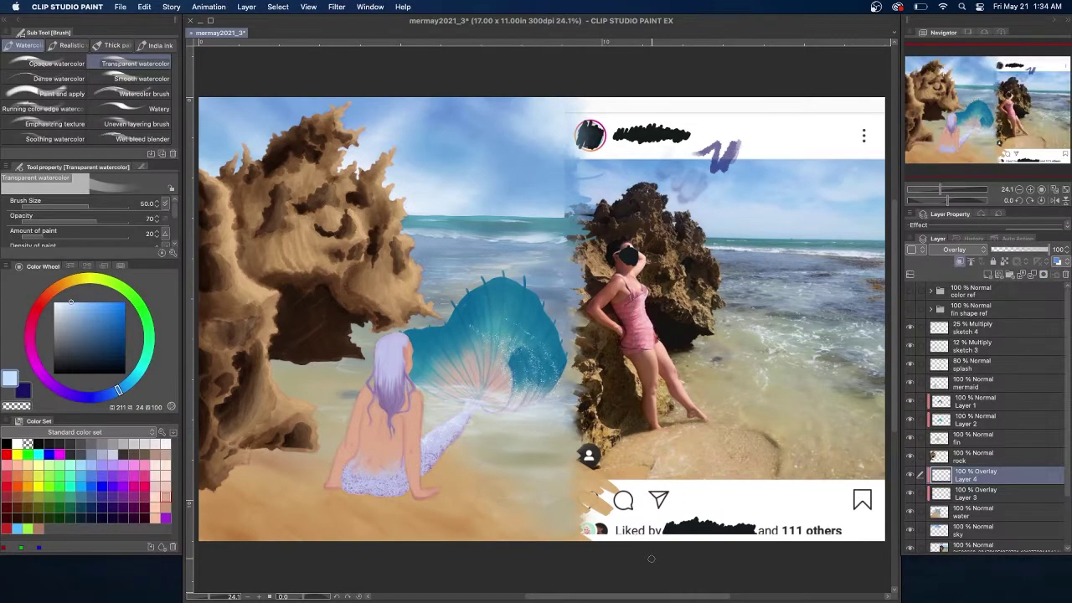
{"action": "mouse_move", "coordinate": [558, 444]}
{"action": "left_mouse_down"}
{"action": "mouse_move", "coordinate": [512, 452]}
{"action": "mouse_move", "coordinate": [560, 456]}
{"action": "left_mouse_up"}
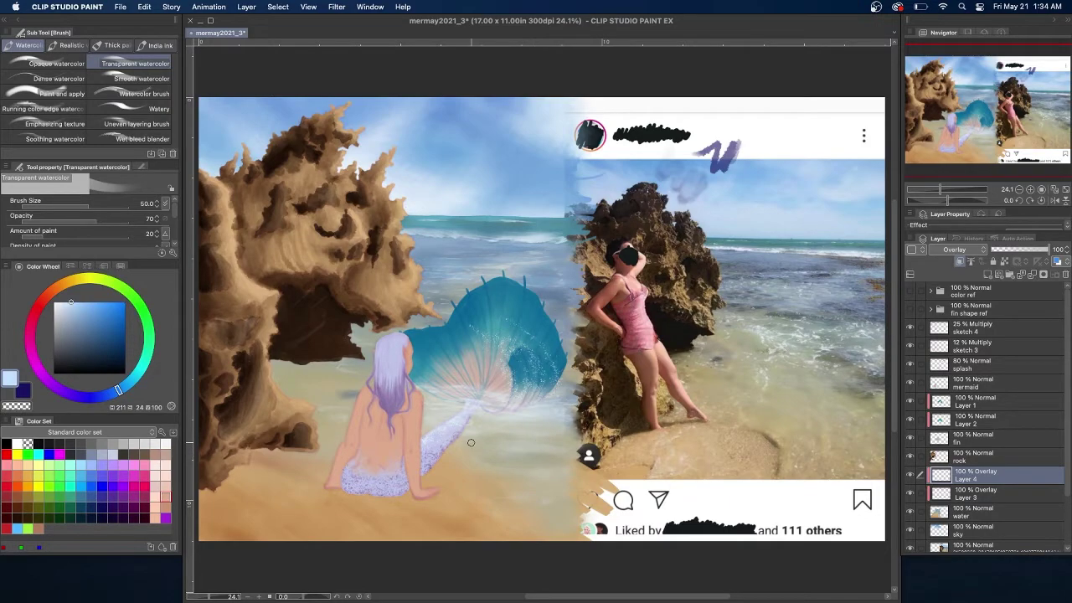
Set the water highlight layer's opacity to 30% and delete the other Overlay layer beneath it.
{"action": "left_click_drag", "start_coordinate": [1039, 249], "coordinate": [1009, 250]}
{"action": "left_click", "coordinate": [947, 493]}
{"action": "left_click", "coordinate": [911, 495]}
{"action": "left_click", "coordinate": [911, 495]}
{"action": "left_click", "coordinate": [1065, 275]}
{"action": "left_click", "coordinate": [911, 476]}
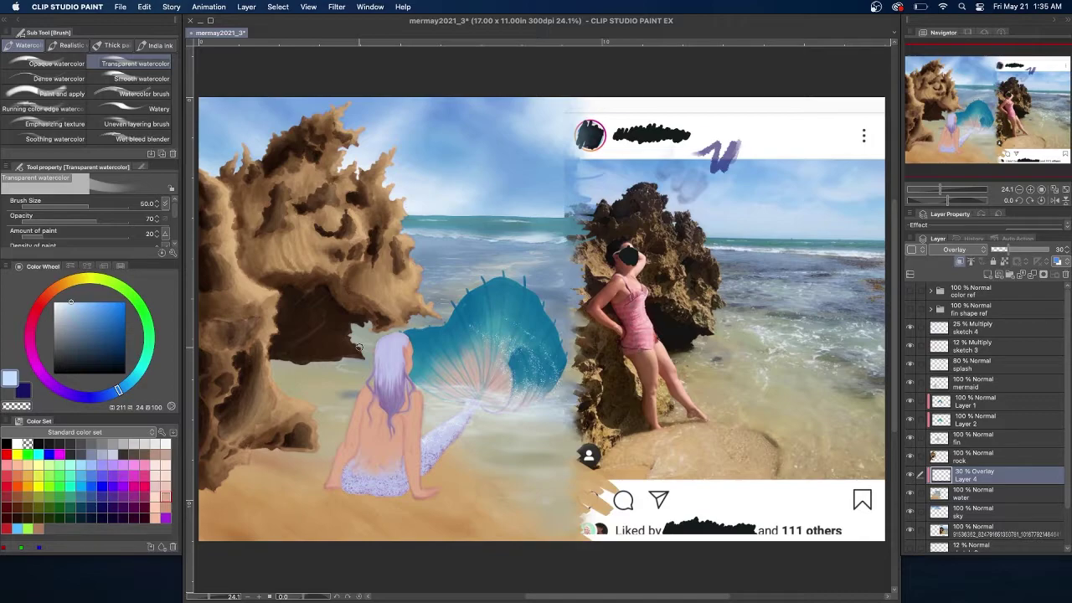
Add a clipped Multiply layer above the rock, with the Rough wash brush at size 86 and a brown sampled from the rock.
{"action": "left_click", "coordinate": [1008, 452]}
{"action": "left_click", "coordinate": [988, 275]}
{"action": "left_click", "coordinate": [68, 45]}
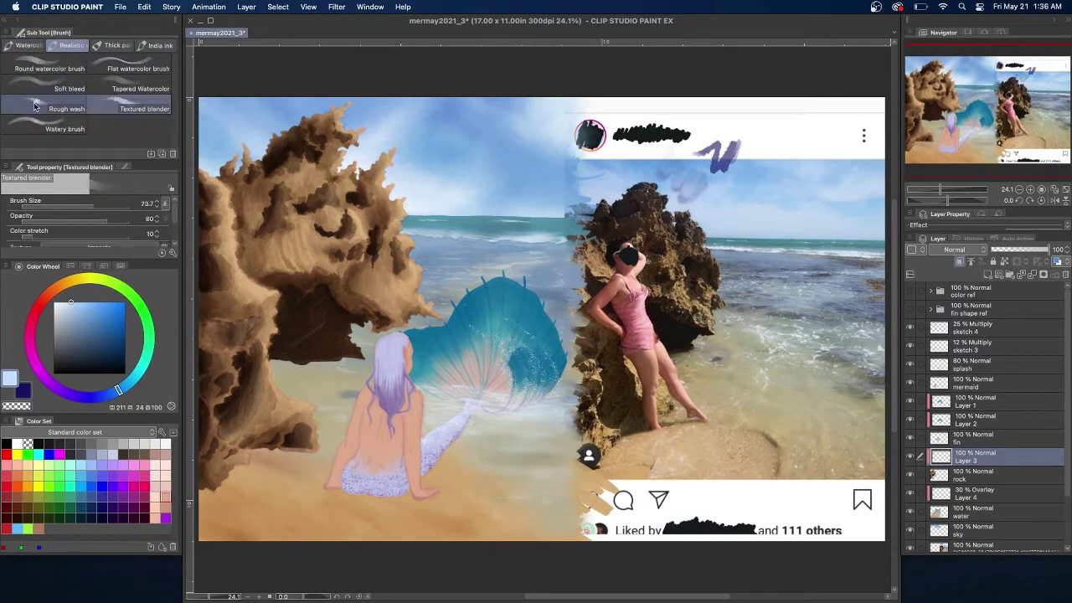
{"action": "left_click", "coordinate": [44, 108]}
{"action": "left_click", "coordinate": [955, 250]}
{"action": "left_click", "coordinate": [952, 283]}
{"action": "left_click", "coordinate": [270, 436], "text": "alt"}
{"action": "key", "text": "]"}
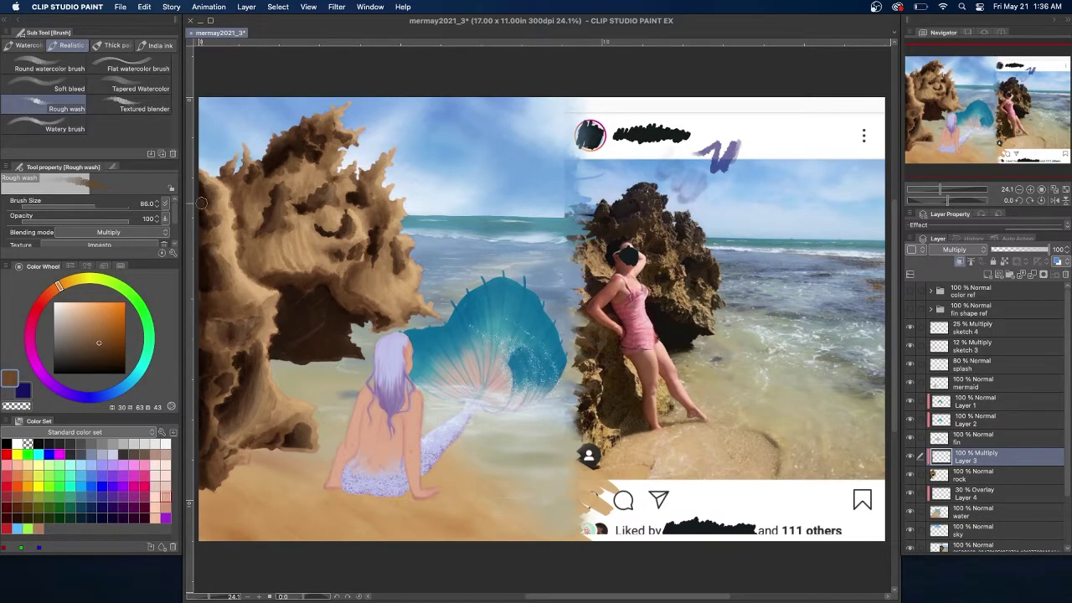
Shade the rock's outer edge, upper crags and cave hollow with brown Rough wash strokes.
{"action": "mouse_move", "coordinate": [205, 196]}
{"action": "left_mouse_down"}
{"action": "mouse_move", "coordinate": [204, 265]}
{"action": "mouse_move", "coordinate": [234, 300]}
{"action": "mouse_move", "coordinate": [232, 286]}
{"action": "mouse_move", "coordinate": [229, 400]}
{"action": "mouse_move", "coordinate": [251, 405]}
{"action": "mouse_move", "coordinate": [247, 443]}
{"action": "mouse_move", "coordinate": [252, 350]}
{"action": "left_mouse_up"}
{"action": "mouse_move", "coordinate": [228, 238]}
{"action": "left_mouse_down"}
{"action": "mouse_move", "coordinate": [199, 175]}
{"action": "mouse_move", "coordinate": [233, 267]}
{"action": "left_mouse_up"}
{"action": "key", "text": "super+z"}
{"action": "mouse_move", "coordinate": [219, 179]}
{"action": "left_mouse_down"}
{"action": "mouse_move", "coordinate": [204, 197]}
{"action": "mouse_move", "coordinate": [267, 342]}
{"action": "mouse_move", "coordinate": [219, 174]}
{"action": "mouse_move", "coordinate": [234, 180]}
{"action": "mouse_move", "coordinate": [267, 150]}
{"action": "left_mouse_up"}
{"action": "left_click_drag", "start_coordinate": [283, 167], "coordinate": [297, 166]}
{"action": "mouse_move", "coordinate": [286, 297]}
{"action": "left_mouse_down"}
{"action": "mouse_move", "coordinate": [260, 253]}
{"action": "mouse_move", "coordinate": [288, 237]}
{"action": "mouse_move", "coordinate": [251, 209]}
{"action": "left_mouse_up"}
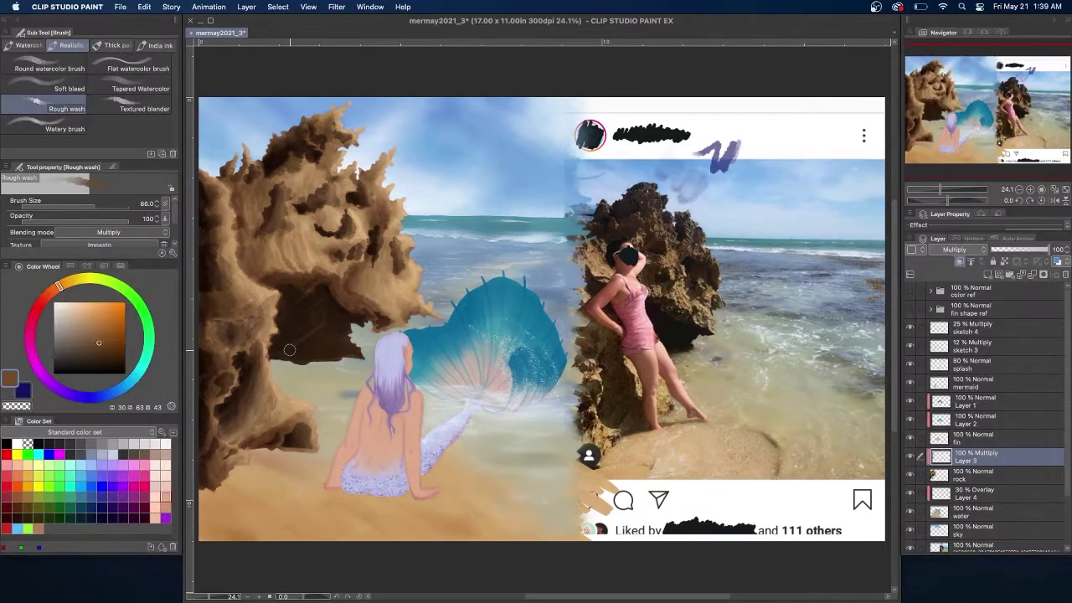
{"action": "left_click", "coordinate": [321, 217]}
{"action": "mouse_move", "coordinate": [261, 156]}
{"action": "left_mouse_down"}
{"action": "mouse_move", "coordinate": [264, 228]}
{"action": "mouse_move", "coordinate": [333, 273]}
{"action": "mouse_move", "coordinate": [357, 206]}
{"action": "mouse_move", "coordinate": [362, 278]}
{"action": "mouse_move", "coordinate": [354, 273]}
{"action": "mouse_move", "coordinate": [394, 283]}
{"action": "mouse_move", "coordinate": [375, 312]}
{"action": "mouse_move", "coordinate": [317, 274]}
{"action": "mouse_move", "coordinate": [302, 279]}
{"action": "mouse_move", "coordinate": [312, 268]}
{"action": "mouse_move", "coordinate": [290, 237]}
{"action": "mouse_move", "coordinate": [306, 266]}
{"action": "mouse_move", "coordinate": [320, 254]}
{"action": "mouse_move", "coordinate": [274, 281]}
{"action": "left_mouse_up"}
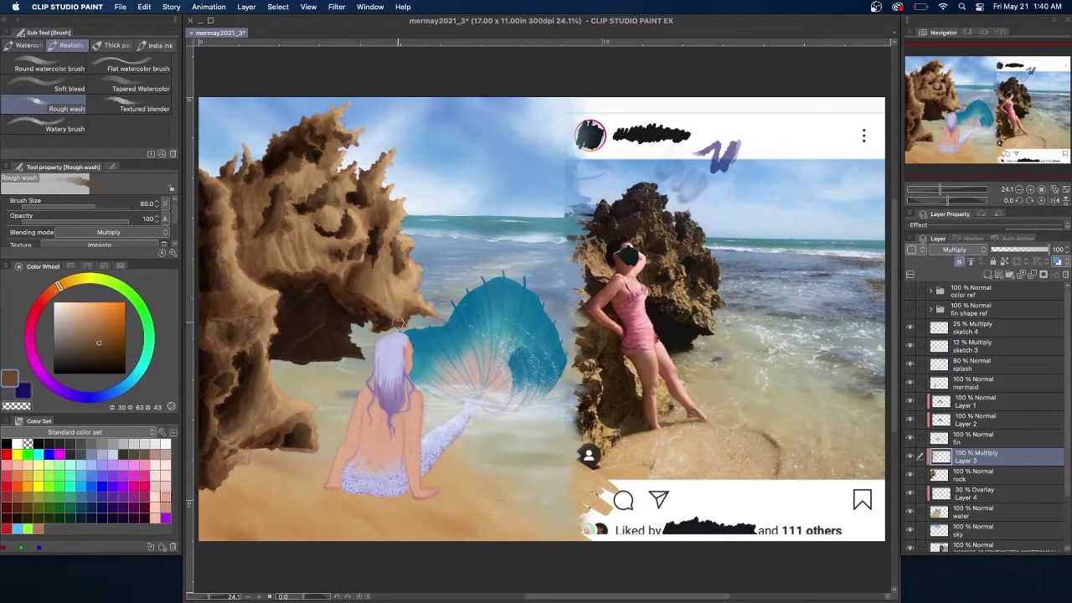
{"action": "mouse_move", "coordinate": [285, 311]}
{"action": "left_mouse_down"}
{"action": "mouse_move", "coordinate": [317, 298]}
{"action": "mouse_move", "coordinate": [309, 303]}
{"action": "mouse_move", "coordinate": [344, 326]}
{"action": "mouse_move", "coordinate": [296, 302]}
{"action": "mouse_move", "coordinate": [330, 314]}
{"action": "mouse_move", "coordinate": [300, 359]}
{"action": "left_mouse_up"}
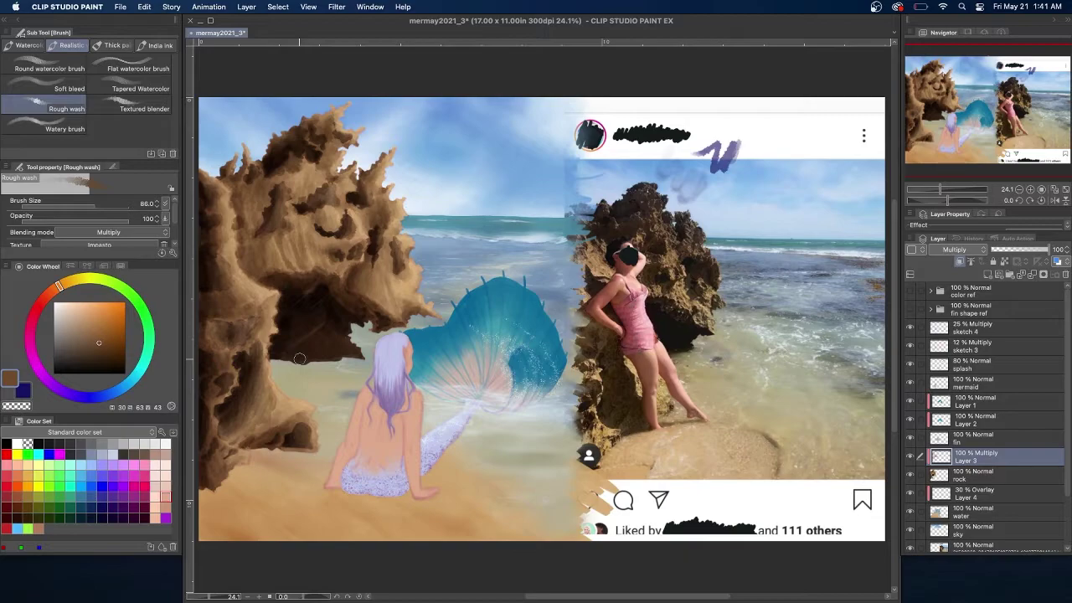
Texture the rock faces with brown Running color spray and lower the shading layer's opacity to 45%.
{"action": "key", "text": "b"}
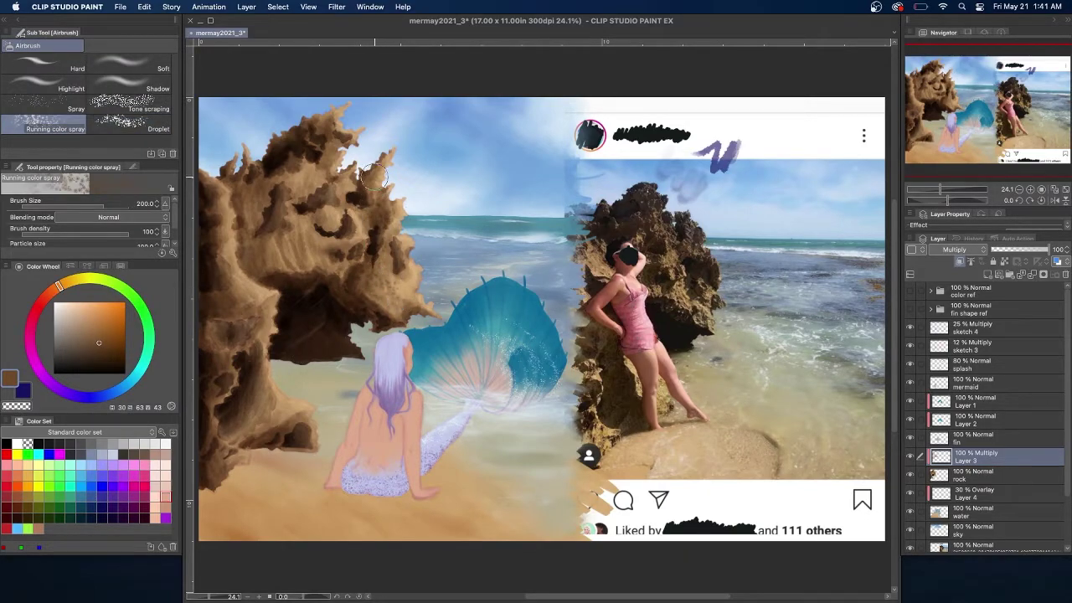
{"action": "mouse_move", "coordinate": [375, 203]}
{"action": "left_mouse_down"}
{"action": "mouse_move", "coordinate": [251, 245]}
{"action": "mouse_move", "coordinate": [291, 250]}
{"action": "mouse_move", "coordinate": [284, 175]}
{"action": "mouse_move", "coordinate": [348, 235]}
{"action": "mouse_move", "coordinate": [265, 160]}
{"action": "mouse_move", "coordinate": [314, 125]}
{"action": "mouse_move", "coordinate": [232, 165]}
{"action": "mouse_move", "coordinate": [258, 213]}
{"action": "mouse_move", "coordinate": [256, 174]}
{"action": "left_mouse_up"}
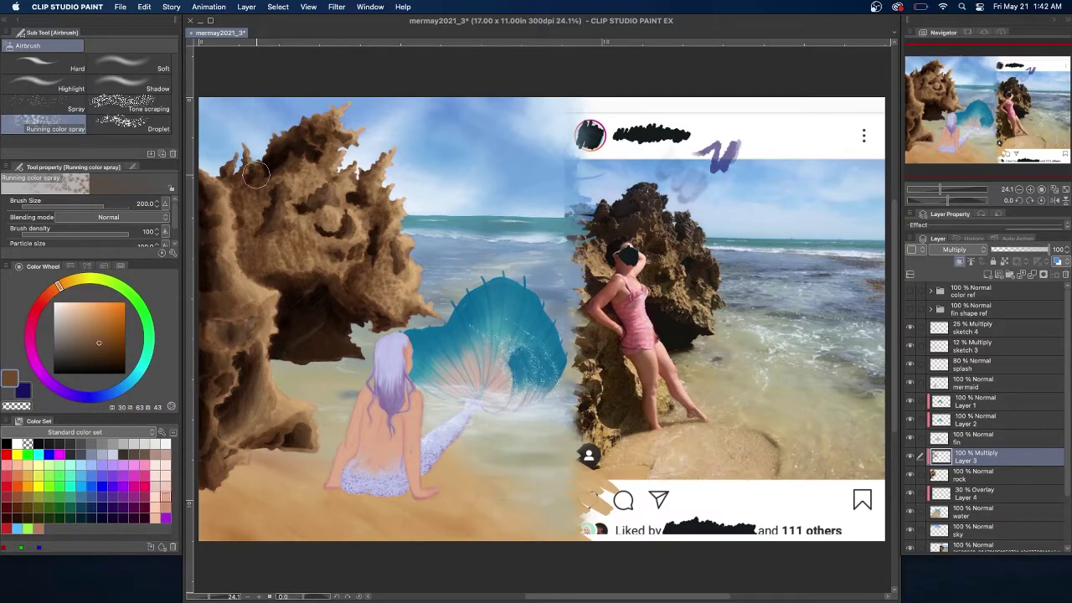
{"action": "mouse_move", "coordinate": [209, 188]}
{"action": "left_mouse_down"}
{"action": "mouse_move", "coordinate": [217, 289]}
{"action": "mouse_move", "coordinate": [206, 404]}
{"action": "mouse_move", "coordinate": [277, 433]}
{"action": "left_mouse_up"}
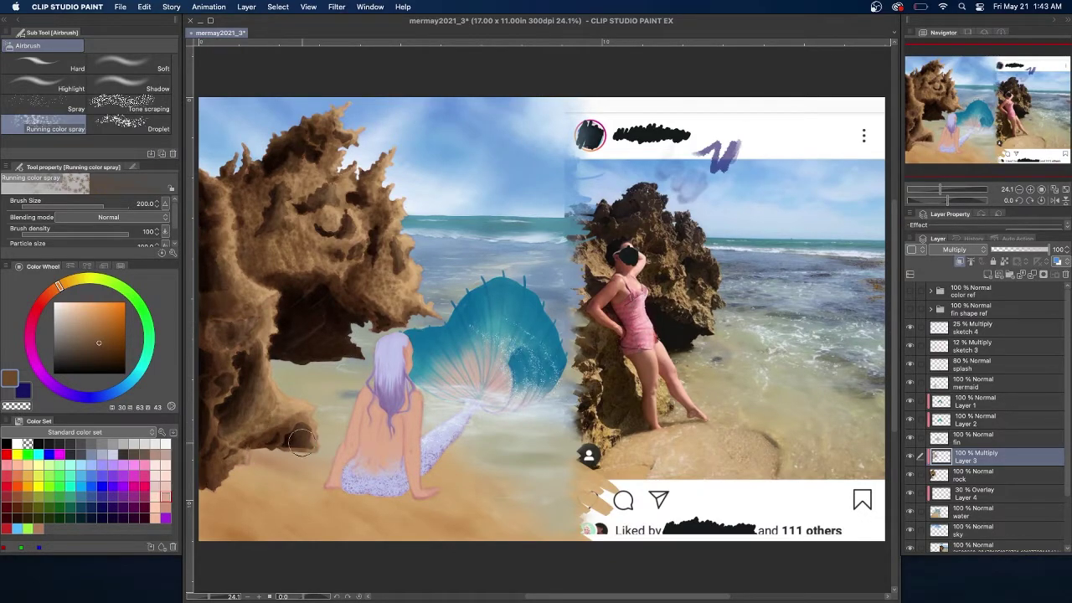
{"action": "left_click", "coordinate": [1024, 250]}
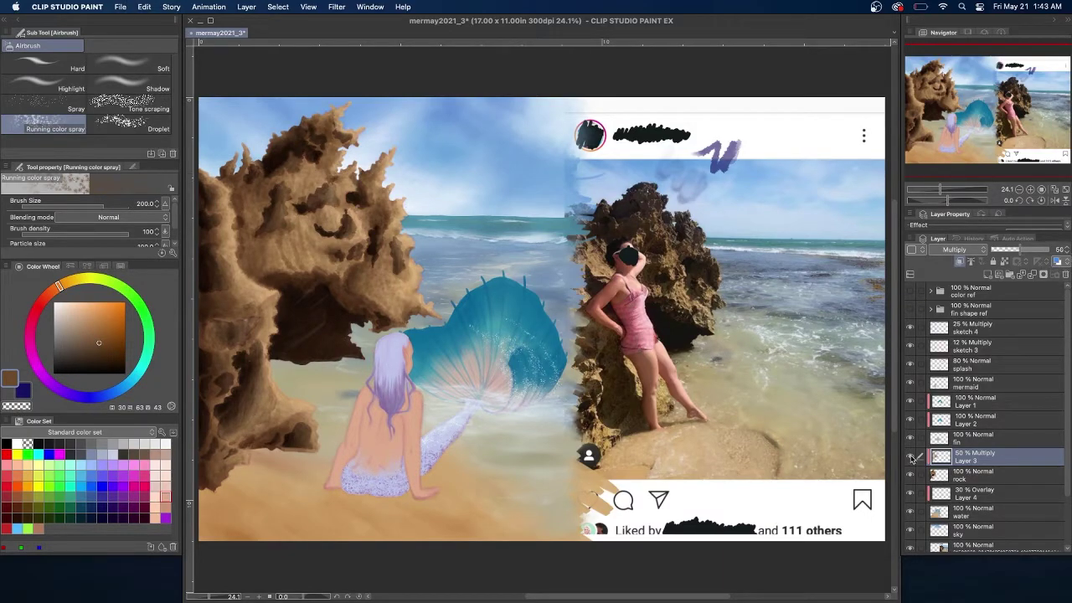
Add a clipped Multiply layer and speckle the rock's shadowed areas with brown Tone scraping at size 151.7.
{"action": "left_click", "coordinate": [989, 275]}
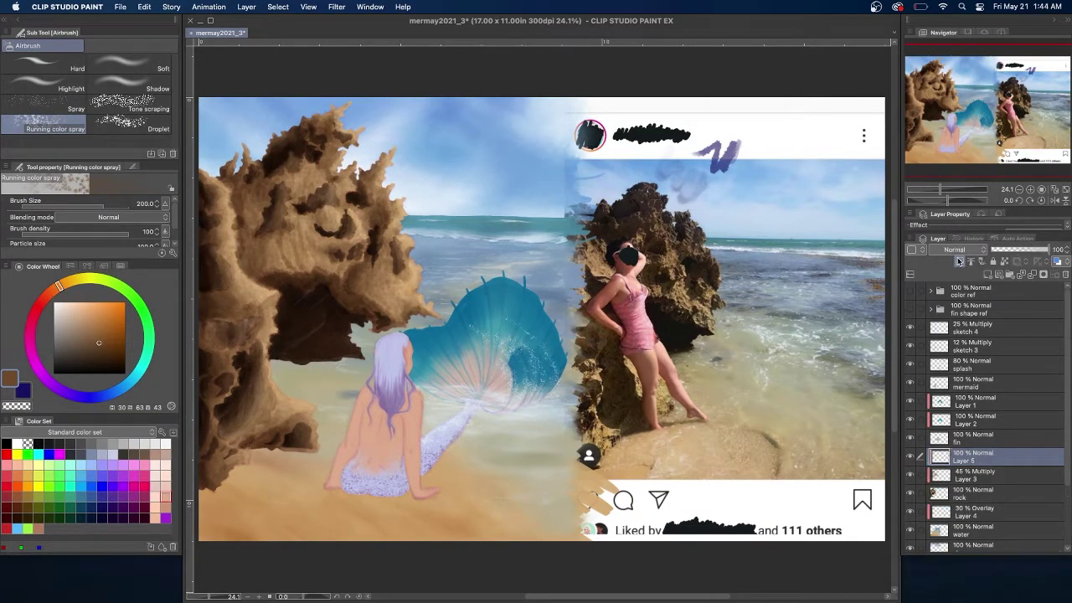
{"action": "left_click", "coordinate": [41, 105]}
{"action": "left_click", "coordinate": [130, 102]}
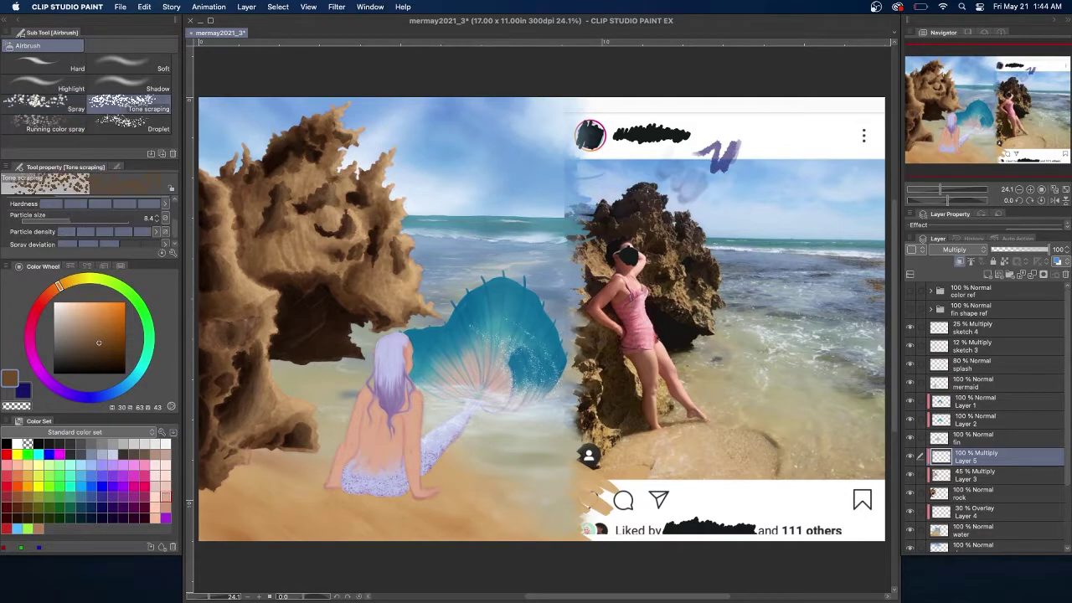
{"action": "mouse_move", "coordinate": [204, 300]}
{"action": "left_mouse_down"}
{"action": "mouse_move", "coordinate": [203, 203]}
{"action": "mouse_move", "coordinate": [201, 305]}
{"action": "mouse_move", "coordinate": [244, 365]}
{"action": "mouse_move", "coordinate": [213, 408]}
{"action": "mouse_move", "coordinate": [275, 438]}
{"action": "mouse_move", "coordinate": [239, 481]}
{"action": "left_mouse_up"}
{"action": "mouse_move", "coordinate": [301, 306]}
{"action": "left_mouse_down"}
{"action": "mouse_move", "coordinate": [287, 323]}
{"action": "mouse_move", "coordinate": [330, 333]}
{"action": "left_mouse_up"}
{"action": "mouse_move", "coordinate": [247, 188]}
{"action": "left_mouse_down"}
{"action": "mouse_move", "coordinate": [250, 245]}
{"action": "mouse_move", "coordinate": [398, 322]}
{"action": "left_mouse_up"}
{"action": "left_click_drag", "start_coordinate": [368, 286], "coordinate": [376, 215]}
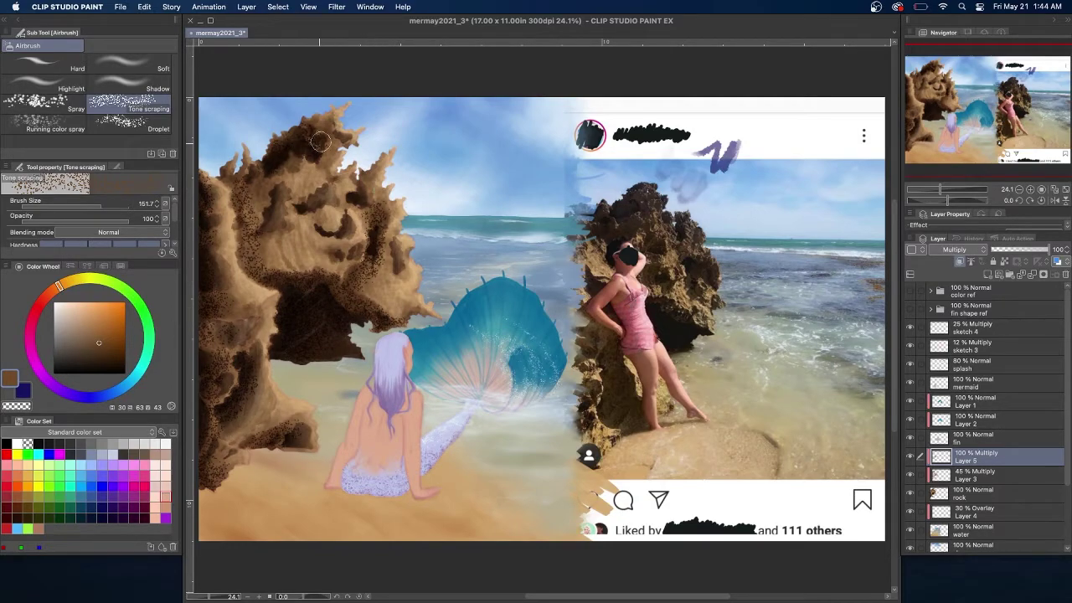
Reduce the speckle layer's opacity to 30%, add more speckles across the upper rock, and lower the opacity further to 15%.
{"action": "left_click_drag", "start_coordinate": [1049, 250], "coordinate": [1010, 249]}
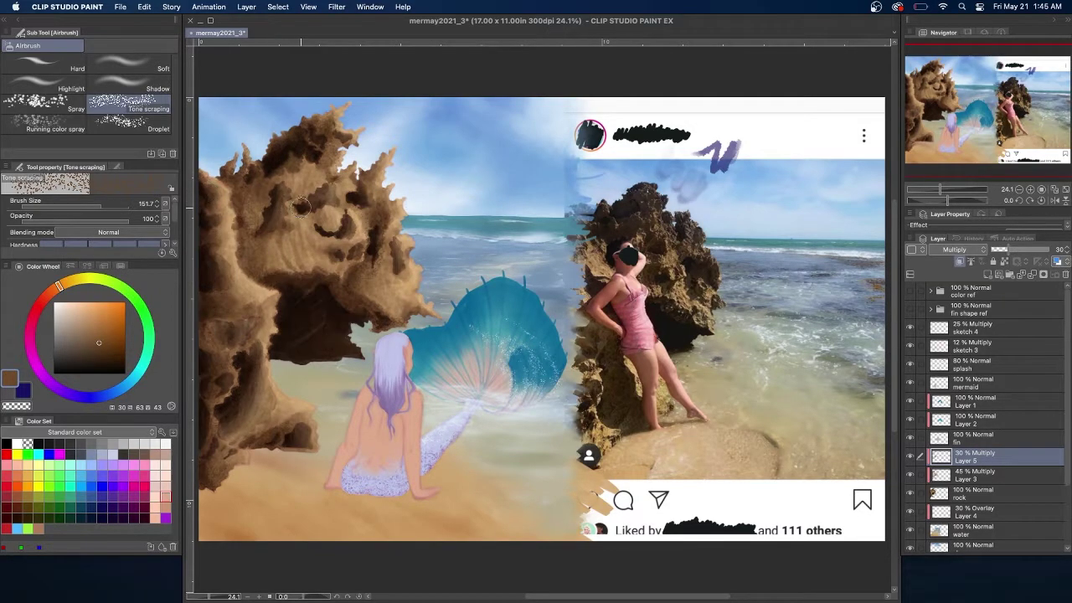
{"action": "left_click_drag", "start_coordinate": [374, 283], "coordinate": [371, 302]}
{"action": "left_click_drag", "start_coordinate": [259, 238], "coordinate": [272, 238]}
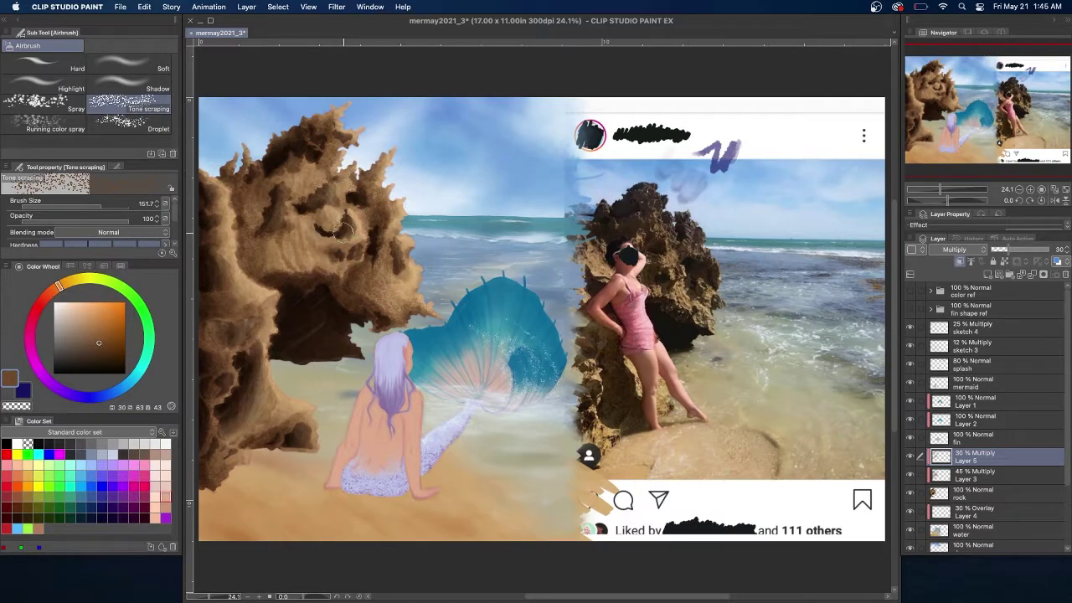
{"action": "left_click_drag", "start_coordinate": [267, 176], "coordinate": [256, 193]}
{"action": "mouse_move", "coordinate": [303, 147]}
{"action": "left_mouse_down"}
{"action": "mouse_move", "coordinate": [269, 249]}
{"action": "mouse_move", "coordinate": [308, 280]}
{"action": "mouse_move", "coordinate": [394, 242]}
{"action": "mouse_move", "coordinate": [406, 217]}
{"action": "mouse_move", "coordinate": [246, 452]}
{"action": "mouse_move", "coordinate": [208, 166]}
{"action": "left_mouse_up"}
{"action": "left_click", "coordinate": [1000, 250]}
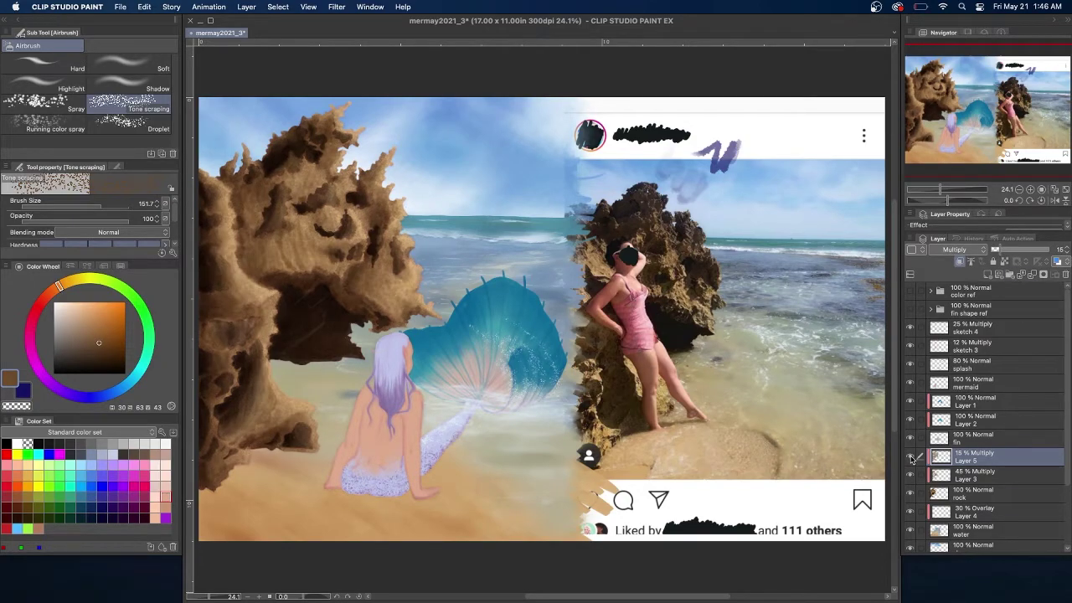
Hide the fin's two colour layers, add a new clipped layer above them, and ready Opaque watercolor in dark blue.
{"action": "left_click", "coordinate": [986, 438]}
{"action": "left_click", "coordinate": [990, 406]}
{"action": "left_click", "coordinate": [910, 402]}
{"action": "left_click", "coordinate": [910, 419]}
{"action": "key", "text": "super+shift+n"}
{"action": "key", "text": "b"}
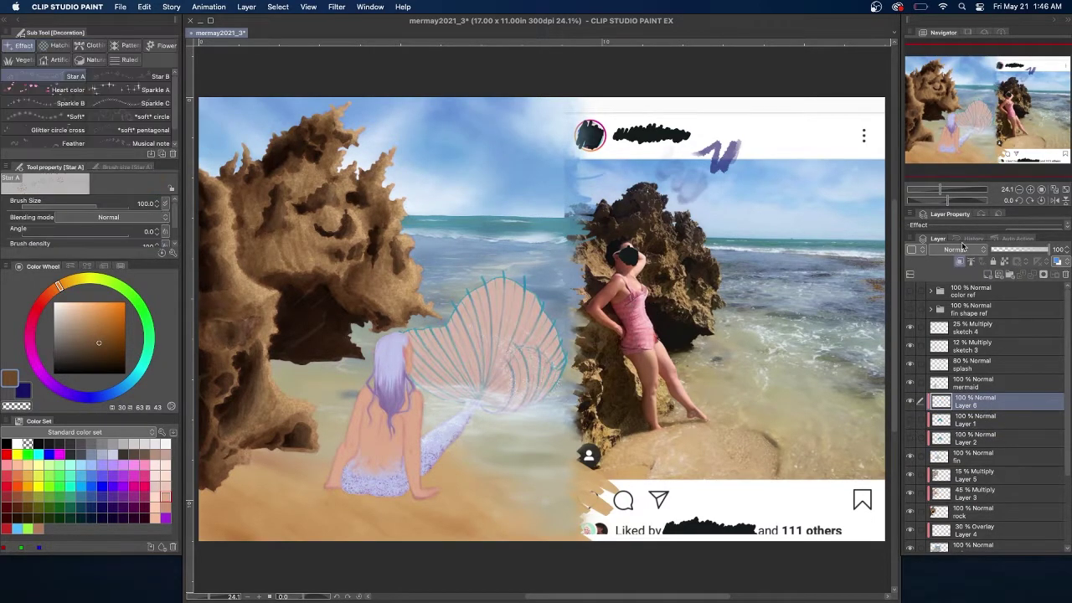
{"action": "key", "text": "b"}
{"action": "left_click", "coordinate": [73, 62]}
{"action": "key", "text": "x"}
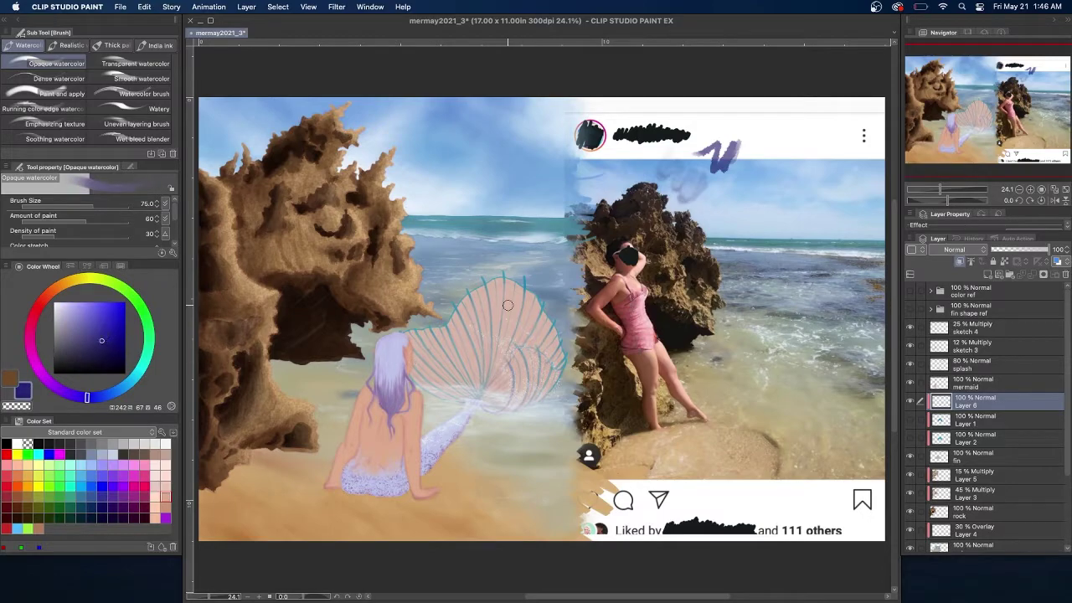
Paint dark blue shading along the fin's edges, folds and base with Opaque watercolor and Transparent watercolor.
{"action": "mouse_move", "coordinate": [560, 363]}
{"action": "left_mouse_down"}
{"action": "mouse_move", "coordinate": [550, 330]}
{"action": "mouse_move", "coordinate": [559, 362]}
{"action": "mouse_move", "coordinate": [541, 338]}
{"action": "mouse_move", "coordinate": [549, 400]}
{"action": "mouse_move", "coordinate": [527, 403]}
{"action": "mouse_move", "coordinate": [560, 384]}
{"action": "mouse_move", "coordinate": [460, 407]}
{"action": "mouse_move", "coordinate": [485, 349]}
{"action": "left_mouse_up"}
{"action": "left_click", "coordinate": [136, 63]}
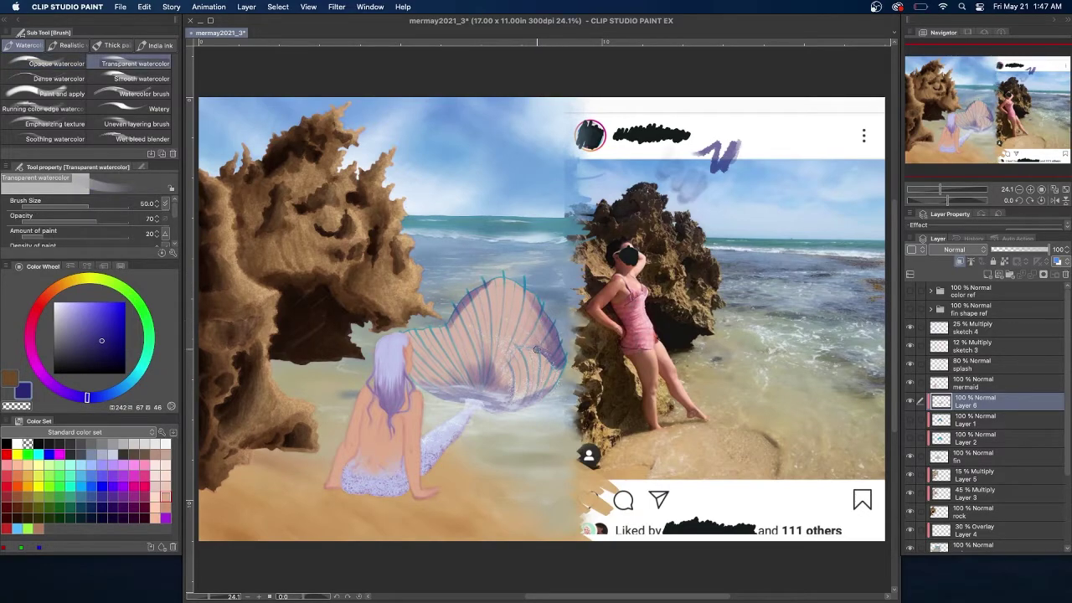
{"action": "mouse_move", "coordinate": [519, 394]}
{"action": "left_mouse_down"}
{"action": "mouse_move", "coordinate": [542, 364]}
{"action": "mouse_move", "coordinate": [483, 397]}
{"action": "mouse_move", "coordinate": [470, 374]}
{"action": "mouse_move", "coordinate": [429, 383]}
{"action": "mouse_move", "coordinate": [419, 353]}
{"action": "left_mouse_up"}
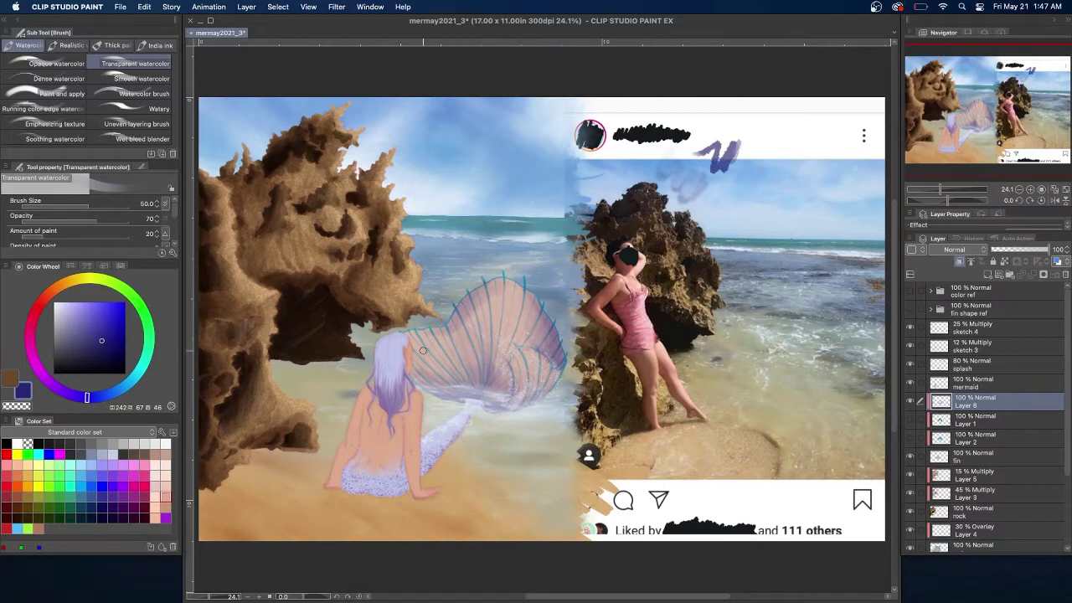
Show the fin's two colour layers, set the dark blue shading layer to Multiply, and add a clipped Overlay layer above it.
{"action": "left_click", "coordinate": [911, 438]}
{"action": "left_click", "coordinate": [910, 419]}
{"action": "left_click", "coordinate": [955, 250]}
{"action": "left_click", "coordinate": [953, 282]}
{"action": "key", "text": "super+shift+n"}
{"action": "left_click", "coordinate": [958, 261]}
{"action": "left_click", "coordinate": [955, 250]}
{"action": "left_click", "coordinate": [955, 394]}
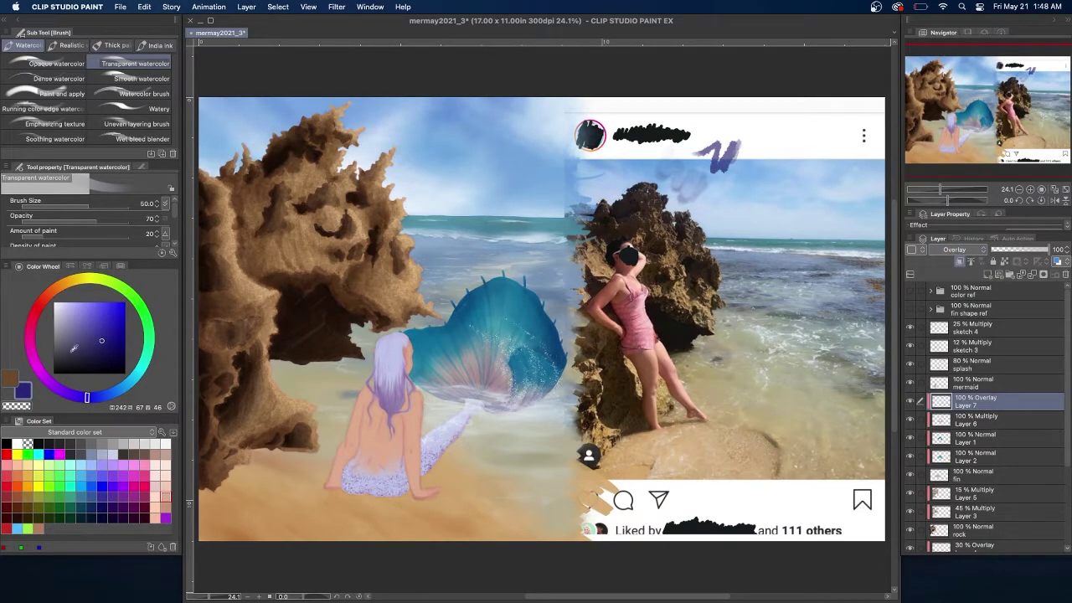
Paint light blue highlights across the fin's folds and base with Transparent watercolor on the Overlay layer.
{"action": "left_click", "coordinate": [80, 465]}
{"action": "left_click", "coordinate": [73, 301]}
{"action": "mouse_move", "coordinate": [515, 359]}
{"action": "left_mouse_down"}
{"action": "mouse_move", "coordinate": [551, 378]}
{"action": "mouse_move", "coordinate": [515, 358]}
{"action": "left_mouse_up"}
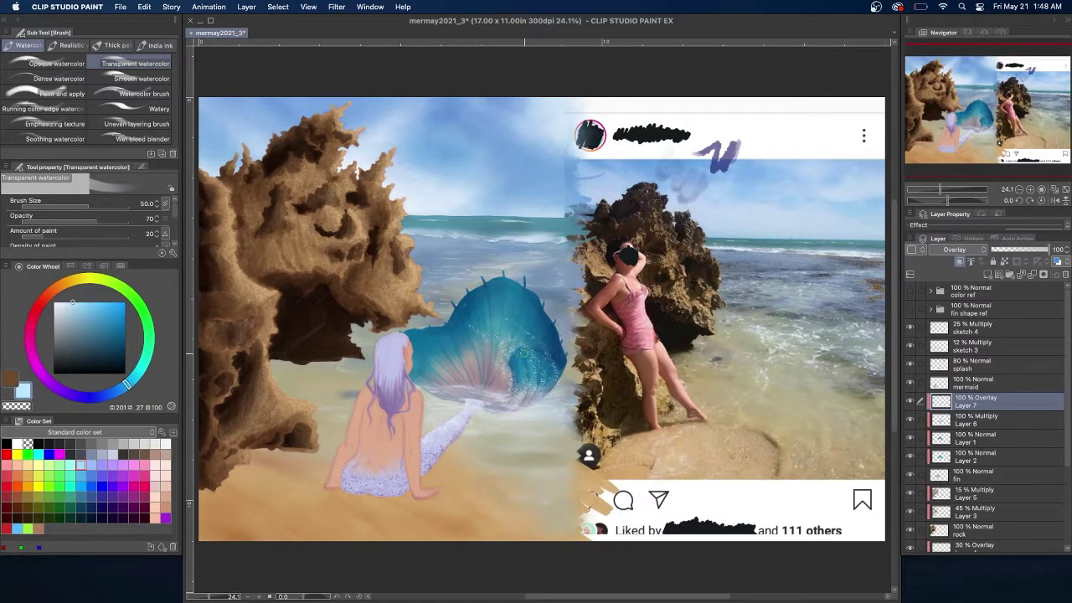
{"action": "left_click_drag", "start_coordinate": [508, 273], "coordinate": [506, 293]}
{"action": "left_click_drag", "start_coordinate": [491, 328], "coordinate": [483, 360]}
{"action": "left_click_drag", "start_coordinate": [408, 333], "coordinate": [432, 368]}
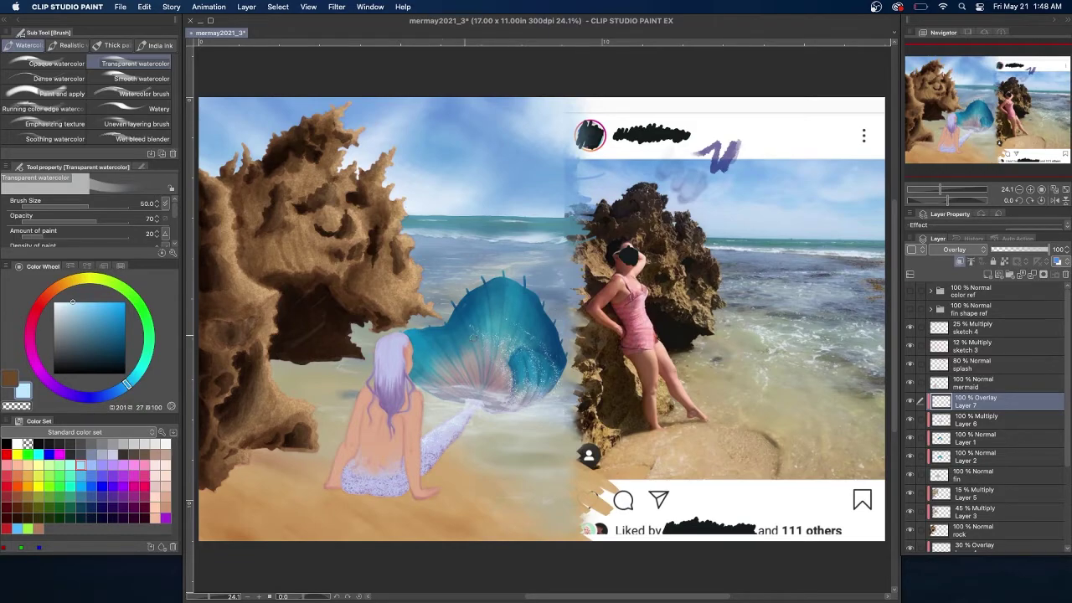
Add a second clipped Overlay layer above the fin and ready Transparent watercolor at size 25 in a paler blue.
{"action": "left_click", "coordinate": [988, 274]}
{"action": "left_click", "coordinate": [963, 250]}
{"action": "left_click", "coordinate": [947, 393]}
{"action": "left_click", "coordinate": [144, 203]}
{"action": "type", "text": "25"}
{"action": "key", "text": "Return"}
{"action": "left_click", "coordinate": [64, 302]}
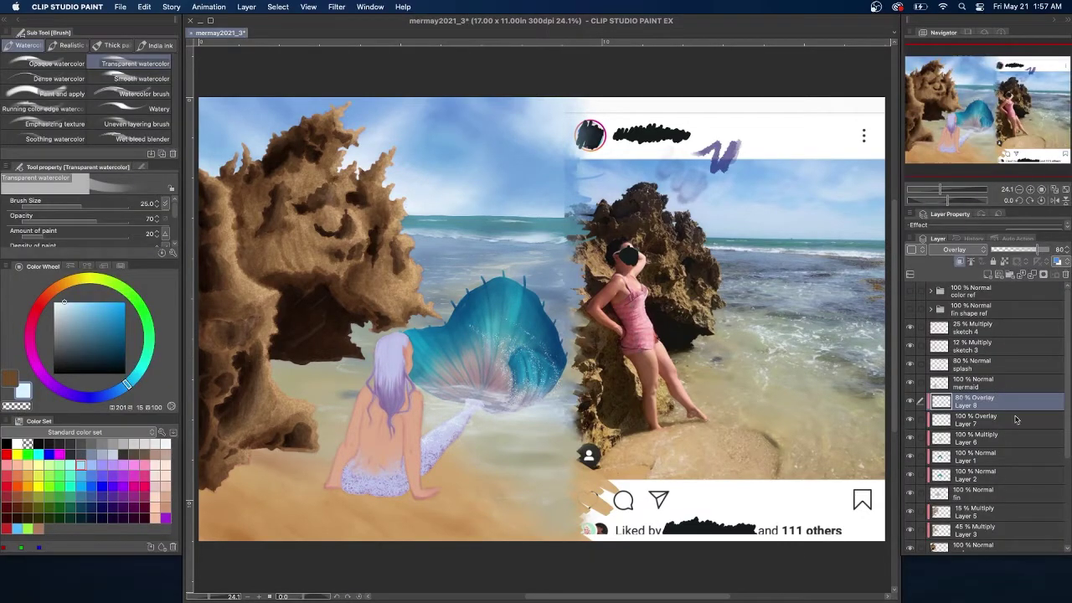
Reduce the fin's first Overlay layer to 80% opacity and its Multiply shading layer to 65%.
{"action": "left_click", "coordinate": [976, 419]}
{"action": "left_click", "coordinate": [1038, 250]}
{"action": "left_click", "coordinate": [987, 440]}
{"action": "left_click", "coordinate": [1031, 250]}
{"action": "left_click", "coordinate": [1068, 253]}
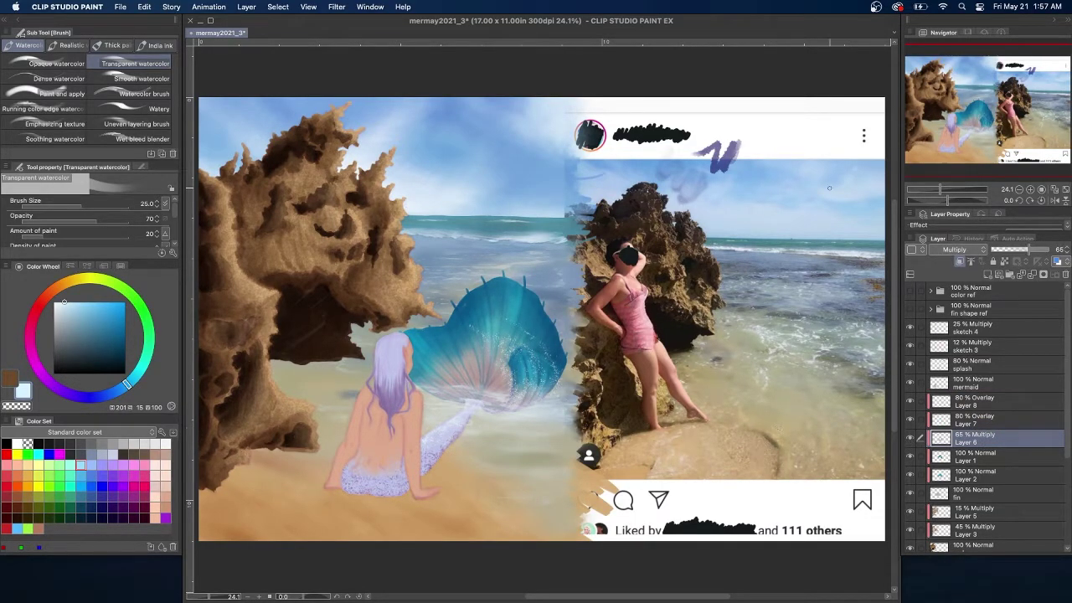
Add a Multiply layer clipped to the mermaid layer and sample the skin tone from her back.
{"action": "left_click", "coordinate": [997, 400]}
{"action": "left_click", "coordinate": [979, 383]}
{"action": "left_click", "coordinate": [987, 274]}
{"action": "left_click", "coordinate": [960, 262]}
{"action": "left_click", "coordinate": [957, 250]}
{"action": "left_click", "coordinate": [951, 280]}
{"action": "left_click", "coordinate": [397, 430], "text": "alt"}
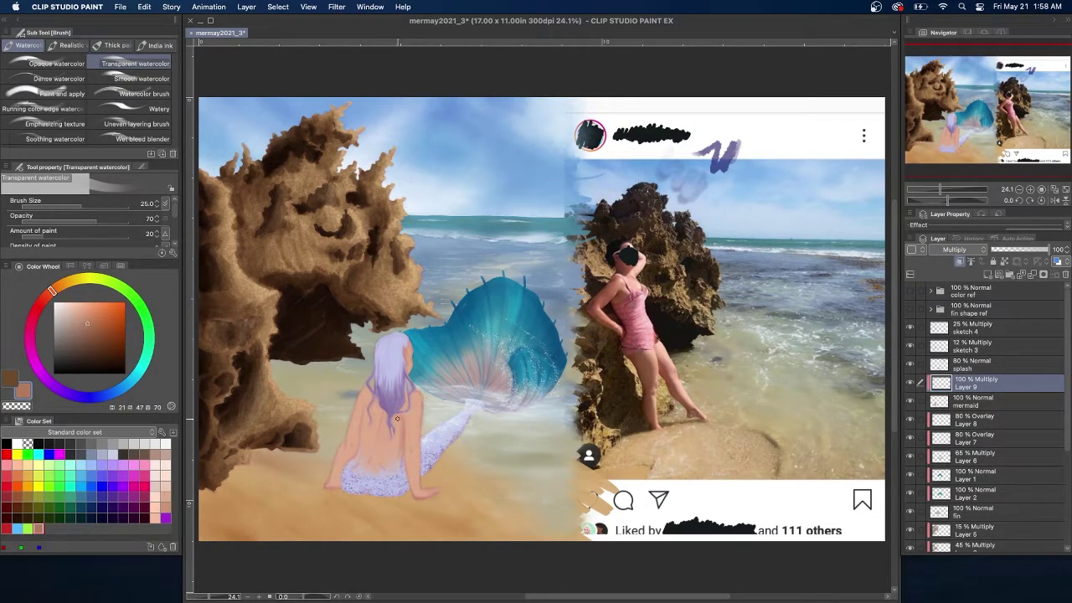
Paint skin-tone shading along the mermaid's shoulders, back, arms and hand with Transparent watercolor.
{"action": "left_click_drag", "start_coordinate": [370, 389], "coordinate": [354, 454]}
{"action": "mouse_move", "coordinate": [361, 417]}
{"action": "left_mouse_down"}
{"action": "mouse_move", "coordinate": [330, 490]}
{"action": "mouse_move", "coordinate": [353, 436]}
{"action": "mouse_move", "coordinate": [334, 474]}
{"action": "left_mouse_up"}
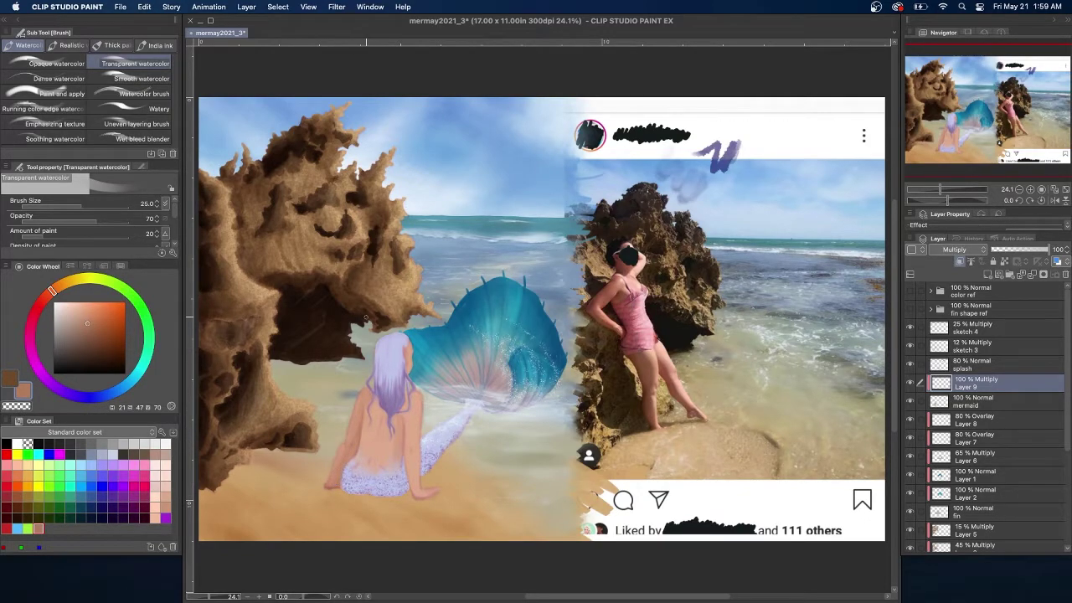
{"action": "mouse_move", "coordinate": [377, 400]}
{"action": "left_mouse_down"}
{"action": "mouse_move", "coordinate": [385, 413]}
{"action": "mouse_move", "coordinate": [364, 423]}
{"action": "mouse_move", "coordinate": [379, 408]}
{"action": "mouse_move", "coordinate": [359, 457]}
{"action": "mouse_move", "coordinate": [384, 427]}
{"action": "mouse_move", "coordinate": [394, 451]}
{"action": "mouse_move", "coordinate": [407, 441]}
{"action": "mouse_move", "coordinate": [407, 457]}
{"action": "left_mouse_up"}
{"action": "key", "text": "super+z"}
{"action": "mouse_move", "coordinate": [407, 464]}
{"action": "left_mouse_down"}
{"action": "mouse_move", "coordinate": [415, 496]}
{"action": "mouse_move", "coordinate": [411, 474]}
{"action": "left_mouse_up"}
{"action": "left_click_drag", "start_coordinate": [420, 493], "coordinate": [427, 495]}
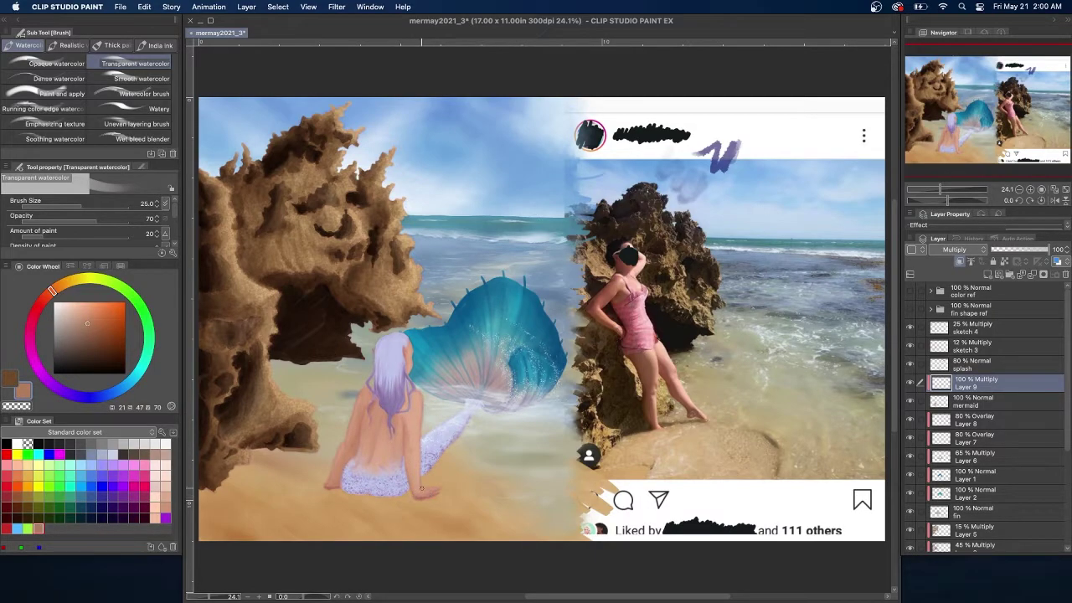
{"action": "mouse_move", "coordinate": [405, 404]}
{"action": "left_mouse_down"}
{"action": "mouse_move", "coordinate": [413, 426]}
{"action": "mouse_move", "coordinate": [401, 459]}
{"action": "left_mouse_up"}
Switch to a darker brown and add a second clipped Multiply layer above the mermaid's skin shading.
{"action": "left_click", "coordinate": [92, 329]}
{"action": "left_click", "coordinate": [11, 378]}
{"action": "left_click", "coordinate": [987, 275]}
{"action": "left_click", "coordinate": [960, 262]}
{"action": "left_click", "coordinate": [963, 249]}
{"action": "left_click", "coordinate": [953, 281]}
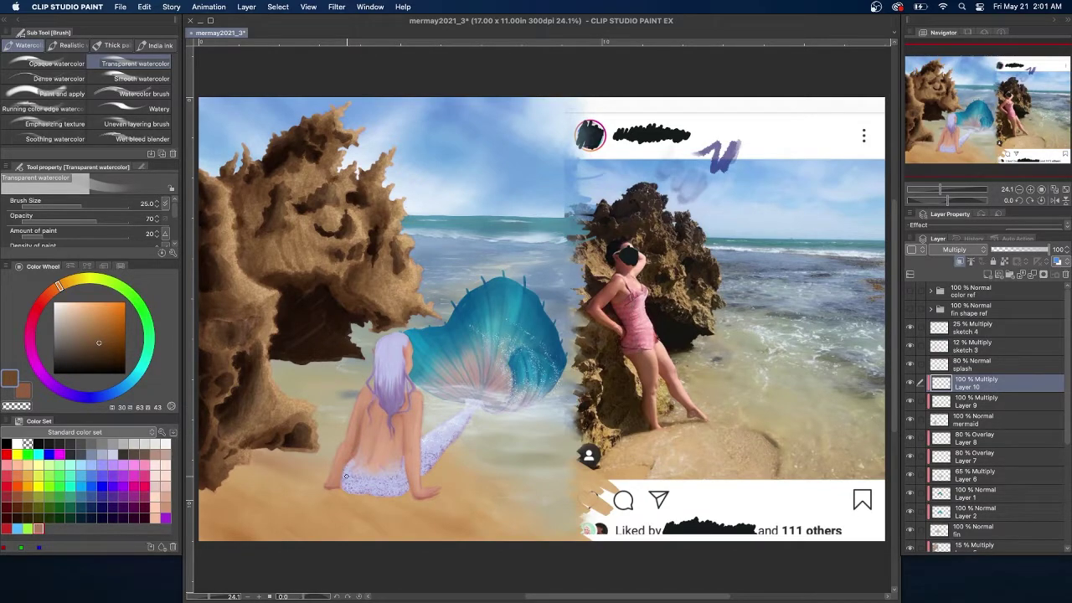
Paint darker brown shading on the mermaid's left arm, waist, spine and the side of her back.
{"action": "left_click_drag", "start_coordinate": [344, 463], "coordinate": [356, 442]}
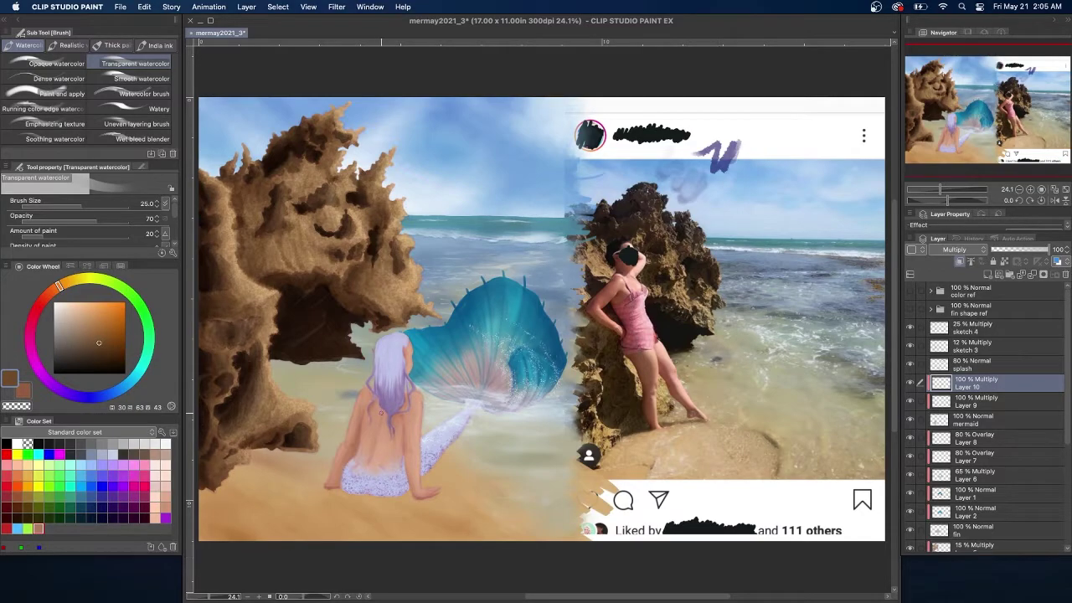
{"action": "left_click_drag", "start_coordinate": [381, 413], "coordinate": [377, 441]}
{"action": "left_click_drag", "start_coordinate": [362, 389], "coordinate": [344, 445]}
{"action": "mouse_move", "coordinate": [323, 487]}
{"action": "left_mouse_down"}
{"action": "mouse_move", "coordinate": [342, 468]}
{"action": "mouse_move", "coordinate": [335, 479]}
{"action": "left_mouse_up"}
{"action": "key", "text": "super+z"}
{"action": "left_click_drag", "start_coordinate": [402, 419], "coordinate": [400, 450]}
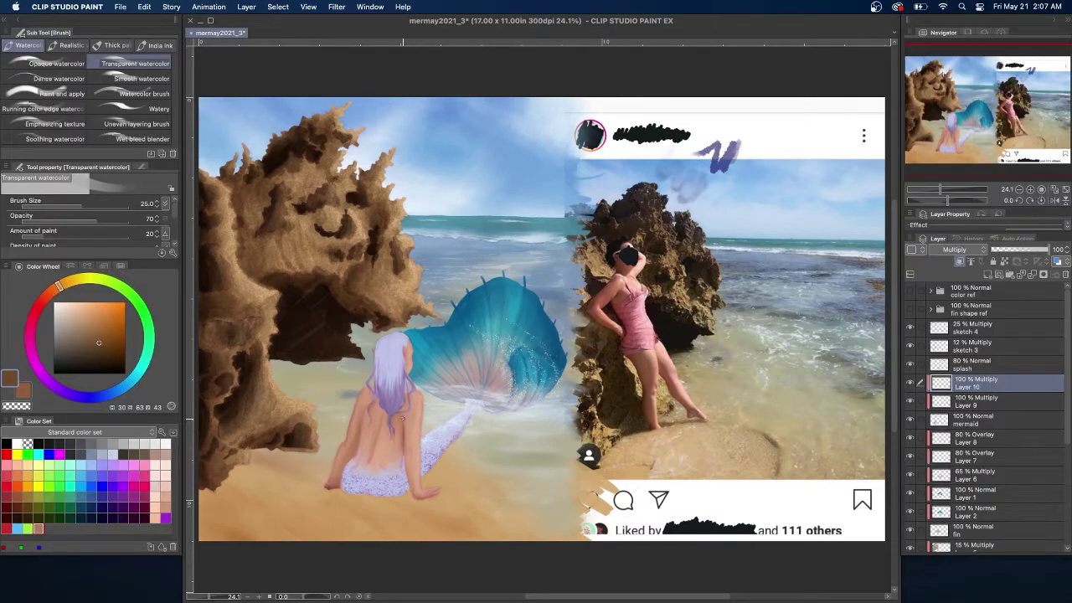
Deepen the brown shadows along the mermaid's right arm and around the hair falling over her back.
{"action": "left_click_drag", "start_coordinate": [405, 423], "coordinate": [410, 483]}
{"action": "left_click_drag", "start_coordinate": [385, 411], "coordinate": [390, 434]}
{"action": "left_click_drag", "start_coordinate": [396, 391], "coordinate": [388, 421]}
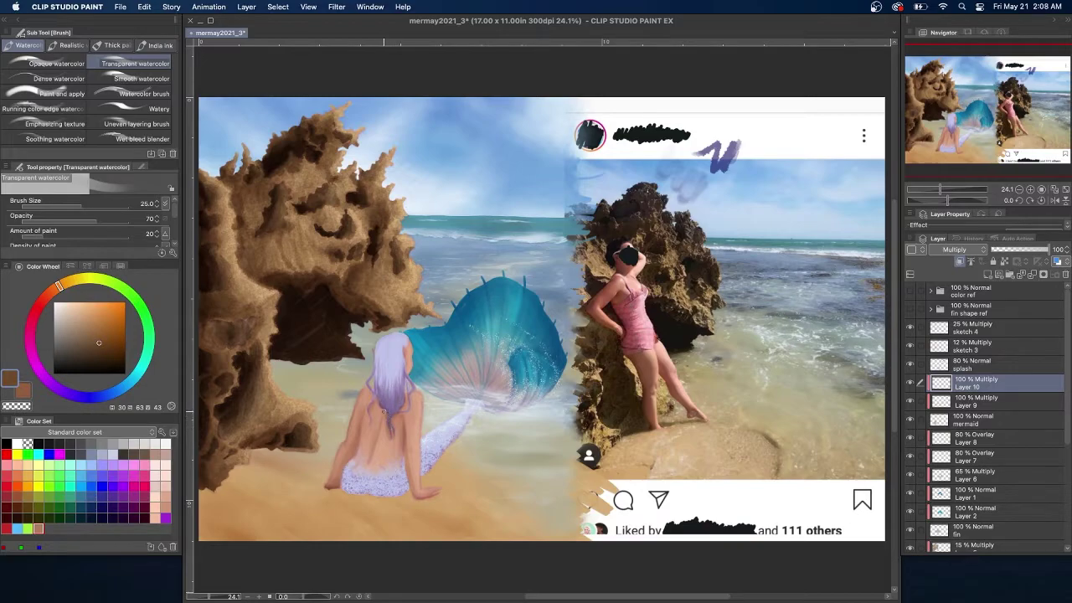
{"action": "left_click_drag", "start_coordinate": [391, 378], "coordinate": [390, 398]}
{"action": "mouse_move", "coordinate": [400, 390]}
{"action": "left_mouse_down"}
{"action": "mouse_move", "coordinate": [404, 402]}
{"action": "mouse_move", "coordinate": [368, 421]}
{"action": "left_mouse_up"}
{"action": "mouse_move", "coordinate": [378, 374]}
{"action": "left_mouse_down"}
{"action": "mouse_move", "coordinate": [377, 392]}
{"action": "mouse_move", "coordinate": [381, 374]}
{"action": "left_mouse_up"}
Shade the mermaid's tail and the strands of her hair in bright blue with Transparent watercolor.
{"action": "mouse_move", "coordinate": [366, 491]}
{"action": "left_mouse_down"}
{"action": "mouse_move", "coordinate": [405, 483]}
{"action": "mouse_move", "coordinate": [345, 479]}
{"action": "mouse_move", "coordinate": [344, 490]}
{"action": "mouse_move", "coordinate": [394, 486]}
{"action": "mouse_move", "coordinate": [366, 482]}
{"action": "mouse_move", "coordinate": [350, 463]}
{"action": "mouse_move", "coordinate": [318, 485]}
{"action": "mouse_move", "coordinate": [361, 501]}
{"action": "mouse_move", "coordinate": [391, 486]}
{"action": "mouse_move", "coordinate": [383, 475]}
{"action": "mouse_move", "coordinate": [346, 478]}
{"action": "mouse_move", "coordinate": [372, 491]}
{"action": "left_mouse_up"}
{"action": "left_click", "coordinate": [91, 486]}
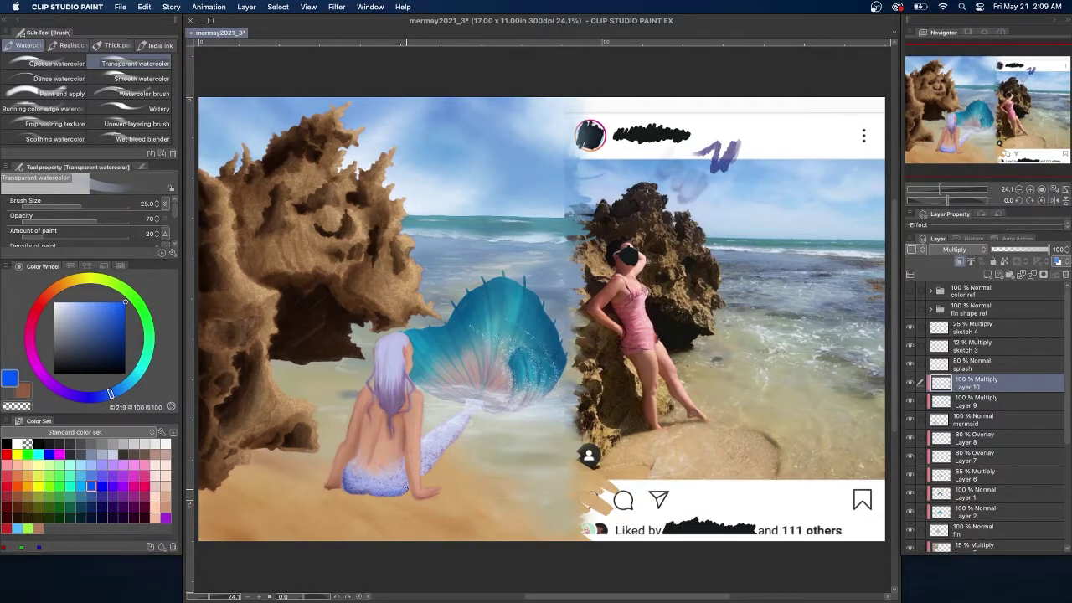
{"action": "mouse_move", "coordinate": [462, 427]}
{"action": "left_mouse_down"}
{"action": "mouse_move", "coordinate": [474, 414]}
{"action": "mouse_move", "coordinate": [459, 433]}
{"action": "left_mouse_up"}
{"action": "mouse_move", "coordinate": [444, 449]}
{"action": "left_mouse_down"}
{"action": "mouse_move", "coordinate": [423, 474]}
{"action": "mouse_move", "coordinate": [472, 409]}
{"action": "mouse_move", "coordinate": [454, 432]}
{"action": "left_mouse_up"}
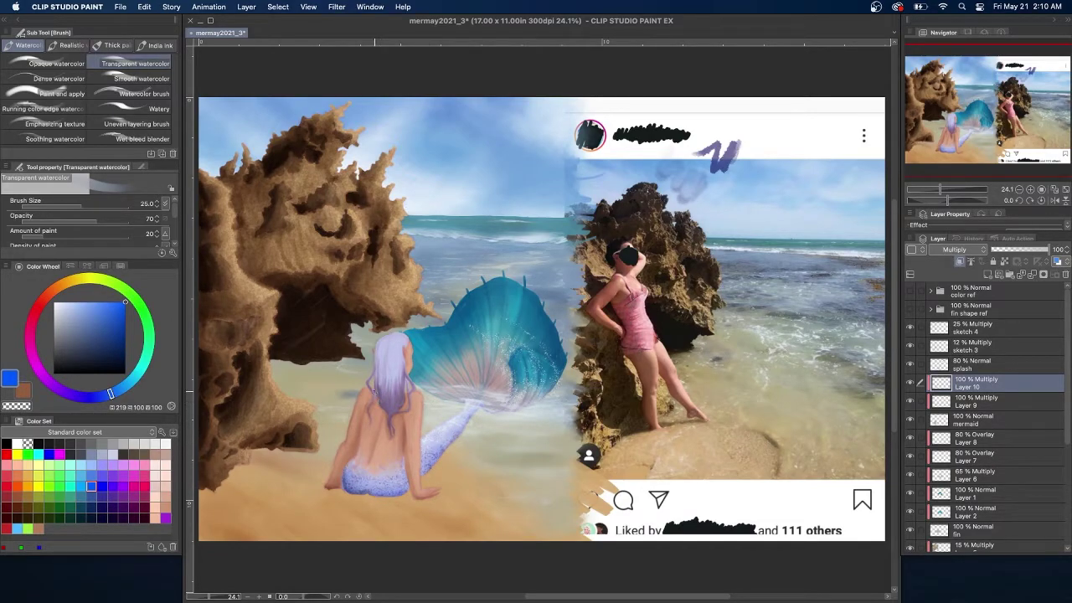
{"action": "mouse_move", "coordinate": [393, 412]}
{"action": "left_mouse_down"}
{"action": "mouse_move", "coordinate": [402, 363]}
{"action": "mouse_move", "coordinate": [388, 405]}
{"action": "left_mouse_up"}
{"action": "mouse_move", "coordinate": [378, 350]}
{"action": "left_mouse_down"}
{"action": "mouse_move", "coordinate": [389, 404]}
{"action": "mouse_move", "coordinate": [380, 382]}
{"action": "mouse_move", "coordinate": [392, 355]}
{"action": "mouse_move", "coordinate": [387, 410]}
{"action": "left_mouse_up"}
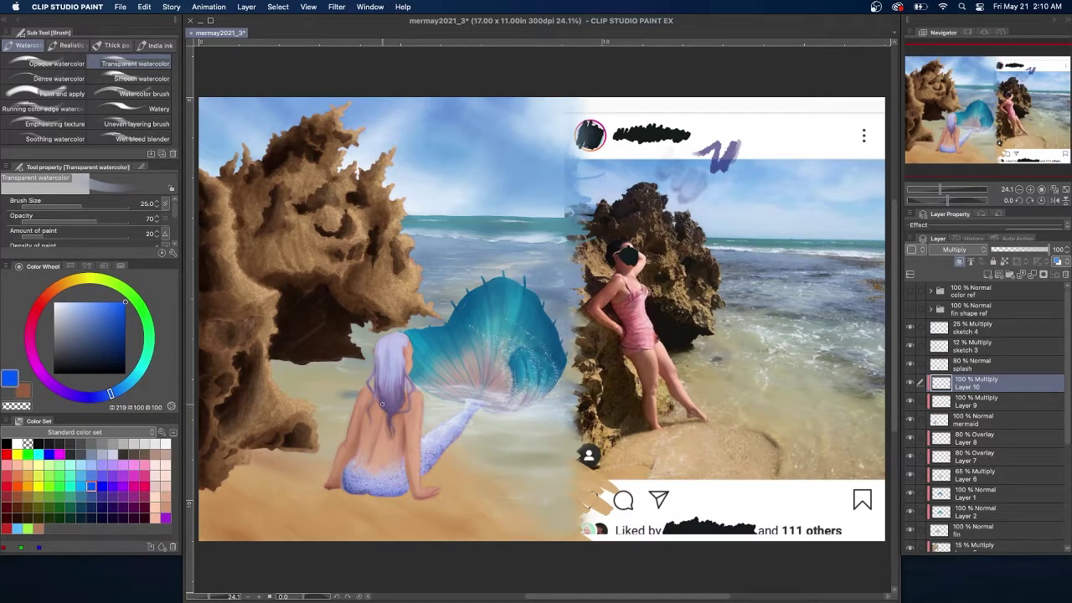
{"action": "mouse_move", "coordinate": [379, 366]}
{"action": "left_mouse_down"}
{"action": "mouse_move", "coordinate": [380, 383]}
{"action": "mouse_move", "coordinate": [403, 392]}
{"action": "left_mouse_up"}
{"action": "left_click_drag", "start_coordinate": [403, 489], "coordinate": [380, 490]}
Add a clipped Overlay layer for pale blue highlights on the mermaid, and raise the sketch 4 layer's opacity to 40%.
{"action": "left_click", "coordinate": [989, 274]}
{"action": "left_click", "coordinate": [955, 249]}
{"action": "left_click", "coordinate": [963, 394]}
{"action": "left_click", "coordinate": [66, 301]}
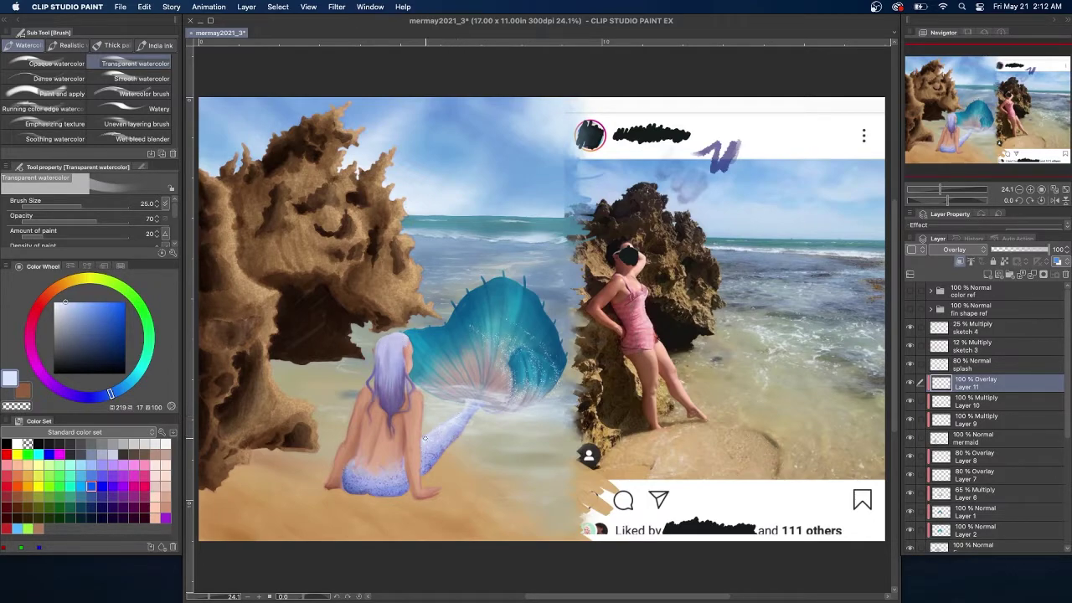
{"action": "left_click", "coordinate": [989, 328]}
{"action": "left_click", "coordinate": [1015, 250]}
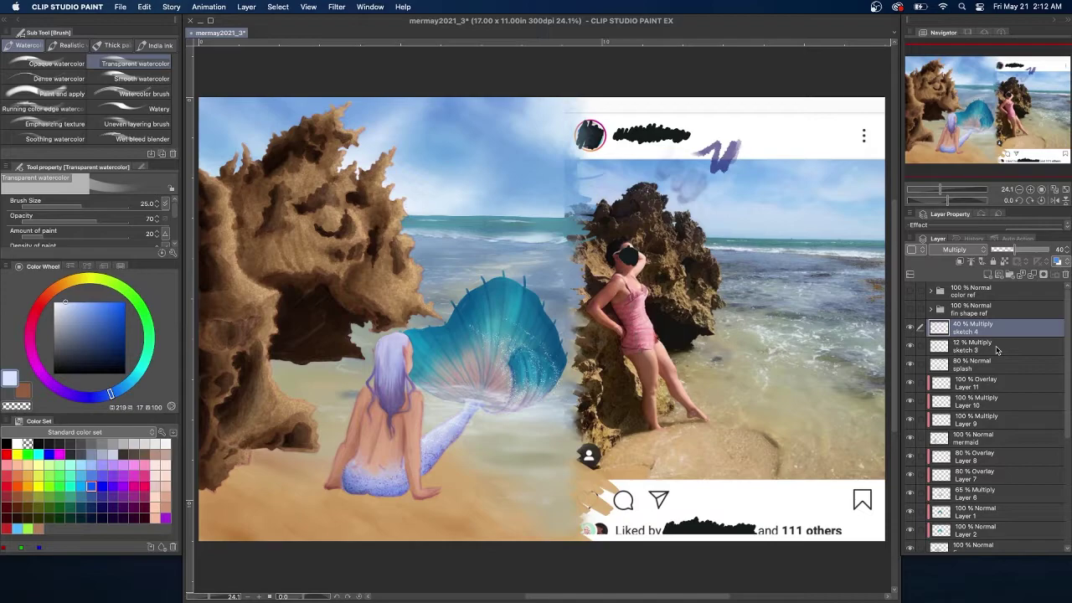
On a clipped Multiply layer beneath the rock, paint the mermaid's sand shadow with Rough wash and soften it with Textured blender.
{"action": "scroll", "coordinate": [997, 360], "scroll_direction": "down", "scroll_amount": 5}
{"action": "left_click", "coordinate": [976, 469]}
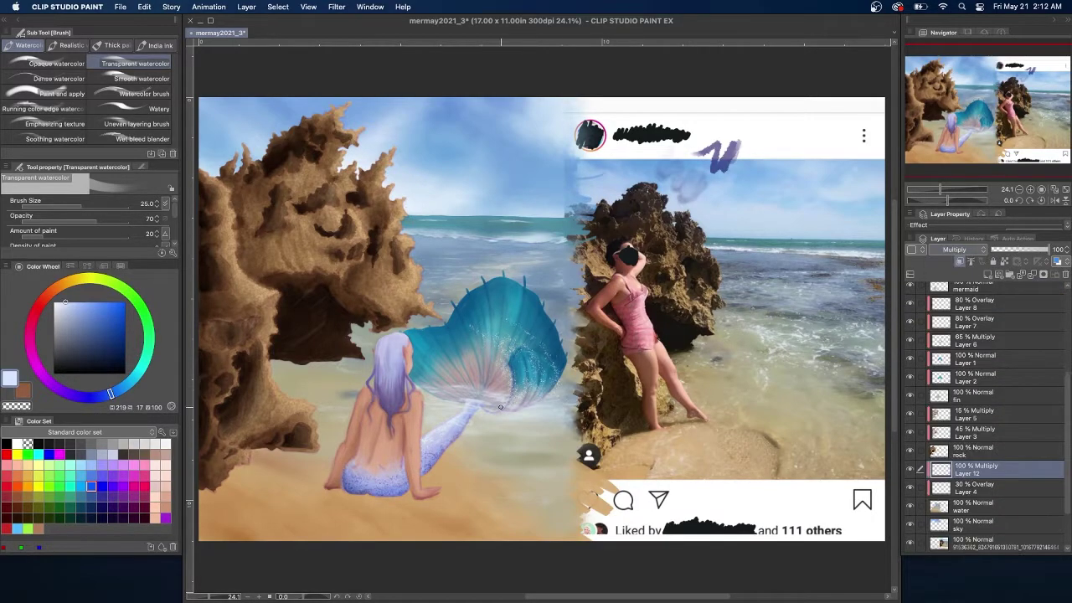
{"action": "left_click", "coordinate": [71, 45]}
{"action": "mouse_move", "coordinate": [365, 505]}
{"action": "left_mouse_down"}
{"action": "mouse_move", "coordinate": [399, 491]}
{"action": "mouse_move", "coordinate": [358, 492]}
{"action": "mouse_move", "coordinate": [402, 504]}
{"action": "mouse_move", "coordinate": [350, 511]}
{"action": "mouse_move", "coordinate": [400, 507]}
{"action": "mouse_move", "coordinate": [394, 490]}
{"action": "mouse_move", "coordinate": [341, 498]}
{"action": "mouse_move", "coordinate": [362, 479]}
{"action": "mouse_move", "coordinate": [406, 501]}
{"action": "mouse_move", "coordinate": [369, 527]}
{"action": "mouse_move", "coordinate": [333, 506]}
{"action": "mouse_move", "coordinate": [302, 514]}
{"action": "left_mouse_up"}
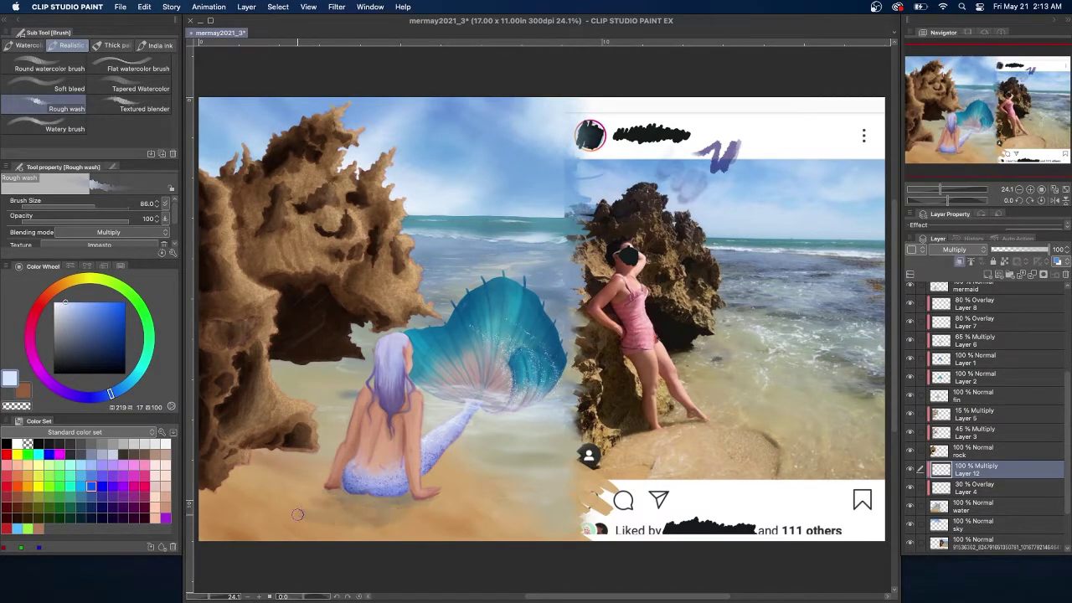
{"action": "left_click", "coordinate": [129, 104]}
{"action": "mouse_move", "coordinate": [388, 508]}
{"action": "left_mouse_down"}
{"action": "mouse_move", "coordinate": [401, 491]}
{"action": "mouse_move", "coordinate": [381, 502]}
{"action": "mouse_move", "coordinate": [326, 497]}
{"action": "left_mouse_up"}
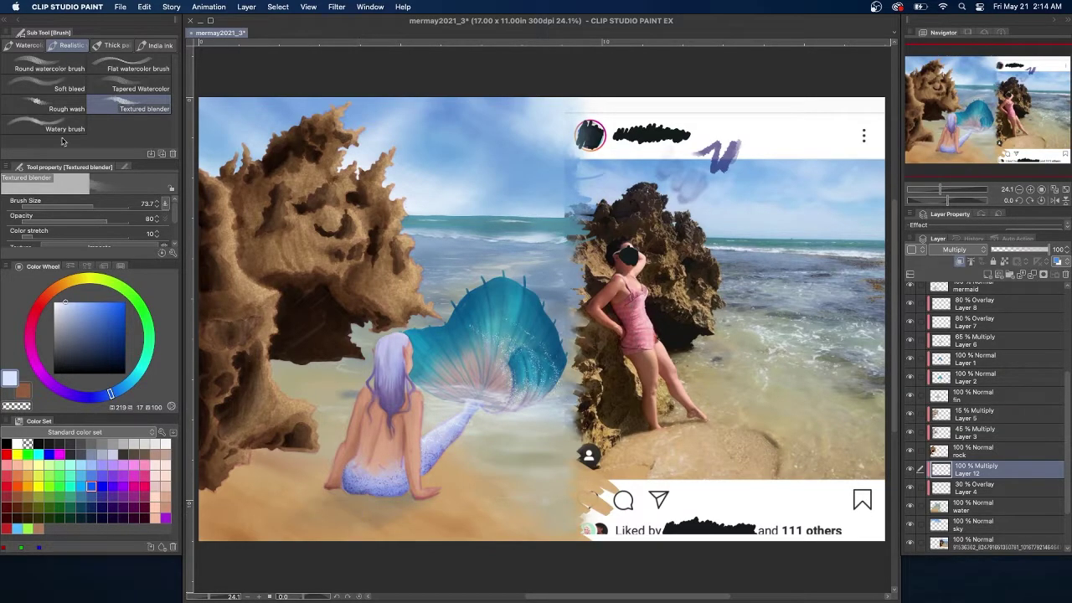
Paint Rough wash shadows on the sand and water along the rock's base and soften them with Textured blender.
{"action": "left_click", "coordinate": [66, 109]}
{"action": "mouse_move", "coordinate": [208, 507]}
{"action": "left_mouse_down"}
{"action": "mouse_move", "coordinate": [216, 491]}
{"action": "mouse_move", "coordinate": [205, 530]}
{"action": "left_mouse_up"}
{"action": "left_click_drag", "start_coordinate": [287, 449], "coordinate": [259, 449]}
{"action": "mouse_move", "coordinate": [342, 359]}
{"action": "left_mouse_down"}
{"action": "mouse_move", "coordinate": [359, 357]}
{"action": "mouse_move", "coordinate": [278, 362]}
{"action": "mouse_move", "coordinate": [291, 370]}
{"action": "left_mouse_up"}
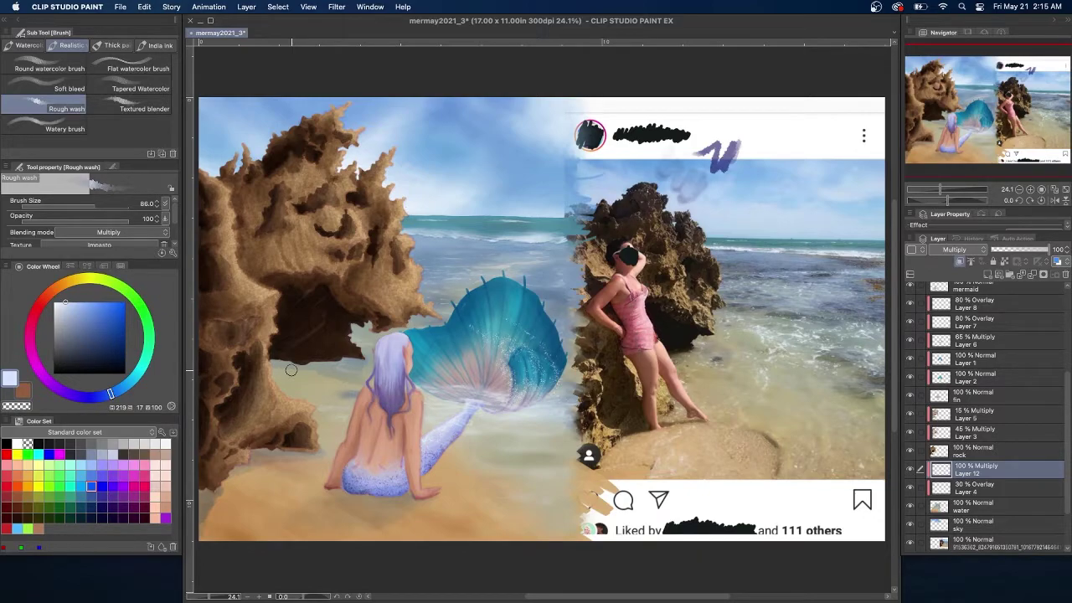
{"action": "left_click_drag", "start_coordinate": [291, 371], "coordinate": [317, 375]}
{"action": "left_click", "coordinate": [134, 108]}
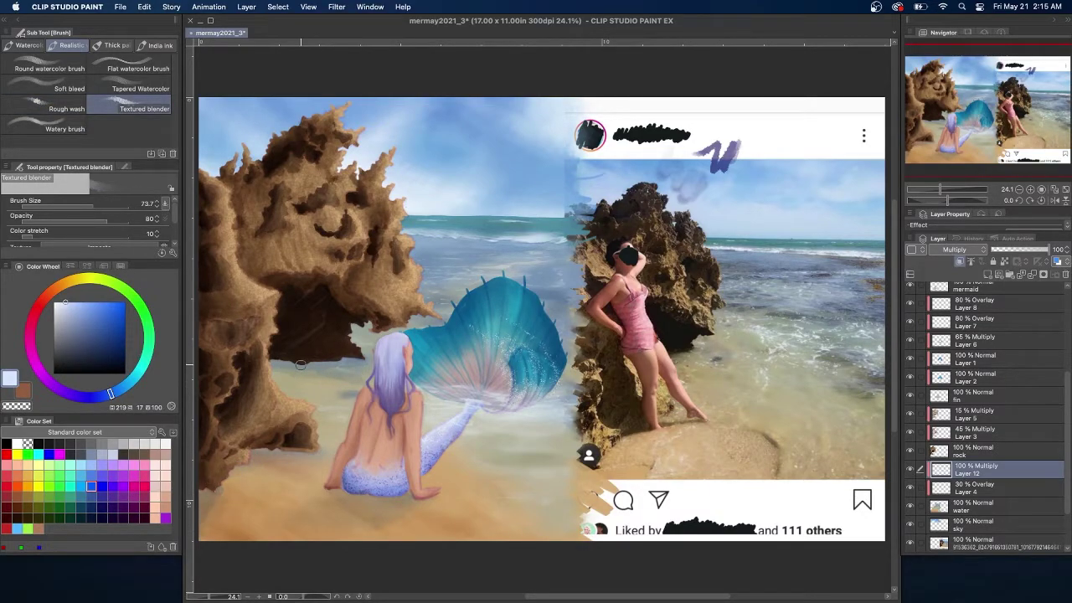
{"action": "mouse_move", "coordinate": [339, 379]}
{"action": "left_mouse_down"}
{"action": "mouse_move", "coordinate": [270, 365]}
{"action": "mouse_move", "coordinate": [369, 368]}
{"action": "left_mouse_up"}
Add another clipped Multiply layer and paint dark navy Rough wash shadows beneath the mermaid and along the rock's base.
{"action": "left_click", "coordinate": [90, 508]}
{"action": "left_click", "coordinate": [50, 108]}
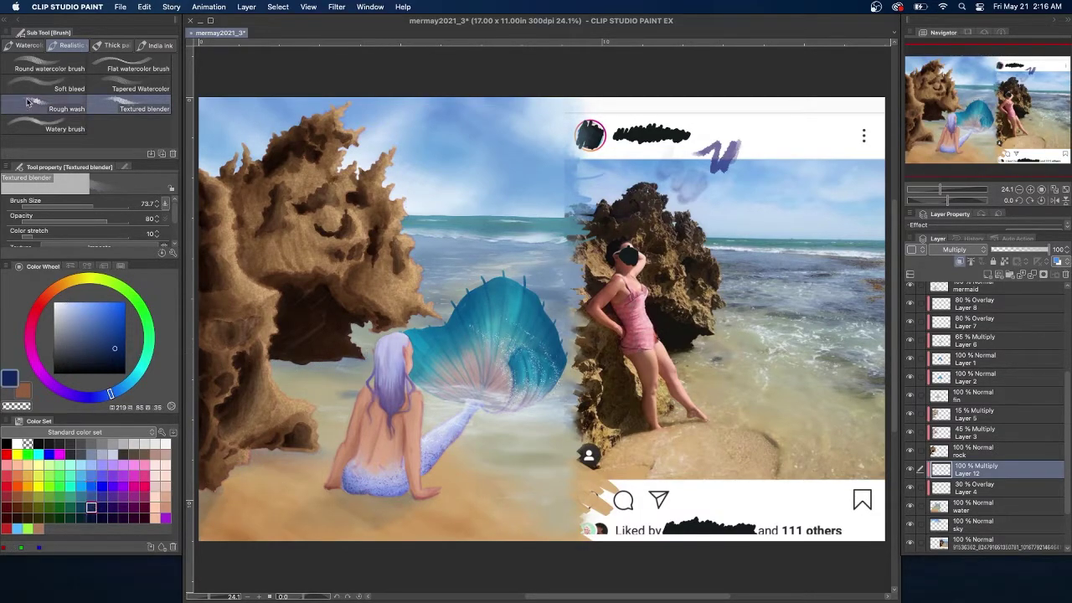
{"action": "left_click", "coordinate": [960, 260]}
{"action": "left_click", "coordinate": [955, 253]}
{"action": "left_click", "coordinate": [950, 290]}
{"action": "mouse_move", "coordinate": [389, 495]}
{"action": "left_mouse_down"}
{"action": "mouse_move", "coordinate": [407, 496]}
{"action": "mouse_move", "coordinate": [339, 491]}
{"action": "mouse_move", "coordinate": [424, 494]}
{"action": "mouse_move", "coordinate": [363, 502]}
{"action": "left_mouse_up"}
{"action": "mouse_move", "coordinate": [199, 491]}
{"action": "left_mouse_down"}
{"action": "mouse_move", "coordinate": [265, 447]}
{"action": "mouse_move", "coordinate": [305, 451]}
{"action": "mouse_move", "coordinate": [253, 454]}
{"action": "left_mouse_up"}
{"action": "mouse_move", "coordinate": [334, 362]}
{"action": "left_mouse_down"}
{"action": "mouse_move", "coordinate": [352, 361]}
{"action": "mouse_move", "coordinate": [276, 367]}
{"action": "mouse_move", "coordinate": [369, 377]}
{"action": "mouse_move", "coordinate": [289, 384]}
{"action": "mouse_move", "coordinate": [374, 379]}
{"action": "left_mouse_up"}
Smooth the navy shadows under the mermaid and rock with Textured blender, and reduce their layer's opacity to 60%.
{"action": "left_click", "coordinate": [129, 104]}
{"action": "mouse_move", "coordinate": [329, 493]}
{"action": "left_mouse_down"}
{"action": "mouse_move", "coordinate": [404, 498]}
{"action": "mouse_move", "coordinate": [415, 508]}
{"action": "mouse_move", "coordinate": [389, 514]}
{"action": "mouse_move", "coordinate": [403, 502]}
{"action": "mouse_move", "coordinate": [342, 496]}
{"action": "mouse_move", "coordinate": [323, 518]}
{"action": "mouse_move", "coordinate": [409, 493]}
{"action": "mouse_move", "coordinate": [319, 496]}
{"action": "mouse_move", "coordinate": [406, 510]}
{"action": "mouse_move", "coordinate": [331, 504]}
{"action": "left_mouse_up"}
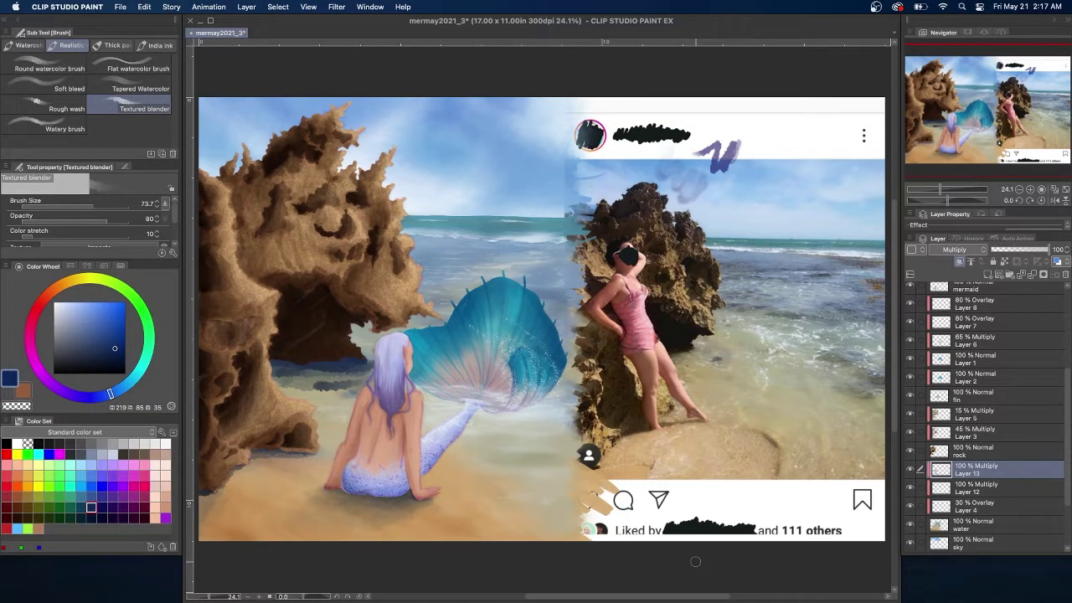
{"action": "left_click_drag", "start_coordinate": [255, 457], "coordinate": [307, 459]}
{"action": "mouse_move", "coordinate": [344, 367]}
{"action": "left_mouse_down"}
{"action": "mouse_move", "coordinate": [343, 346]}
{"action": "mouse_move", "coordinate": [280, 369]}
{"action": "mouse_move", "coordinate": [322, 381]}
{"action": "mouse_move", "coordinate": [305, 361]}
{"action": "left_mouse_up"}
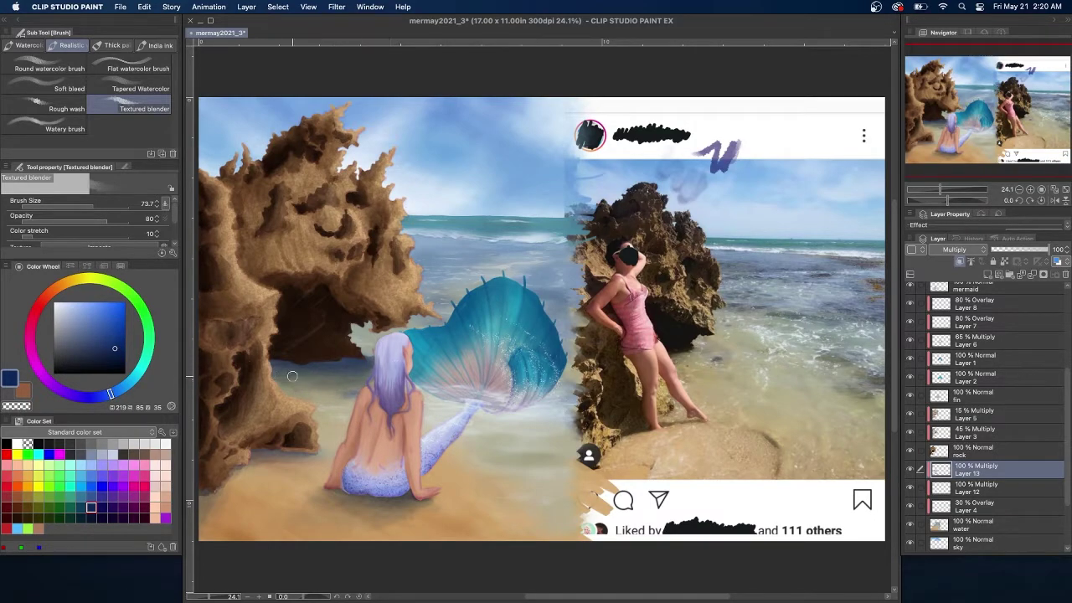
{"action": "left_click", "coordinate": [1025, 250]}
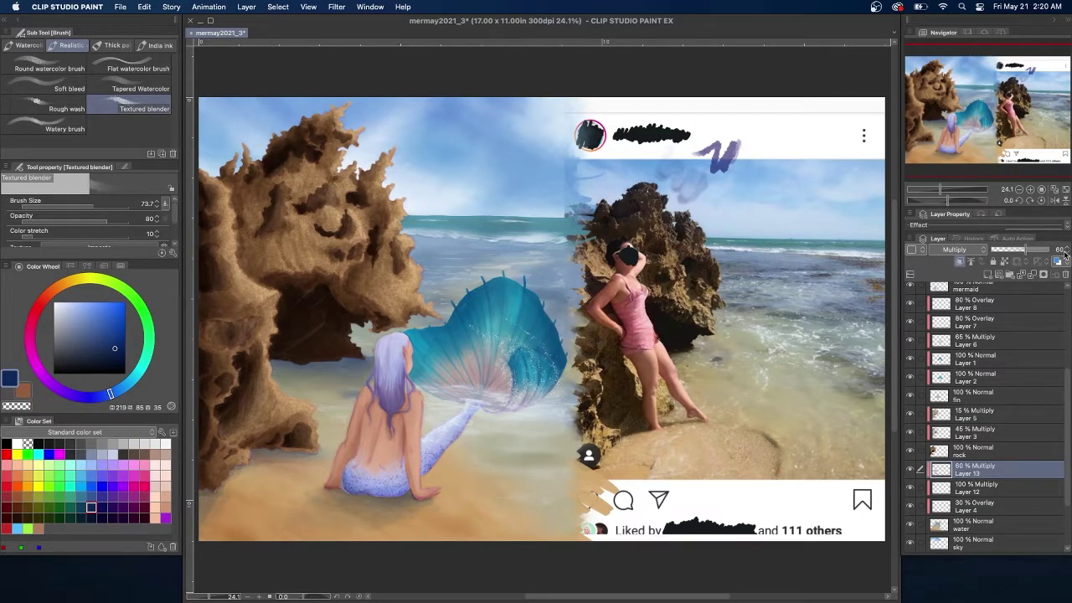
Add a clipped Multiply layer above the fin's Overlay layers and paint dark navy shadows along the fin with Transparent watercolor.
{"action": "mouse_move", "coordinate": [1067, 436]}
{"action": "left_mouse_down"}
{"action": "mouse_move", "coordinate": [1067, 474]}
{"action": "mouse_move", "coordinate": [1067, 445]}
{"action": "left_mouse_up"}
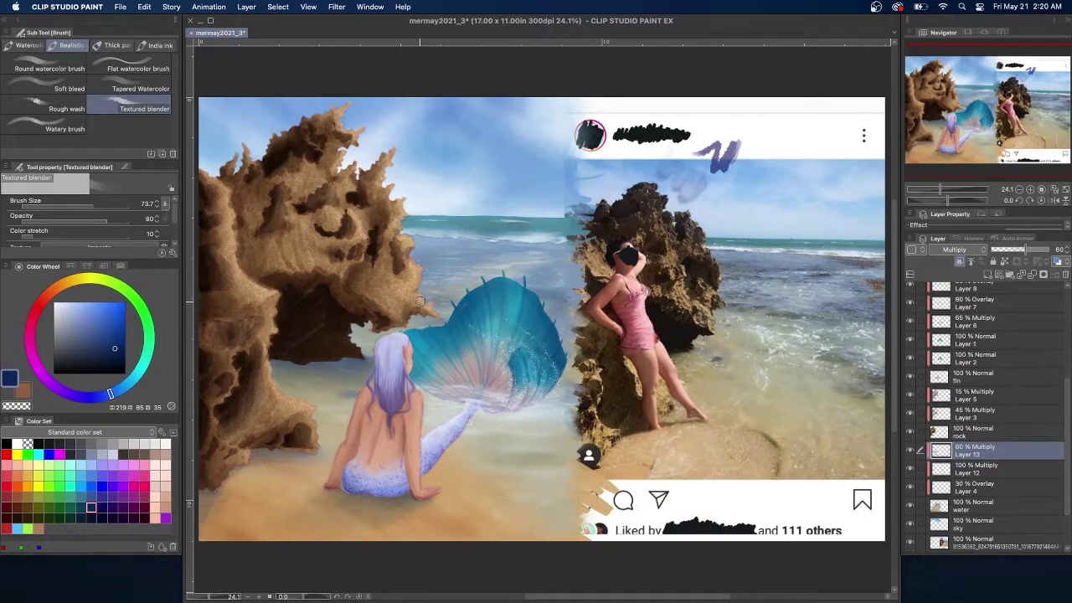
{"action": "left_click", "coordinate": [25, 45]}
{"action": "scroll", "coordinate": [988, 368], "scroll_direction": "up", "scroll_amount": 4}
{"action": "left_click", "coordinate": [966, 353]}
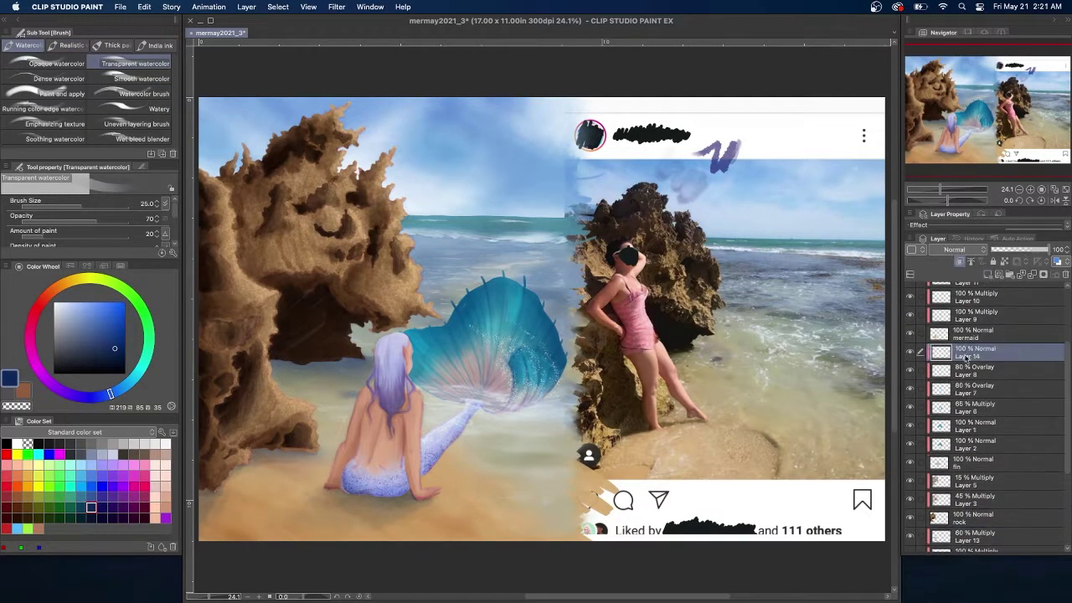
{"action": "left_click", "coordinate": [955, 250]}
{"action": "left_click", "coordinate": [947, 287]}
{"action": "left_click_drag", "start_coordinate": [536, 356], "coordinate": [563, 359]}
{"action": "left_click_drag", "start_coordinate": [422, 388], "coordinate": [489, 412]}
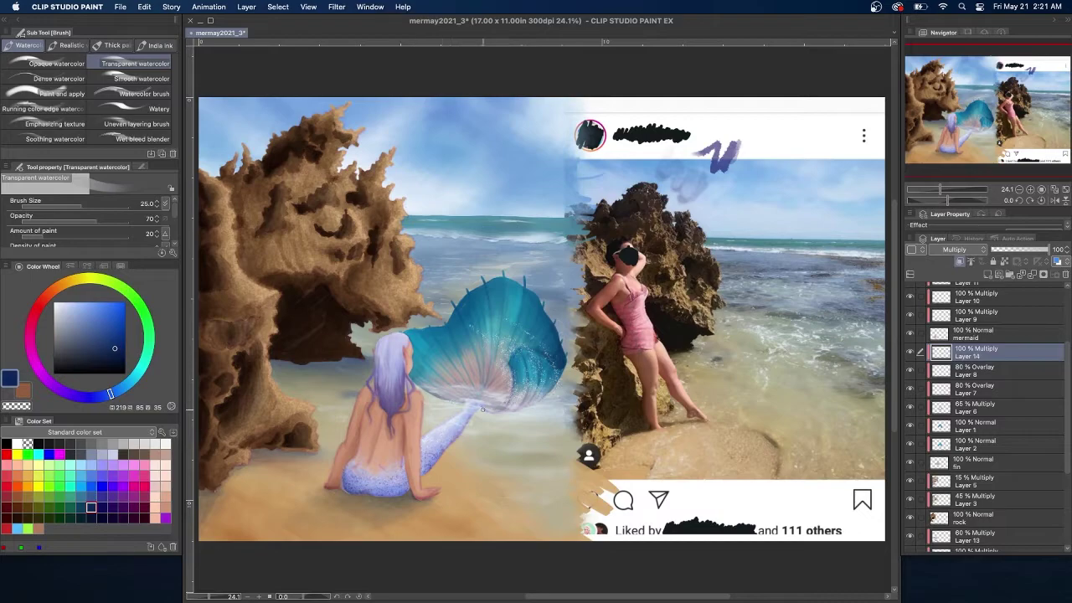
{"action": "left_click_drag", "start_coordinate": [467, 290], "coordinate": [448, 325]}
Add a clipped Multiply layer above the mermaid's Overlay layer and shade the hips of her tail in dark navy.
{"action": "scroll", "coordinate": [1062, 393], "scroll_direction": "up", "scroll_amount": 2}
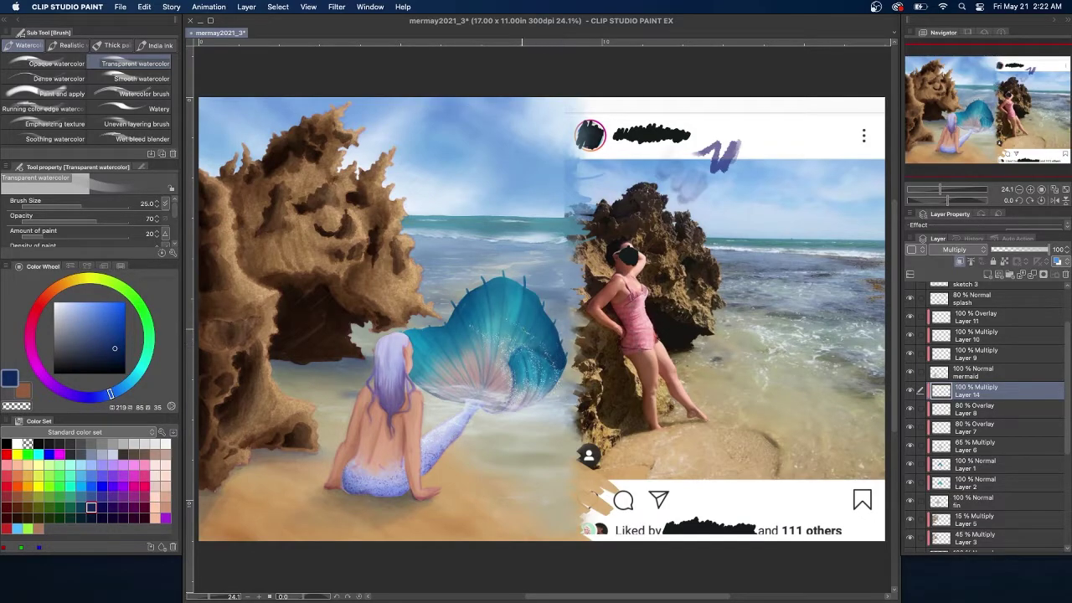
{"action": "scroll", "coordinate": [1037, 361], "scroll_direction": "up", "scroll_amount": 2}
{"action": "left_click", "coordinate": [1036, 361]}
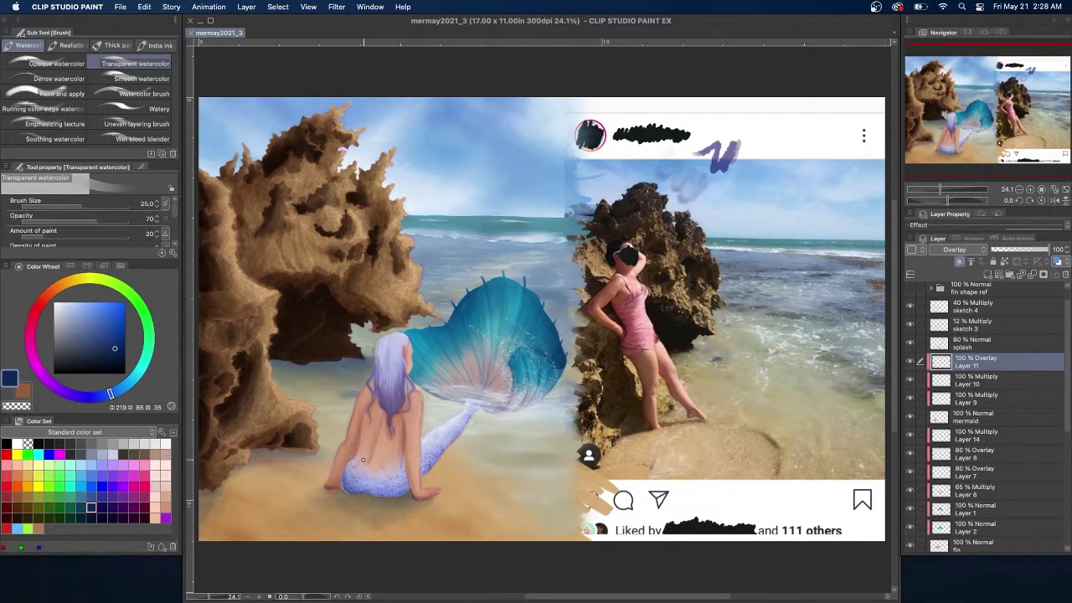
{"action": "left_click", "coordinate": [988, 274]}
{"action": "left_click", "coordinate": [950, 249]}
{"action": "left_click", "coordinate": [945, 288]}
{"action": "left_click_drag", "start_coordinate": [346, 484], "coordinate": [358, 494]}
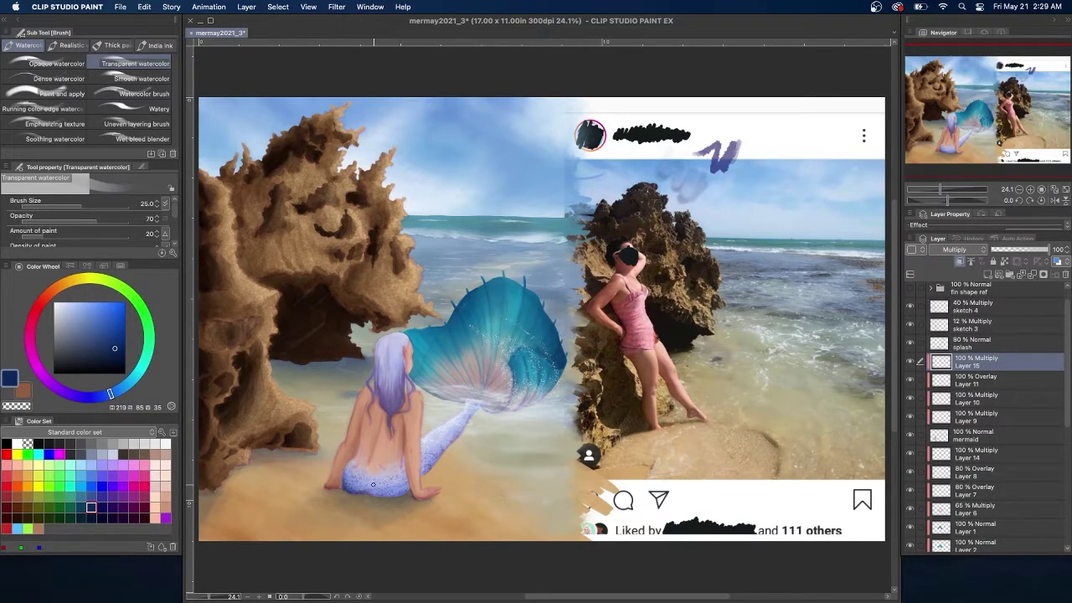
{"action": "mouse_move", "coordinate": [354, 489]}
{"action": "left_mouse_down"}
{"action": "mouse_move", "coordinate": [402, 493]}
{"action": "mouse_move", "coordinate": [374, 491]}
{"action": "mouse_move", "coordinate": [394, 486]}
{"action": "left_mouse_up"}
Paint dark navy shadows over the mermaid's arms, back, hair and tail, and reduce the layer's opacity to 65%.
{"action": "left_click_drag", "start_coordinate": [359, 449], "coordinate": [356, 419]}
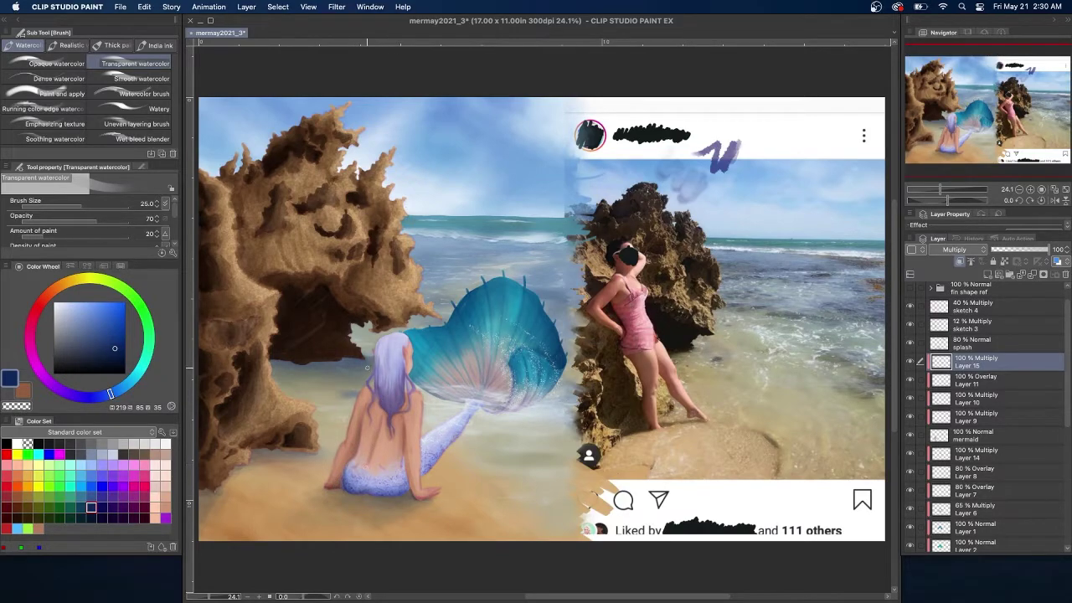
{"action": "left_click_drag", "start_coordinate": [400, 420], "coordinate": [401, 465]}
{"action": "mouse_move", "coordinate": [362, 411]}
{"action": "left_mouse_down"}
{"action": "mouse_move", "coordinate": [355, 452]}
{"action": "mouse_move", "coordinate": [387, 437]}
{"action": "left_mouse_up"}
{"action": "mouse_move", "coordinate": [400, 382]}
{"action": "left_mouse_down"}
{"action": "mouse_move", "coordinate": [394, 412]}
{"action": "mouse_move", "coordinate": [387, 400]}
{"action": "left_mouse_up"}
{"action": "left_click_drag", "start_coordinate": [369, 403], "coordinate": [370, 415]}
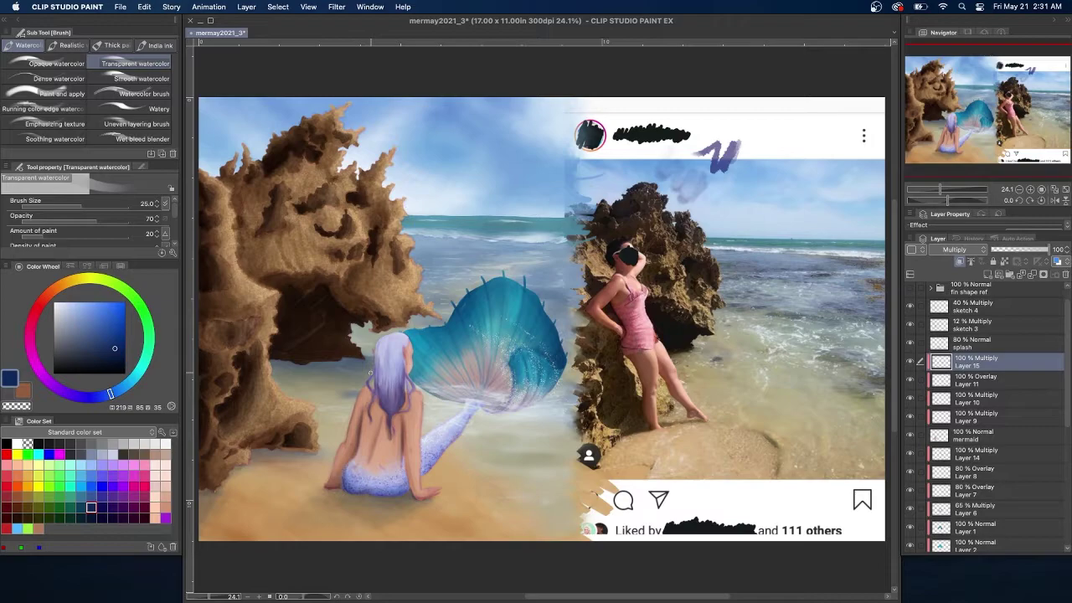
{"action": "left_click_drag", "start_coordinate": [409, 457], "coordinate": [408, 488]}
{"action": "mouse_move", "coordinate": [454, 440]}
{"action": "left_mouse_down"}
{"action": "mouse_move", "coordinate": [471, 417]}
{"action": "mouse_move", "coordinate": [407, 490]}
{"action": "mouse_move", "coordinate": [420, 499]}
{"action": "left_mouse_up"}
{"action": "left_click_drag", "start_coordinate": [1049, 249], "coordinate": [1028, 250]}
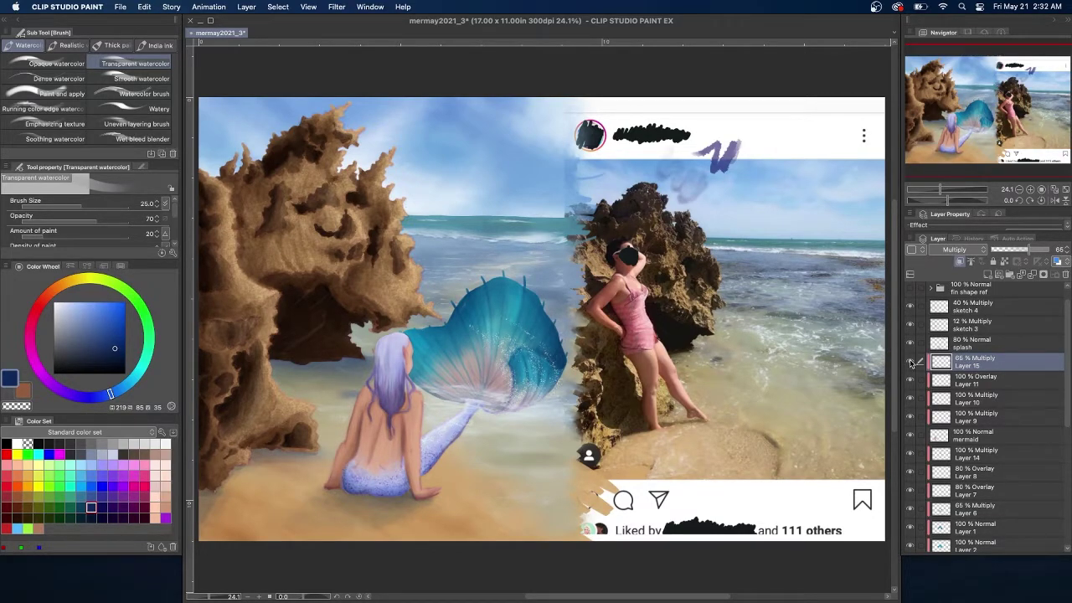
Save the painting, then deepen the cast shadow under the mermaid's tail and fin on Layer 13 with Rough wash and Textured blender.
{"action": "key", "text": "super+s"}
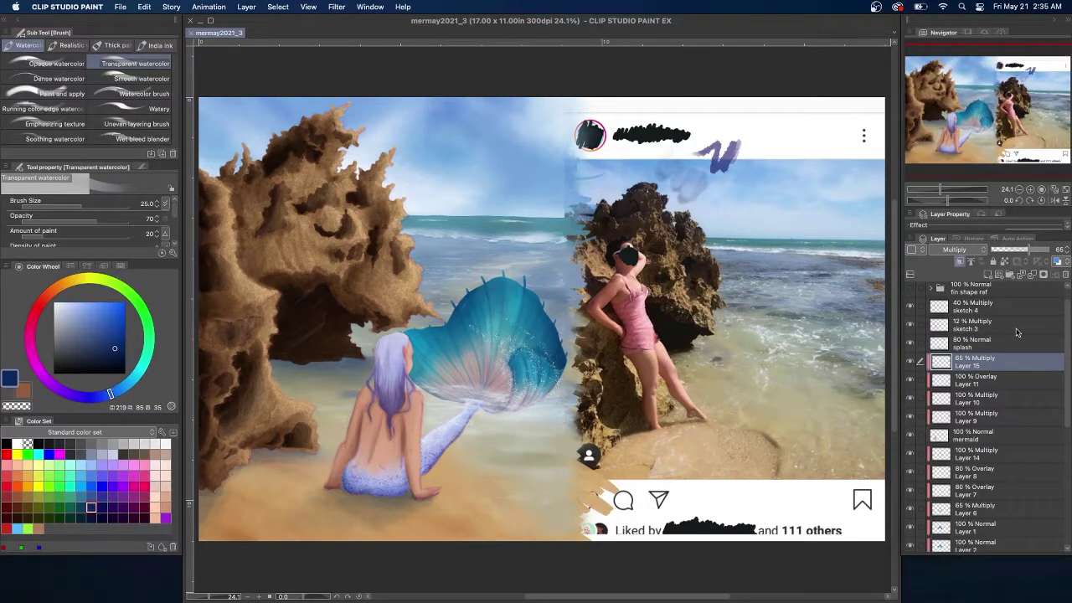
{"action": "left_click_drag", "start_coordinate": [1066, 339], "coordinate": [1066, 432]}
{"action": "left_click", "coordinate": [997, 445]}
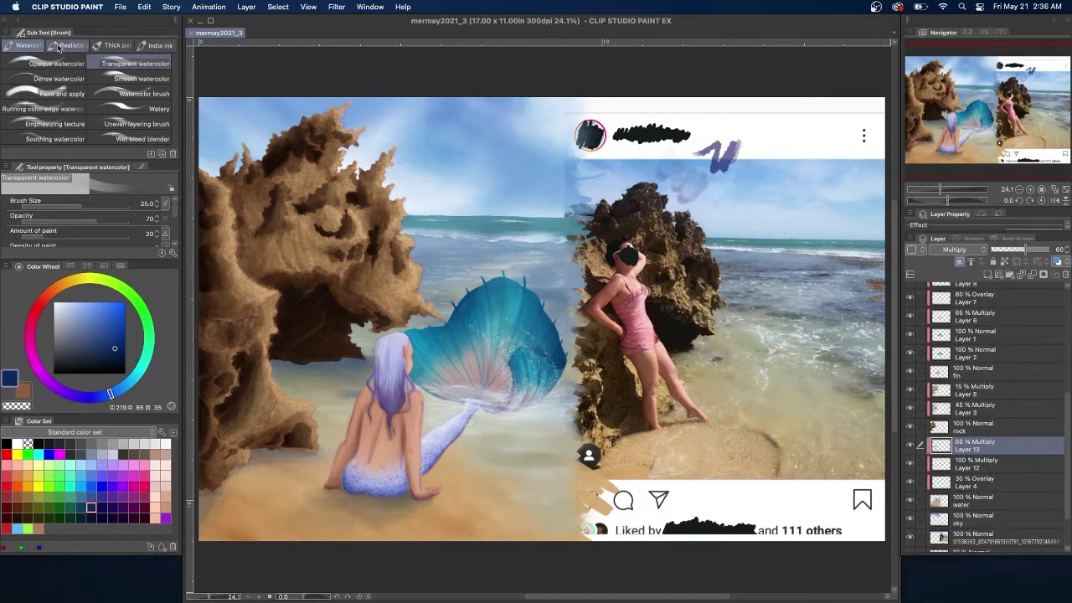
{"action": "left_click", "coordinate": [67, 45]}
{"action": "left_click", "coordinate": [54, 105]}
{"action": "left_click_drag", "start_coordinate": [472, 412], "coordinate": [435, 465]}
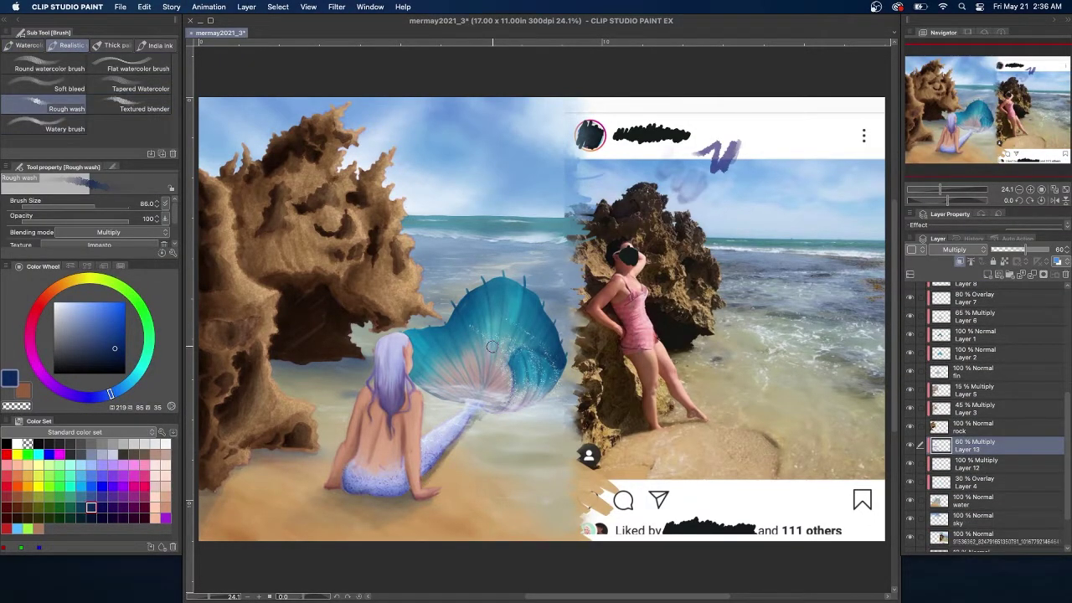
{"action": "left_click_drag", "start_coordinate": [483, 414], "coordinate": [444, 412]}
{"action": "key", "text": "period"}
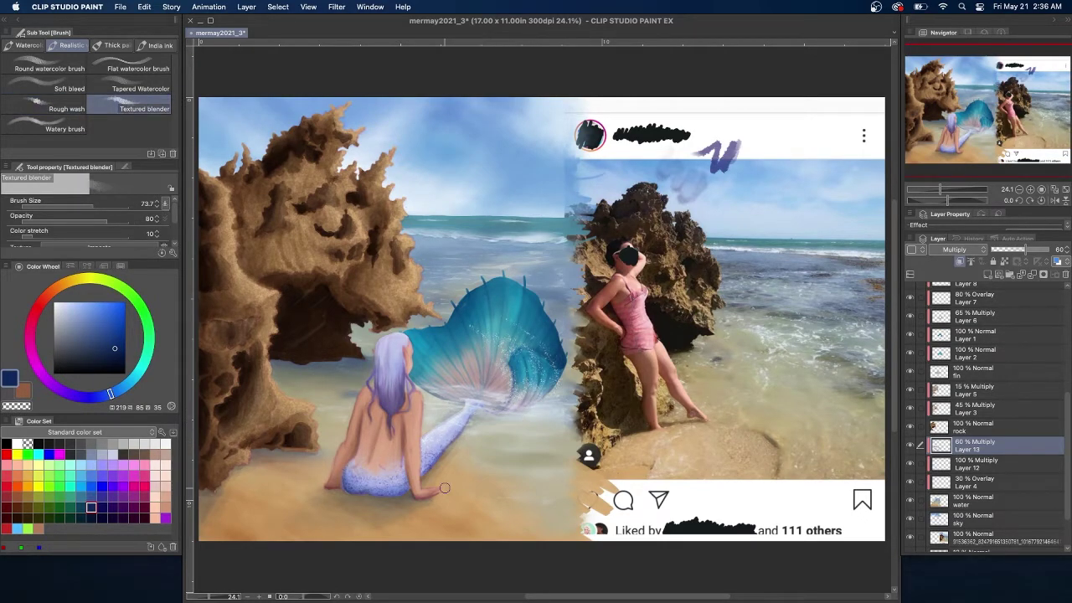
Add a clipped Multiply layer above the rock's shading layers and paint dark navy shadows on the nearer rock with Rough wash.
{"action": "left_click", "coordinate": [1004, 394]}
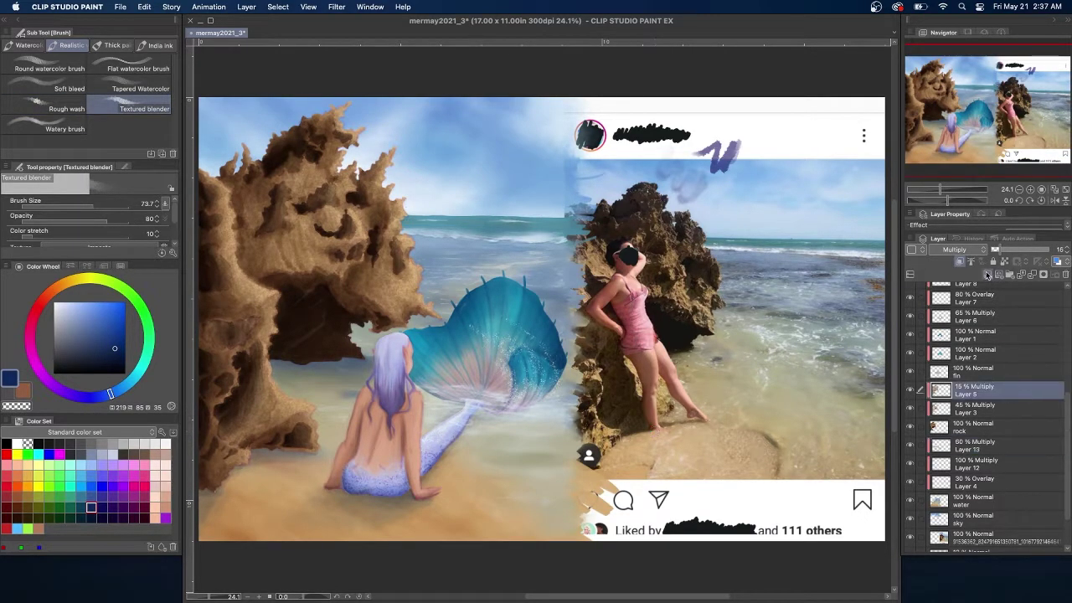
{"action": "left_click", "coordinate": [988, 274]}
{"action": "left_click", "coordinate": [963, 250]}
{"action": "left_click", "coordinate": [949, 286]}
{"action": "left_click", "coordinate": [66, 109]}
{"action": "left_click_drag", "start_coordinate": [206, 407], "coordinate": [202, 462]}
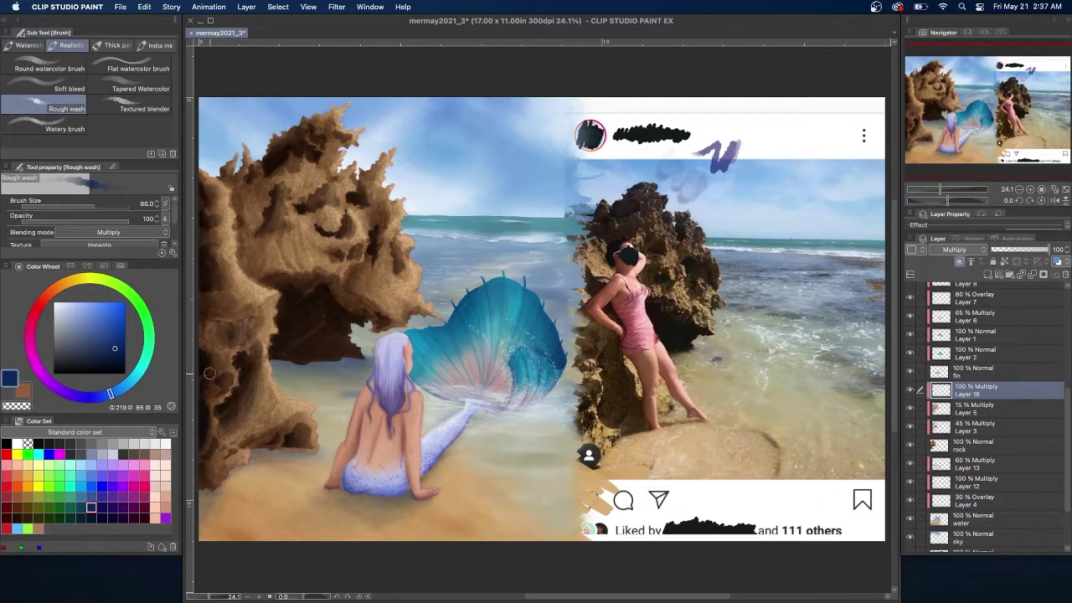
{"action": "mouse_move", "coordinate": [198, 347]}
{"action": "left_mouse_down"}
{"action": "mouse_move", "coordinate": [231, 293]}
{"action": "mouse_move", "coordinate": [209, 251]}
{"action": "mouse_move", "coordinate": [213, 189]}
{"action": "mouse_move", "coordinate": [249, 396]}
{"action": "left_mouse_up"}
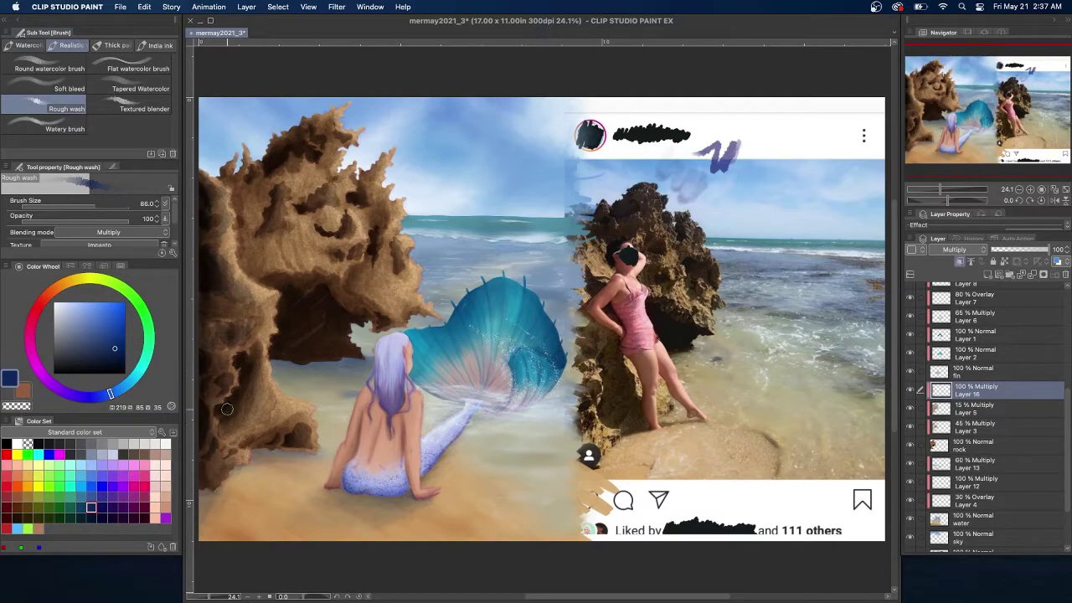
Reduce the opacity of the rock's Layer 5 to 5% and return to the new rock shadow layer.
{"action": "left_click", "coordinate": [976, 409]}
{"action": "left_click", "coordinate": [1068, 253]}
{"action": "left_click", "coordinate": [976, 390]}
{"action": "left_click", "coordinate": [144, 7]}
{"action": "left_click", "coordinate": [145, 23]}
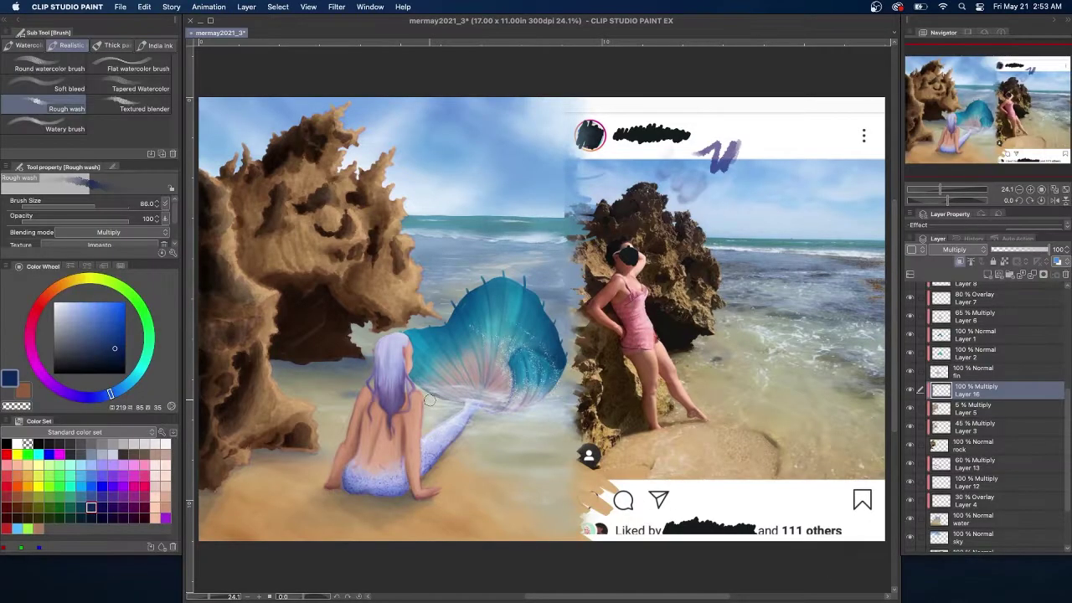
Paint dark navy shadows into the crevices and along the edges of the large rock with Rough wash.
{"action": "left_click_drag", "start_coordinate": [251, 224], "coordinate": [258, 205]}
{"action": "mouse_move", "coordinate": [251, 268]}
{"action": "left_mouse_down"}
{"action": "mouse_move", "coordinate": [266, 239]}
{"action": "mouse_move", "coordinate": [247, 260]}
{"action": "mouse_move", "coordinate": [243, 229]}
{"action": "mouse_move", "coordinate": [269, 246]}
{"action": "left_mouse_up"}
{"action": "key", "text": "super+z"}
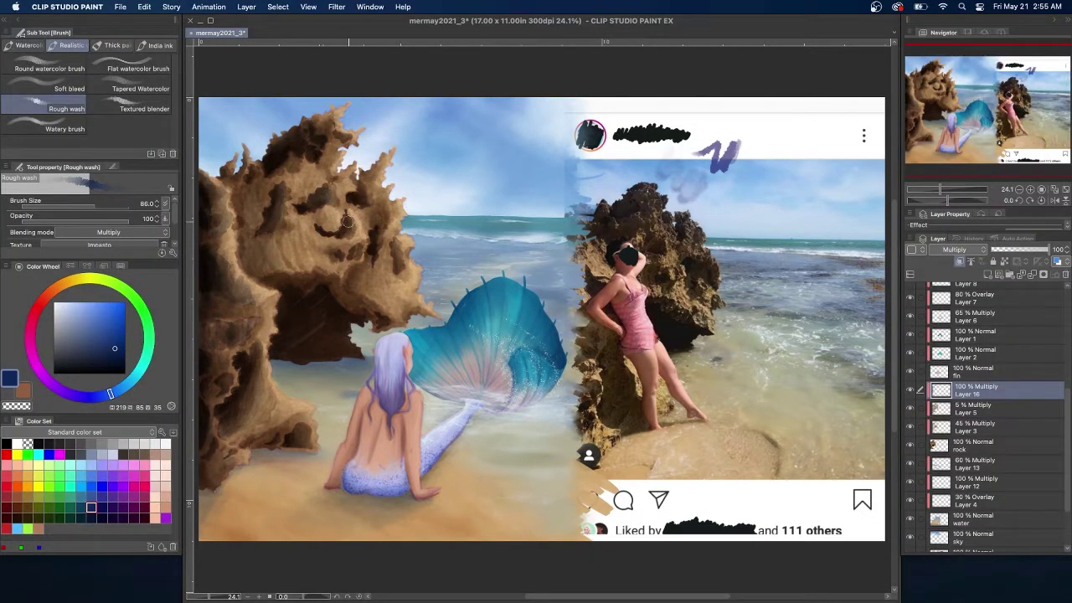
{"action": "mouse_move", "coordinate": [324, 160]}
{"action": "left_mouse_down"}
{"action": "mouse_move", "coordinate": [361, 173]}
{"action": "mouse_move", "coordinate": [383, 157]}
{"action": "left_mouse_up"}
{"action": "mouse_move", "coordinate": [380, 223]}
{"action": "left_mouse_down"}
{"action": "mouse_move", "coordinate": [402, 259]}
{"action": "mouse_move", "coordinate": [359, 275]}
{"action": "mouse_move", "coordinate": [364, 291]}
{"action": "mouse_move", "coordinate": [378, 279]}
{"action": "mouse_move", "coordinate": [404, 323]}
{"action": "left_mouse_up"}
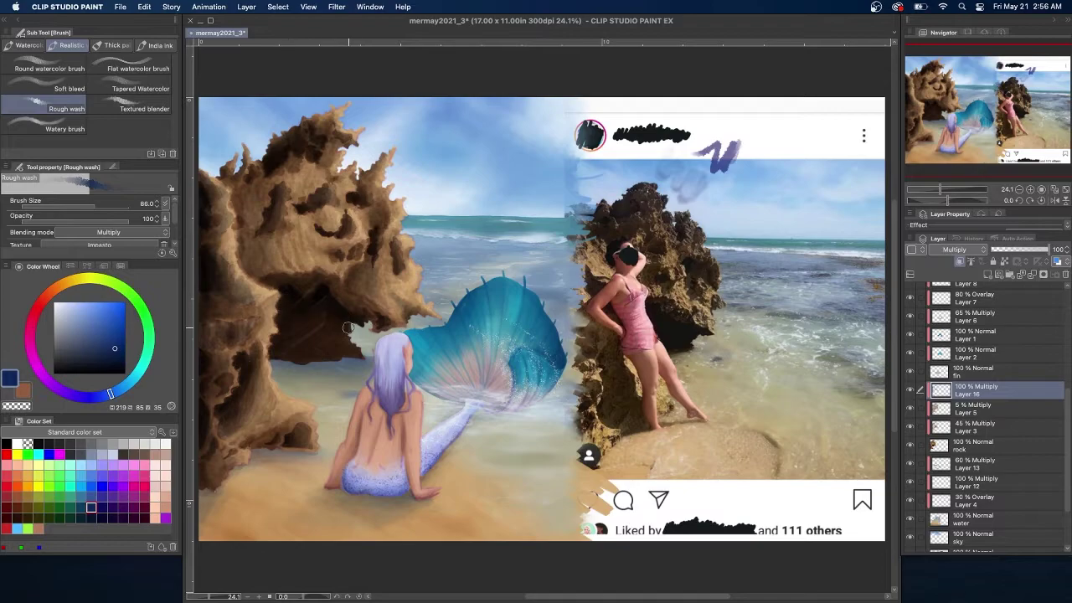
Reduce the rock shadow layer's opacity to 75%, comparing the rock with and without it.
{"action": "left_click", "coordinate": [1026, 250]}
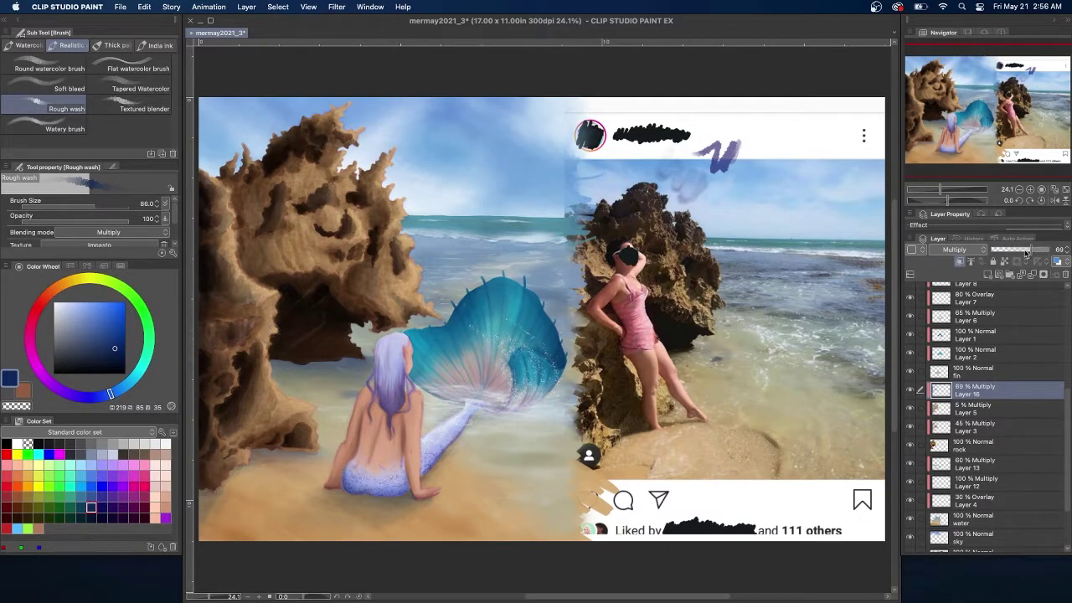
{"action": "left_click", "coordinate": [911, 391]}
{"action": "left_click", "coordinate": [911, 390]}
{"action": "left_click_drag", "start_coordinate": [1026, 249], "coordinate": [1035, 250]}
{"action": "left_click", "coordinate": [911, 392]}
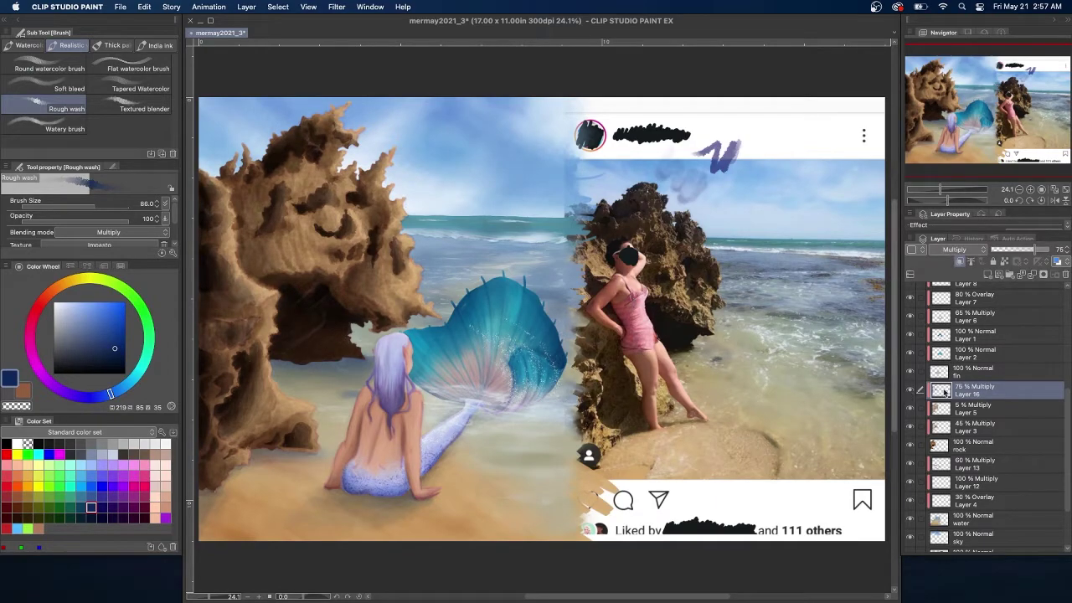
Paint a dark navy shadow along the base of the rock's cave on Layer 13 and switch to Textured blender.
{"action": "scroll", "coordinate": [980, 418], "scroll_direction": "down", "scroll_amount": 2}
{"action": "left_click", "coordinate": [976, 394]}
{"action": "left_click_drag", "start_coordinate": [273, 358], "coordinate": [350, 360]}
{"action": "left_click", "coordinate": [138, 108]}
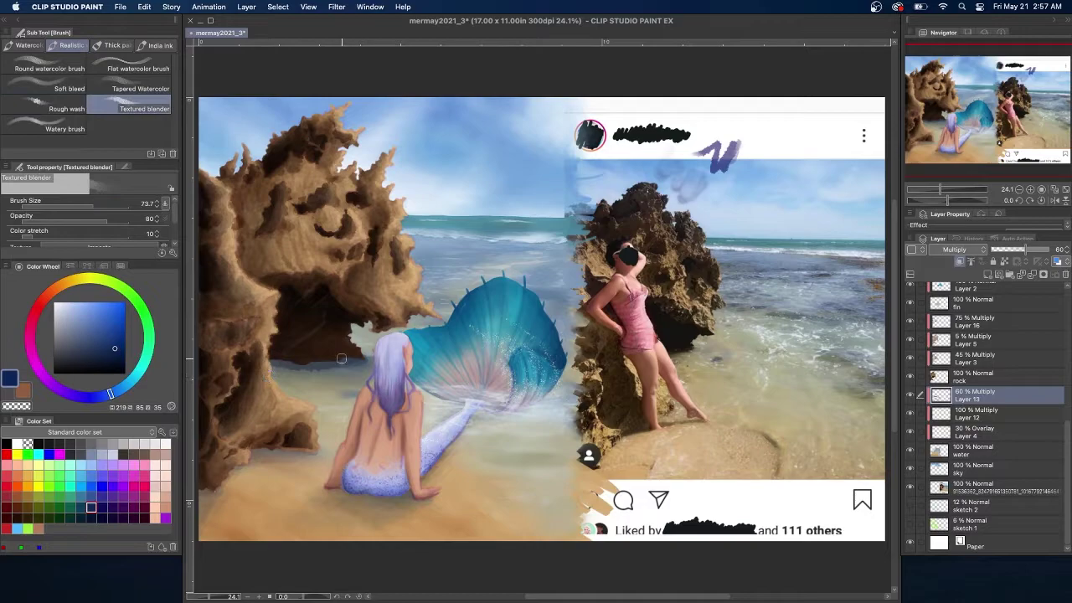
Paint dark navy shadows along the sea's waves with Opaque watercolor on Layer 13, and reduce the layer's opacity to 50%.
{"action": "left_click", "coordinate": [23, 45]}
{"action": "left_click", "coordinate": [43, 64]}
{"action": "left_click_drag", "start_coordinate": [471, 230], "coordinate": [559, 232]}
{"action": "key", "text": "super+z"}
{"action": "left_click", "coordinate": [145, 7]}
{"action": "left_click", "coordinate": [145, 35]}
{"action": "left_click_drag", "start_coordinate": [471, 248], "coordinate": [495, 249]}
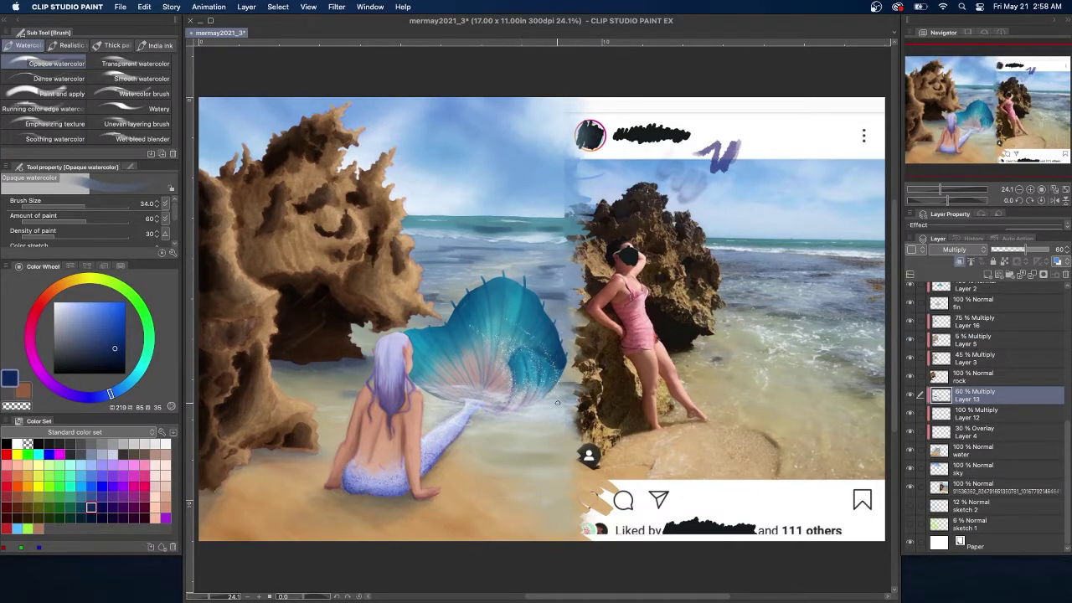
{"action": "key", "text": "period"}
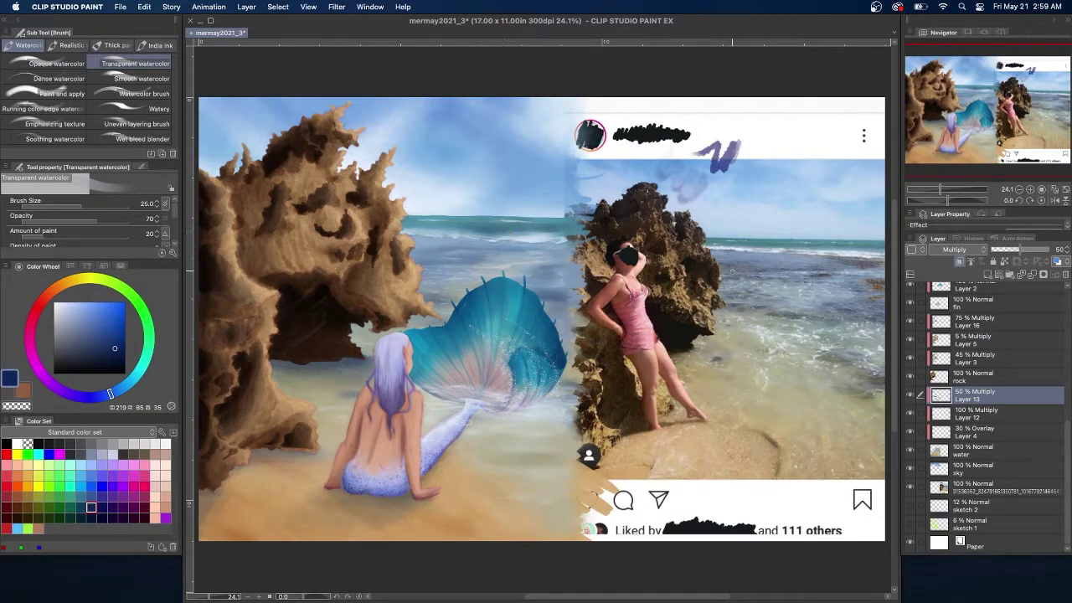
Adjust Layer 12's opacity and merge the water layer with all its clipped shadow and Overlay layers.
{"action": "left_click", "coordinate": [1030, 414]}
{"action": "left_click_drag", "start_coordinate": [1006, 250], "coordinate": [1037, 249]}
{"action": "left_click", "coordinate": [1002, 397]}
{"action": "left_click", "coordinate": [1019, 469]}
{"action": "left_click", "coordinate": [1010, 451]}
{"action": "left_click", "coordinate": [1004, 395], "text": "shift"}
{"action": "right_click", "coordinate": [1005, 395]}
{"action": "left_click", "coordinate": [1002, 349]}
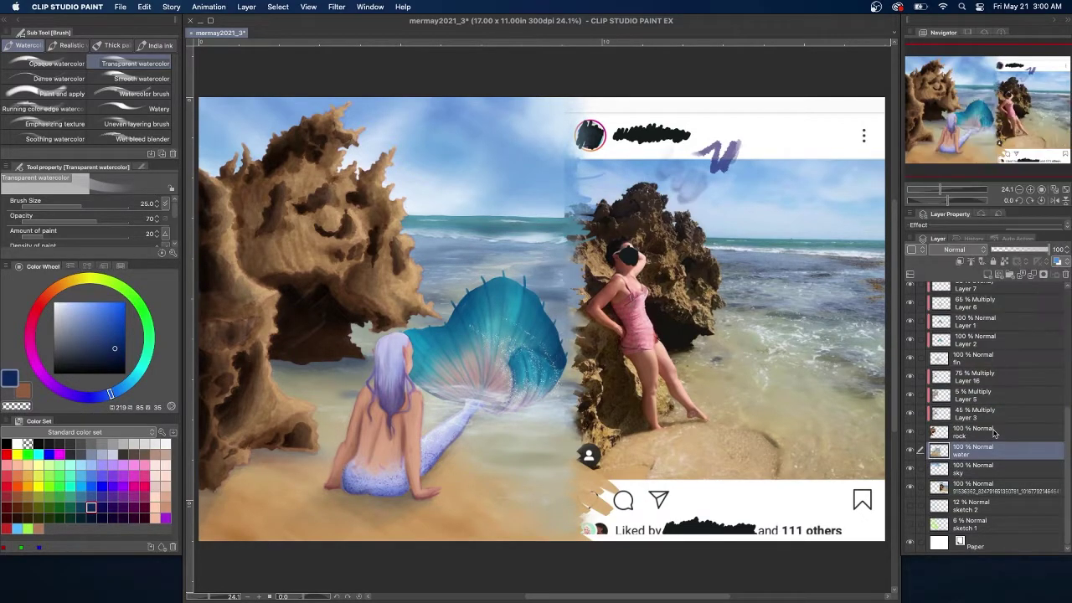
Merge the rock layer with its three clipped Multiply layers.
{"action": "left_click", "coordinate": [995, 432]}
{"action": "left_click", "coordinate": [988, 379], "text": "shift"}
{"action": "right_click", "coordinate": [989, 382]}
{"action": "left_click", "coordinate": [988, 339]}
Merge the fin layer with its clipped layers, and the mermaid layer with its clipped layers.
{"action": "left_click", "coordinate": [991, 416]}
{"action": "left_click", "coordinate": [989, 305], "text": "shift"}
{"action": "right_click", "coordinate": [990, 306]}
{"action": "left_click", "coordinate": [985, 555]}
{"action": "left_click", "coordinate": [1006, 389]}
{"action": "left_click", "coordinate": [1001, 322], "text": "shift"}
{"action": "right_click", "coordinate": [1001, 323]}
{"action": "left_click", "coordinate": [993, 340]}
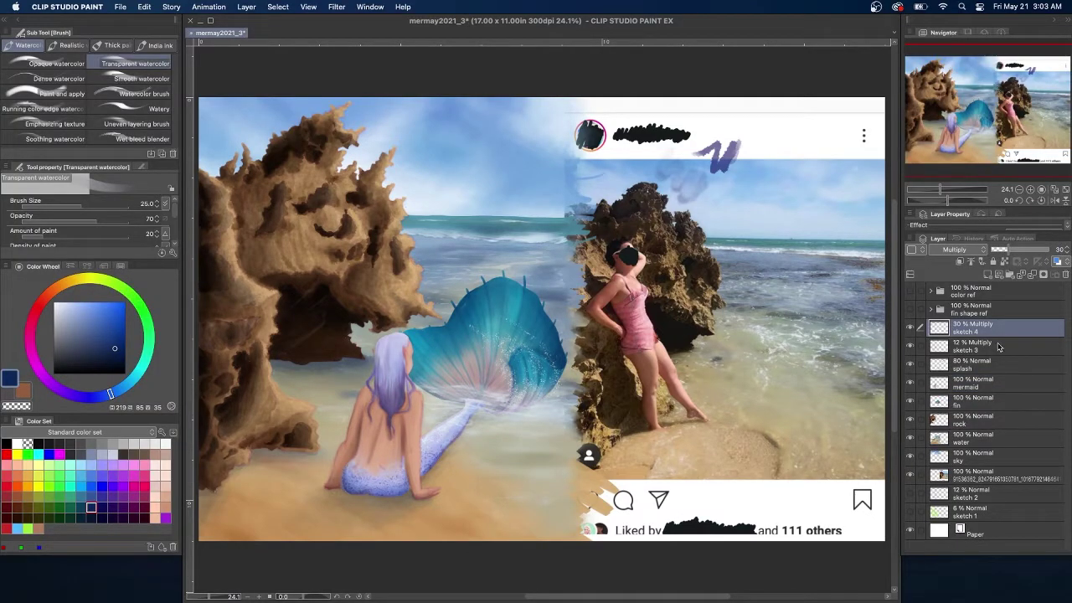
Set sketch 4 to 30% and sketch 3 to 20% opacity, and merge all layers from sketch 4 down to water.
{"action": "left_click", "coordinate": [997, 346]}
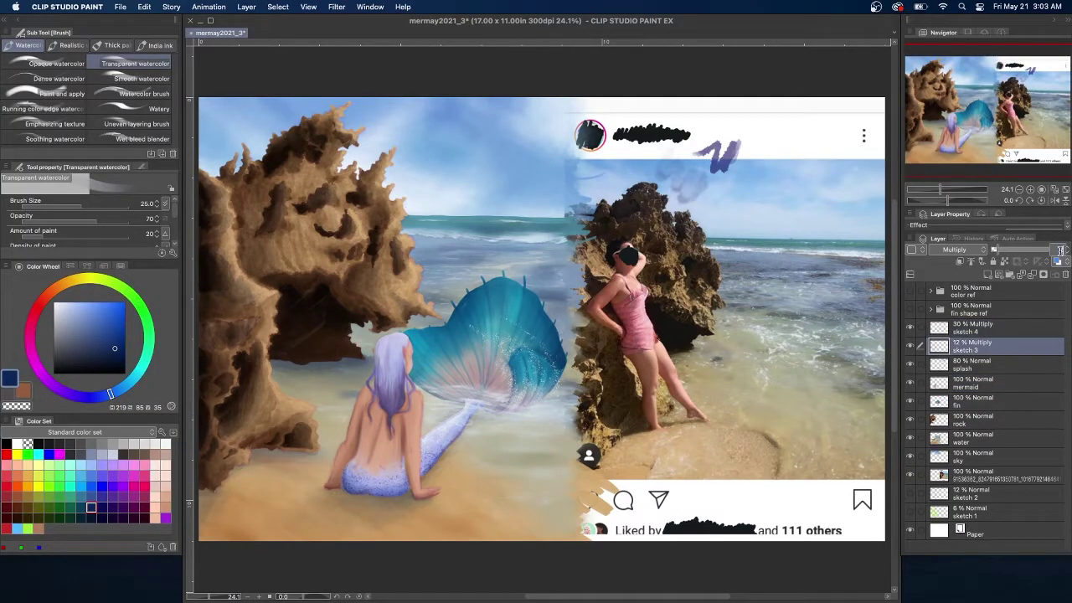
{"action": "left_click", "coordinate": [999, 327]}
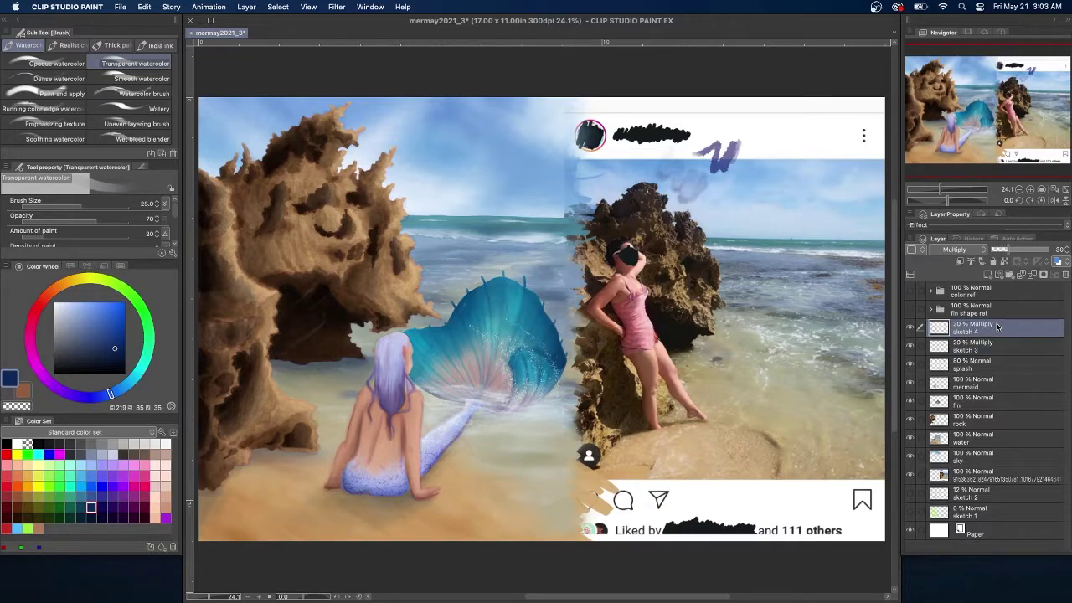
{"action": "left_click", "coordinate": [1009, 438], "text": "shift"}
{"action": "right_click", "coordinate": [1008, 437]}
{"action": "left_click", "coordinate": [995, 391]}
Add a clipped Multiply layer above the merged painting and paint dark navy shadows over the rocks with Opaque watercolor at size 70.
{"action": "left_click", "coordinate": [988, 275]}
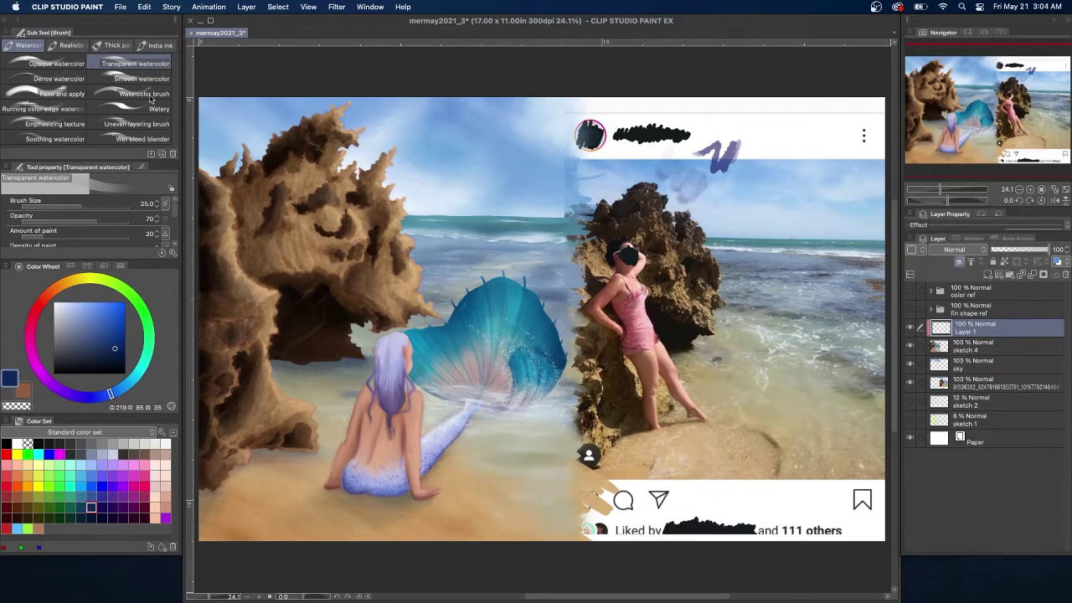
{"action": "left_click", "coordinate": [57, 63]}
{"action": "left_click", "coordinate": [92, 206]}
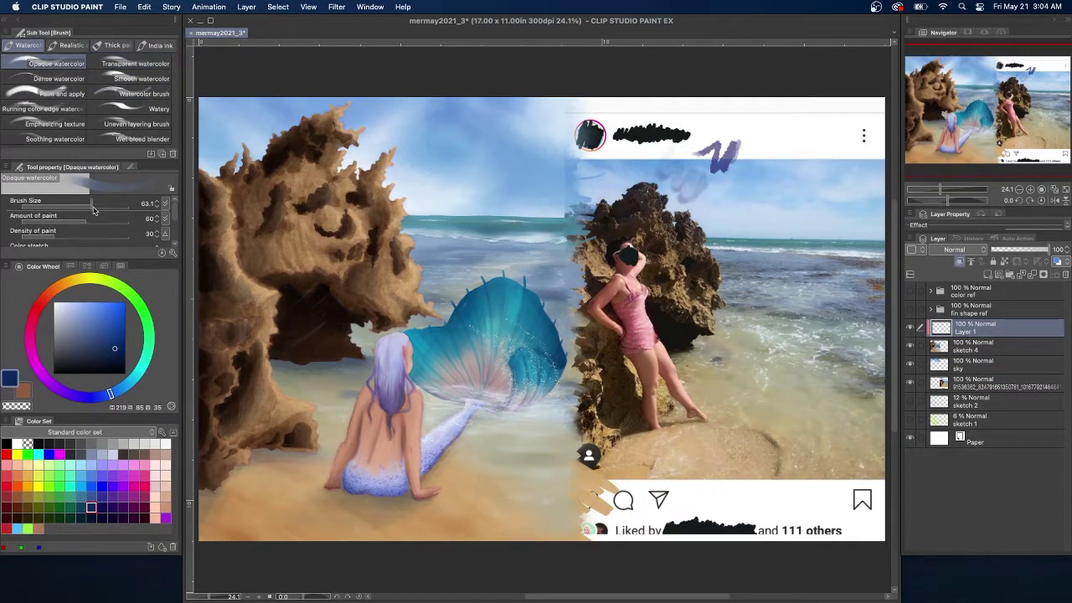
{"action": "left_click", "coordinate": [956, 250]}
{"action": "left_click", "coordinate": [947, 285]}
{"action": "mouse_move", "coordinate": [316, 299]}
{"action": "left_mouse_down"}
{"action": "mouse_move", "coordinate": [347, 318]}
{"action": "mouse_move", "coordinate": [346, 332]}
{"action": "mouse_move", "coordinate": [311, 341]}
{"action": "mouse_move", "coordinate": [291, 290]}
{"action": "mouse_move", "coordinate": [344, 311]}
{"action": "mouse_move", "coordinate": [321, 295]}
{"action": "mouse_move", "coordinate": [312, 303]}
{"action": "mouse_move", "coordinate": [354, 361]}
{"action": "mouse_move", "coordinate": [278, 361]}
{"action": "mouse_move", "coordinate": [385, 346]}
{"action": "mouse_move", "coordinate": [294, 372]}
{"action": "left_mouse_up"}
{"action": "key", "text": "super+z"}
{"action": "left_click_drag", "start_coordinate": [198, 482], "coordinate": [197, 178]}
{"action": "left_click_drag", "start_coordinate": [352, 268], "coordinate": [371, 290]}
{"action": "mouse_move", "coordinate": [269, 173]}
{"action": "left_mouse_down"}
{"action": "mouse_move", "coordinate": [237, 201]}
{"action": "mouse_move", "coordinate": [257, 262]}
{"action": "mouse_move", "coordinate": [271, 205]}
{"action": "mouse_move", "coordinate": [369, 218]}
{"action": "mouse_move", "coordinate": [363, 204]}
{"action": "mouse_move", "coordinate": [277, 168]}
{"action": "mouse_move", "coordinate": [225, 173]}
{"action": "mouse_move", "coordinate": [271, 282]}
{"action": "mouse_move", "coordinate": [299, 286]}
{"action": "mouse_move", "coordinate": [214, 484]}
{"action": "left_mouse_up"}
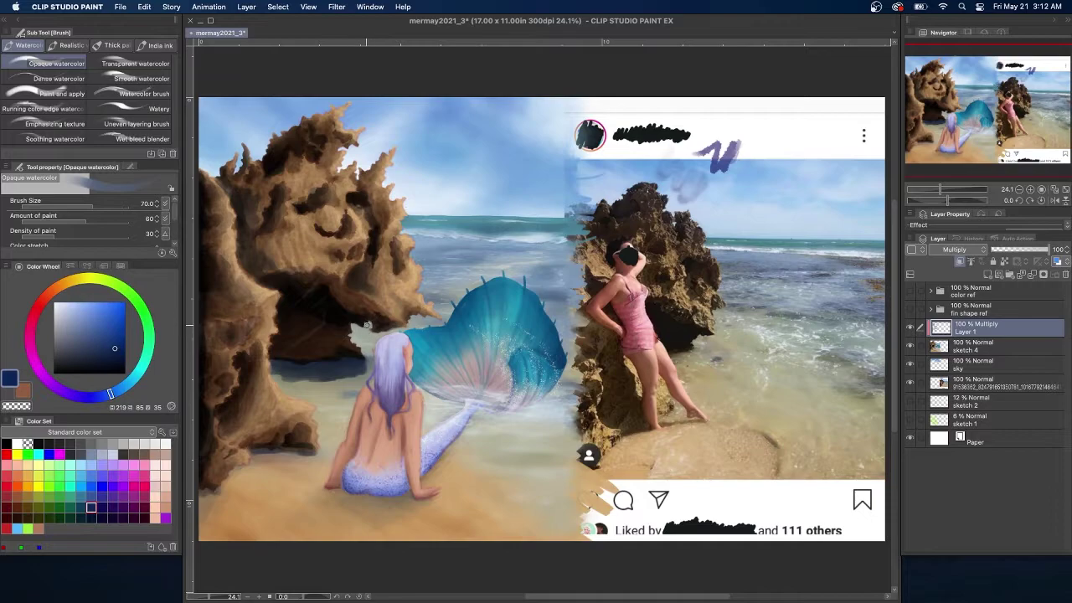
Shade the mermaid and her tail with Opaque watercolor, and the rocks and their base with Transparent watercolor at size 136.8.
{"action": "mouse_move", "coordinate": [362, 394]}
{"action": "left_mouse_down"}
{"action": "mouse_move", "coordinate": [365, 437]}
{"action": "mouse_move", "coordinate": [346, 430]}
{"action": "mouse_move", "coordinate": [353, 449]}
{"action": "mouse_move", "coordinate": [342, 463]}
{"action": "mouse_move", "coordinate": [362, 414]}
{"action": "mouse_move", "coordinate": [402, 426]}
{"action": "mouse_move", "coordinate": [385, 428]}
{"action": "mouse_move", "coordinate": [371, 392]}
{"action": "mouse_move", "coordinate": [355, 462]}
{"action": "mouse_move", "coordinate": [369, 491]}
{"action": "mouse_move", "coordinate": [404, 444]}
{"action": "mouse_move", "coordinate": [411, 454]}
{"action": "mouse_move", "coordinate": [377, 383]}
{"action": "left_mouse_up"}
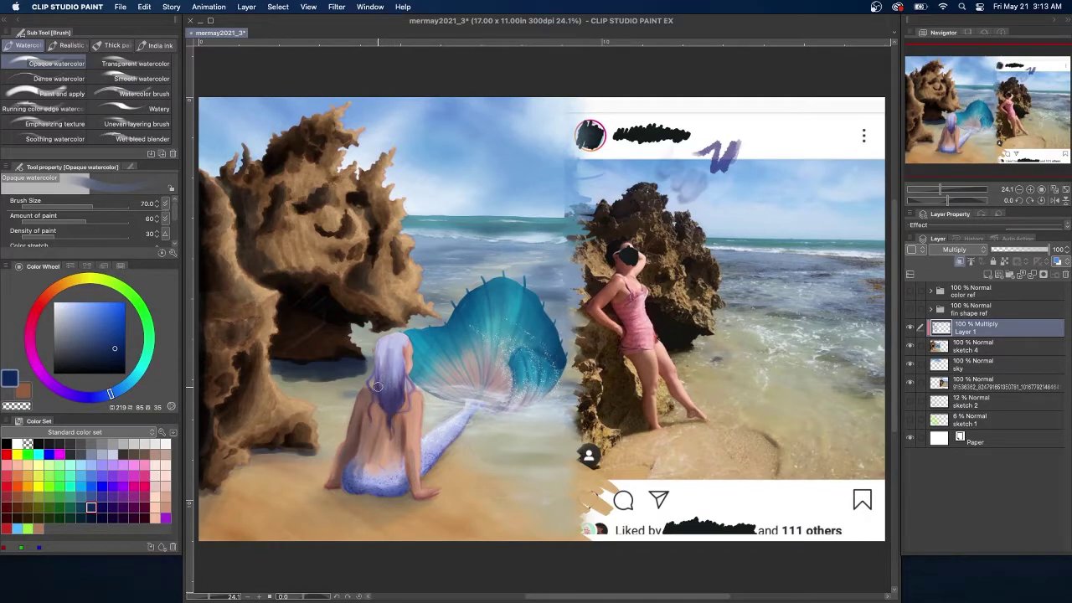
{"action": "mouse_move", "coordinate": [427, 470]}
{"action": "left_mouse_down"}
{"action": "mouse_move", "coordinate": [470, 406]}
{"action": "mouse_move", "coordinate": [557, 352]}
{"action": "mouse_move", "coordinate": [444, 312]}
{"action": "mouse_move", "coordinate": [486, 376]}
{"action": "left_mouse_up"}
{"action": "left_click", "coordinate": [135, 63]}
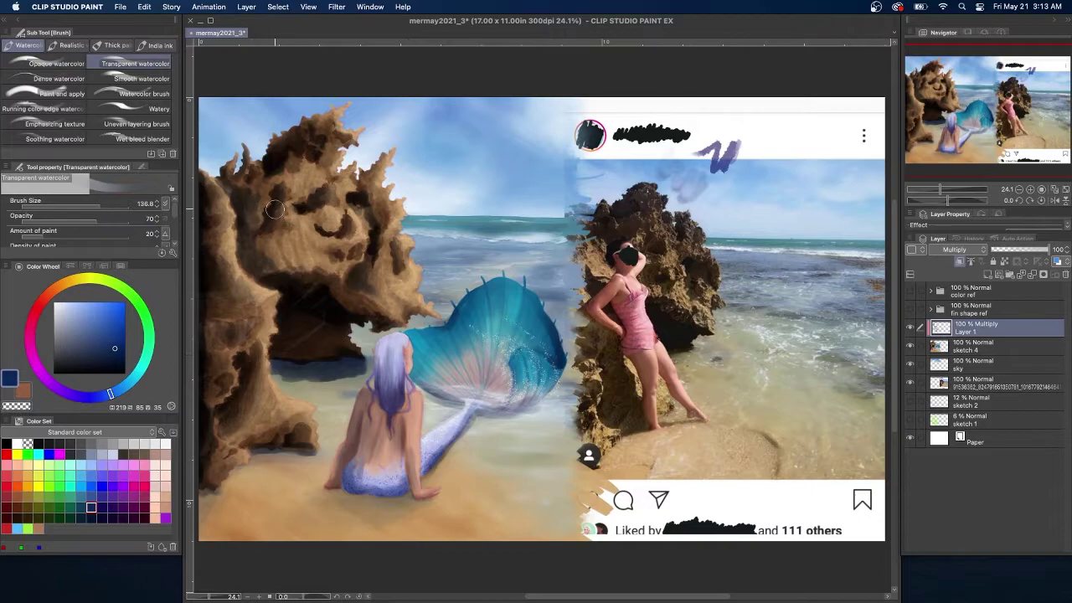
{"action": "left_click_drag", "start_coordinate": [362, 281], "coordinate": [376, 278]}
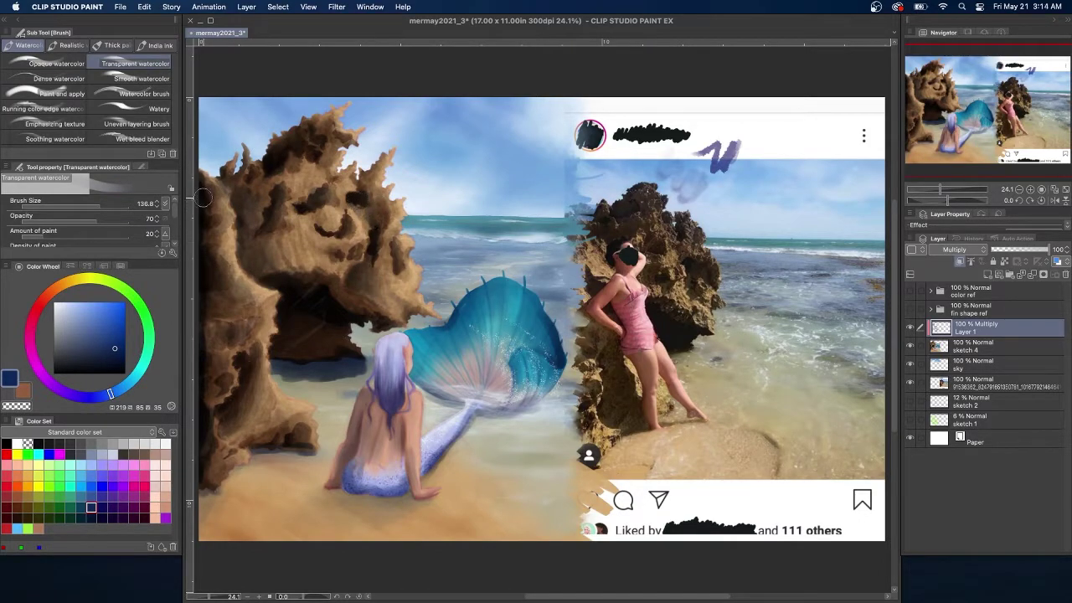
{"action": "left_click_drag", "start_coordinate": [220, 444], "coordinate": [216, 491]}
{"action": "mouse_move", "coordinate": [251, 447]}
{"action": "left_mouse_down"}
{"action": "mouse_move", "coordinate": [272, 385]}
{"action": "mouse_move", "coordinate": [285, 463]}
{"action": "mouse_move", "coordinate": [267, 459]}
{"action": "mouse_move", "coordinate": [293, 465]}
{"action": "mouse_move", "coordinate": [259, 460]}
{"action": "left_mouse_up"}
{"action": "key", "text": "c"}
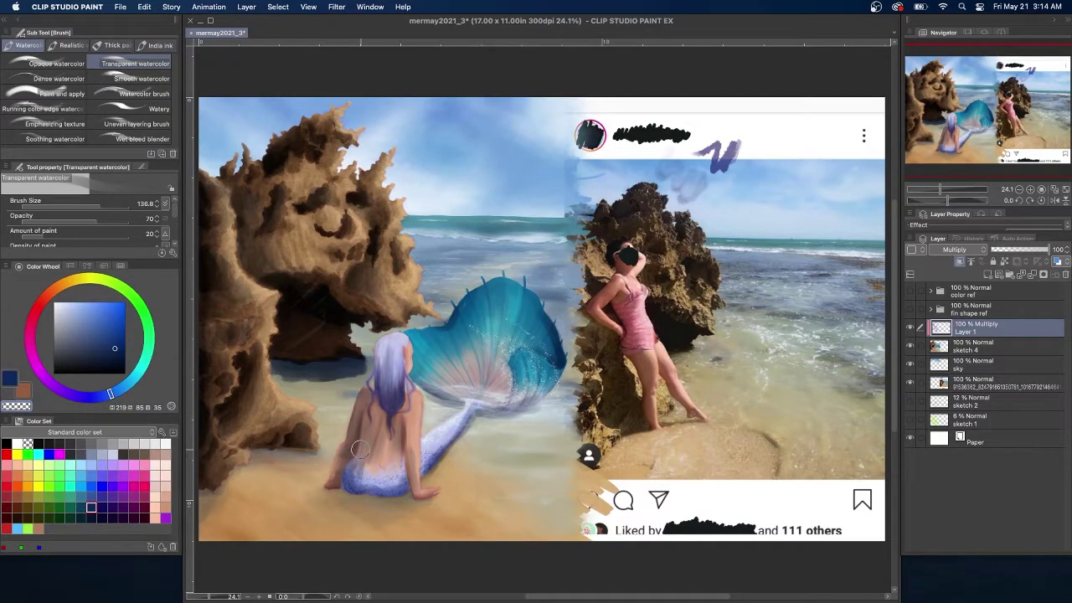
{"action": "key", "text": "super+z"}
{"action": "key", "text": "c"}
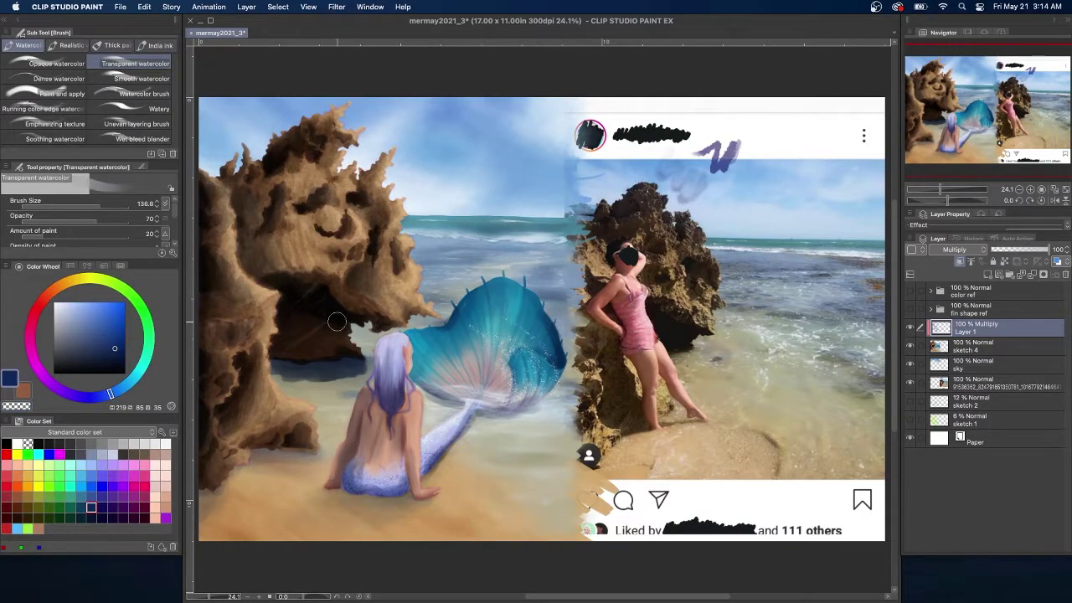
Paint soft dark navy shadows over the rock's cave, the mermaid's back and hips, and the sand beneath her.
{"action": "mouse_move", "coordinate": [286, 308]}
{"action": "left_mouse_down"}
{"action": "mouse_move", "coordinate": [291, 338]}
{"action": "mouse_move", "coordinate": [317, 286]}
{"action": "mouse_move", "coordinate": [344, 362]}
{"action": "mouse_move", "coordinate": [334, 320]}
{"action": "mouse_move", "coordinate": [281, 373]}
{"action": "mouse_move", "coordinate": [356, 362]}
{"action": "mouse_move", "coordinate": [314, 373]}
{"action": "mouse_move", "coordinate": [345, 377]}
{"action": "mouse_move", "coordinate": [292, 379]}
{"action": "mouse_move", "coordinate": [302, 397]}
{"action": "mouse_move", "coordinate": [342, 391]}
{"action": "mouse_move", "coordinate": [314, 384]}
{"action": "mouse_move", "coordinate": [371, 350]}
{"action": "mouse_move", "coordinate": [365, 366]}
{"action": "mouse_move", "coordinate": [390, 360]}
{"action": "mouse_move", "coordinate": [395, 407]}
{"action": "left_mouse_up"}
{"action": "mouse_move", "coordinate": [353, 454]}
{"action": "left_mouse_down"}
{"action": "mouse_move", "coordinate": [366, 406]}
{"action": "mouse_move", "coordinate": [367, 468]}
{"action": "mouse_move", "coordinate": [386, 479]}
{"action": "mouse_move", "coordinate": [407, 425]}
{"action": "mouse_move", "coordinate": [432, 456]}
{"action": "left_mouse_up"}
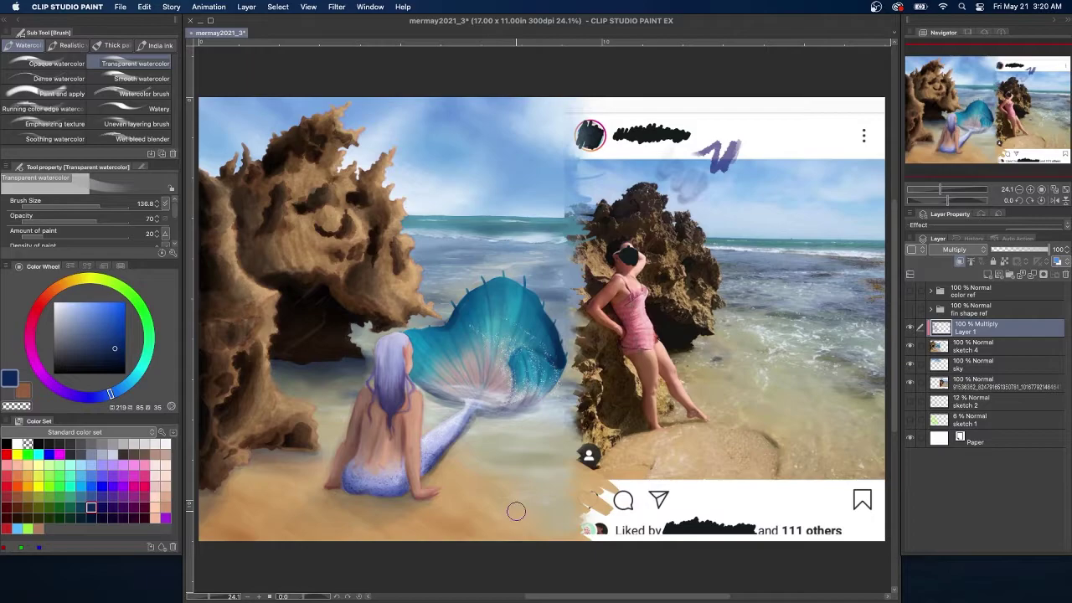
{"action": "mouse_move", "coordinate": [411, 496]}
{"action": "left_mouse_down"}
{"action": "mouse_move", "coordinate": [347, 477]}
{"action": "mouse_move", "coordinate": [414, 499]}
{"action": "mouse_move", "coordinate": [338, 495]}
{"action": "mouse_move", "coordinate": [365, 504]}
{"action": "mouse_move", "coordinate": [384, 485]}
{"action": "mouse_move", "coordinate": [324, 504]}
{"action": "mouse_move", "coordinate": [410, 472]}
{"action": "left_mouse_up"}
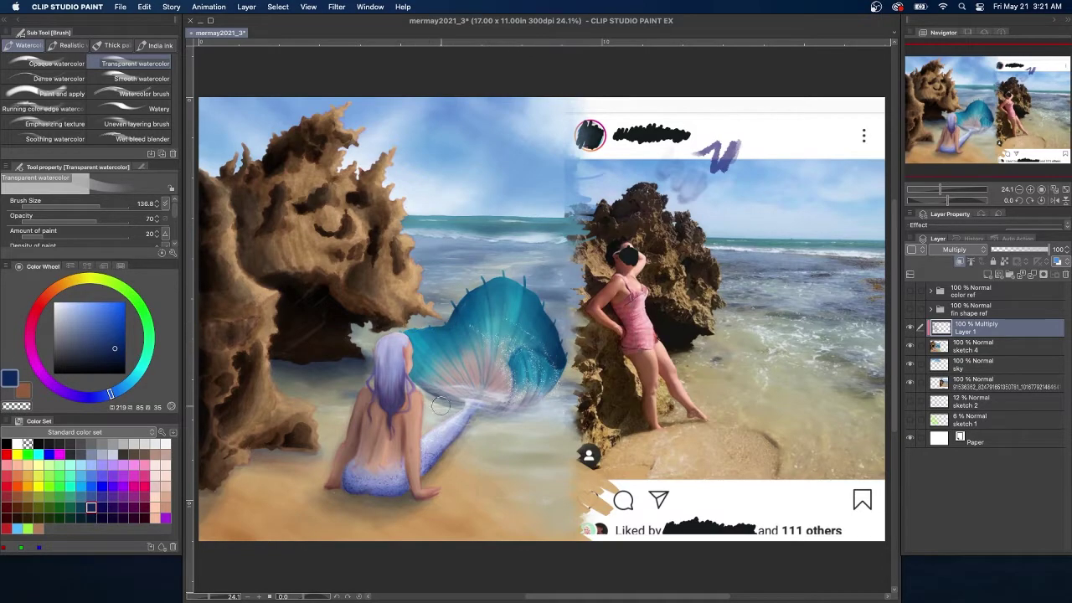
Reduce the overall shadow layer's opacity to 75% and compare the painting with and without it.
{"action": "left_click", "coordinate": [1024, 250]}
{"action": "left_click_drag", "start_coordinate": [1023, 250], "coordinate": [1034, 249]}
{"action": "left_click", "coordinate": [1066, 253]}
{"action": "left_click", "coordinate": [1066, 253]}
{"action": "left_click", "coordinate": [910, 328]}
{"action": "left_click", "coordinate": [910, 328]}
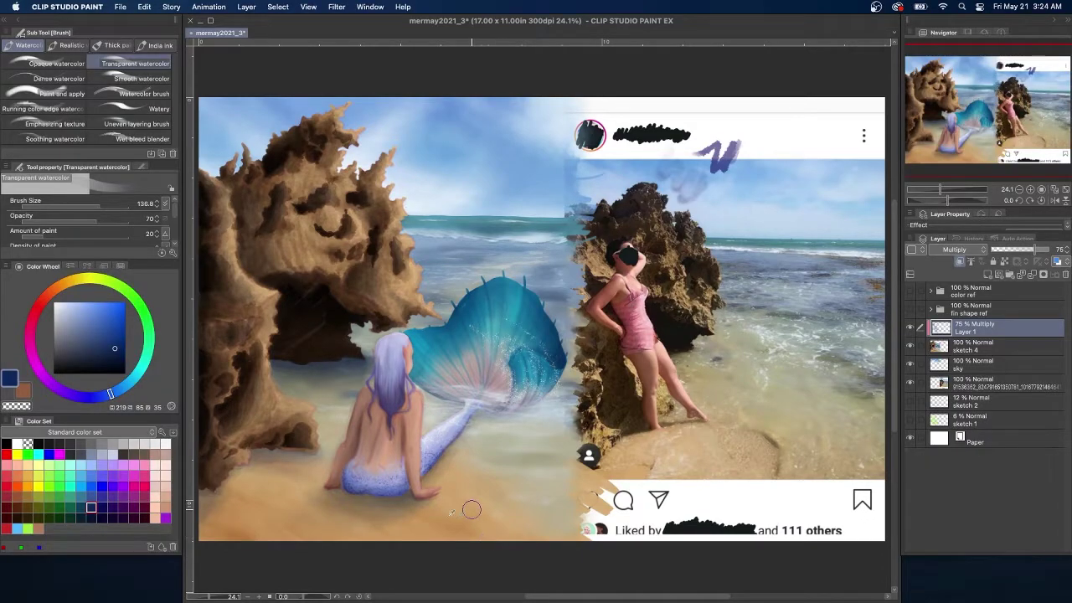
Sample the sand's tan colour, recheck the painting without the shadow layer, and set that layer's opacity to 60%.
{"action": "left_click", "coordinate": [467, 509], "text": "alt"}
{"action": "left_click", "coordinate": [468, 509], "text": "shift+super"}
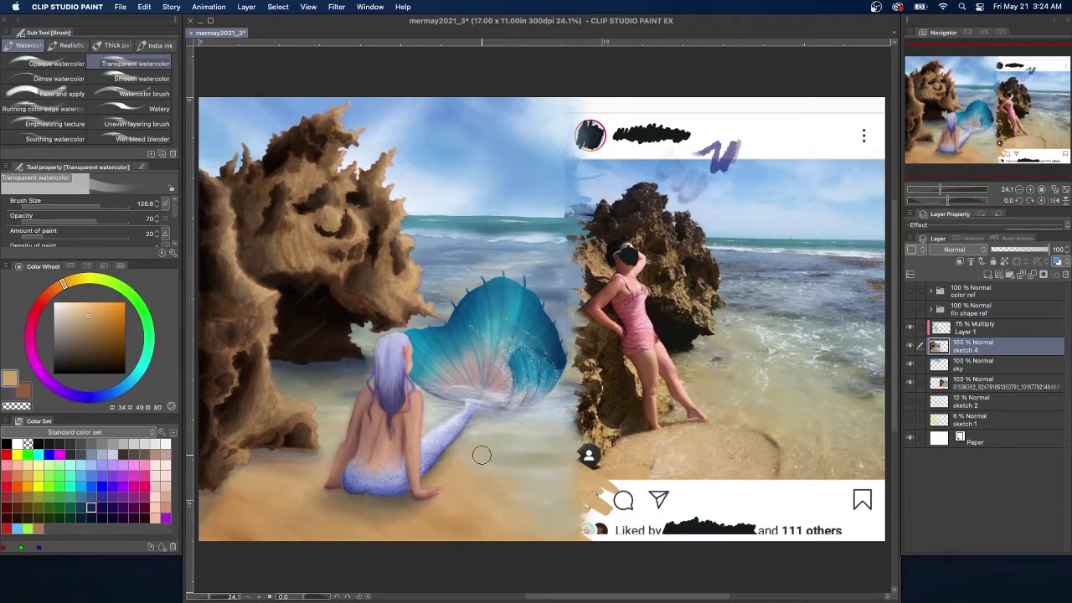
{"action": "left_click", "coordinate": [911, 328]}
{"action": "left_click", "coordinate": [911, 327]}
{"action": "left_click", "coordinate": [911, 327]}
{"action": "left_click", "coordinate": [911, 327]}
{"action": "left_click", "coordinate": [1010, 328]}
{"action": "left_click", "coordinate": [1058, 249]}
{"action": "type", "text": "60"}
{"action": "key", "text": "Return"}
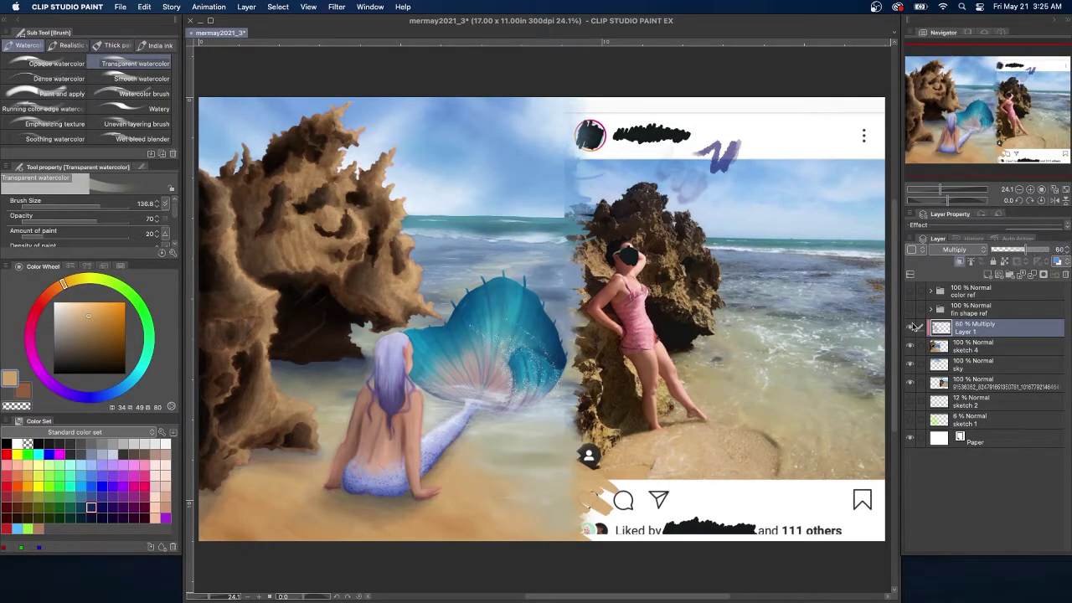
Toggle the shadow layer to judge its strength and set its opacity to 40%.
{"action": "left_click", "coordinate": [910, 328]}
{"action": "left_click", "coordinate": [910, 328]}
{"action": "left_click", "coordinate": [911, 328]}
{"action": "left_click", "coordinate": [911, 328]}
{"action": "left_click", "coordinate": [911, 328]}
{"action": "left_click", "coordinate": [910, 328]}
{"action": "left_click", "coordinate": [1057, 249]}
{"action": "type", "text": "40"}
{"action": "key", "text": "Return"}
Set the overall shadow layer's opacity to 50% after one more comparison, and save the painting.
{"action": "left_click", "coordinate": [911, 328]}
{"action": "left_click", "coordinate": [911, 327]}
{"action": "left_click", "coordinate": [1057, 249]}
{"action": "type", "text": "50"}
{"action": "key", "text": "Return"}
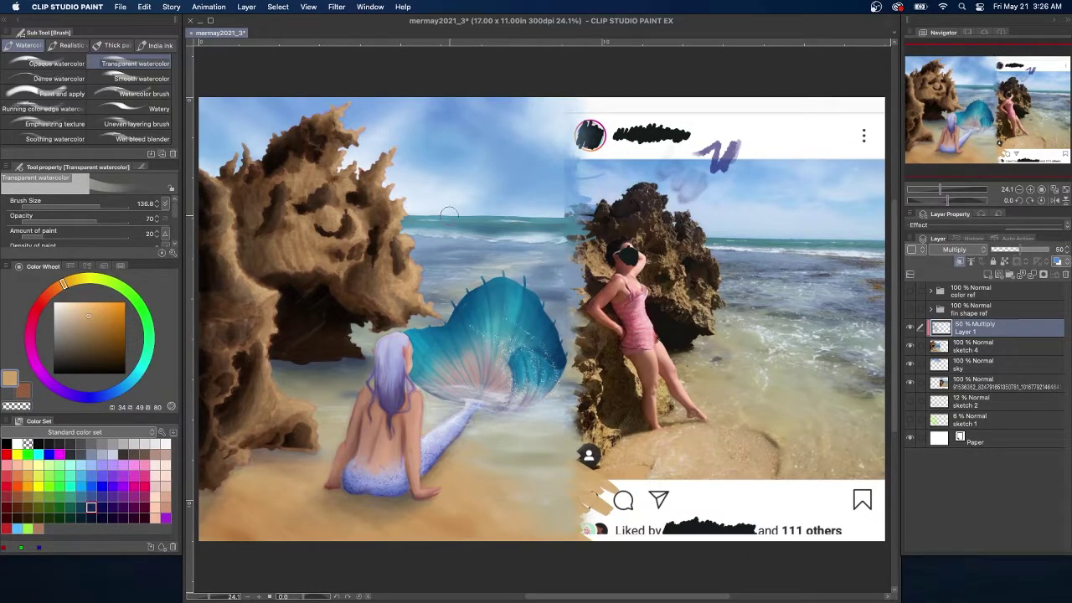
{"action": "key", "text": "super+s"}
Paste the two signature Overlay layers and move them together onto the sand in the painting's lower-right corner.
{"action": "key", "text": "super+v"}
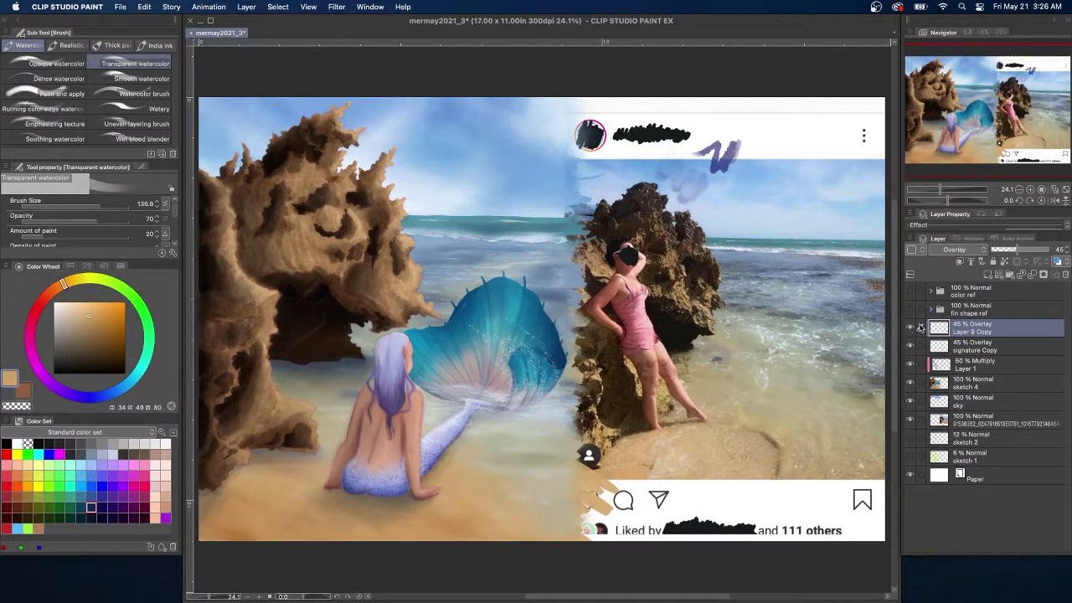
{"action": "left_click", "coordinate": [1029, 347], "text": "shift"}
{"action": "key", "text": "super+t"}
{"action": "left_click_drag", "start_coordinate": [825, 517], "coordinate": [502, 516]}
{"action": "key", "text": "Return"}
Narrow the canvas to 9.06 inches, cutting off the reference photo, and hide the palettes to show the finished painting.
{"action": "left_click", "coordinate": [144, 6]}
{"action": "left_click", "coordinate": [172, 286]}
{"action": "left_click_drag", "start_coordinate": [885, 335], "coordinate": [567, 358]}
{"action": "key", "text": "Return"}
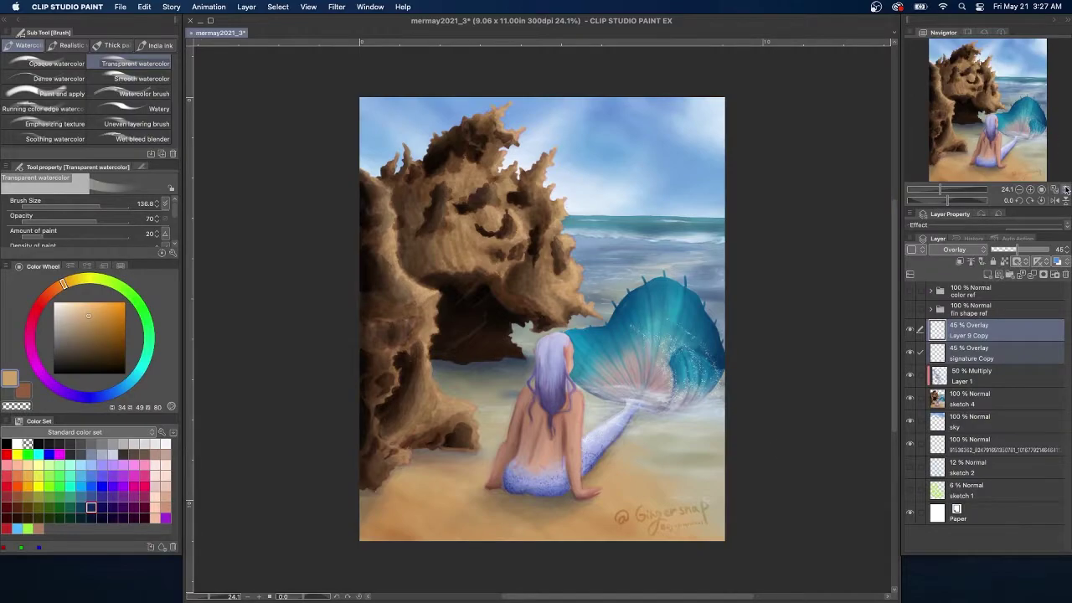
{"action": "key", "text": "Tab"}
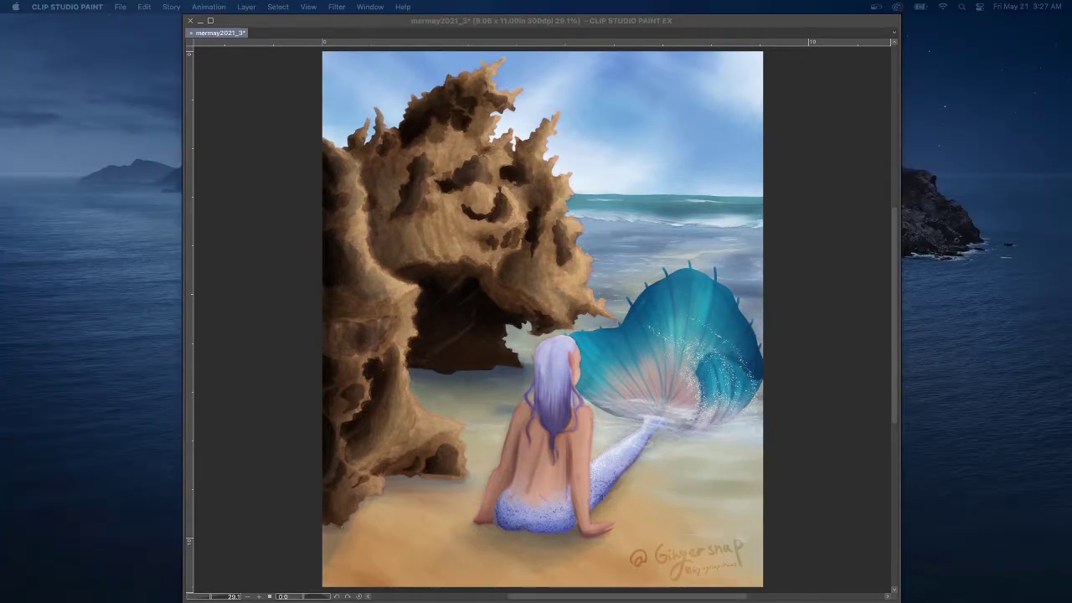